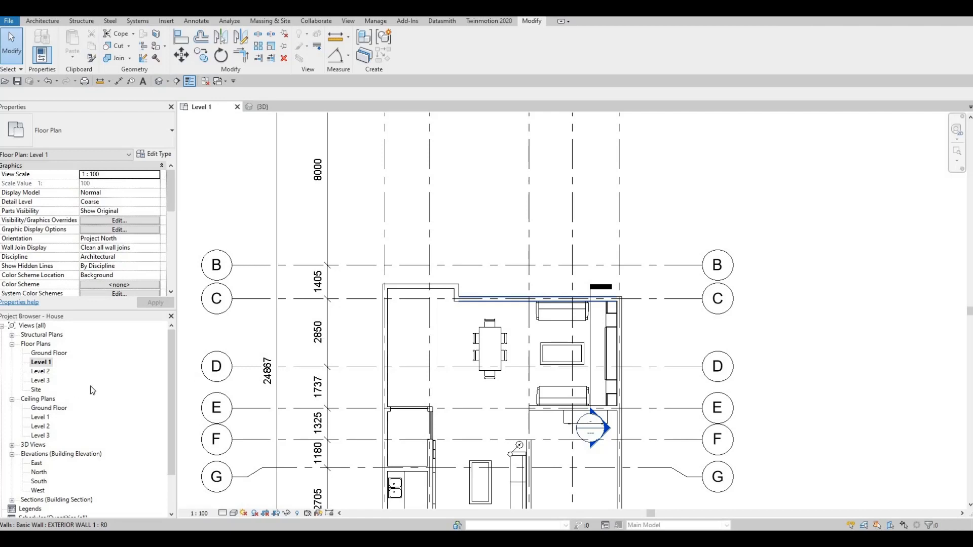
- Open the Ground Floor plan view
{"action": "double_click", "coordinate": [48, 353]}
{"action": "key", "text": "Escape"}
{"action": "key", "text": "Escape"}
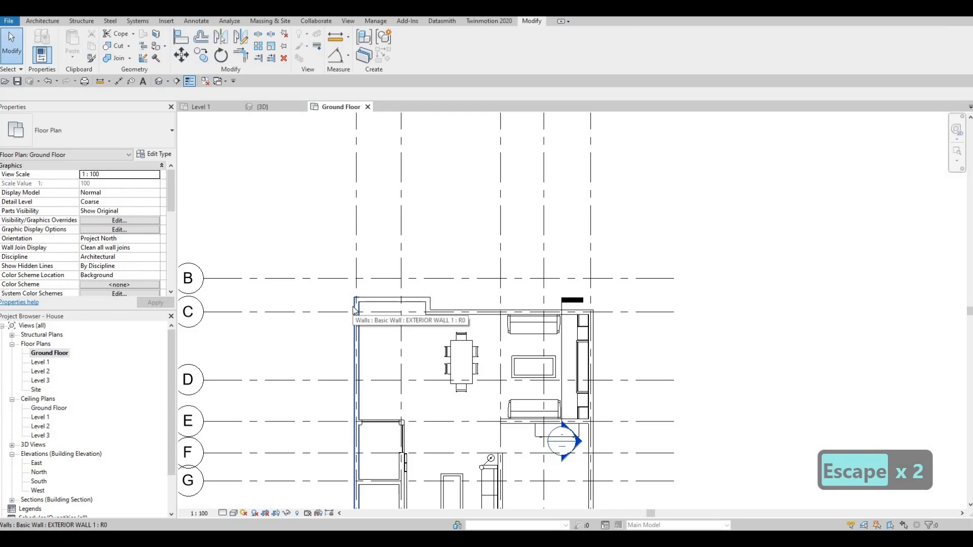
{"action": "left_click", "coordinate": [352, 307]}
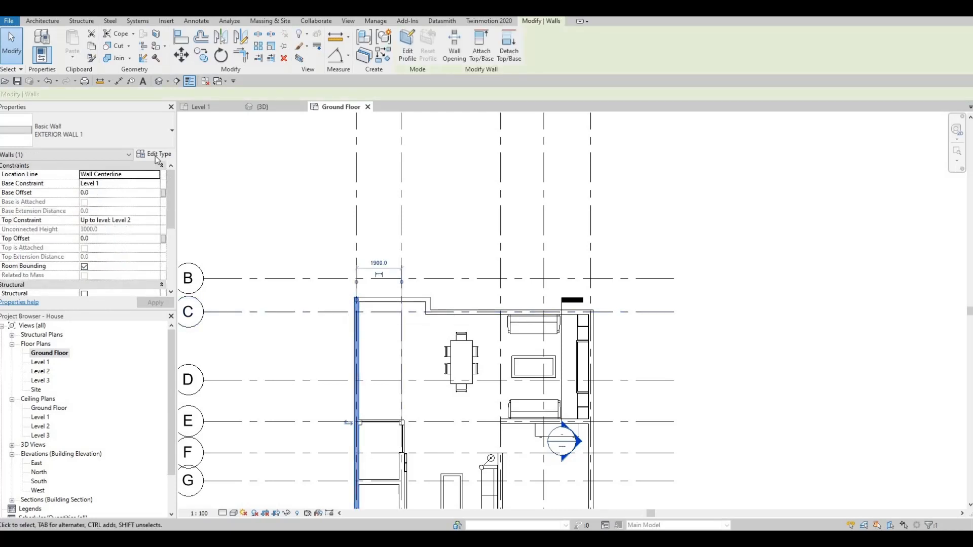
{"action": "key", "text": "Escape"}
{"action": "key", "text": "Escape"}
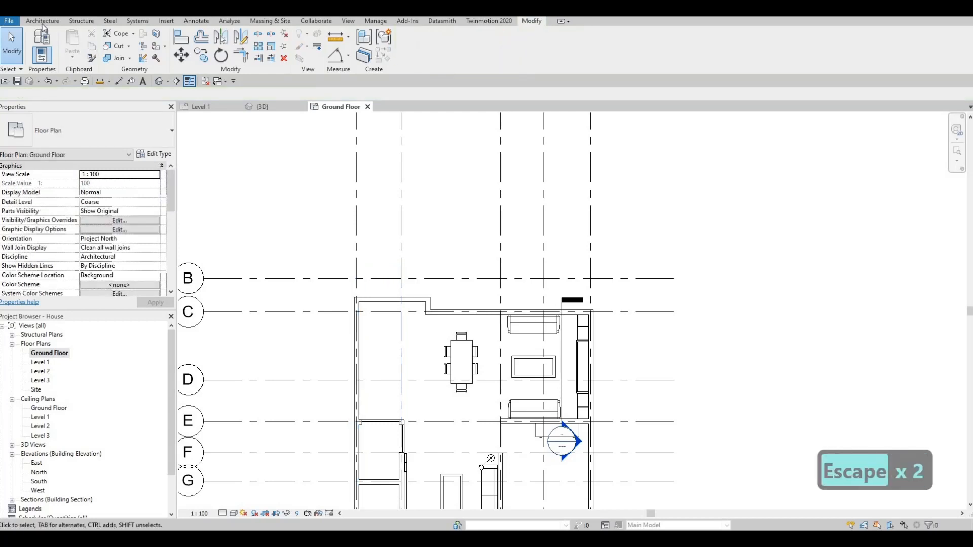
- Start a new wall with the EXTERIOR WALL 1 type and duplicate that type as EXTERIOR WALL 2
{"action": "left_click", "coordinate": [42, 21]}
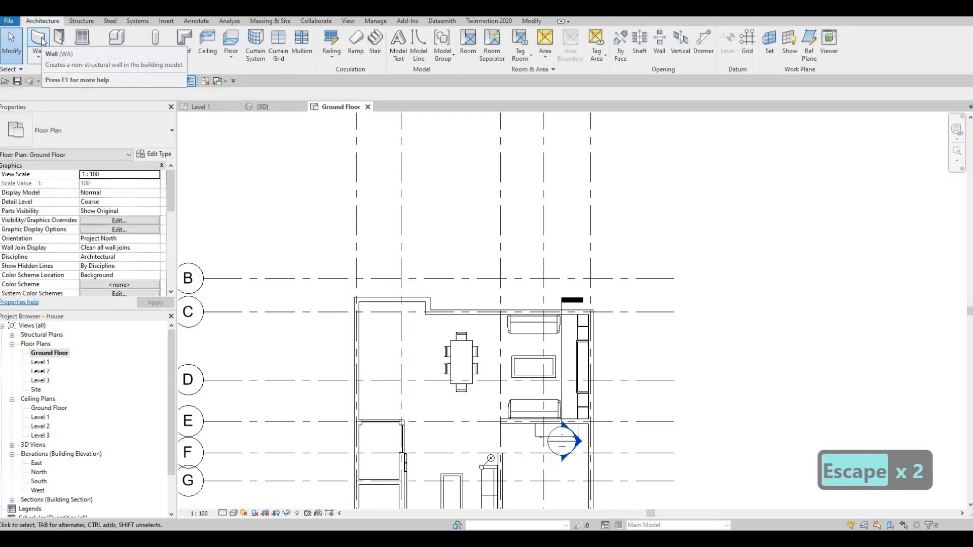
{"action": "left_click", "coordinate": [39, 39]}
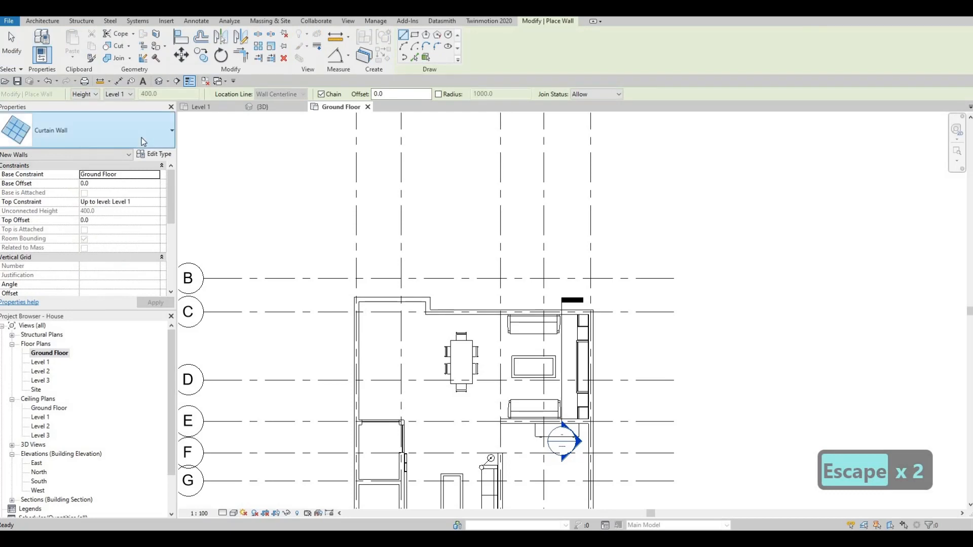
{"action": "left_click", "coordinate": [141, 138]}
{"action": "scroll", "coordinate": [82, 258], "scroll_direction": "up", "scroll_amount": 8}
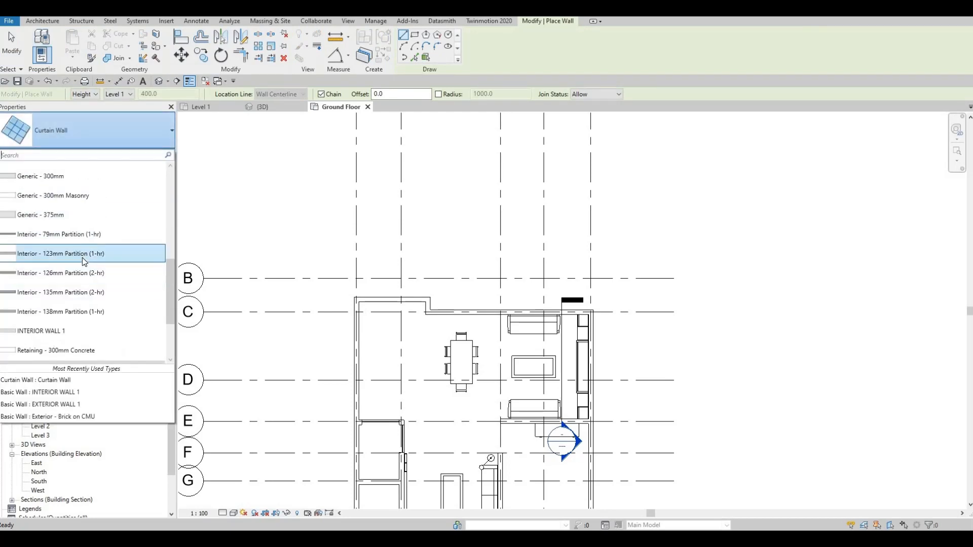
{"action": "scroll", "coordinate": [82, 257], "scroll_direction": "up", "scroll_amount": 3}
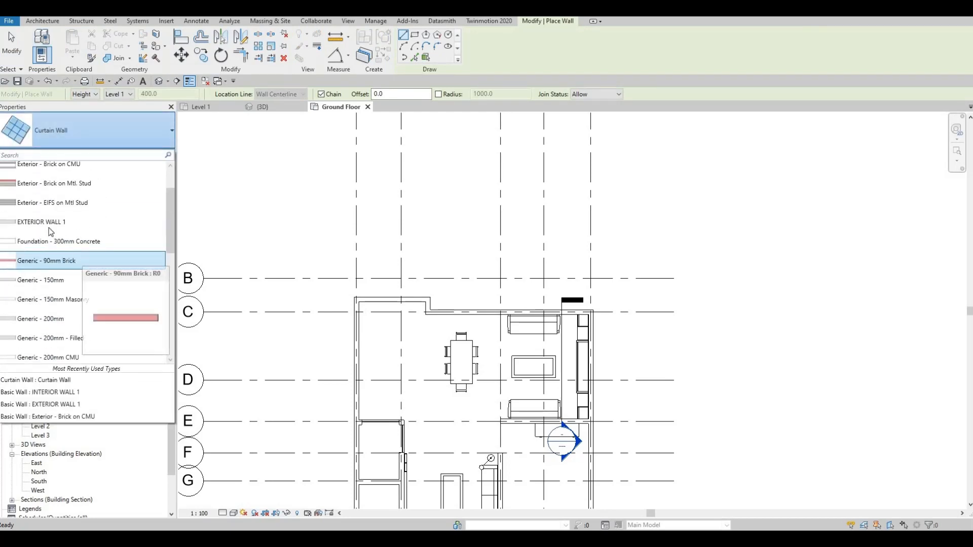
{"action": "left_click", "coordinate": [156, 156]}
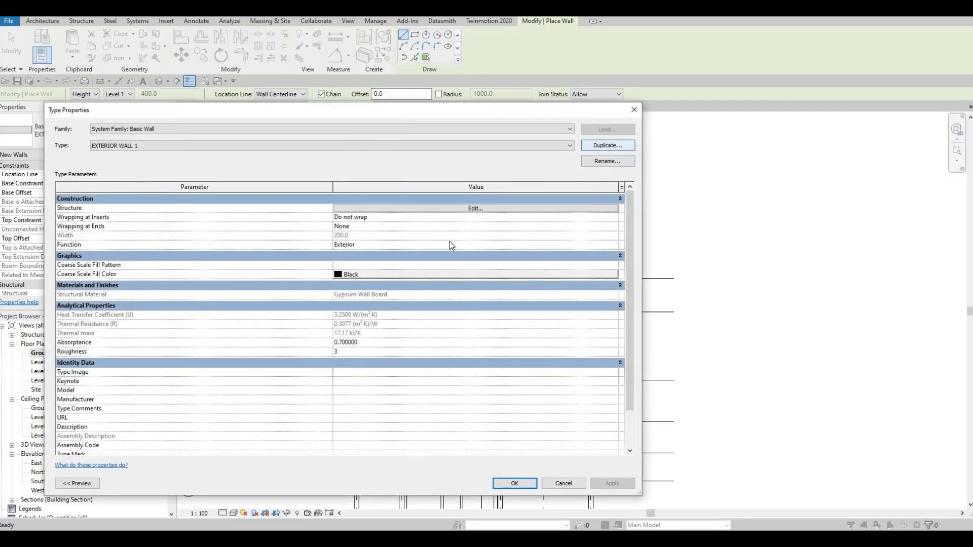
{"action": "left_click", "coordinate": [607, 145]}
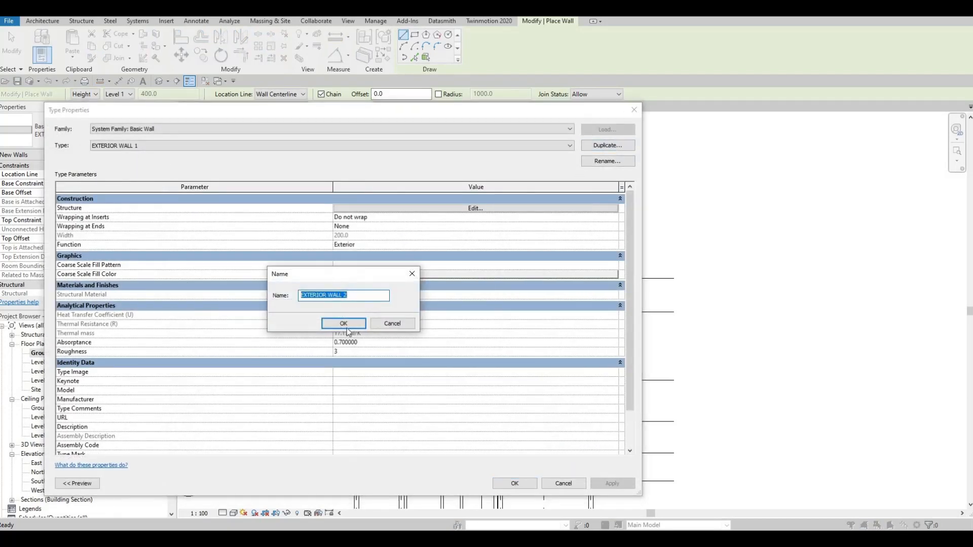
{"action": "left_click", "coordinate": [350, 326]}
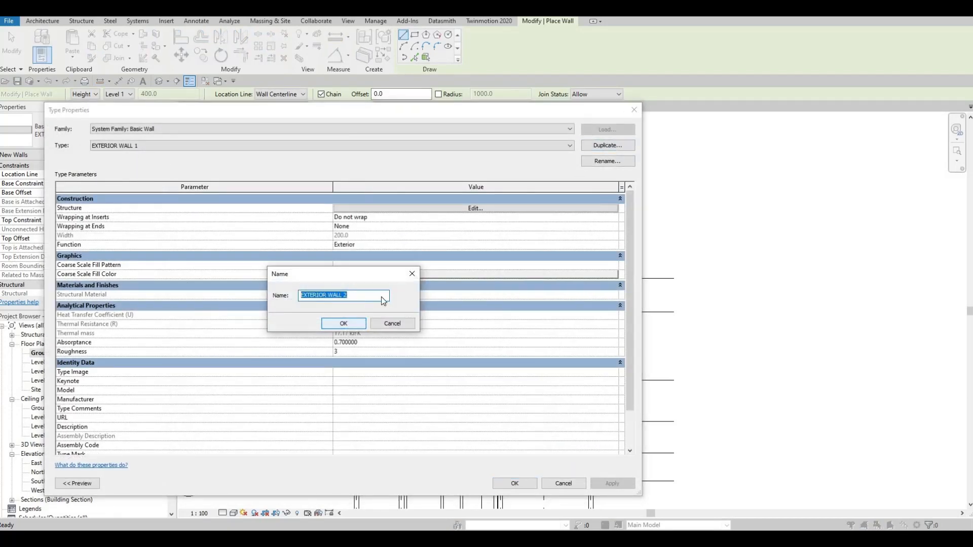
- Open the material selection for the structure layer of EXTERIOR WALL 2 and expand the AEC Materials library
{"action": "left_click", "coordinate": [452, 209]}
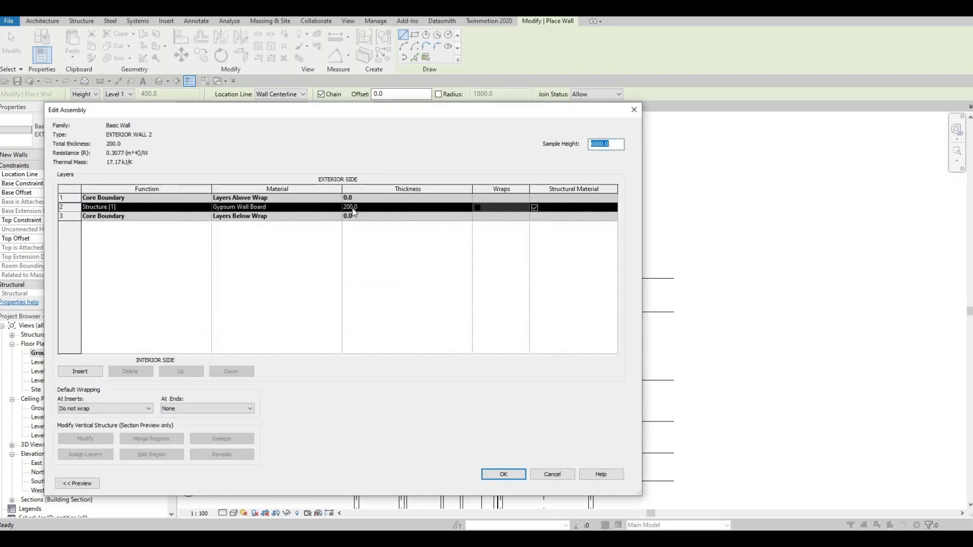
{"action": "left_click", "coordinate": [319, 210]}
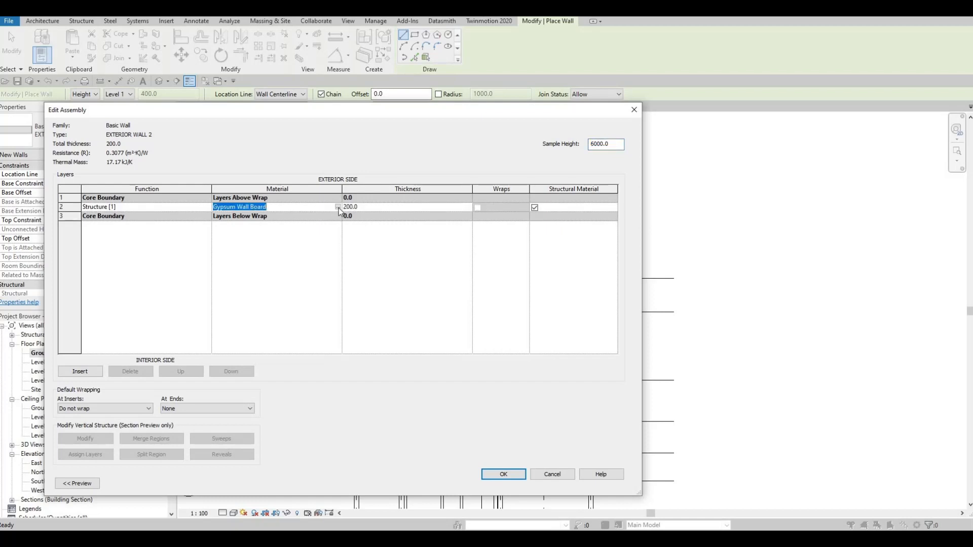
{"action": "left_click", "coordinate": [338, 207]}
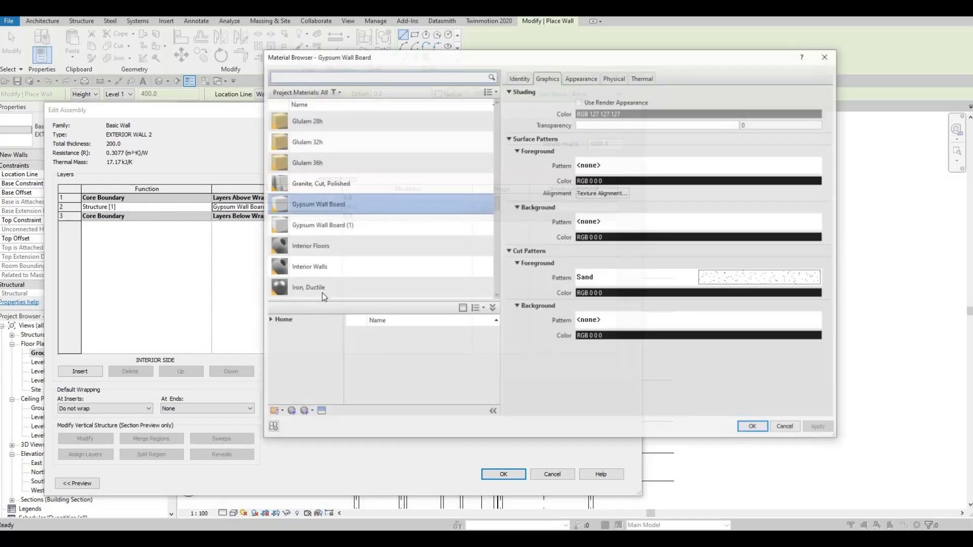
{"action": "left_click", "coordinate": [270, 320]}
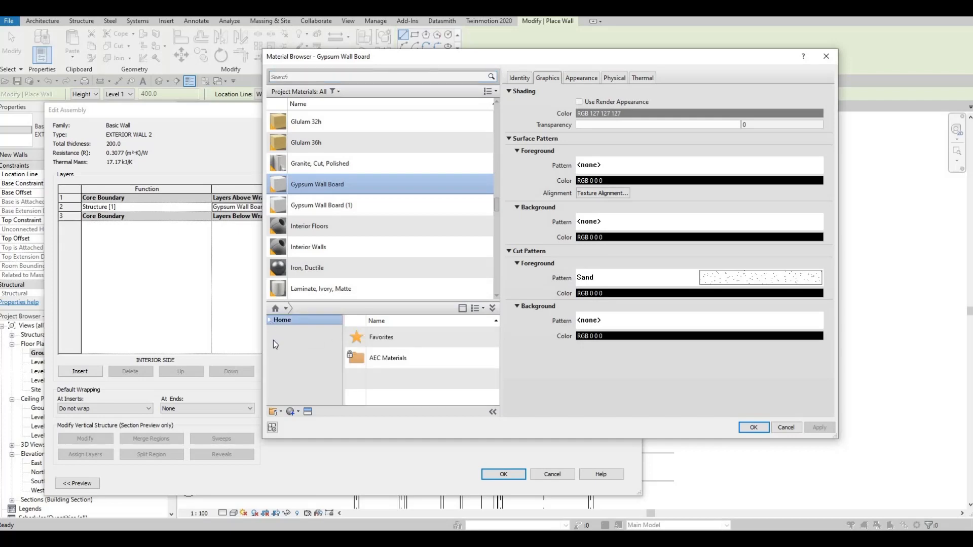
{"action": "left_click", "coordinate": [273, 339]}
{"action": "scroll", "coordinate": [314, 368], "scroll_direction": "down", "scroll_amount": 5}
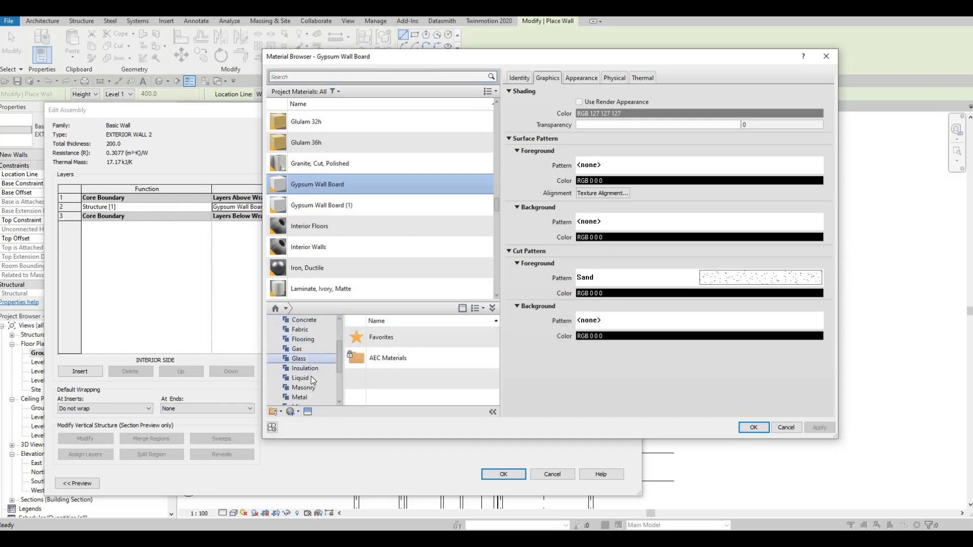
{"action": "scroll", "coordinate": [311, 389], "scroll_direction": "down", "scroll_amount": 3}
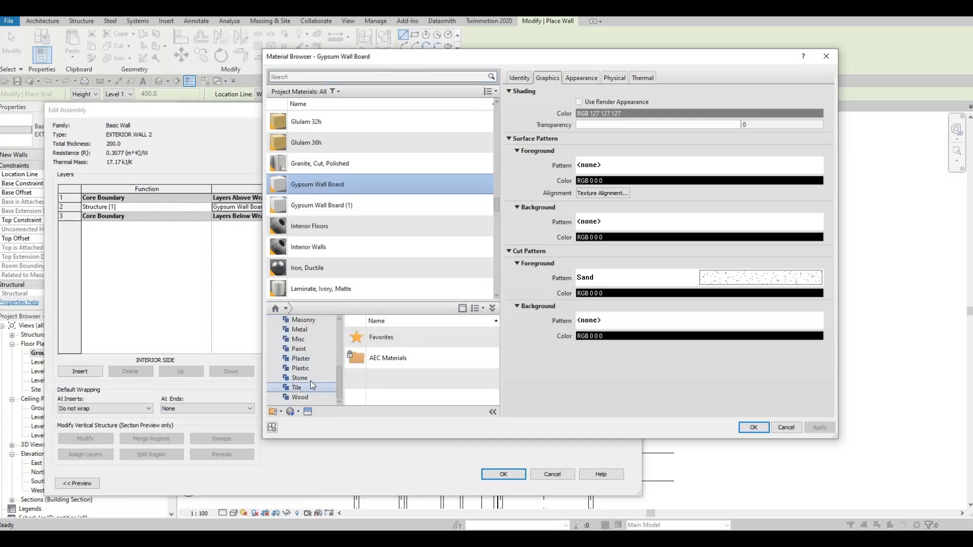
{"action": "left_click", "coordinate": [310, 379]}
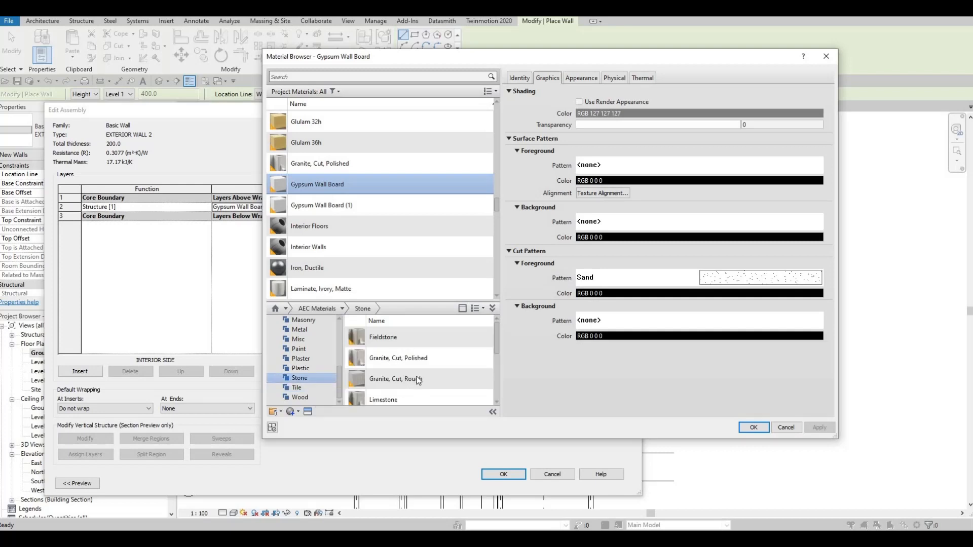
{"action": "left_click", "coordinate": [418, 381]}
{"action": "scroll", "coordinate": [304, 375], "scroll_direction": "up", "scroll_amount": 8}
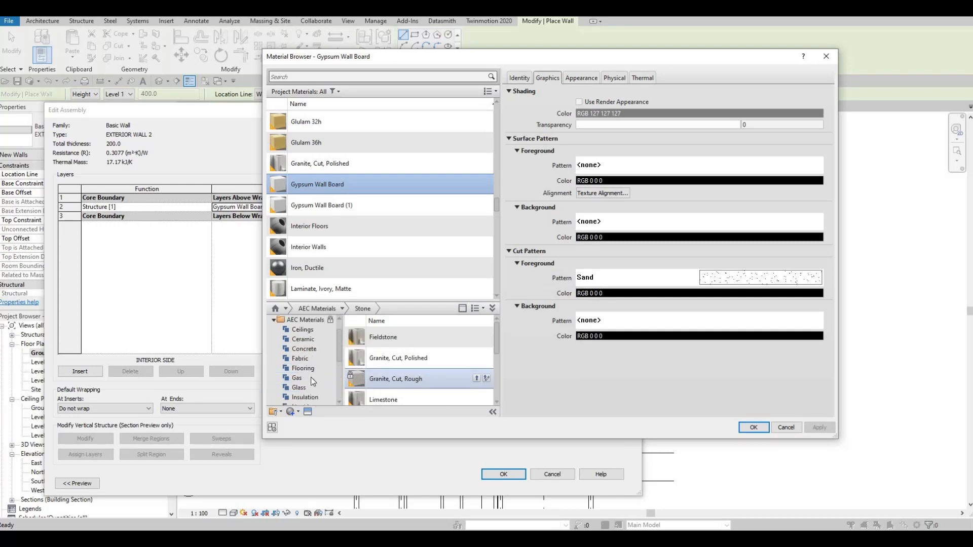
- Assign Concrete, Board Formed from the library's Concrete category to the structure layer and accept the wall type changes
{"action": "left_click", "coordinate": [306, 351]}
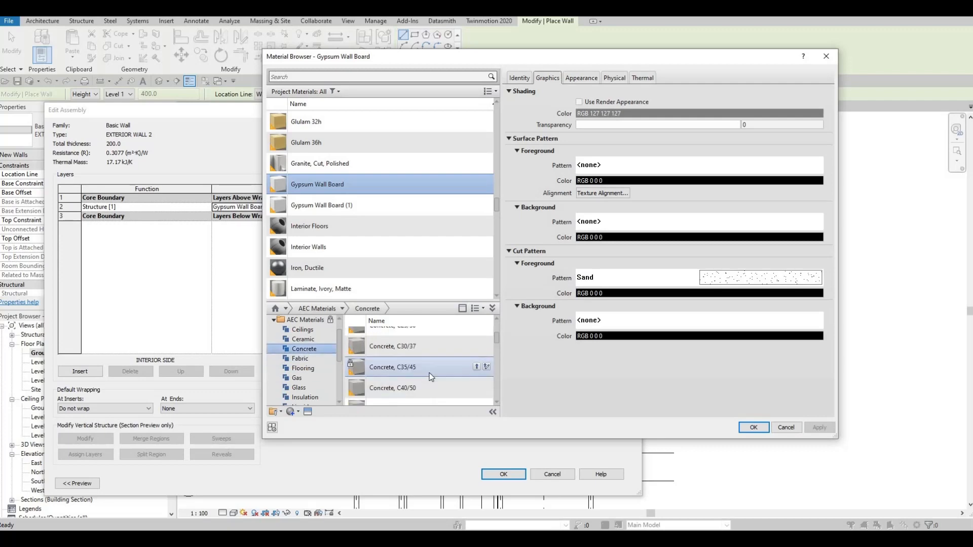
{"action": "scroll", "coordinate": [445, 381], "scroll_direction": "up", "scroll_amount": 2}
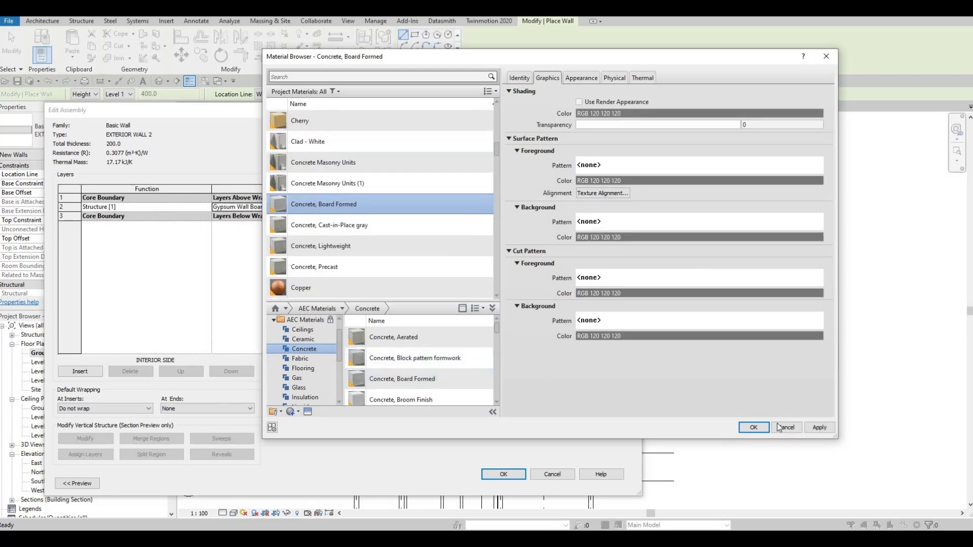
{"action": "left_click", "coordinate": [752, 428]}
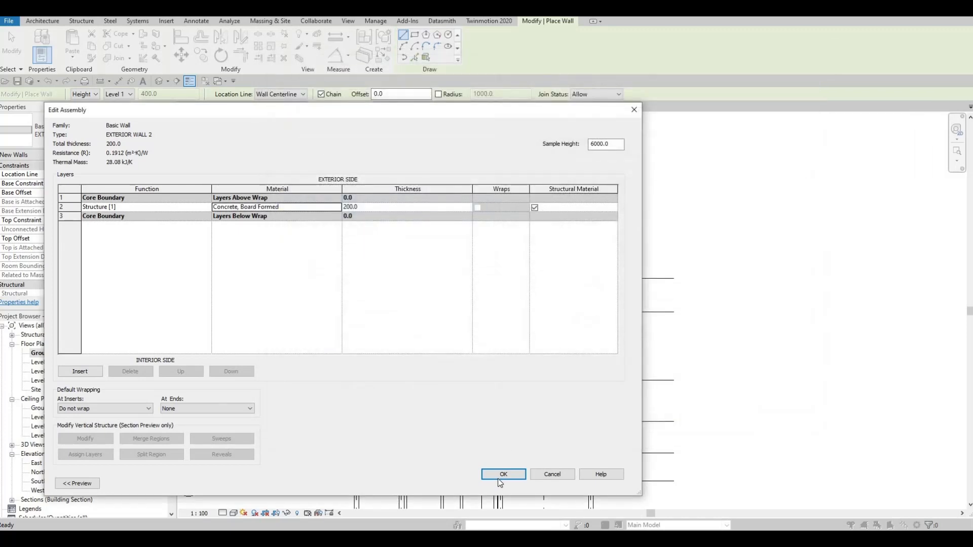
{"action": "left_click", "coordinate": [523, 476]}
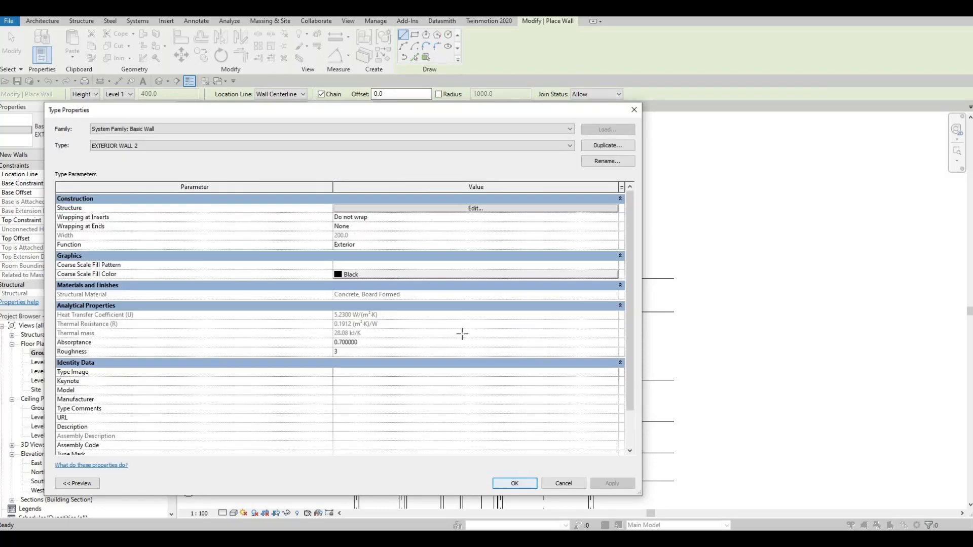
{"action": "key", "text": "Return"}
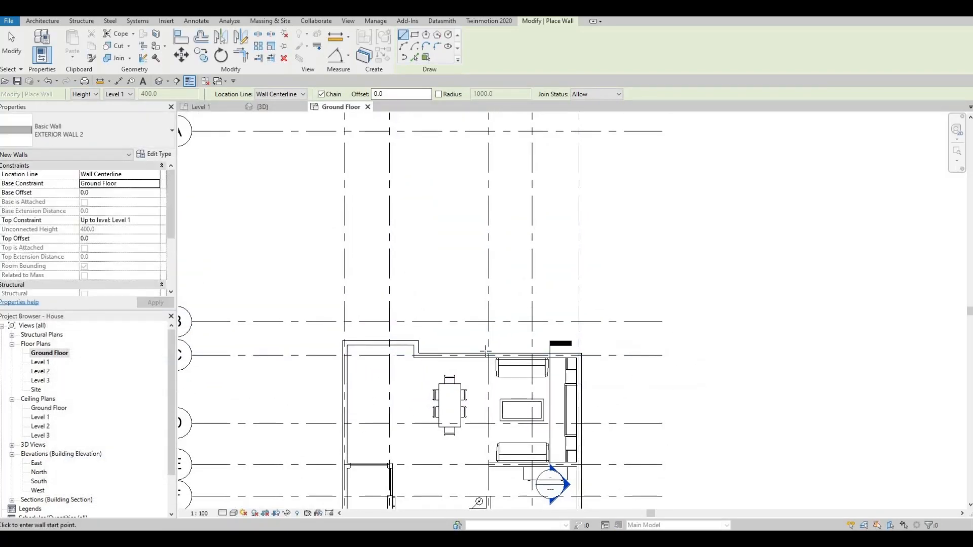
- Draw an EXTERIOR WALL 2 segment along grid 1 from the house's corner near grid B to grid A
{"action": "scroll", "coordinate": [502, 361], "scroll_direction": "down", "scroll_amount": 2}
{"action": "scroll", "coordinate": [484, 346], "scroll_direction": "up", "scroll_amount": 2}
{"action": "scroll", "coordinate": [340, 394], "scroll_direction": "up", "scroll_amount": 2}
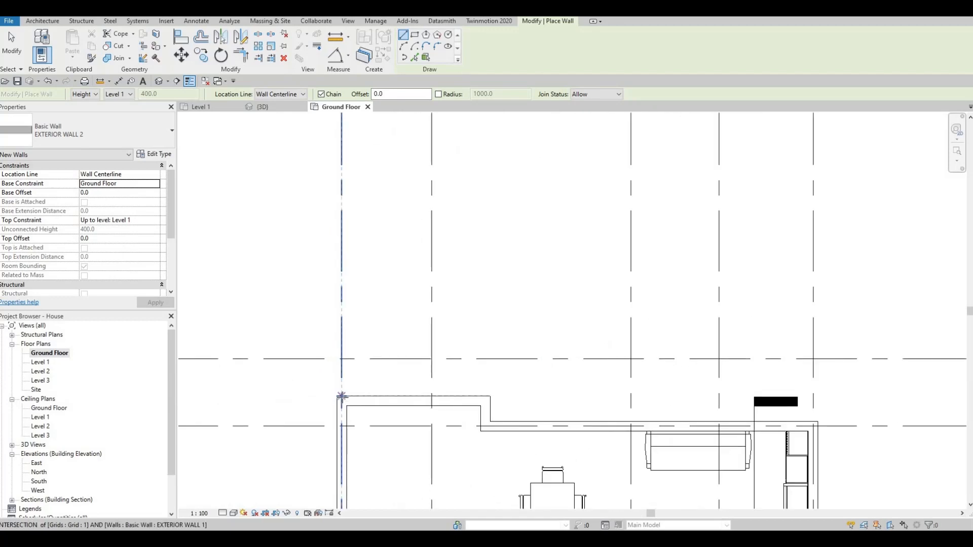
{"action": "left_click", "coordinate": [348, 352]}
{"action": "scroll", "coordinate": [348, 324], "scroll_direction": "down", "scroll_amount": 4}
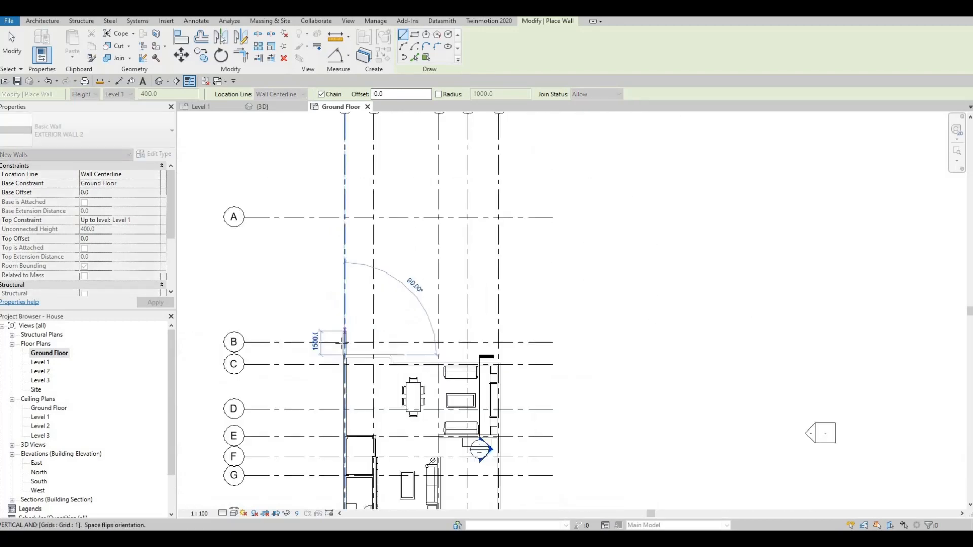
{"action": "scroll", "coordinate": [348, 312], "scroll_direction": "down", "scroll_amount": 3}
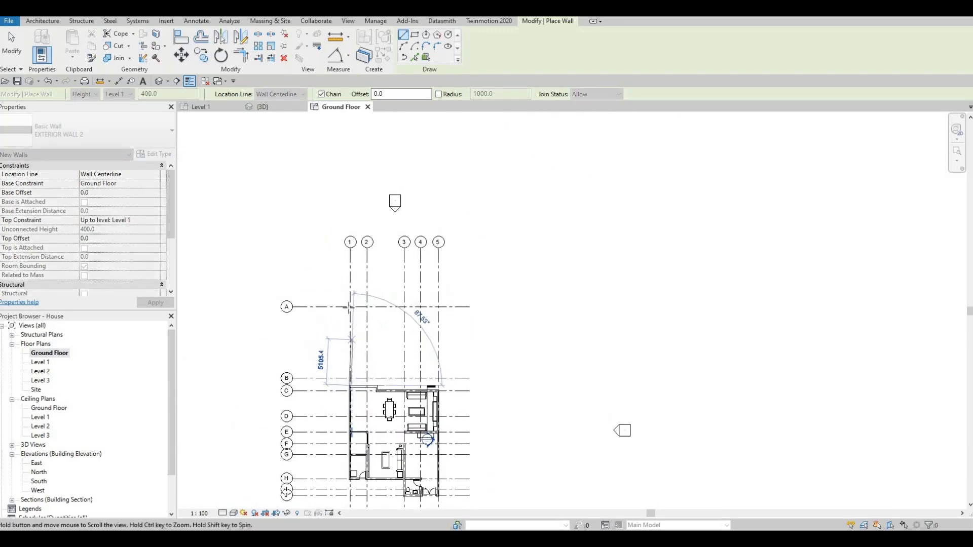
{"action": "scroll", "coordinate": [351, 307], "scroll_direction": "up", "scroll_amount": 2}
{"action": "left_click", "coordinate": [351, 306]}
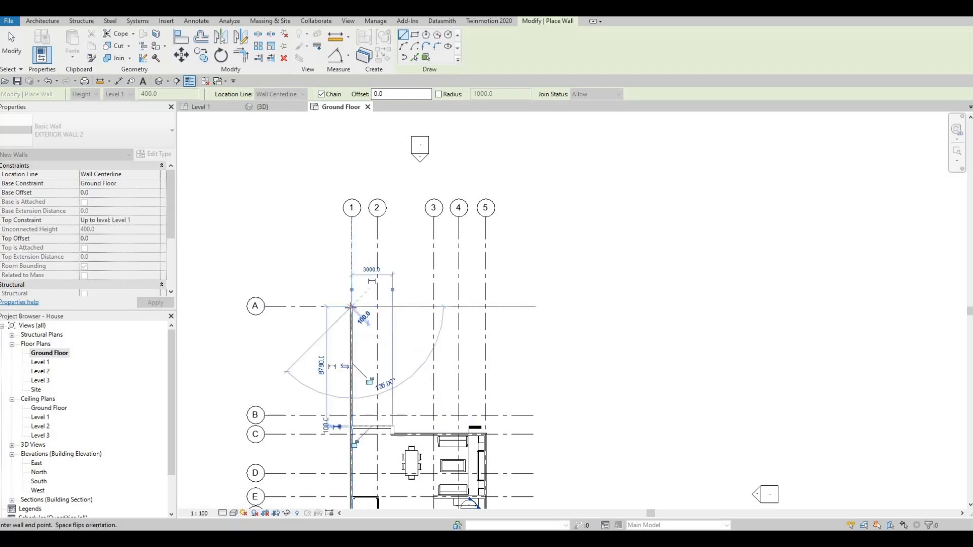
- Continue the wall along grid A to grid 5 and down grid 5 to the house's corner at grid C
{"action": "left_click", "coordinate": [485, 306]}
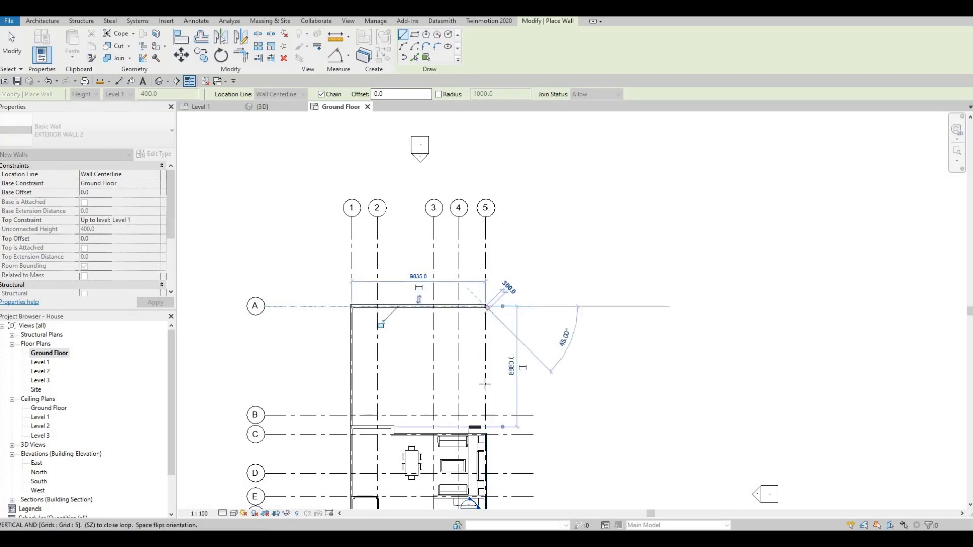
{"action": "scroll", "coordinate": [485, 434], "scroll_direction": "up", "scroll_amount": 3}
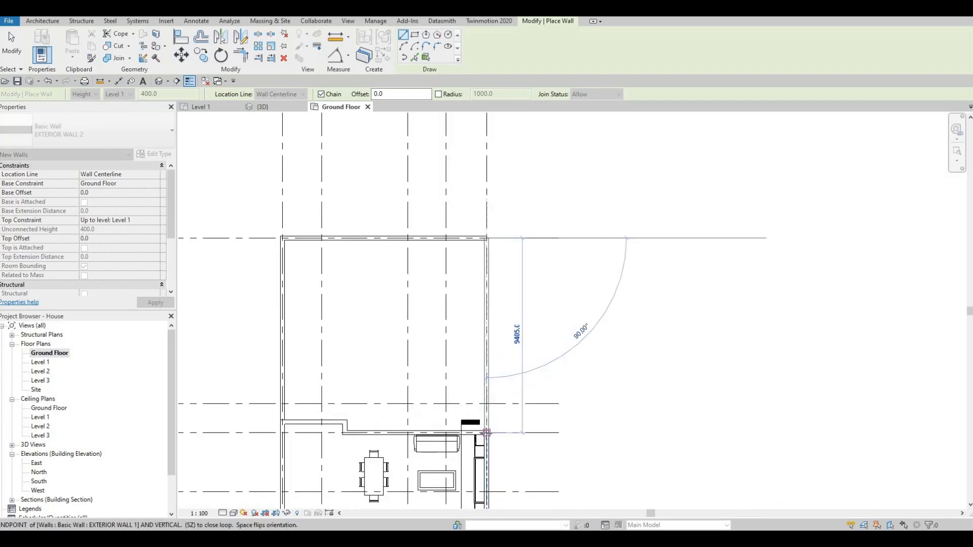
{"action": "left_click", "coordinate": [485, 432]}
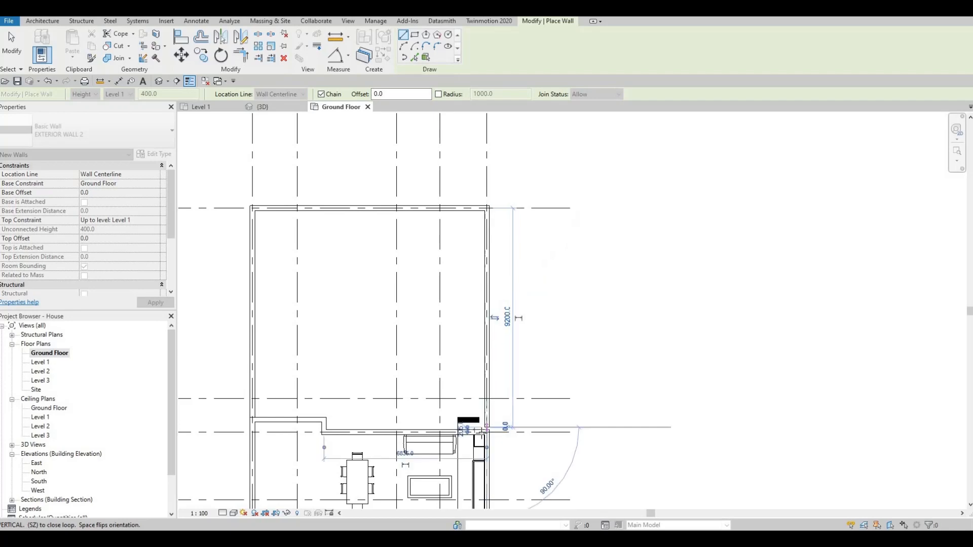
{"action": "key", "text": "Escape"}
{"action": "key", "text": "Escape"}
{"action": "scroll", "coordinate": [490, 430], "scroll_direction": "up", "scroll_amount": 2}
{"action": "left_click", "coordinate": [490, 405]}
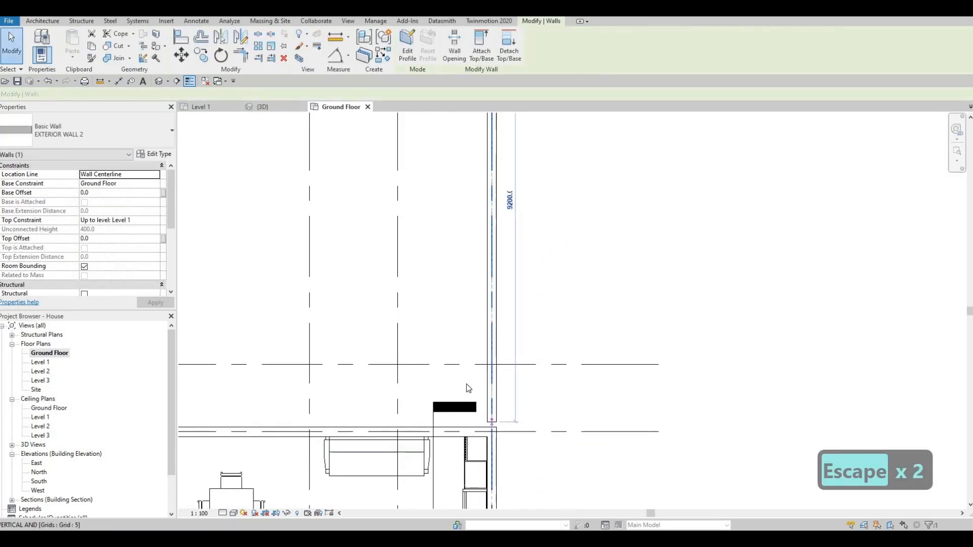
{"action": "scroll", "coordinate": [466, 384], "scroll_direction": "down", "scroll_amount": 2}
{"action": "scroll", "coordinate": [466, 351], "scroll_direction": "down", "scroll_amount": 2}
{"action": "key", "text": "Escape"}
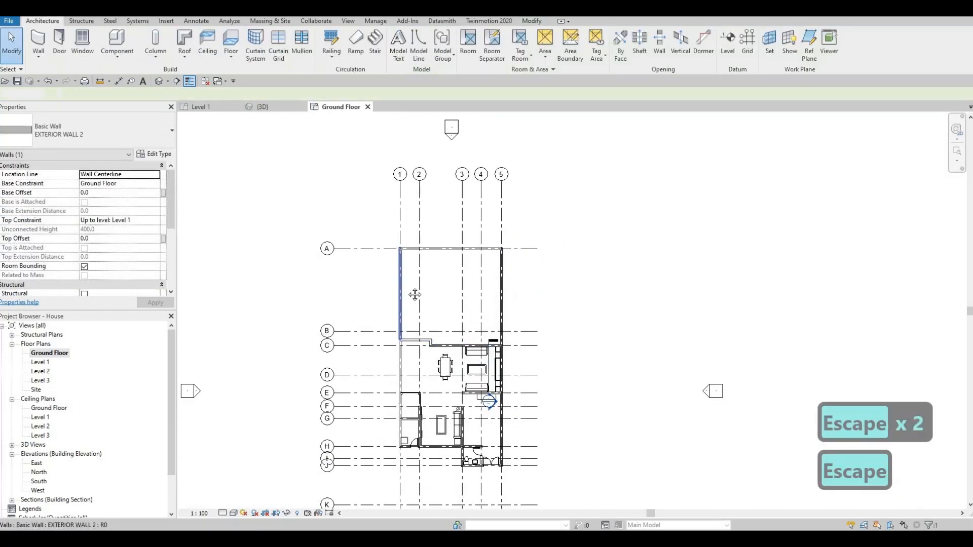
- Create a similar EXTERIOR WALL 2 segment along grid 1 from the house's corner at grid H to grid K
{"action": "left_click", "coordinate": [412, 267]}
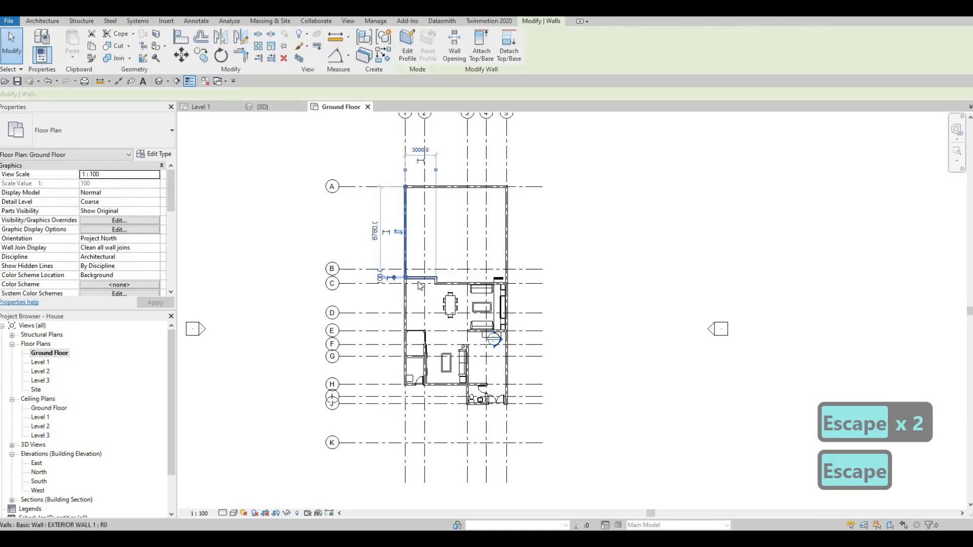
{"action": "key", "text": "c"}
{"action": "key", "text": "s"}
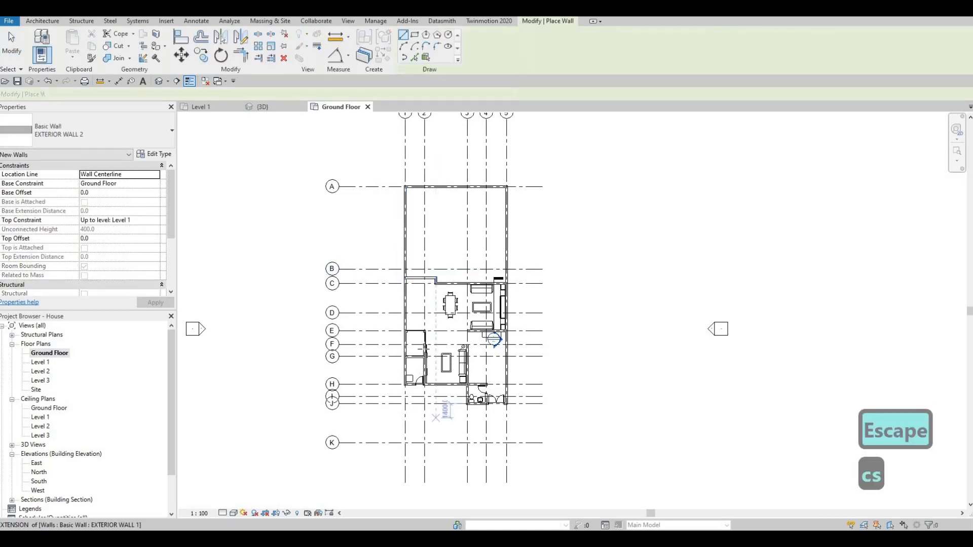
{"action": "scroll", "coordinate": [405, 456], "scroll_direction": "up", "scroll_amount": 5}
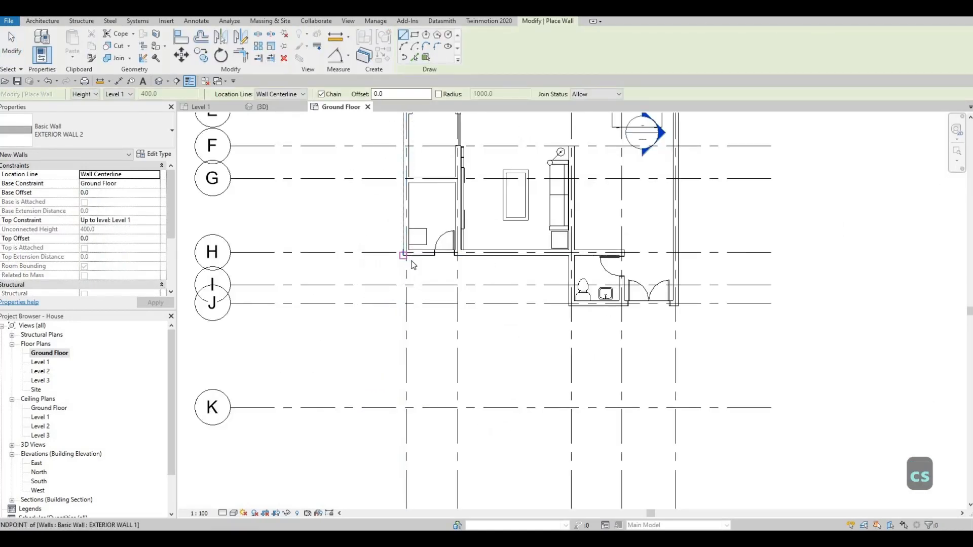
{"action": "left_click", "coordinate": [406, 253]}
{"action": "key", "text": "Escape"}
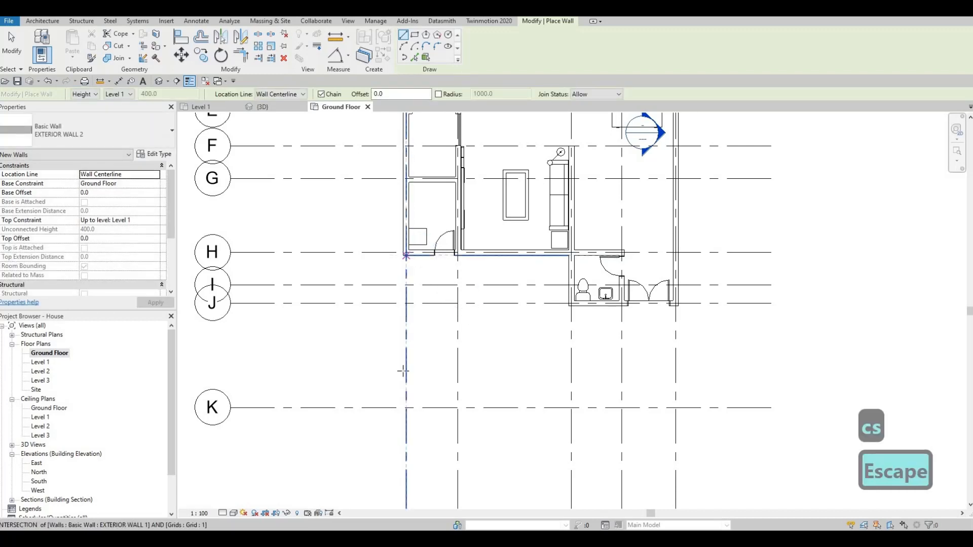
{"action": "left_click", "coordinate": [406, 253]}
{"action": "left_click", "coordinate": [406, 408]}
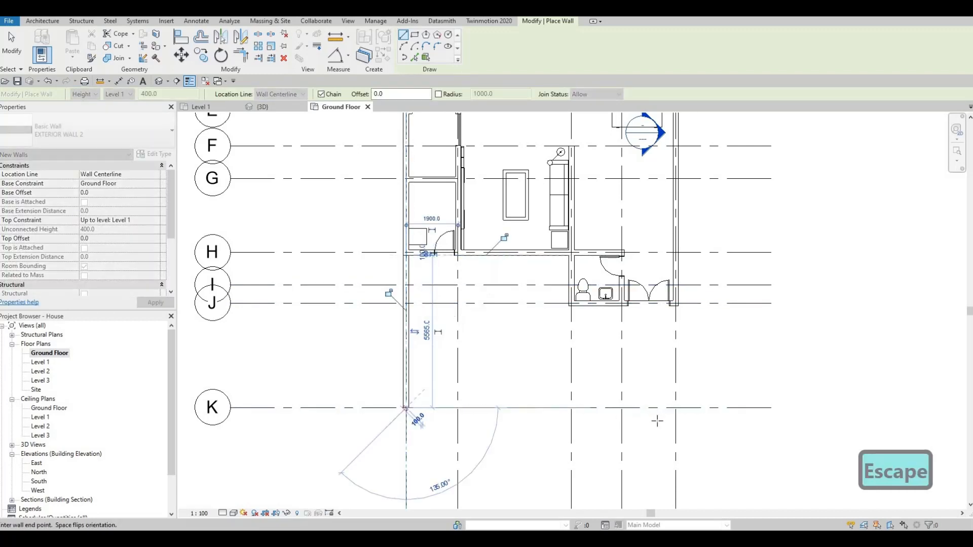
- Continue the wall along grid K to grid 5 and up grid 5 to the house's corner at grid J
{"action": "left_click", "coordinate": [674, 407]}
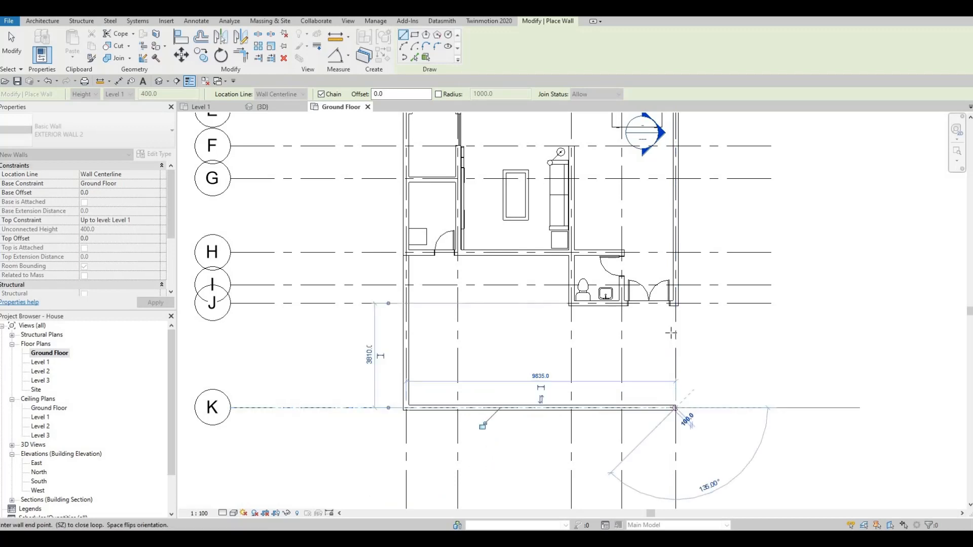
{"action": "left_click", "coordinate": [674, 303]}
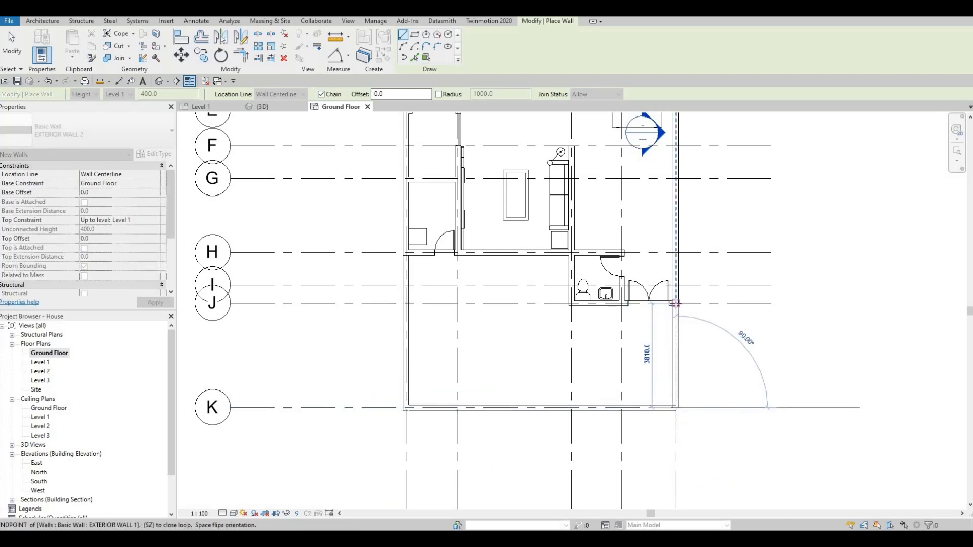
{"action": "key", "text": "Escape"}
{"action": "key", "text": "Escape"}
{"action": "key", "text": "Escape"}
- In the 3D view, select the chain of three front perimeter walls and set their top constraint to Level 2
{"action": "left_click", "coordinate": [273, 106]}
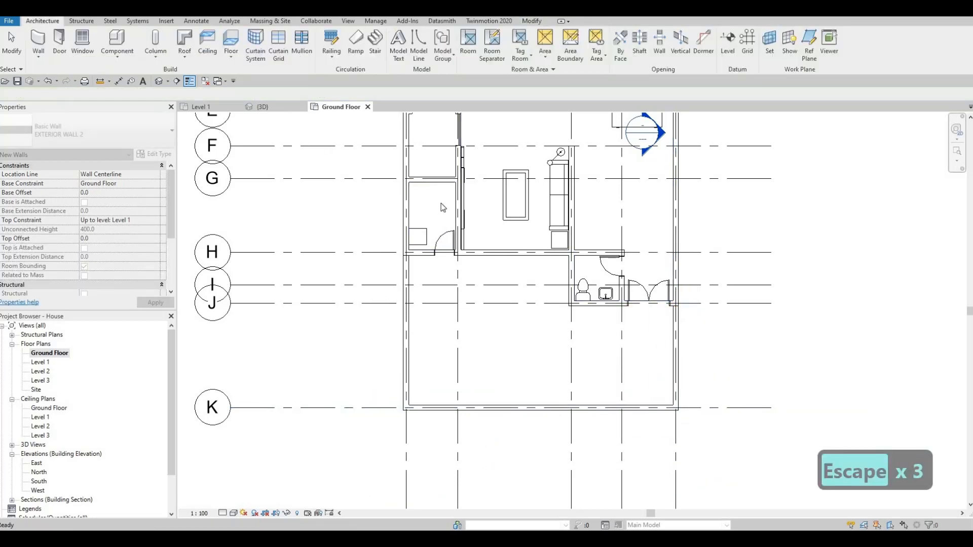
{"action": "scroll", "coordinate": [469, 316], "scroll_direction": "down", "scroll_amount": 3}
{"action": "middle_click_drag", "start_coordinate": [476, 338], "coordinate": [486, 384], "text": "shift"}
{"action": "left_click", "coordinate": [484, 387]}
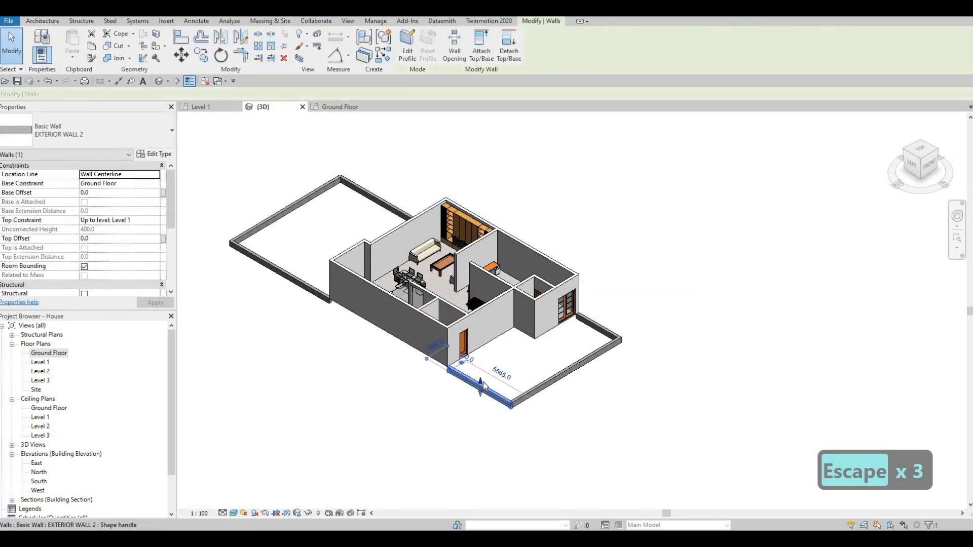
{"action": "key", "text": "Tab"}
{"action": "key", "text": "Escape"}
{"action": "key", "text": "Tab"}
{"action": "key", "text": "Caps_Lock"}
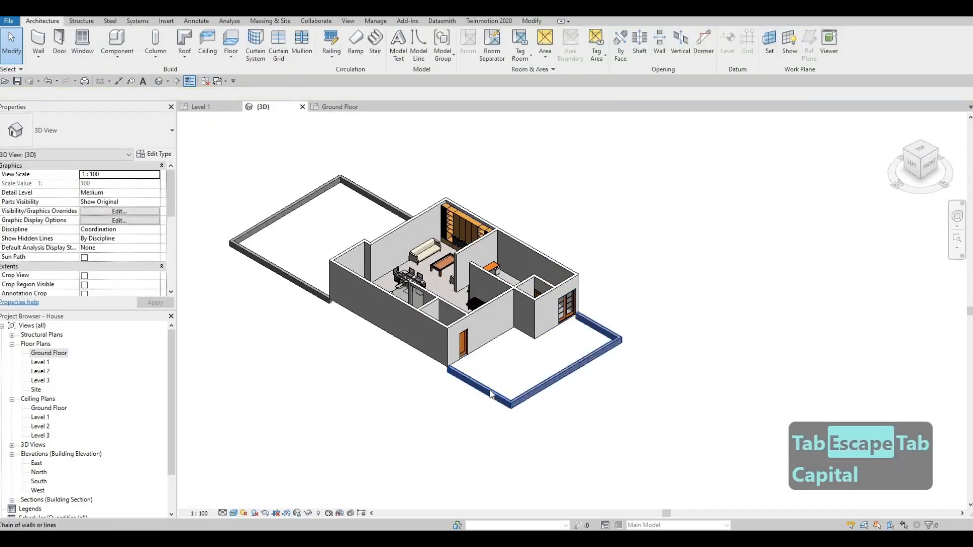
{"action": "left_click", "coordinate": [489, 390]}
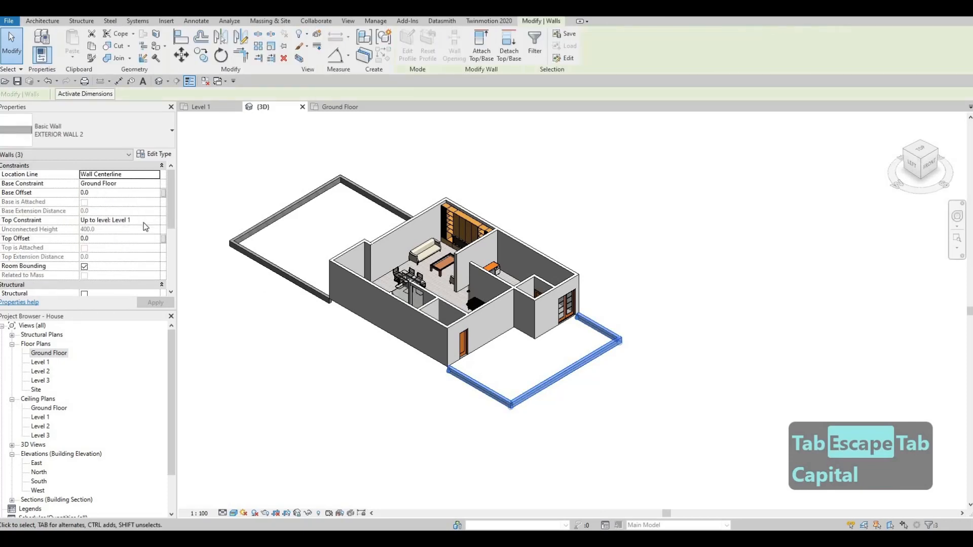
{"action": "left_click", "coordinate": [153, 220]}
{"action": "left_click", "coordinate": [155, 219]}
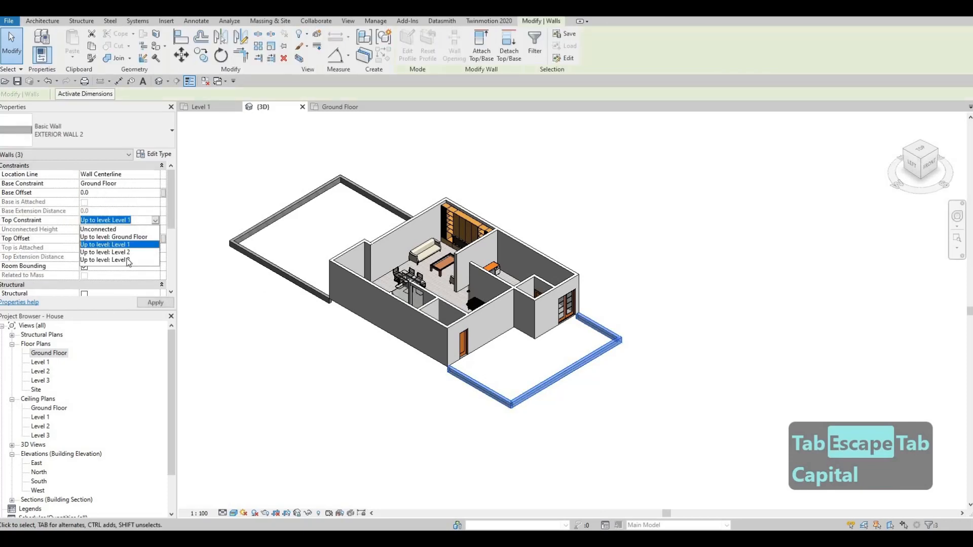
{"action": "left_click", "coordinate": [105, 252]}
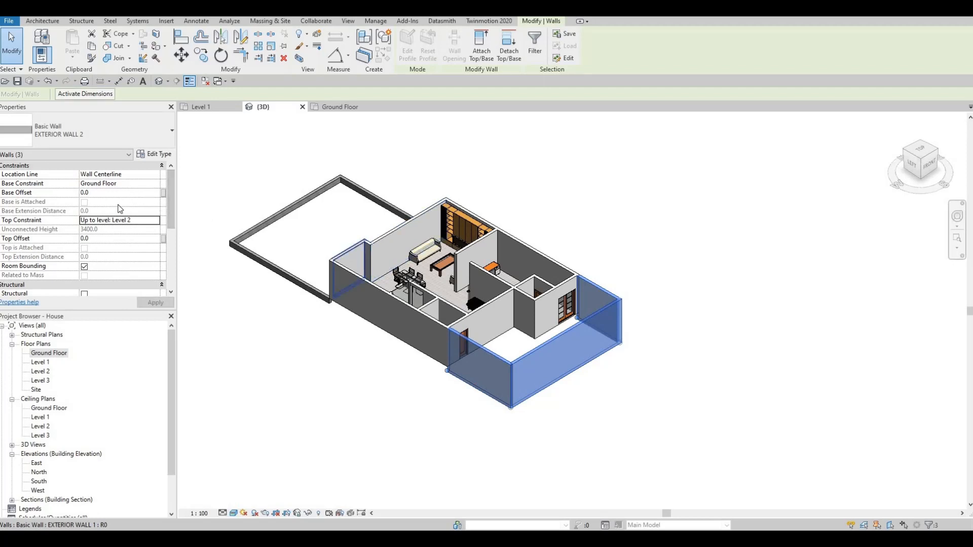
- Set the front perimeter walls' top offset to -1500 and clear the selection
{"action": "left_click", "coordinate": [101, 237]}
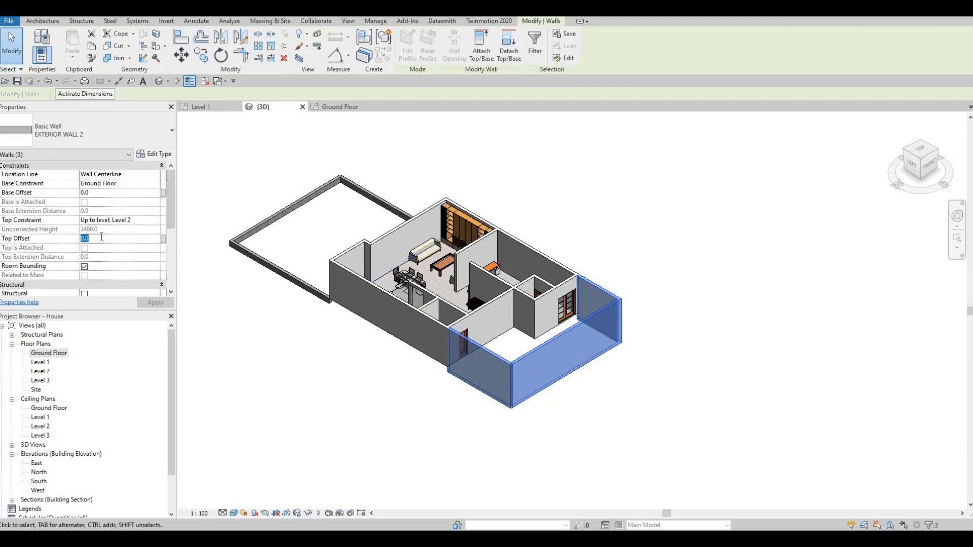
{"action": "type", "text": "-1500"}
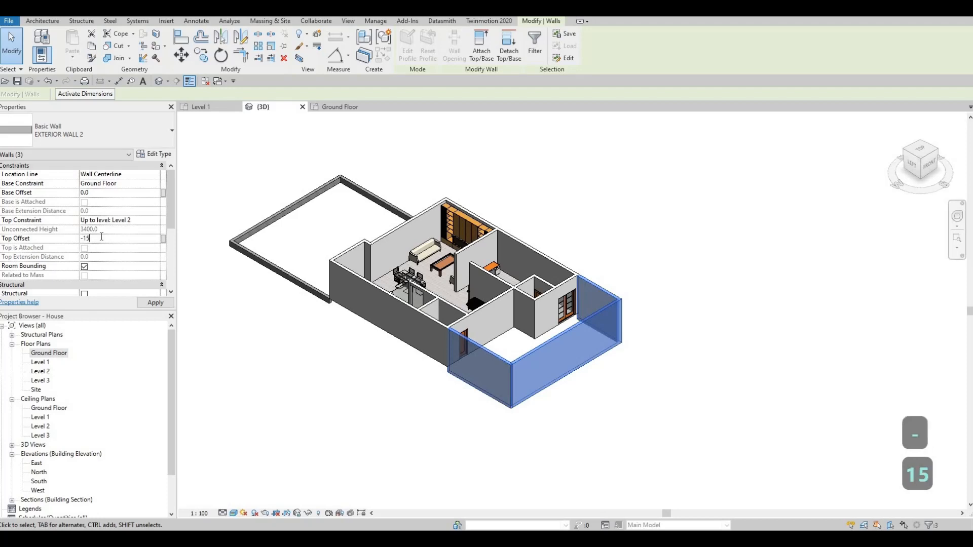
{"action": "left_click", "coordinate": [153, 303]}
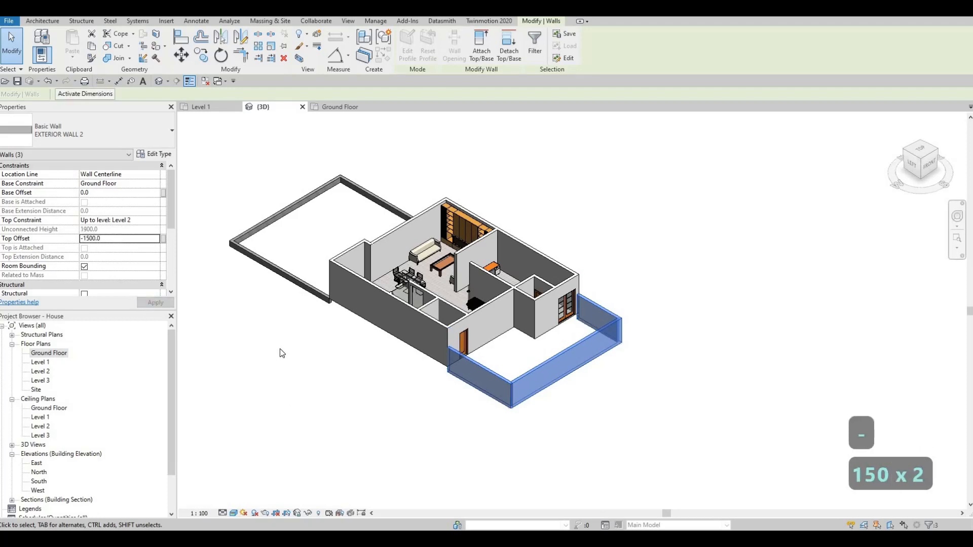
{"action": "key", "text": "Escape"}
{"action": "key", "text": "Escape"}
{"action": "key", "text": "Escape"}
- Set the chain of three rear perimeter walls to a Level 2 top constraint with a top offset of -1500
{"action": "key", "text": "Tab"}
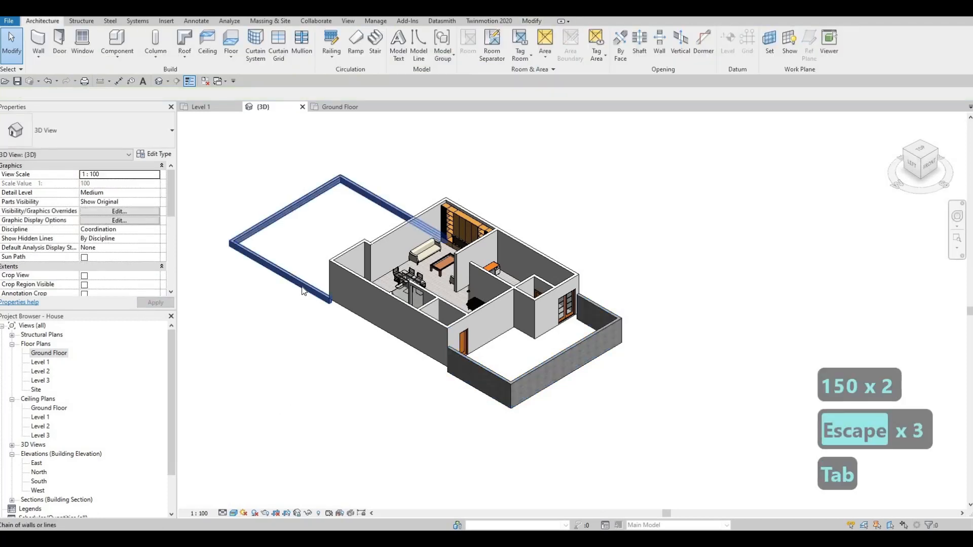
{"action": "left_click", "coordinate": [303, 292]}
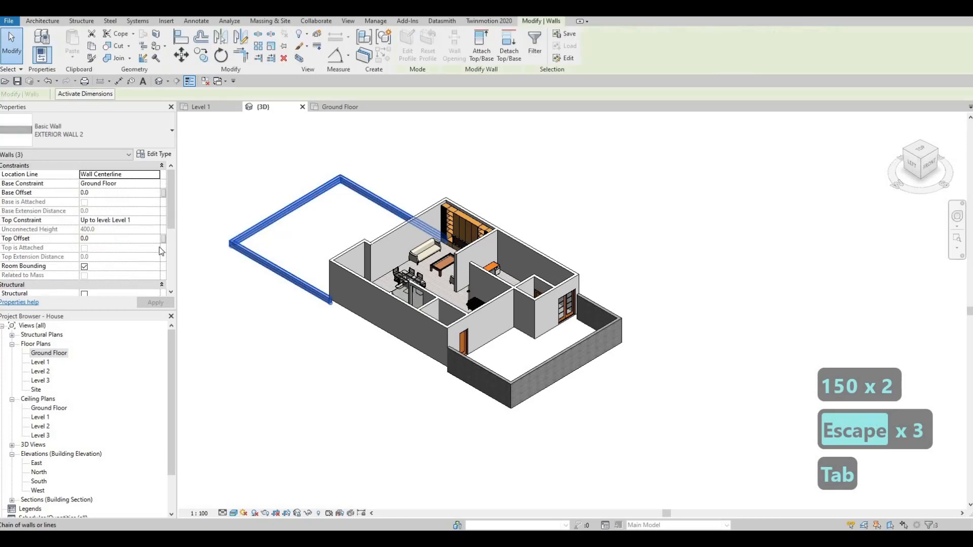
{"action": "left_click", "coordinate": [156, 219]}
{"action": "left_click", "coordinate": [156, 220]}
{"action": "left_click", "coordinate": [127, 252]}
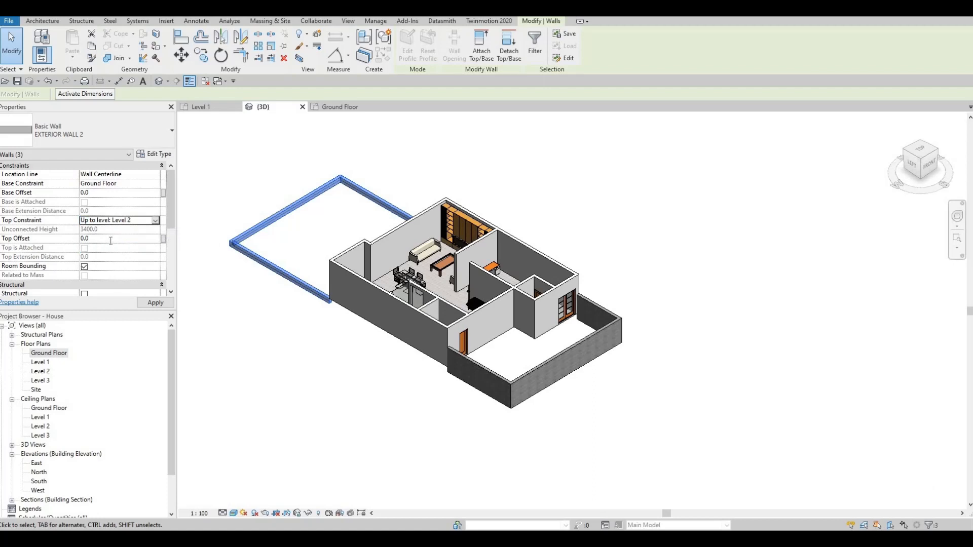
{"action": "type", "text": "-1500"}
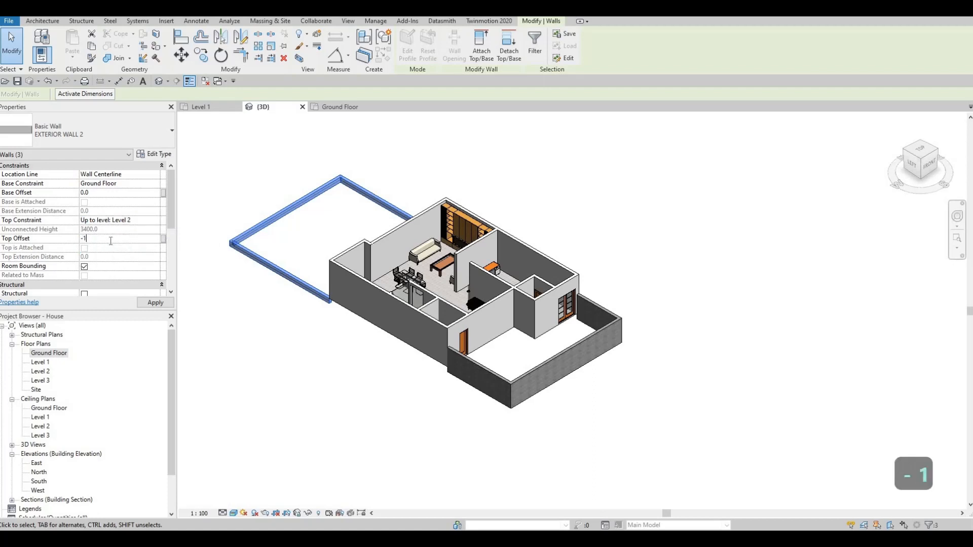
{"action": "left_click", "coordinate": [149, 304]}
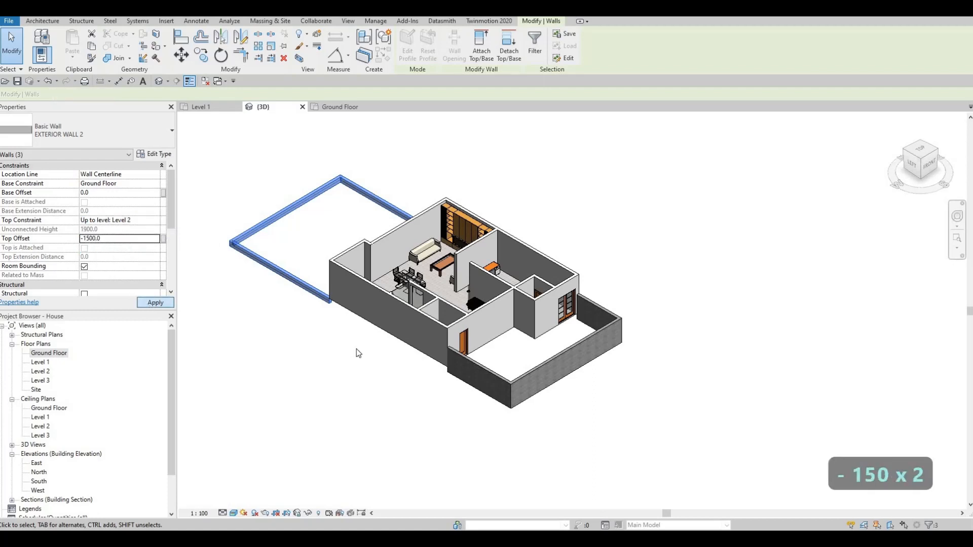
{"action": "key", "text": "Escape"}
{"action": "key", "text": "Escape"}
{"action": "key", "text": "Escape"}
- Select the chain of the house's outer EXTERIOR WALL 1 walls and set their base constraint to Ground Floor
{"action": "middle_click_drag", "start_coordinate": [395, 311], "coordinate": [375, 275], "text": "shift"}
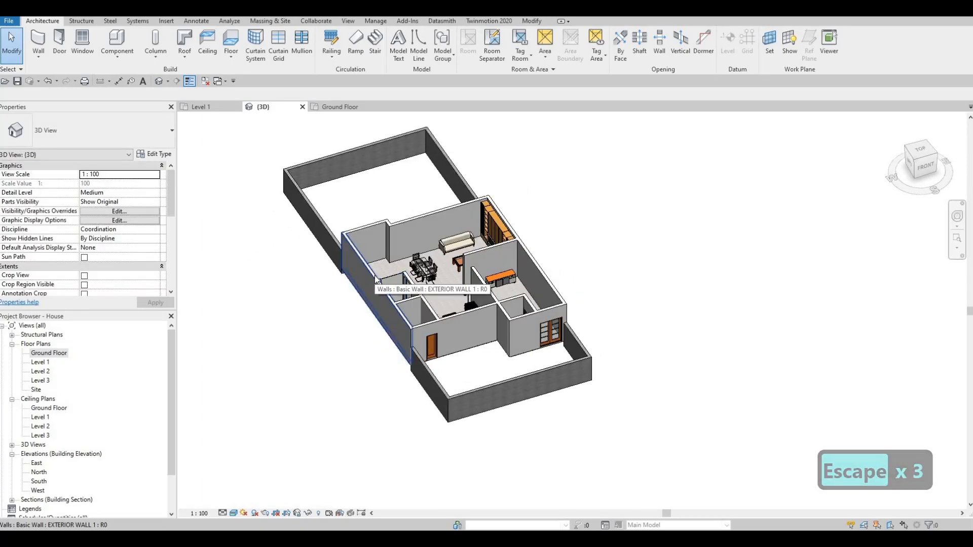
{"action": "key", "text": "Tab"}
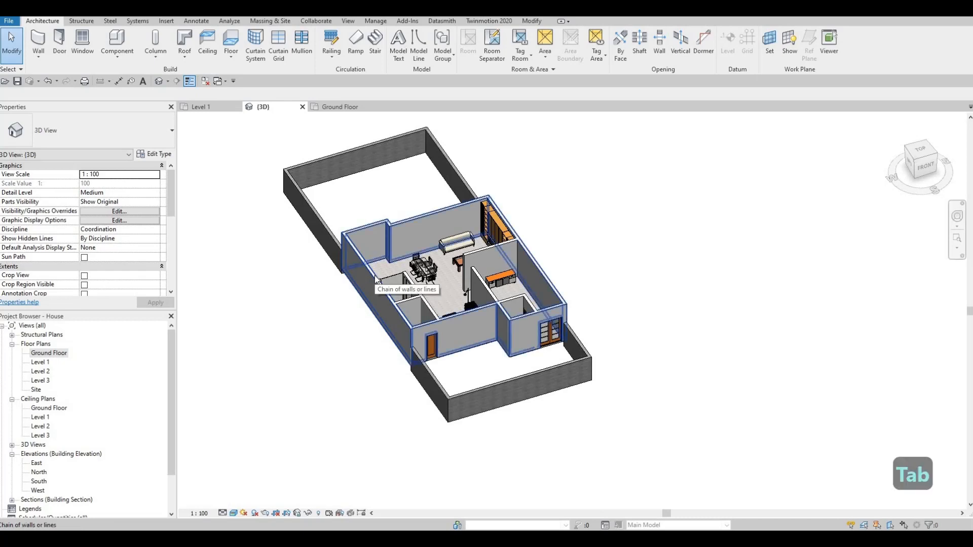
{"action": "left_click", "coordinate": [375, 275]}
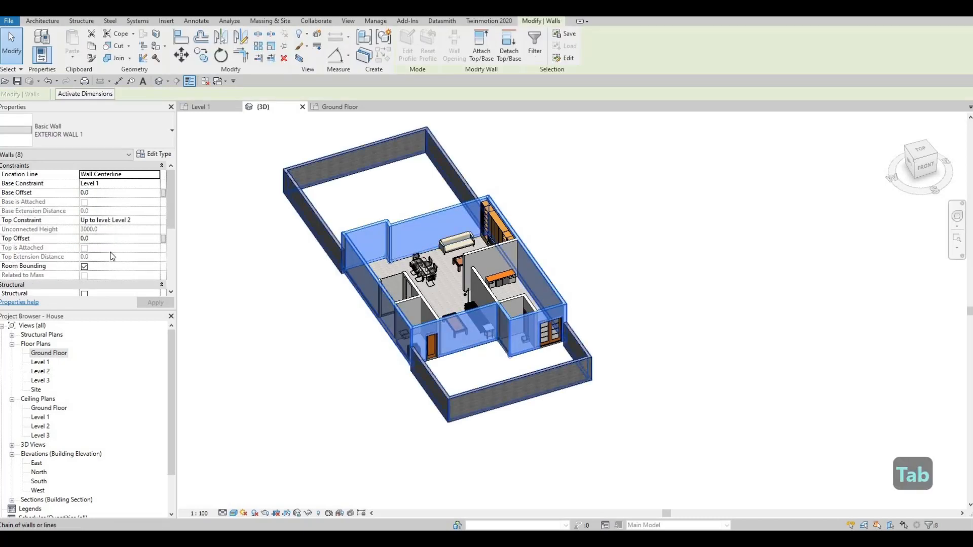
{"action": "left_click", "coordinate": [150, 184]}
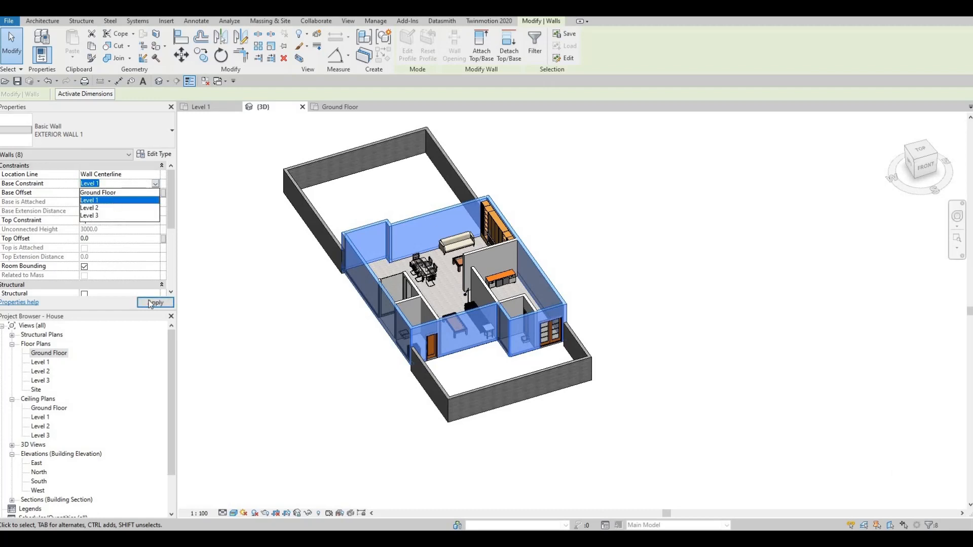
{"action": "left_click", "coordinate": [150, 304]}
{"action": "key", "text": "Escape"}
- Set the base constraint of the three connected EXTERIOR WALL 1 partitions around the small rooms between grids 1 and 2 to Ground Floor
{"action": "middle_click_drag", "start_coordinate": [262, 350], "coordinate": [345, 293], "text": "shift"}
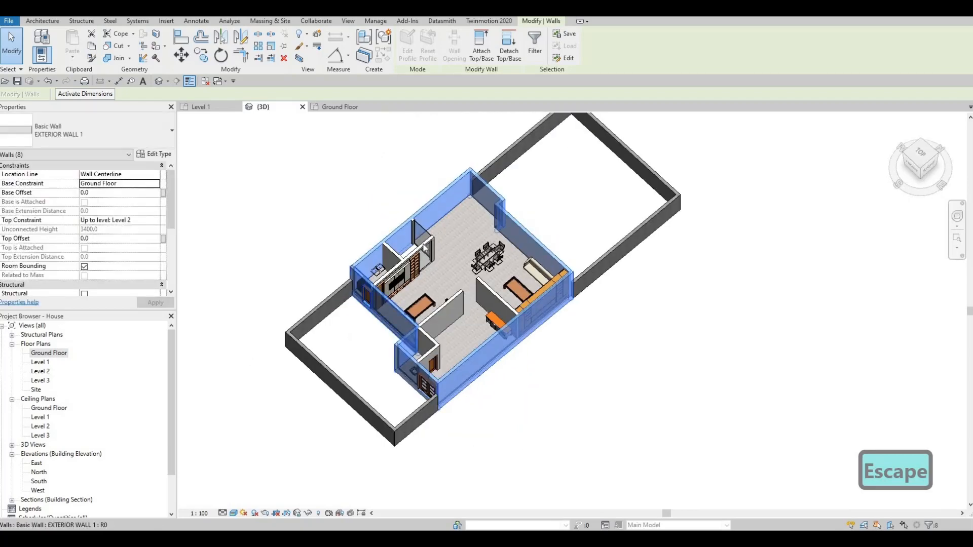
{"action": "scroll", "coordinate": [424, 247], "scroll_direction": "up", "scroll_amount": 2}
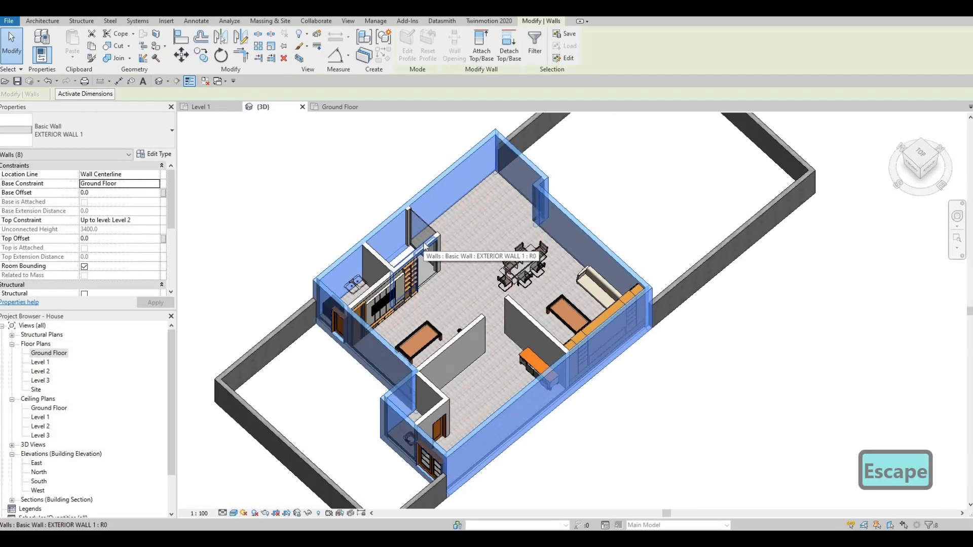
{"action": "key", "text": "Tab"}
{"action": "left_click", "coordinate": [424, 248]}
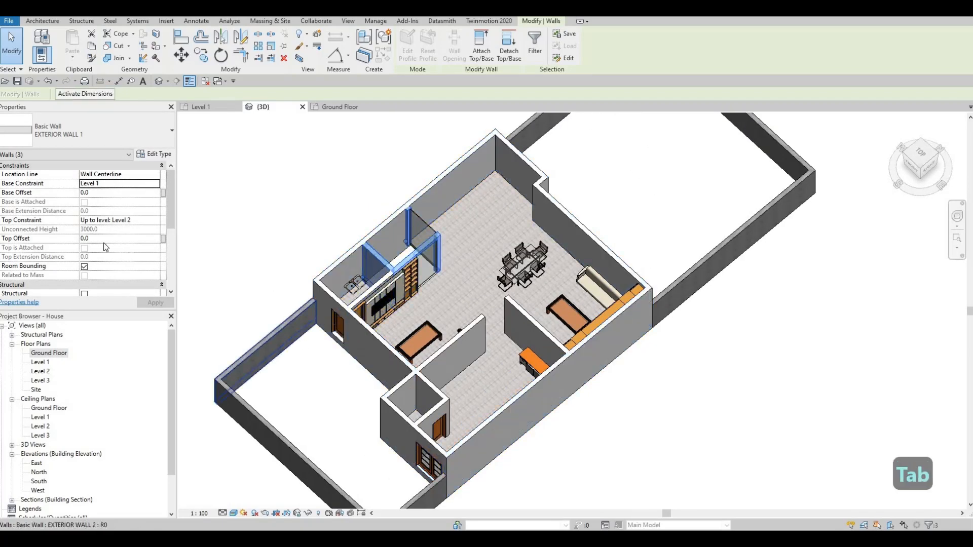
{"action": "left_click", "coordinate": [158, 189]}
{"action": "left_click", "coordinate": [101, 195]}
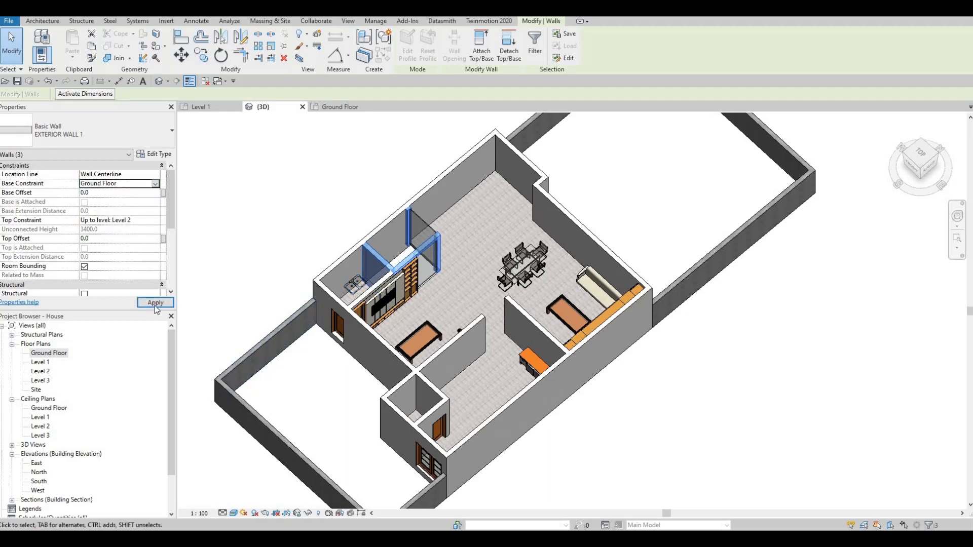
{"action": "key", "text": "Escape"}
{"action": "key", "text": "Escape"}
{"action": "middle_click_drag", "start_coordinate": [394, 321], "coordinate": [395, 345], "text": "shift"}
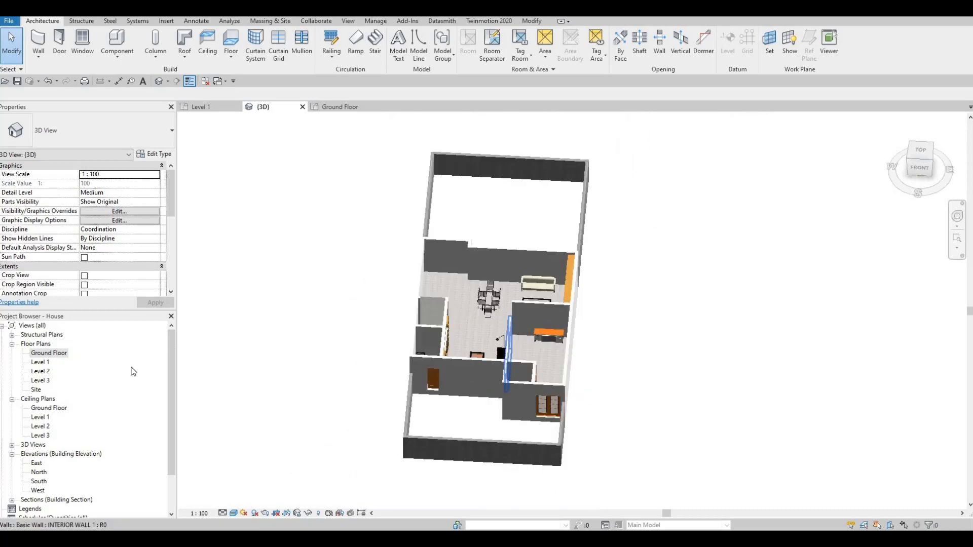
- In the Ground Floor plan, start an architectural wall and duplicate the EXTERIOR WALL 2 type as POOL WALL
{"action": "double_click", "coordinate": [47, 353]}
{"action": "scroll", "coordinate": [396, 330], "scroll_direction": "down", "scroll_amount": 4}
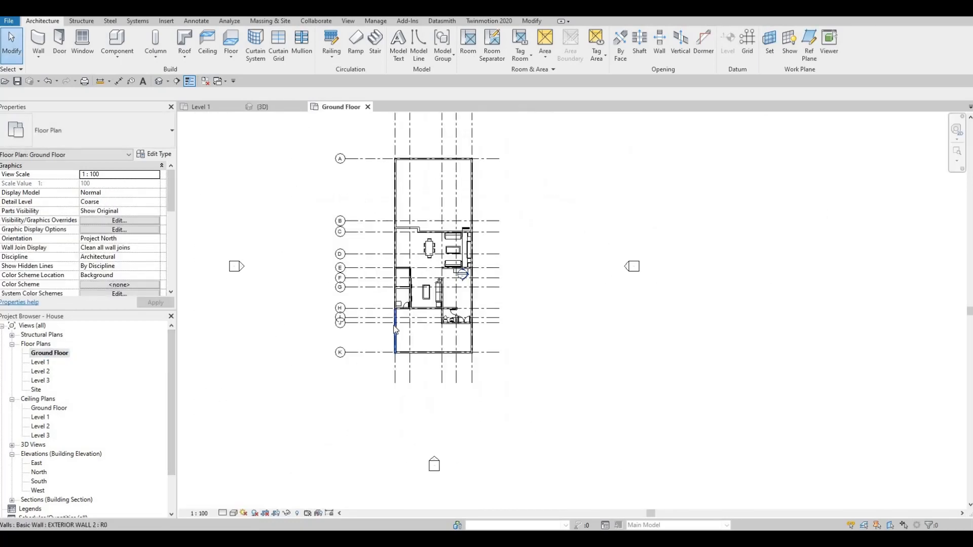
{"action": "scroll", "coordinate": [396, 330], "scroll_direction": "up", "scroll_amount": 5}
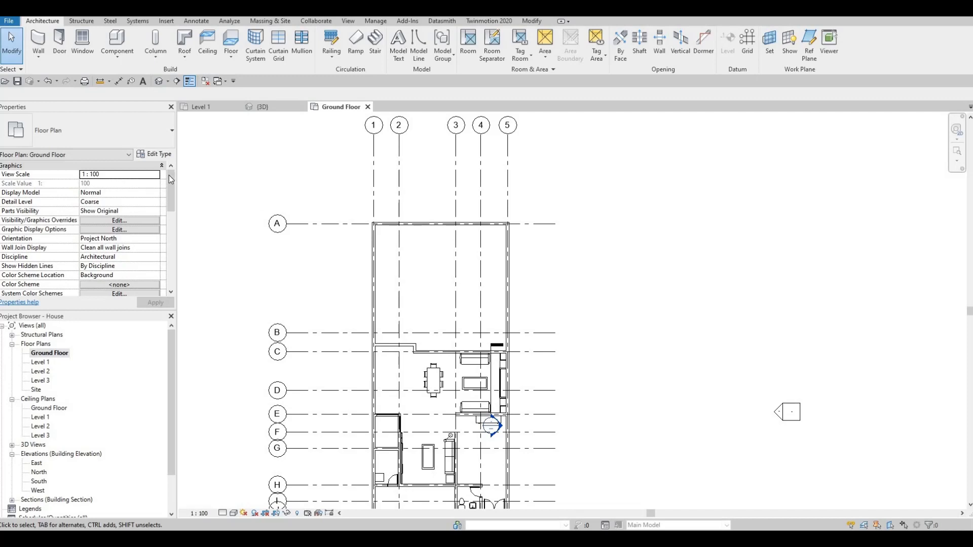
{"action": "middle_click_drag", "start_coordinate": [168, 175], "coordinate": [180, 150]}
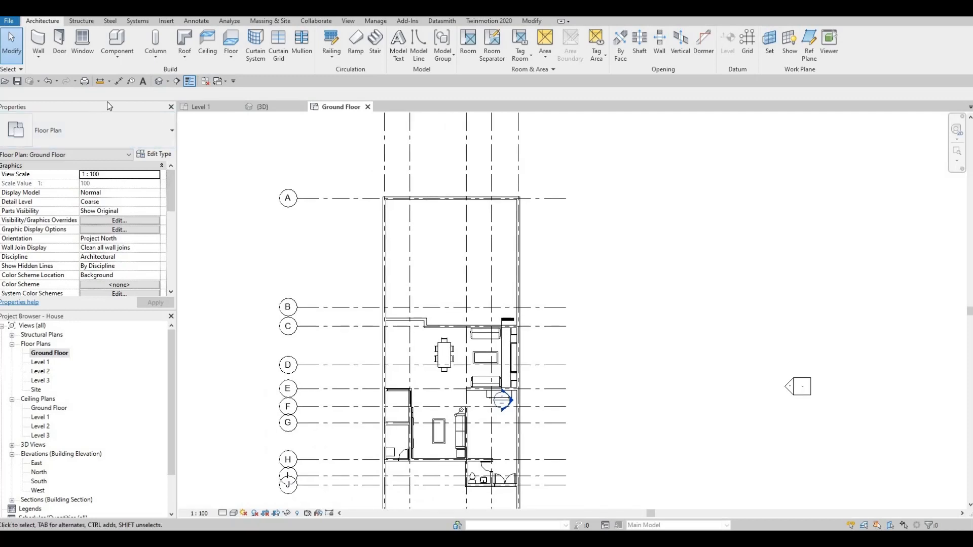
{"action": "left_click", "coordinate": [38, 56]}
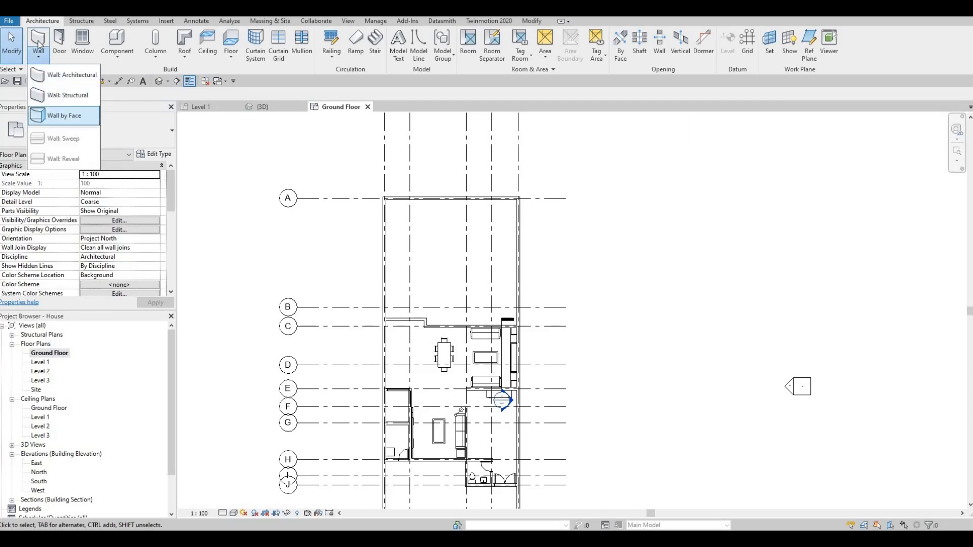
{"action": "left_click", "coordinate": [71, 74]}
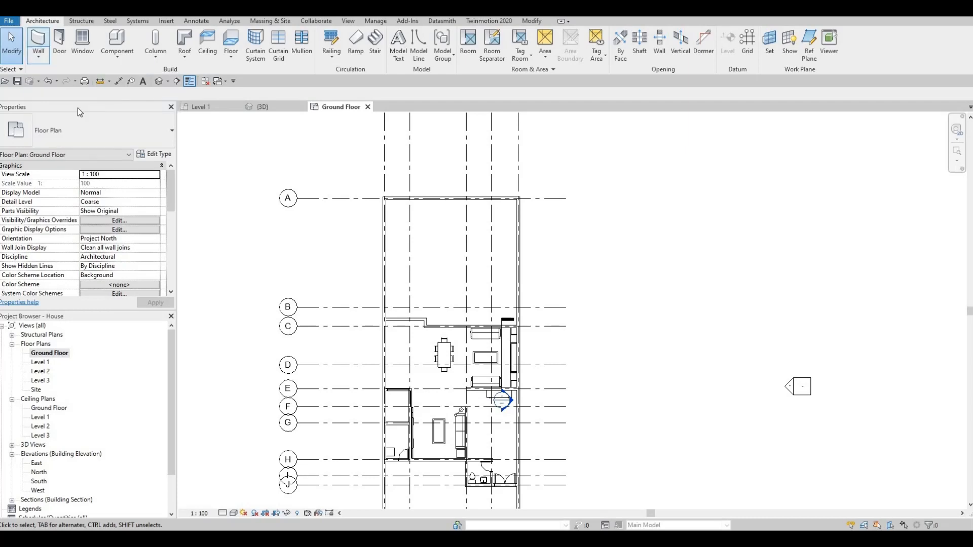
{"action": "left_click", "coordinate": [153, 155]}
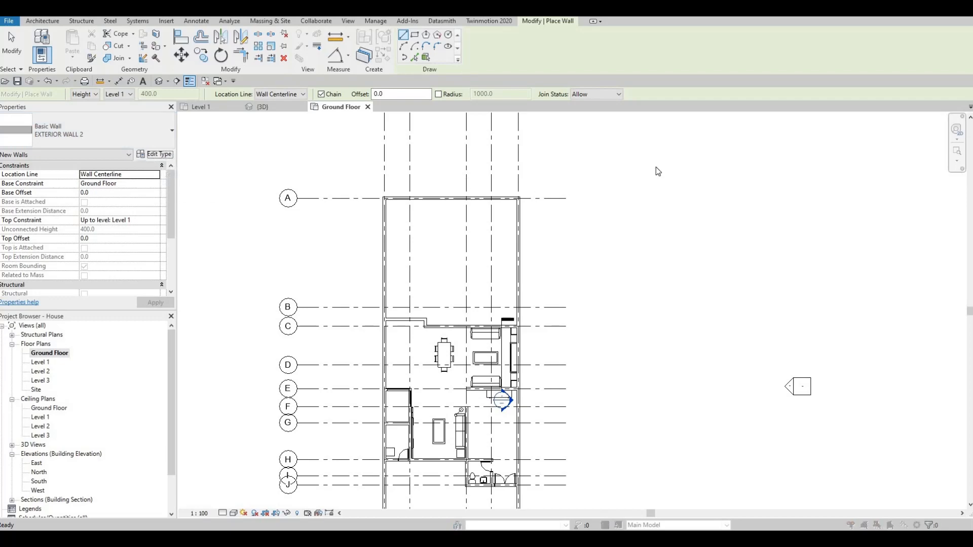
{"action": "left_click", "coordinate": [607, 145]}
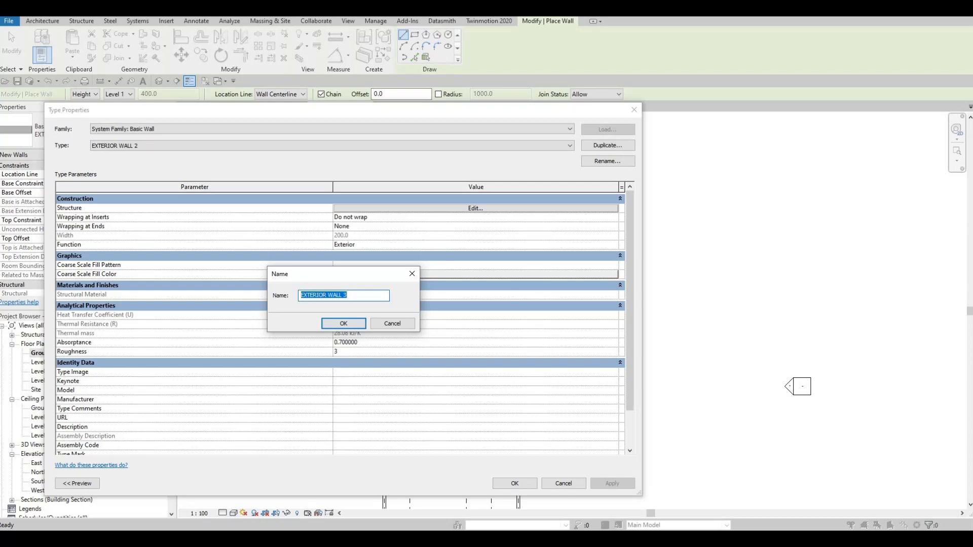
{"action": "type", "text": "POOL WALL"}
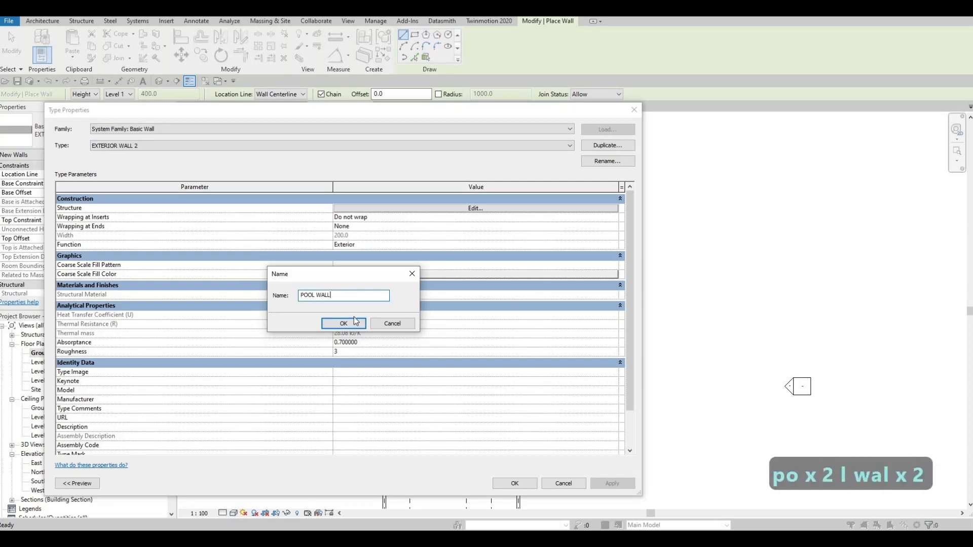
{"action": "left_click", "coordinate": [352, 324]}
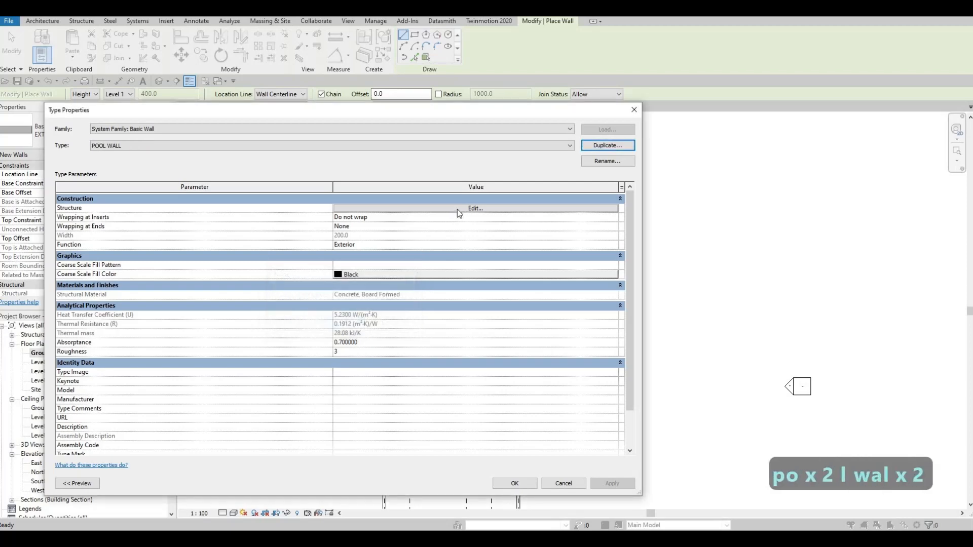
- Assign the Ceramic Tile material to the structure layer of the POOL WALL type
{"action": "left_click", "coordinate": [342, 208]}
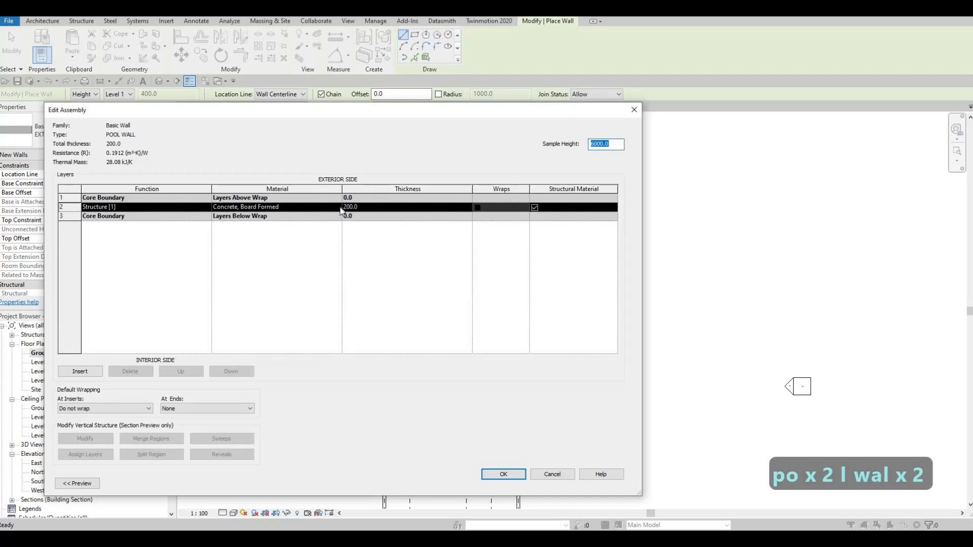
{"action": "left_click", "coordinate": [341, 209]}
{"action": "left_click", "coordinate": [340, 207]}
{"action": "left_click", "coordinate": [321, 77]}
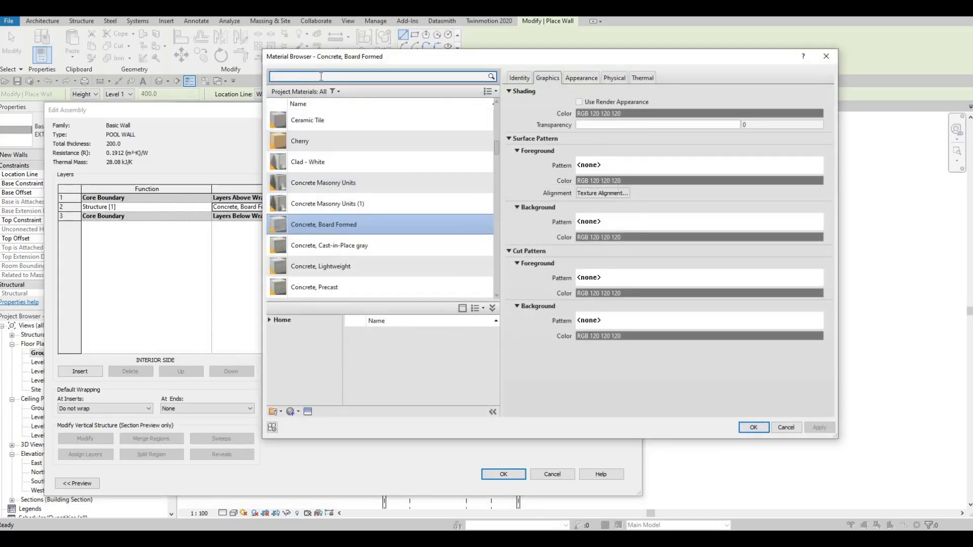
{"action": "type", "text": "TILE"}
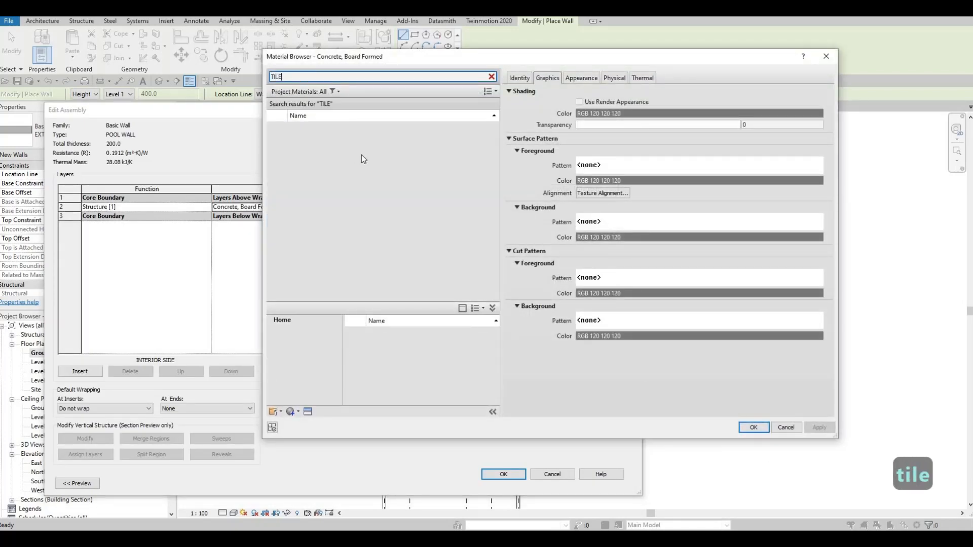
{"action": "left_click", "coordinate": [384, 215]}
{"action": "scroll", "coordinate": [383, 238], "scroll_direction": "down", "scroll_amount": 1}
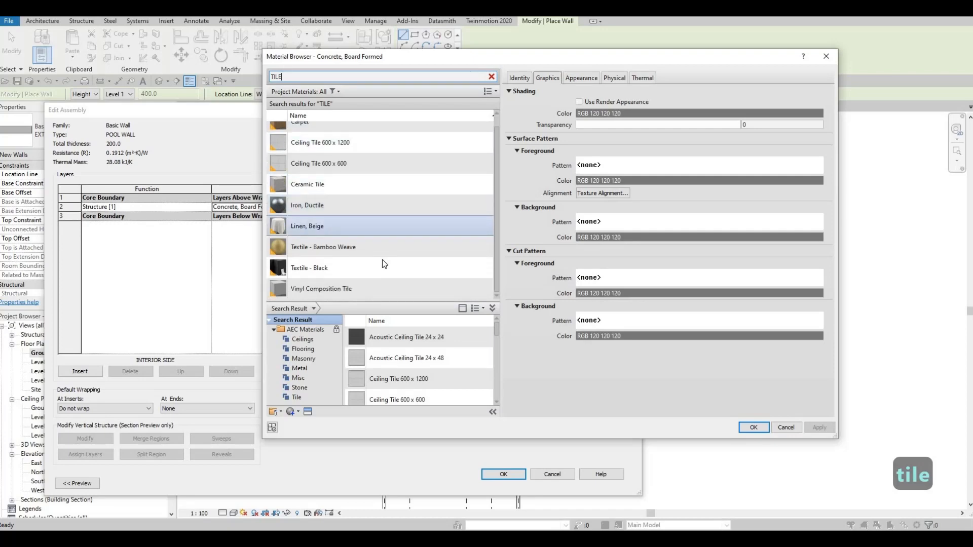
{"action": "left_click", "coordinate": [382, 260]}
{"action": "left_click", "coordinate": [347, 186]}
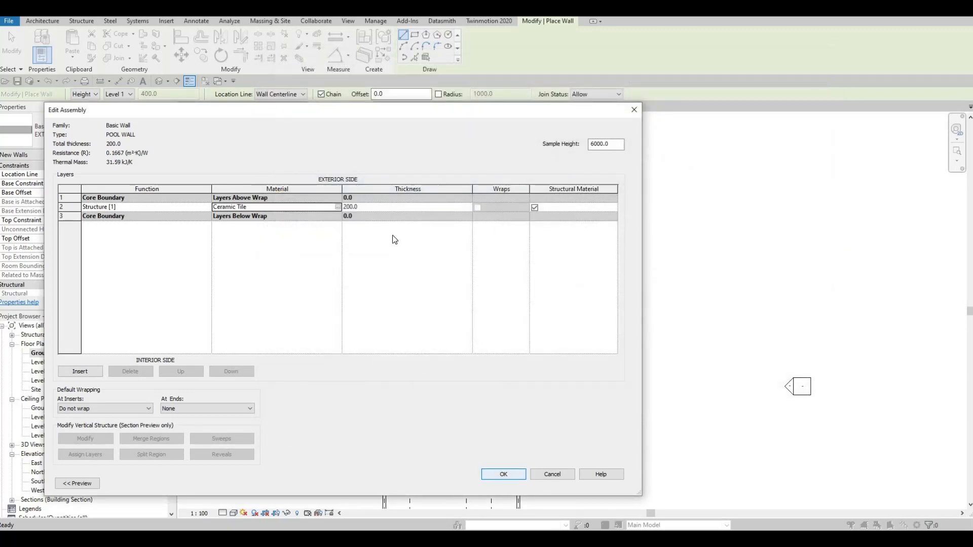
- Set the POOL WALL structure layer's thickness to 100 and accept the type settings
{"action": "left_click", "coordinate": [371, 207]}
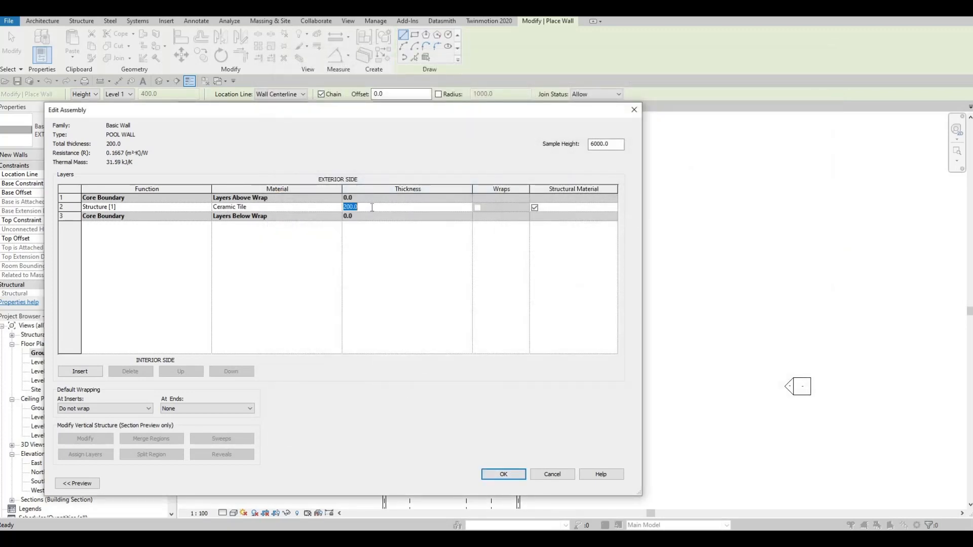
{"action": "type", "text": "100"}
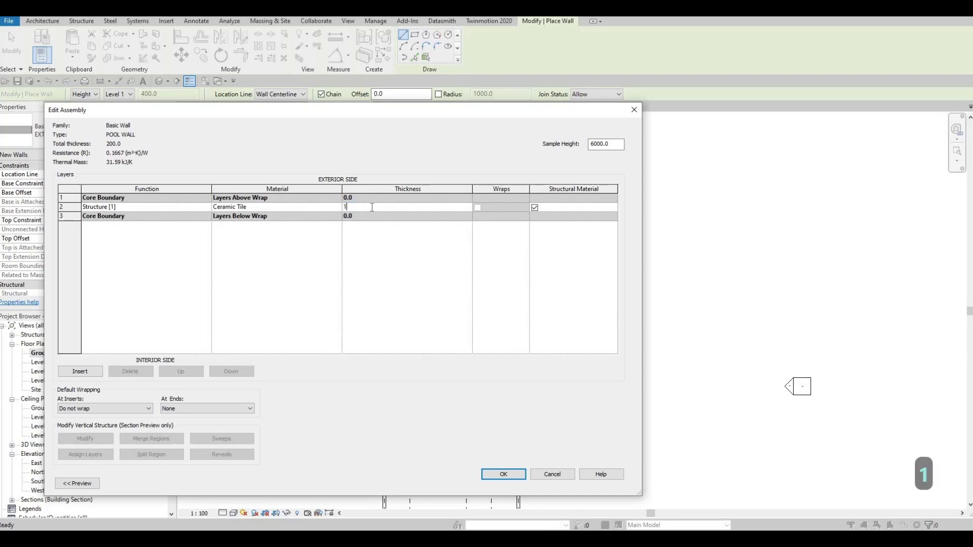
{"action": "left_click", "coordinate": [491, 474]}
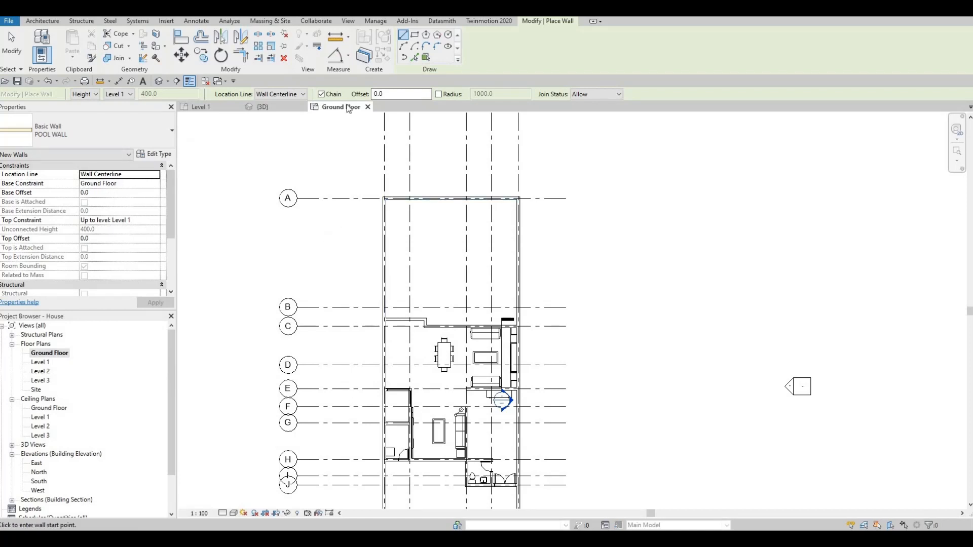
- Draw a rectangle of POOL WALL walls in the rear yard between grids 2 and 4, about 5990 by 2841 mm
{"action": "left_click", "coordinate": [415, 35]}
{"action": "left_click", "coordinate": [410, 227]}
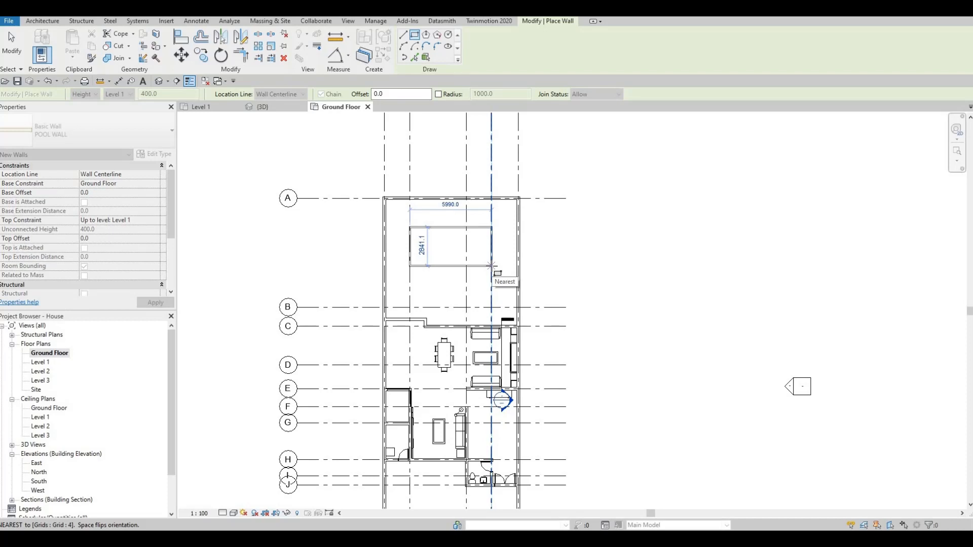
{"action": "left_click", "coordinate": [491, 266]}
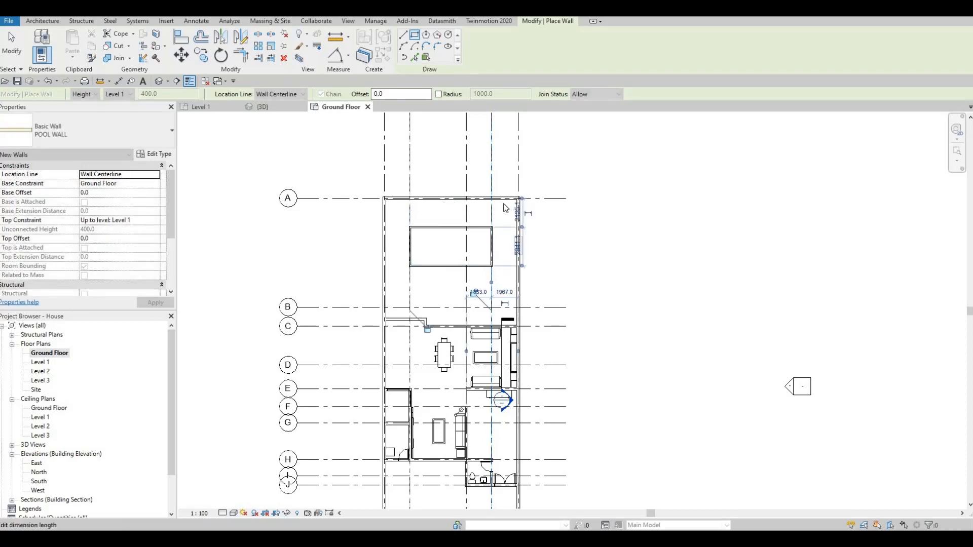
{"action": "key", "text": "Escape"}
{"action": "key", "text": "Escape"}
{"action": "key", "text": "Escape"}
{"action": "key", "text": "Escape"}
{"action": "scroll", "coordinate": [426, 232], "scroll_direction": "up", "scroll_amount": 2}
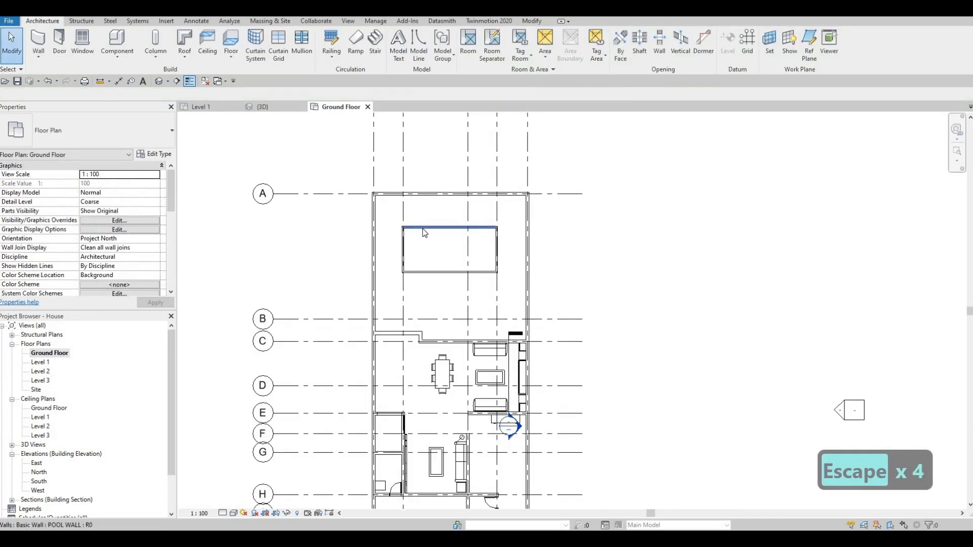
- Set the distance between the pool's two long walls to 2800 by moving the one nearest grid A
{"action": "key", "text": "Tab"}
{"action": "left_click", "coordinate": [425, 233]}
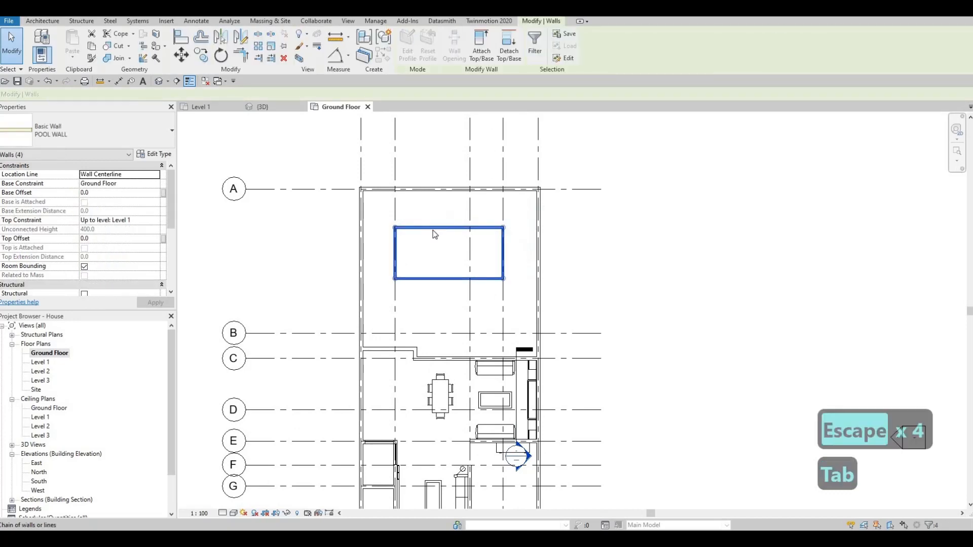
{"action": "key", "text": "Escape"}
{"action": "left_click", "coordinate": [540, 233]}
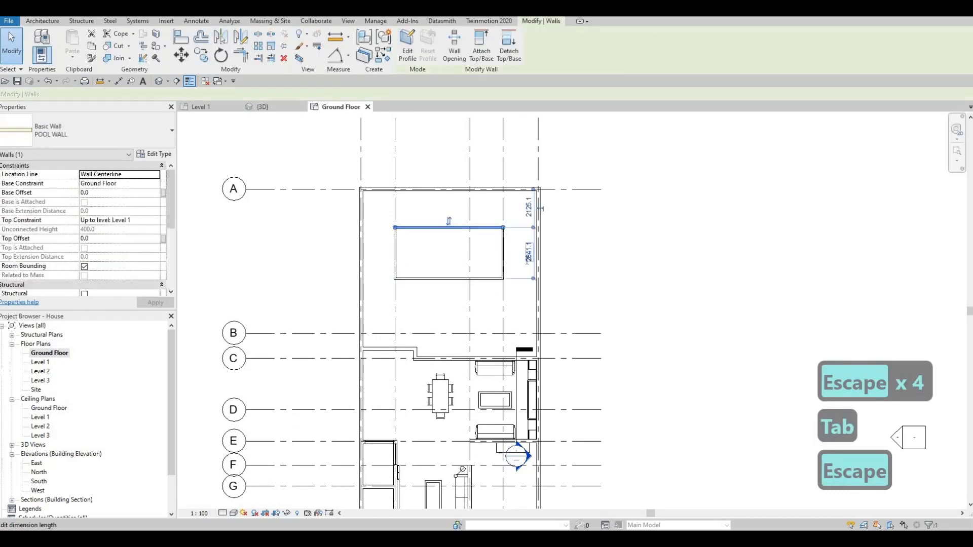
{"action": "left_click", "coordinate": [528, 277]}
{"action": "type", "text": "2800"}
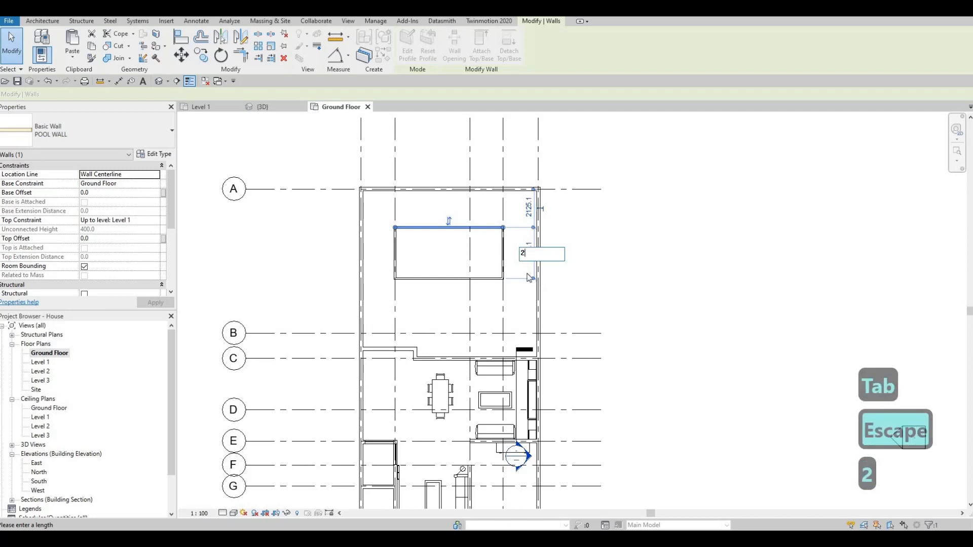
{"action": "key", "text": "Return"}
{"action": "key", "text": "Escape"}
{"action": "key", "text": "Escape"}
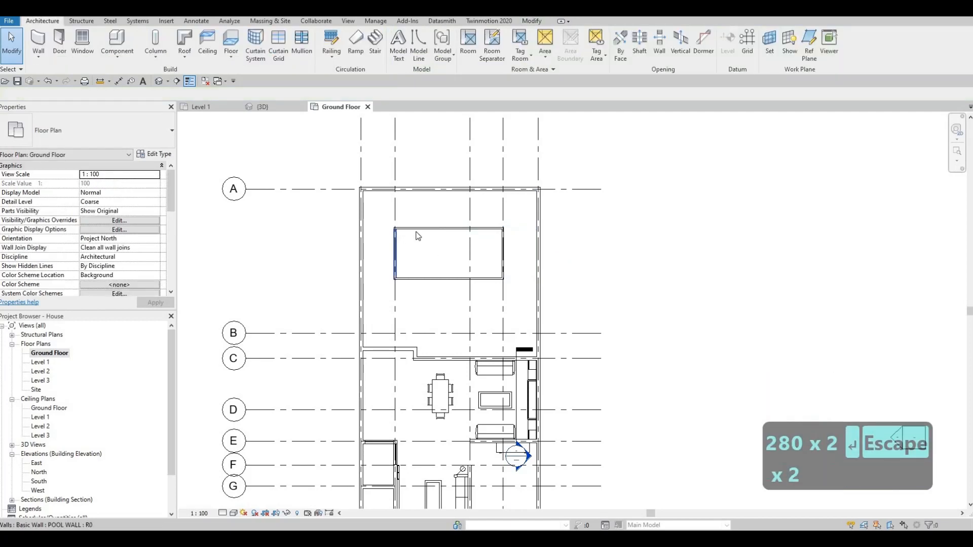
- Measure the grid 2 pool wall's temporary dimension to the opposite short wall and set that distance to 6000
{"action": "left_click", "coordinate": [396, 236]}
{"action": "left_click_drag", "start_coordinate": [415, 198], "coordinate": [503, 230]}
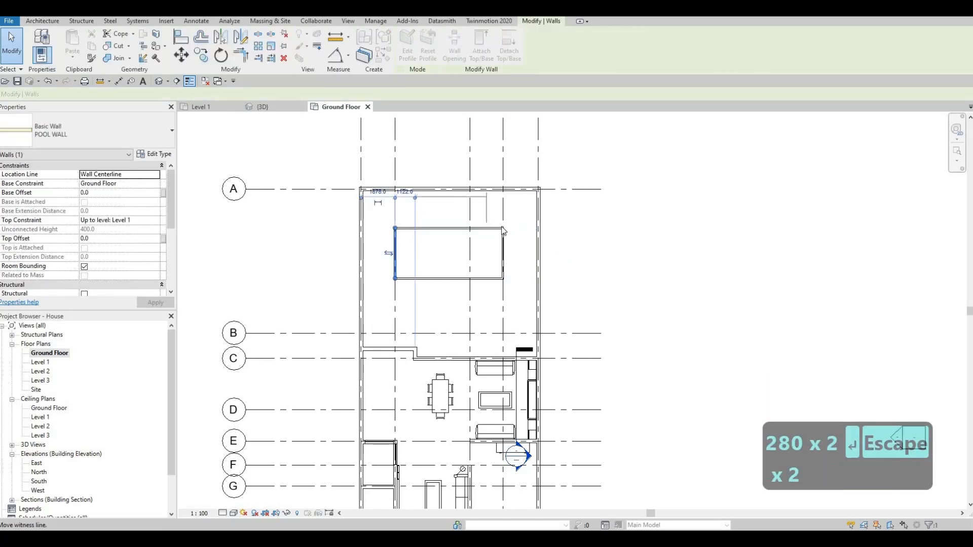
{"action": "left_click", "coordinate": [446, 192]}
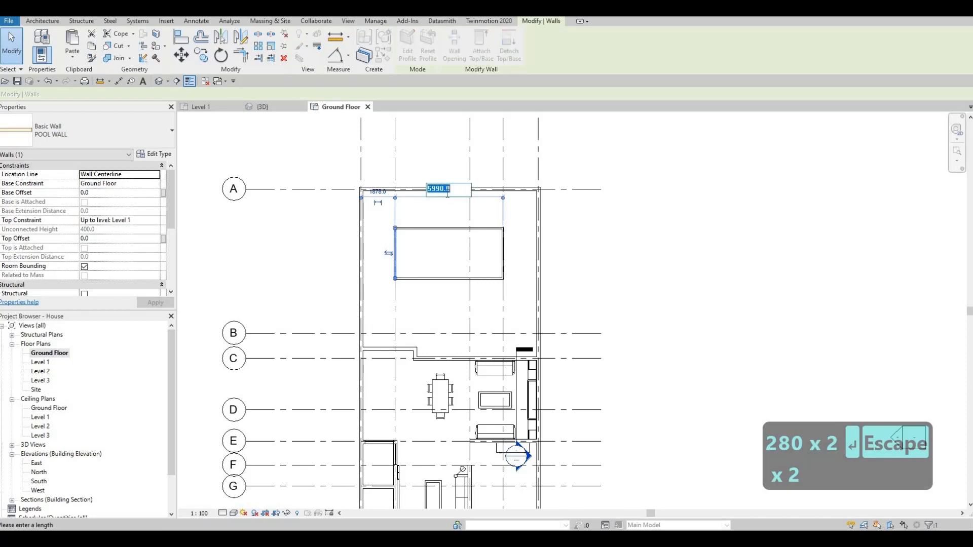
{"action": "type", "text": "6000"}
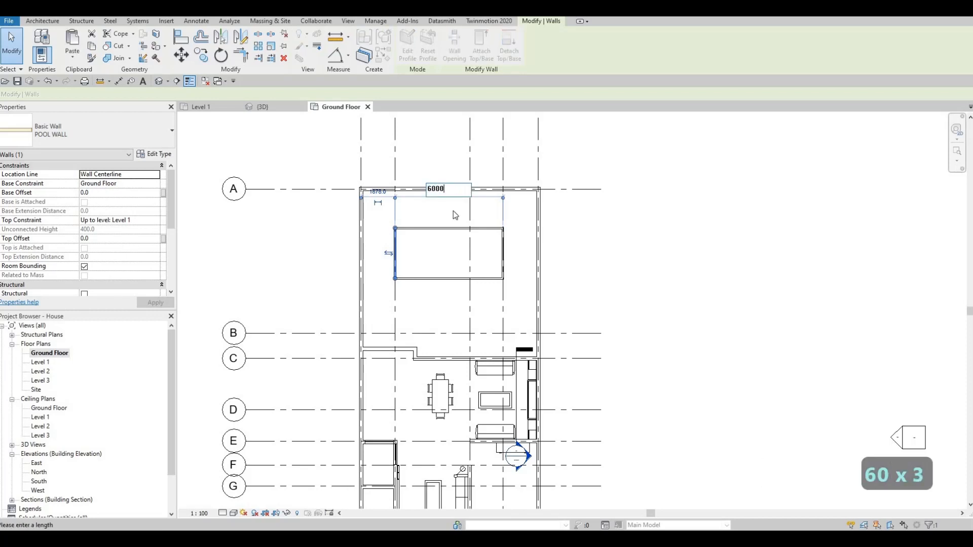
{"action": "key", "text": "Return"}
{"action": "key", "text": "Escape"}
{"action": "key", "text": "Escape"}
{"action": "key", "text": "Escape"}
{"action": "middle_click_drag", "start_coordinate": [458, 265], "coordinate": [490, 264]}
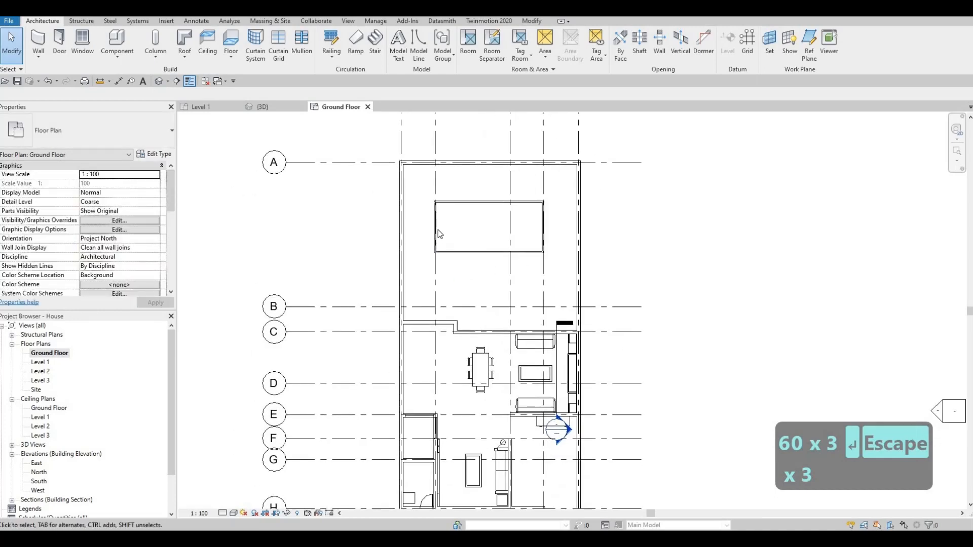
- Select all four pool walls and nudge them three increments towards grid A, then clear the selection
{"action": "middle_click_drag", "start_coordinate": [440, 234], "coordinate": [426, 244]}
{"action": "key", "text": "Escape"}
{"action": "left_click_drag", "start_coordinate": [410, 201], "coordinate": [544, 285]}
{"action": "key", "text": "Up"}
{"action": "key", "text": "Up"}
{"action": "key", "text": "Up"}
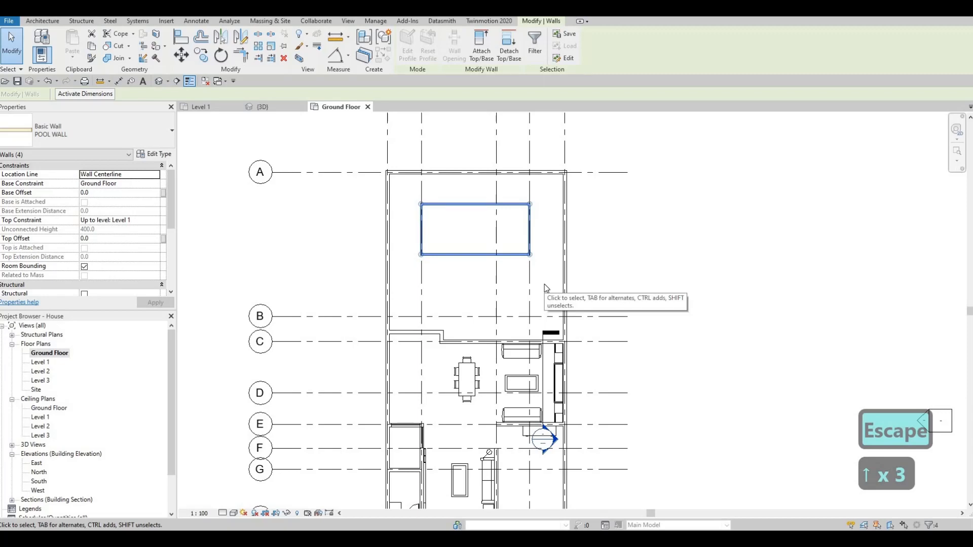
{"action": "key", "text": "Escape"}
{"action": "key", "text": "Escape"}
{"action": "key", "text": "Escape"}
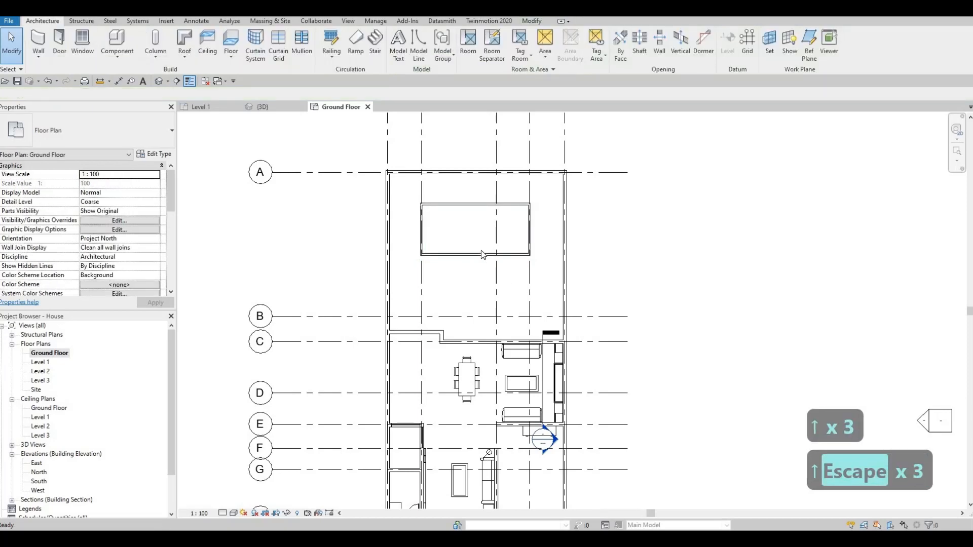
{"action": "key", "text": "Escape"}
- In the 3D view, select the chain of four pool walls and set their top constraint up to level Ground Floor
{"action": "middle_click_drag", "start_coordinate": [619, 284], "coordinate": [632, 272]}
{"action": "middle_click_drag", "start_coordinate": [564, 266], "coordinate": [564, 256]}
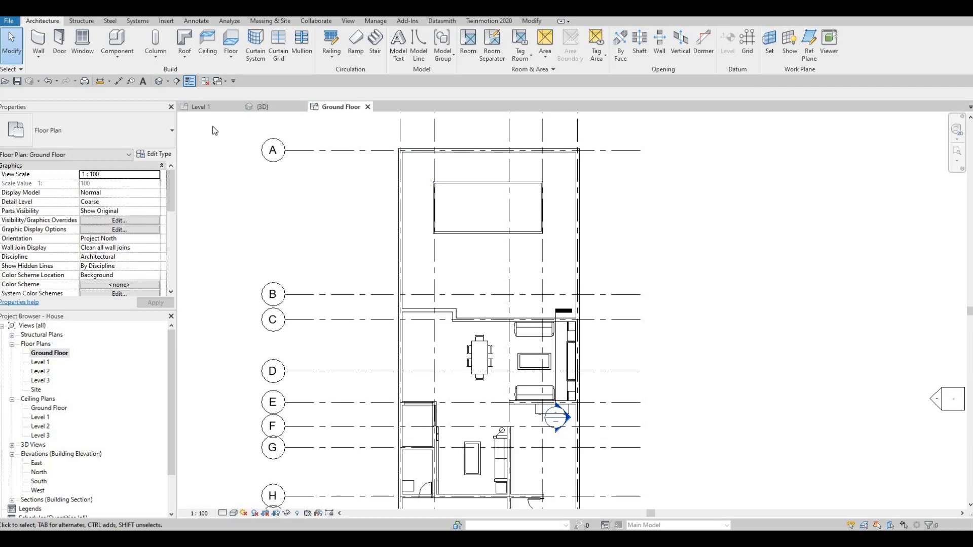
{"action": "left_click", "coordinate": [263, 107]}
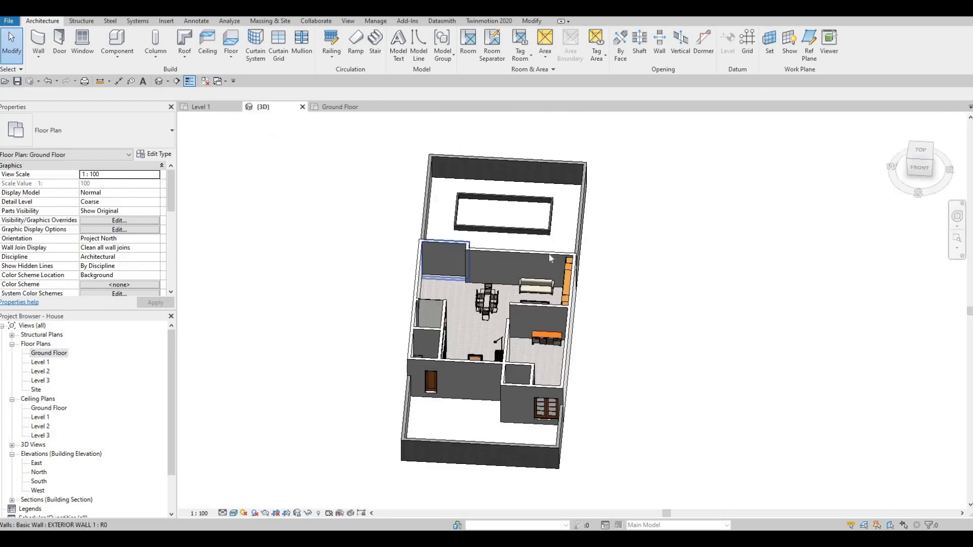
{"action": "middle_click_drag", "start_coordinate": [447, 260], "coordinate": [517, 234], "text": "shift"}
{"action": "mouse_move", "coordinate": [346, 302]}
{"action": "middle_mouse_down"}
{"action": "mouse_move", "coordinate": [381, 287]}
{"action": "mouse_move", "coordinate": [343, 306]}
{"action": "middle_mouse_up"}
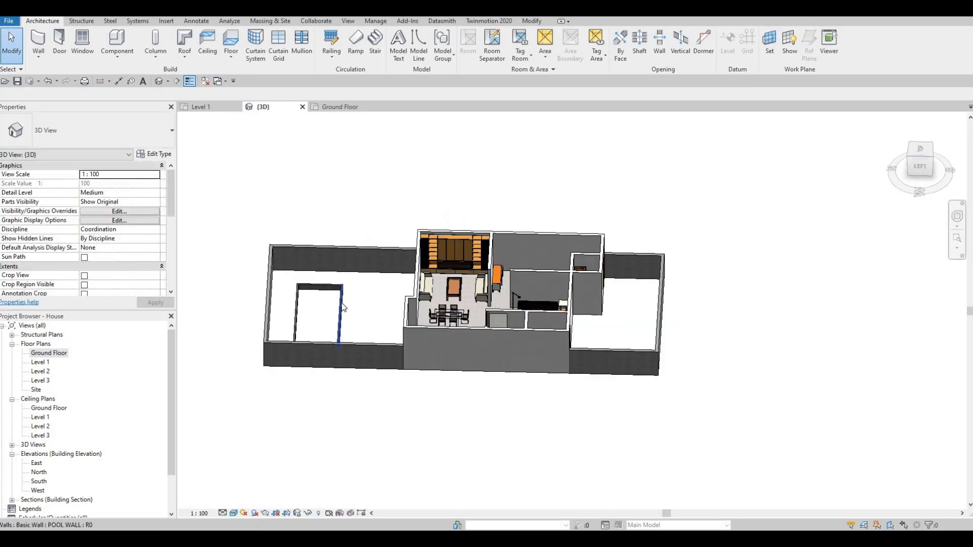
{"action": "key", "text": "Tab"}
{"action": "left_click", "coordinate": [321, 309]}
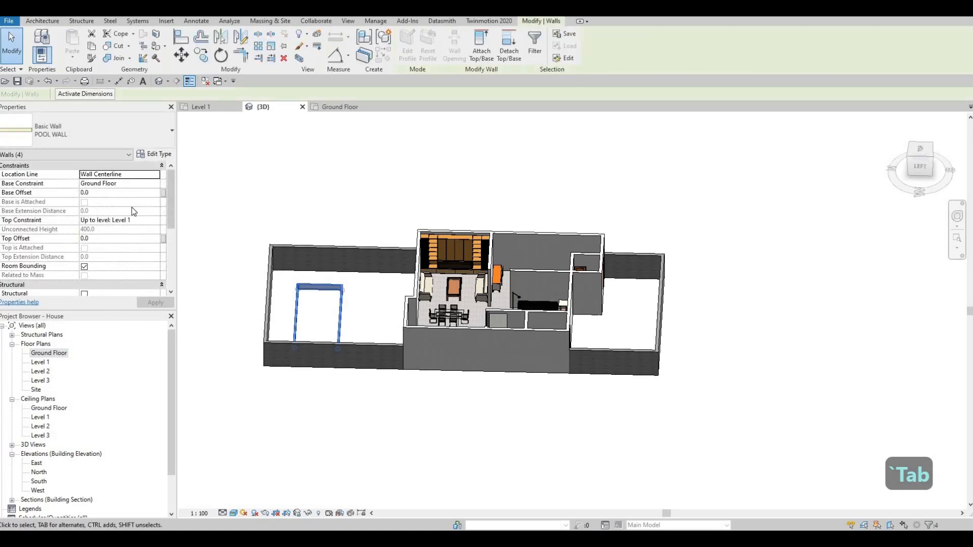
{"action": "left_click", "coordinate": [156, 220]}
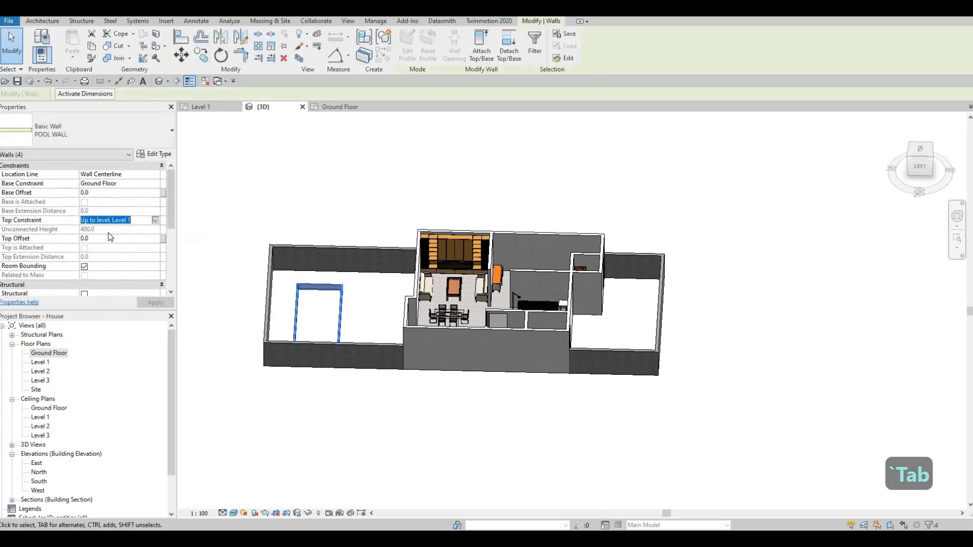
{"action": "left_click", "coordinate": [155, 220]}
{"action": "left_click", "coordinate": [121, 236]}
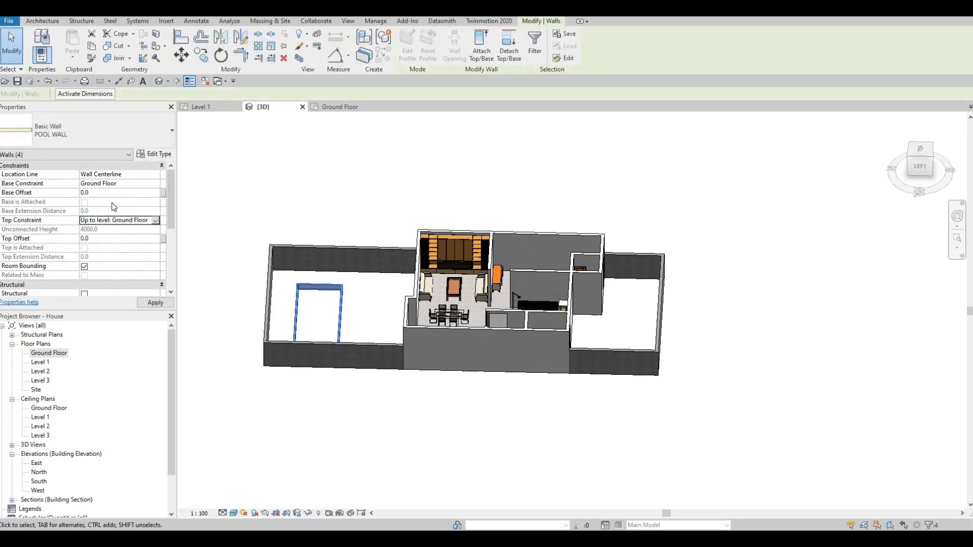
- Set the base offset of the four pool walls to -2000, apply it and clear the selection
{"action": "left_click", "coordinate": [104, 192]}
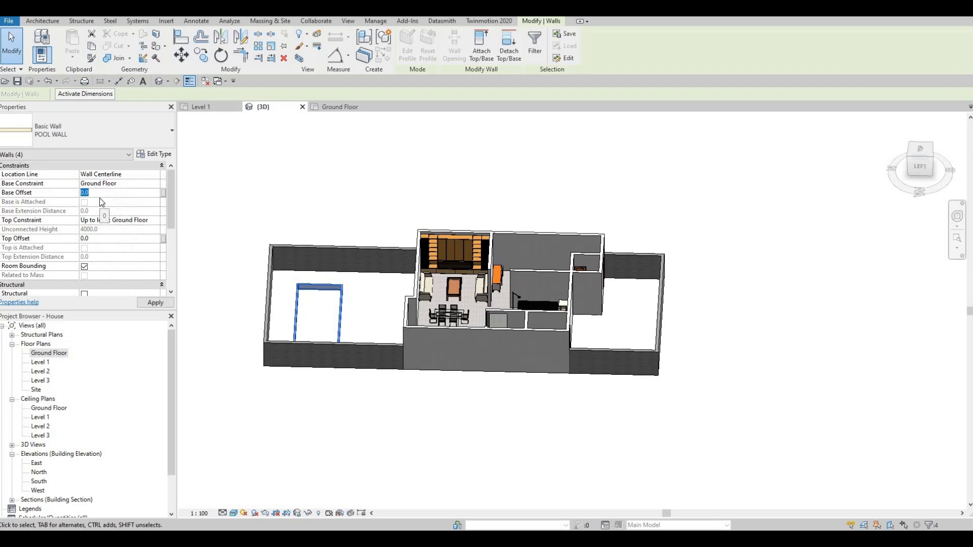
{"action": "type", "text": "-"}
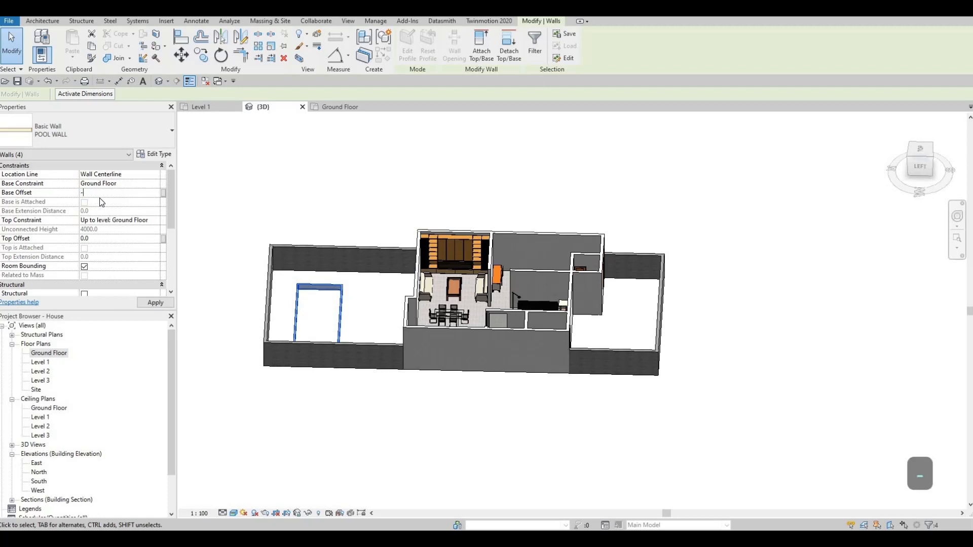
{"action": "type", "text": "2000"}
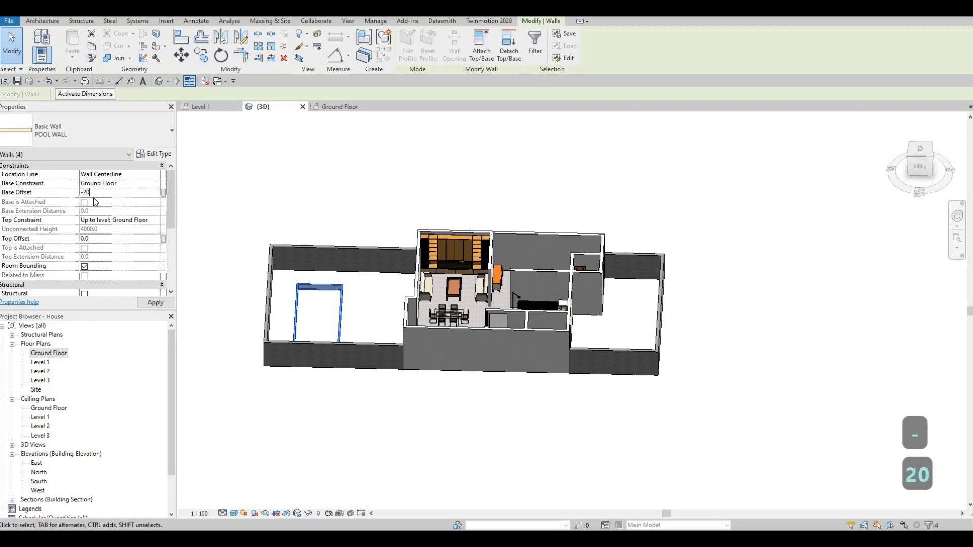
{"action": "left_click", "coordinate": [154, 303]}
{"action": "key", "text": "Escape"}
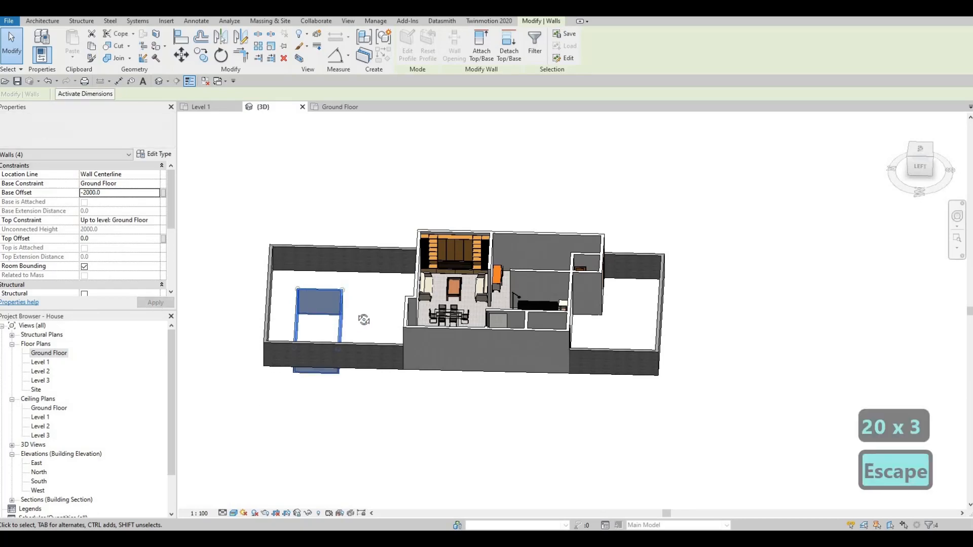
{"action": "key", "text": "Escape"}
- Select the chain of four pool walls again, set their base offset to -1500, apply it and clear the selection
{"action": "middle_click_drag", "start_coordinate": [253, 401], "coordinate": [242, 296], "text": "shift"}
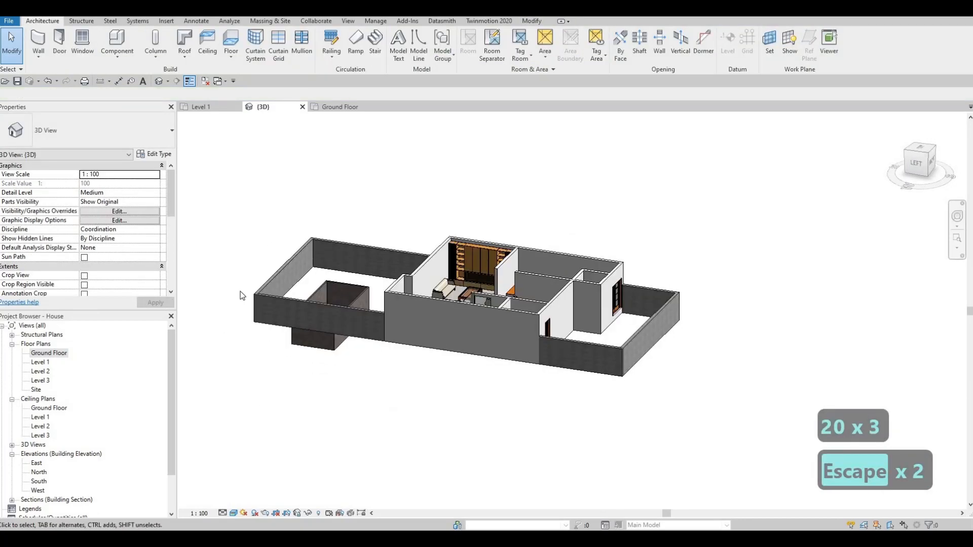
{"action": "key", "text": "Tab"}
{"action": "left_click", "coordinate": [296, 342]}
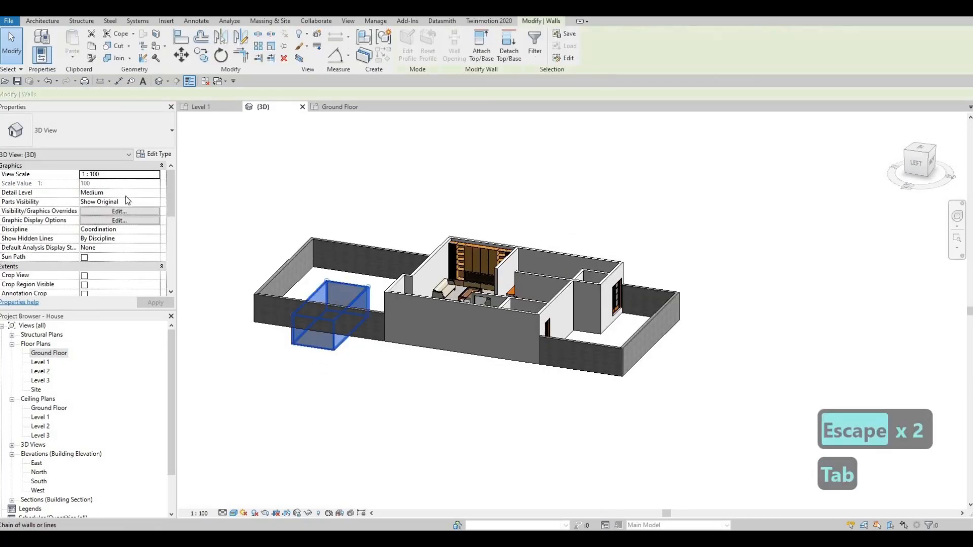
{"action": "left_click", "coordinate": [125, 194]}
{"action": "type", "text": "1"}
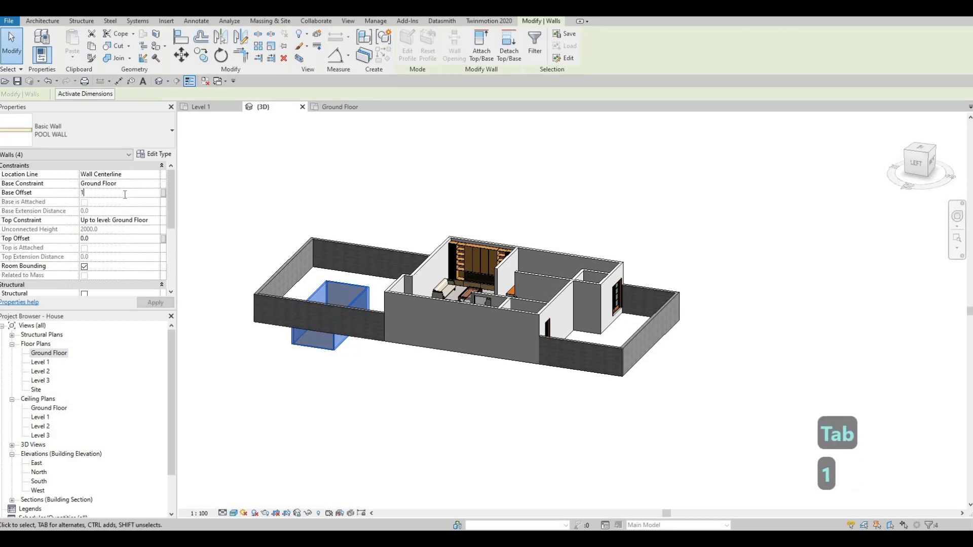
{"action": "key", "text": "BackSpace"}
{"action": "type", "text": "-1500"}
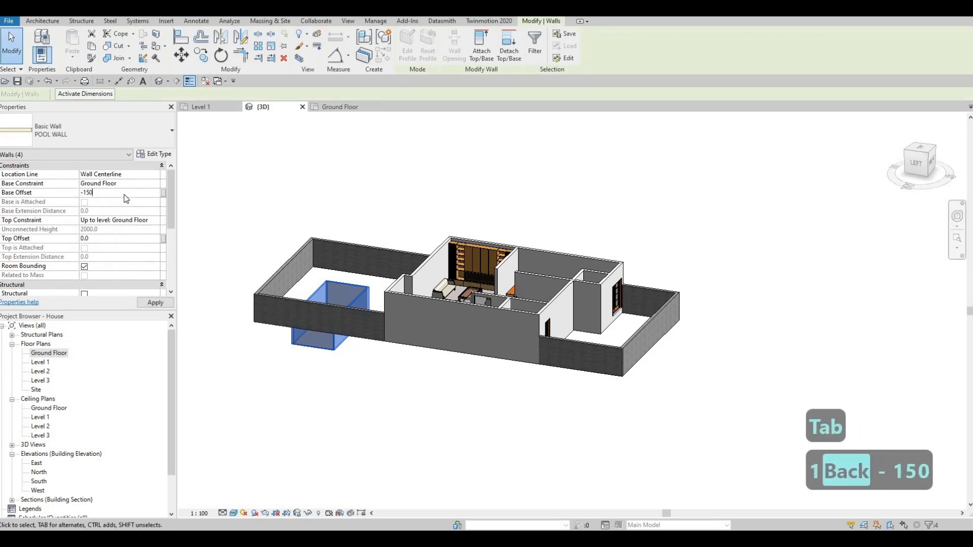
{"action": "key", "text": "Return"}
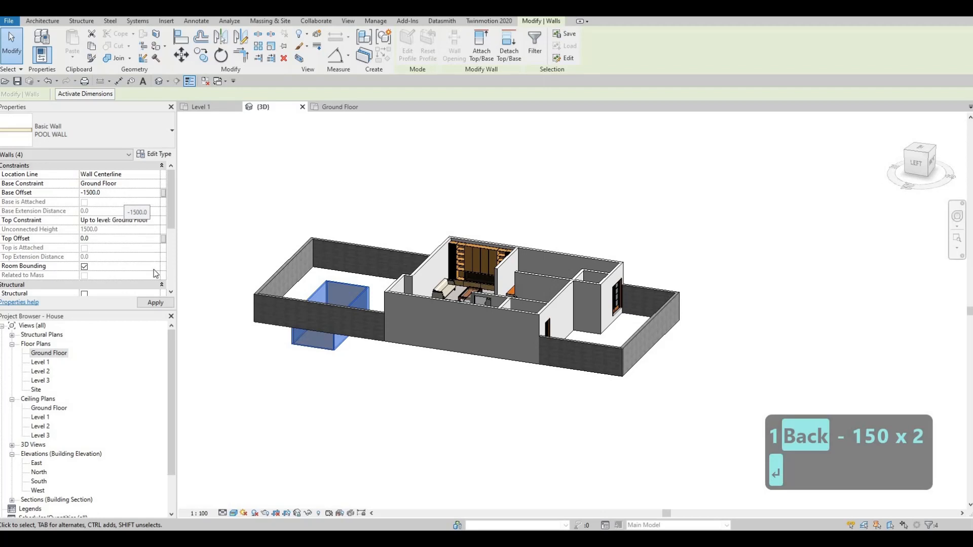
{"action": "left_click", "coordinate": [152, 304]}
{"action": "key", "text": "Escape"}
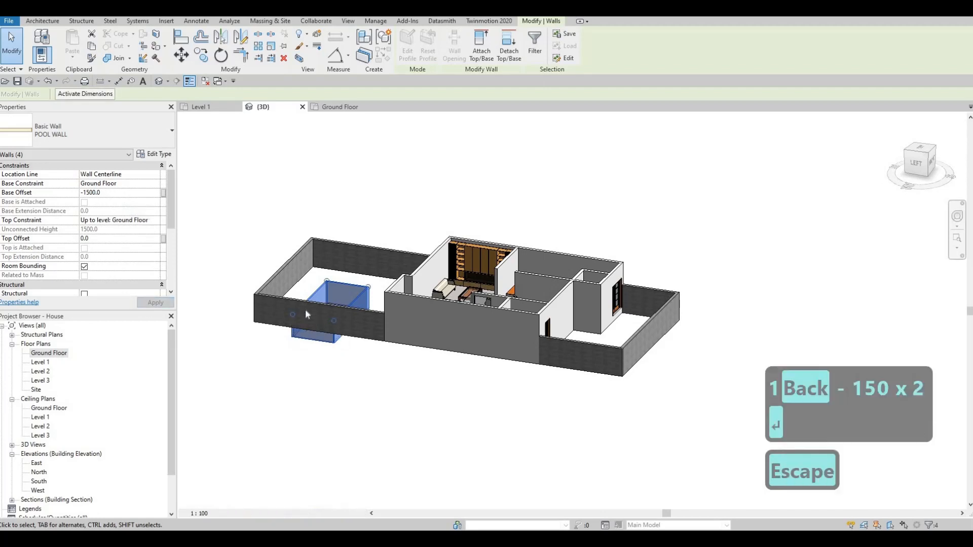
{"action": "key", "text": "Escape"}
{"action": "key", "text": "Escape"}
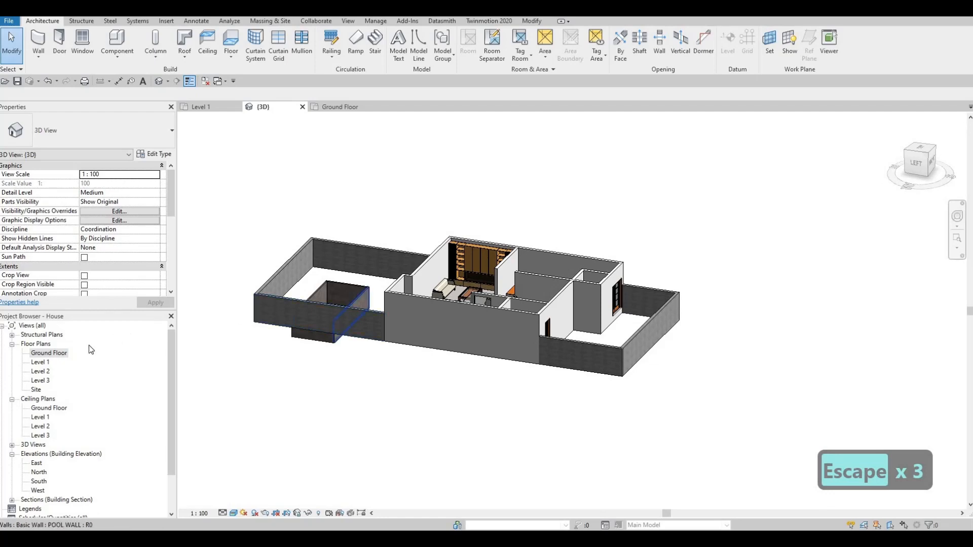
- Open the Ground Floor plan and set its view range's view depth level to Unlimited
{"action": "double_click", "coordinate": [48, 353]}
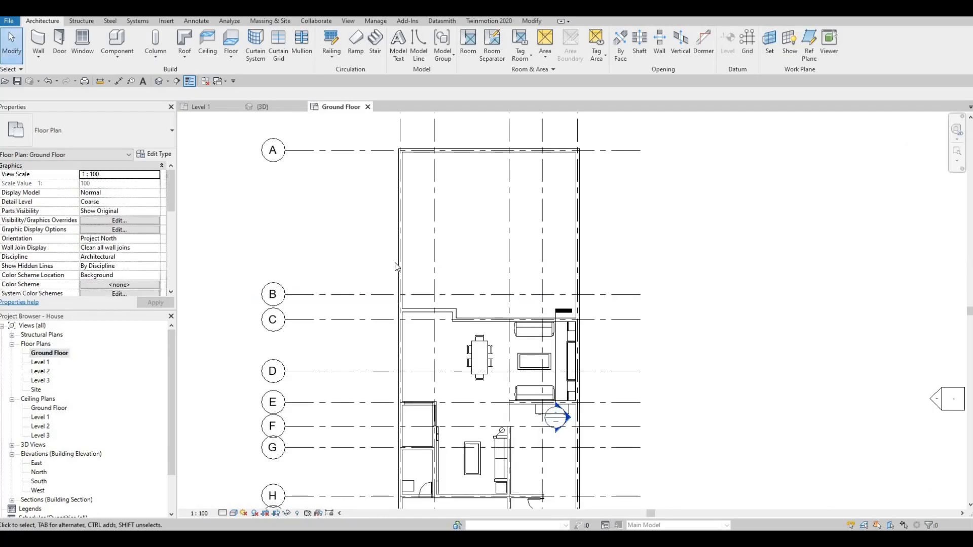
{"action": "middle_click_drag", "start_coordinate": [361, 270], "coordinate": [364, 295]}
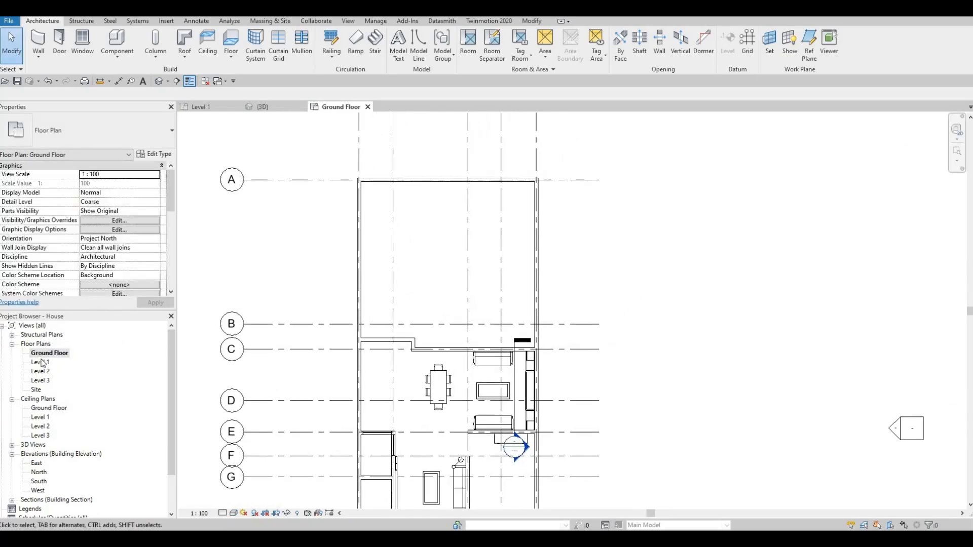
{"action": "key", "text": "Escape"}
{"action": "scroll", "coordinate": [102, 235], "scroll_direction": "down", "scroll_amount": 5}
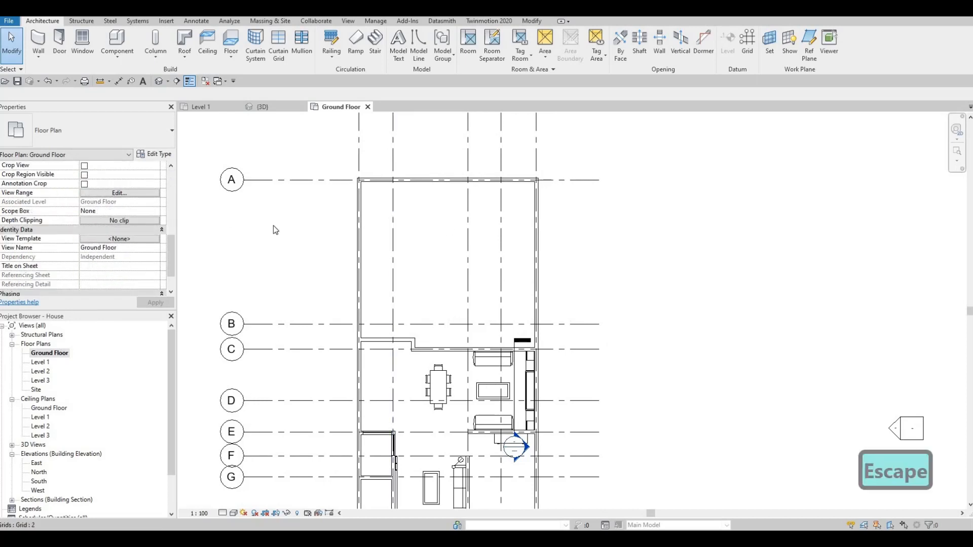
{"action": "left_click", "coordinate": [135, 195]}
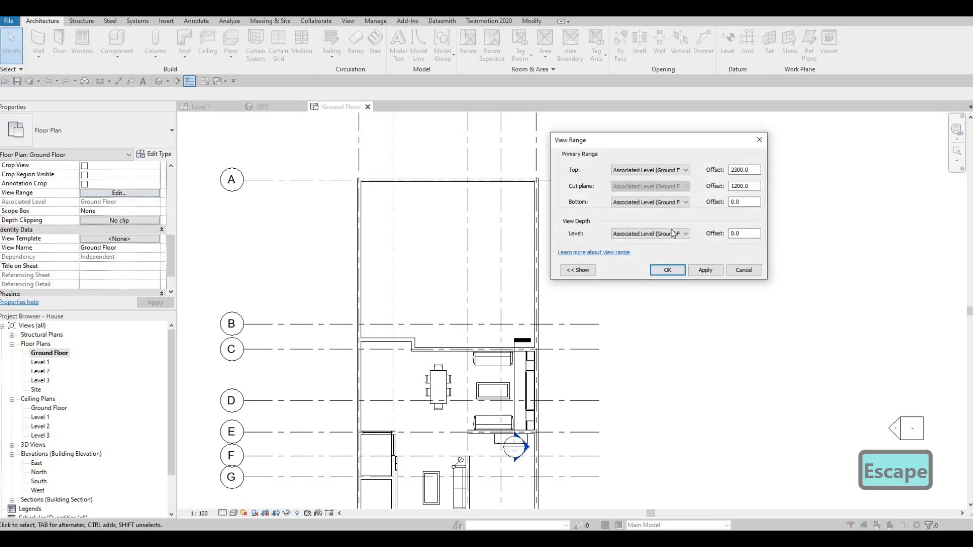
{"action": "left_click", "coordinate": [668, 236]}
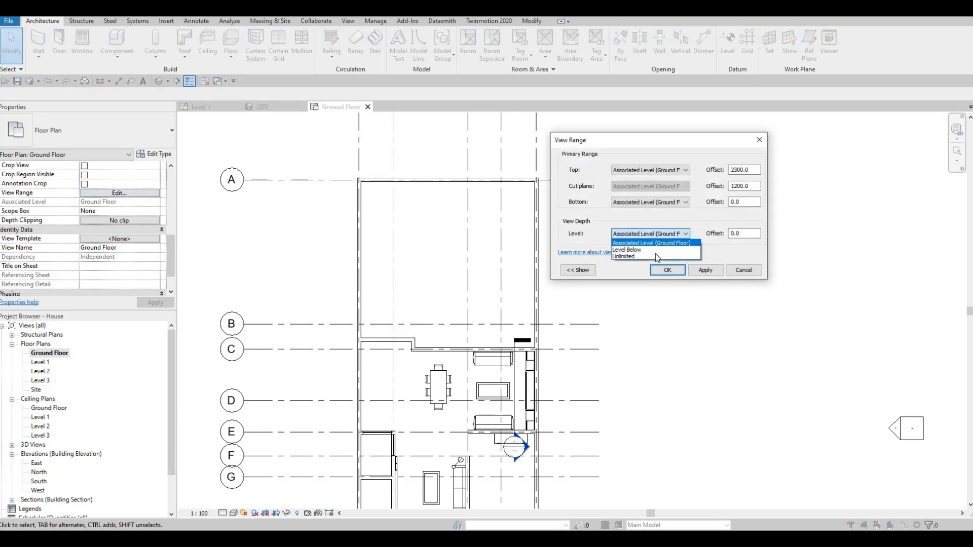
{"action": "left_click", "coordinate": [659, 256]}
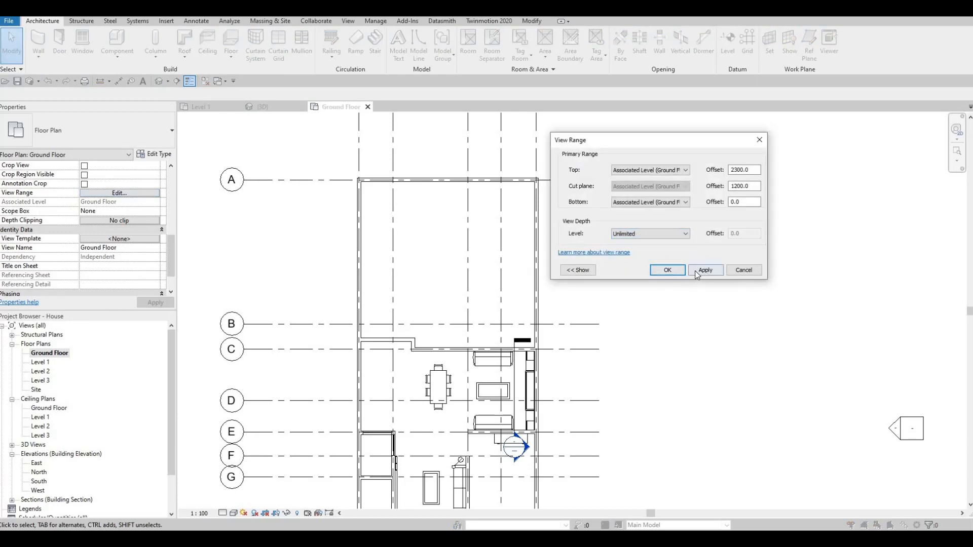
{"action": "left_click", "coordinate": [696, 273]}
{"action": "left_click", "coordinate": [659, 270]}
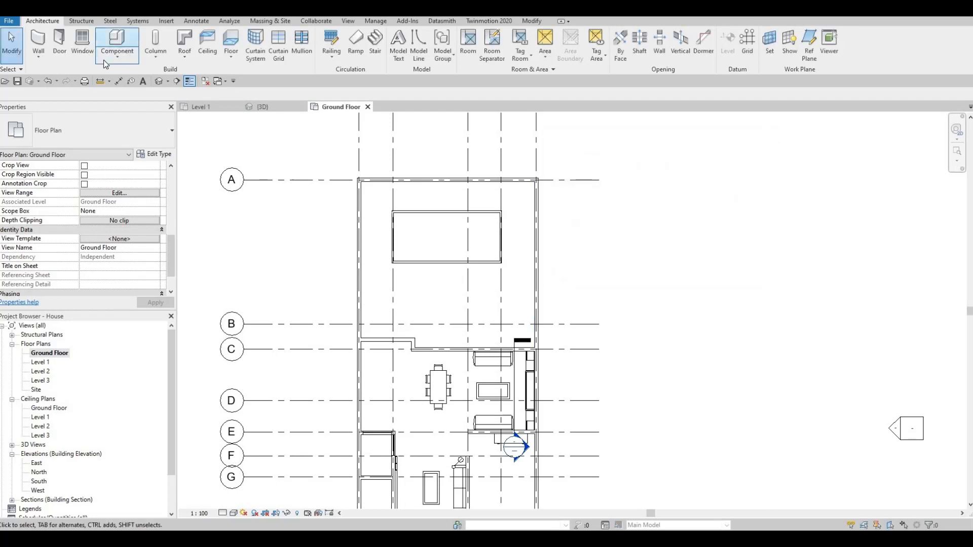
- Start an in-place model component in the Generic Models category
{"action": "left_click", "coordinate": [117, 57]}
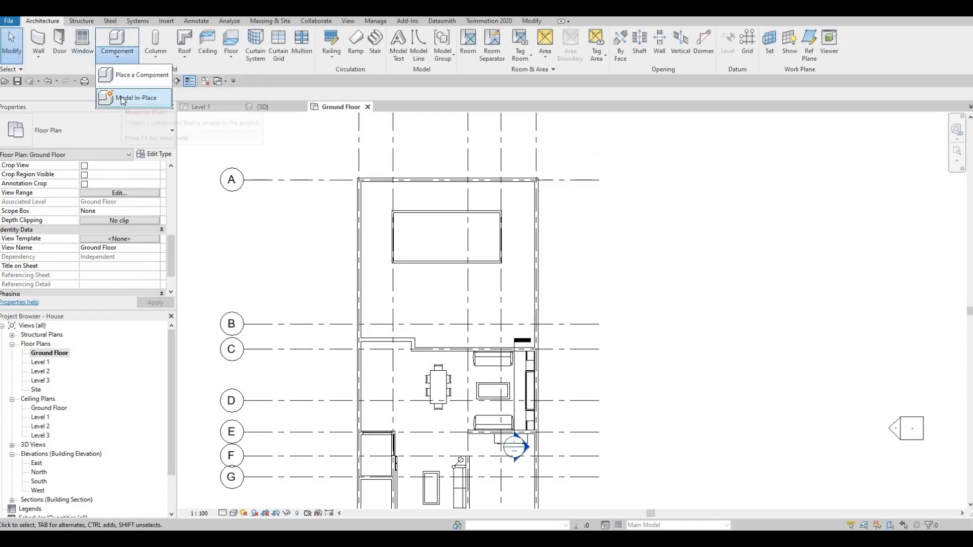
{"action": "left_click", "coordinate": [122, 99]}
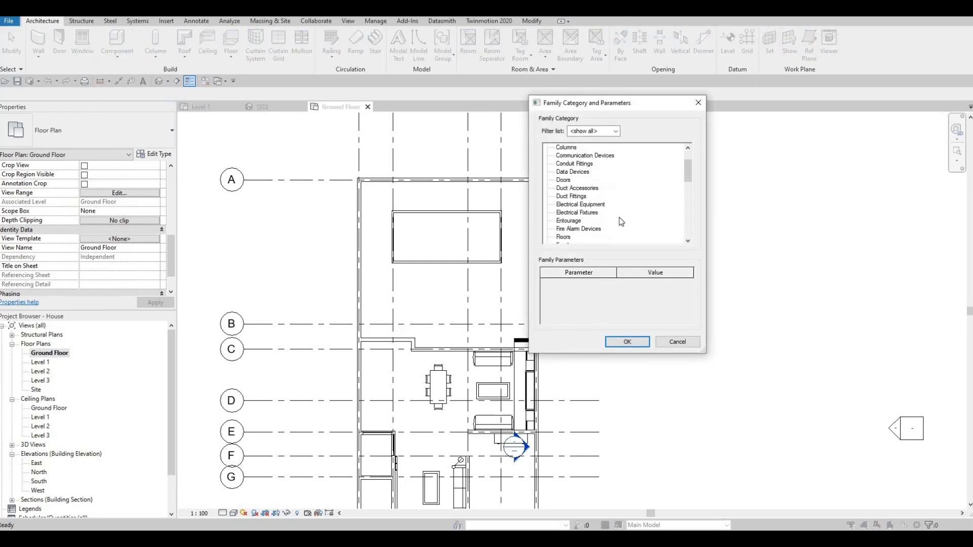
{"action": "scroll", "coordinate": [621, 222], "scroll_direction": "down", "scroll_amount": 2}
{"action": "left_click", "coordinate": [575, 212]}
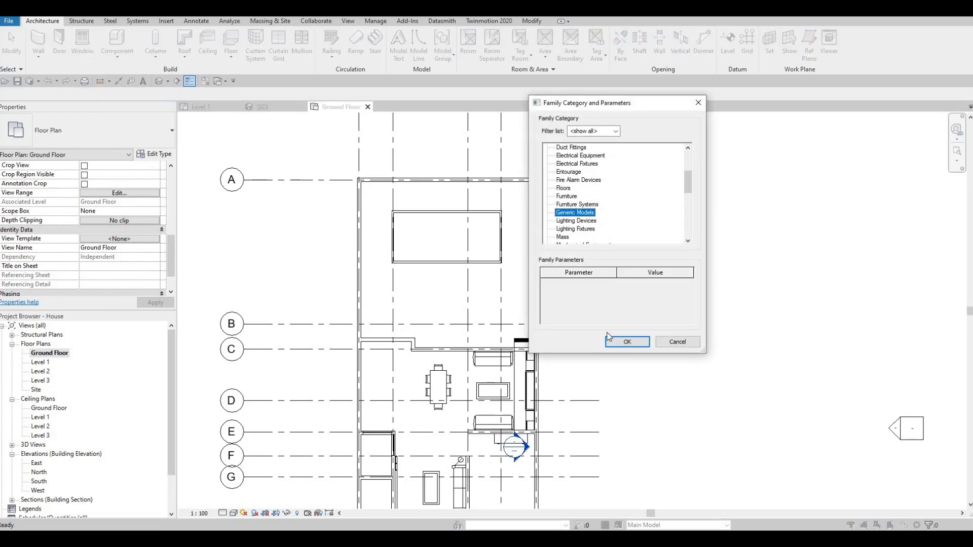
{"action": "left_click", "coordinate": [610, 339]}
{"action": "left_click", "coordinate": [485, 288]}
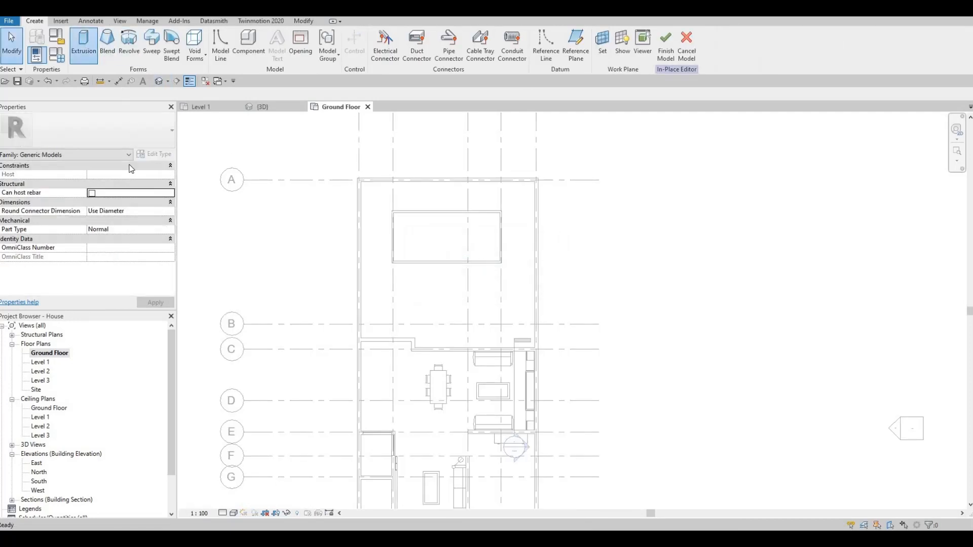
- Set the new extrusion's material to Ceramic Tile from the project materials
{"action": "left_click", "coordinate": [116, 240]}
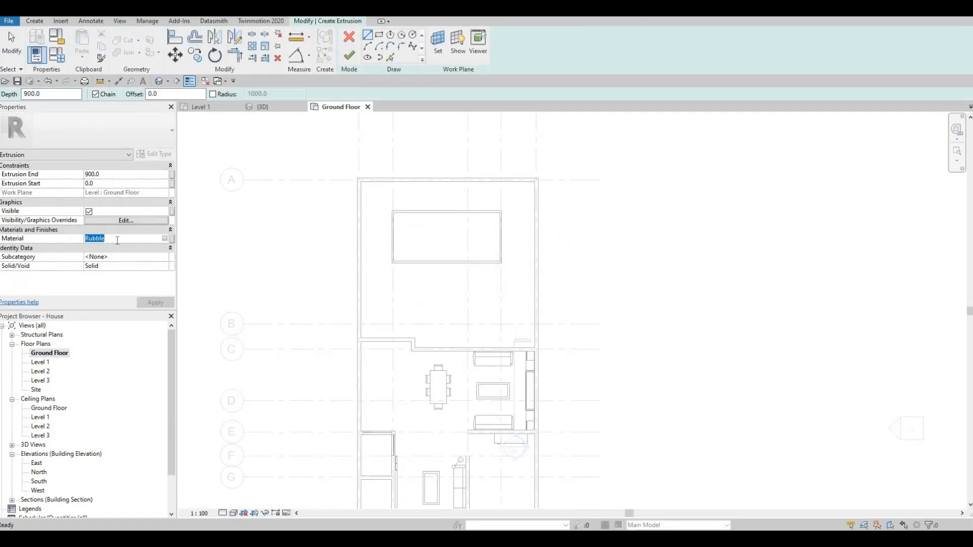
{"action": "type", "text": "CERA"}
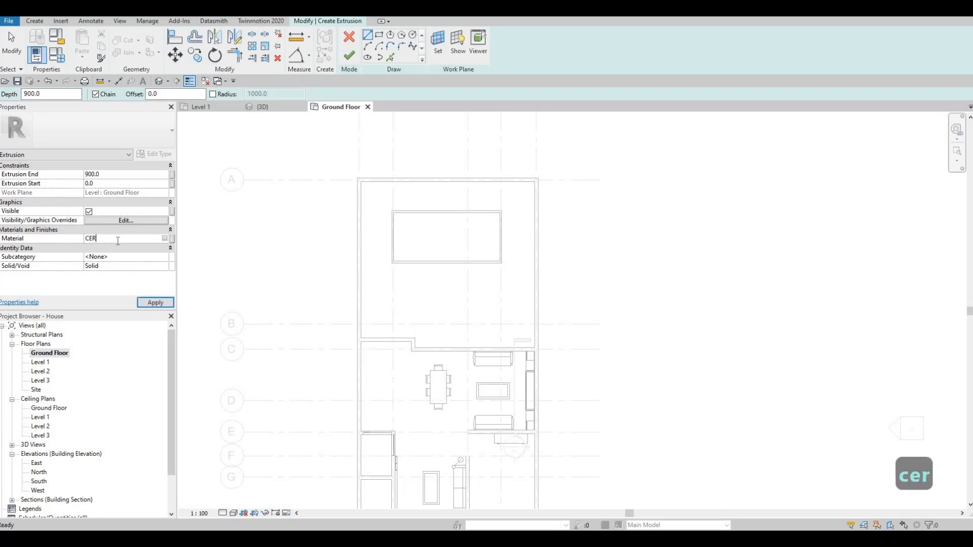
{"action": "left_click", "coordinate": [164, 238]}
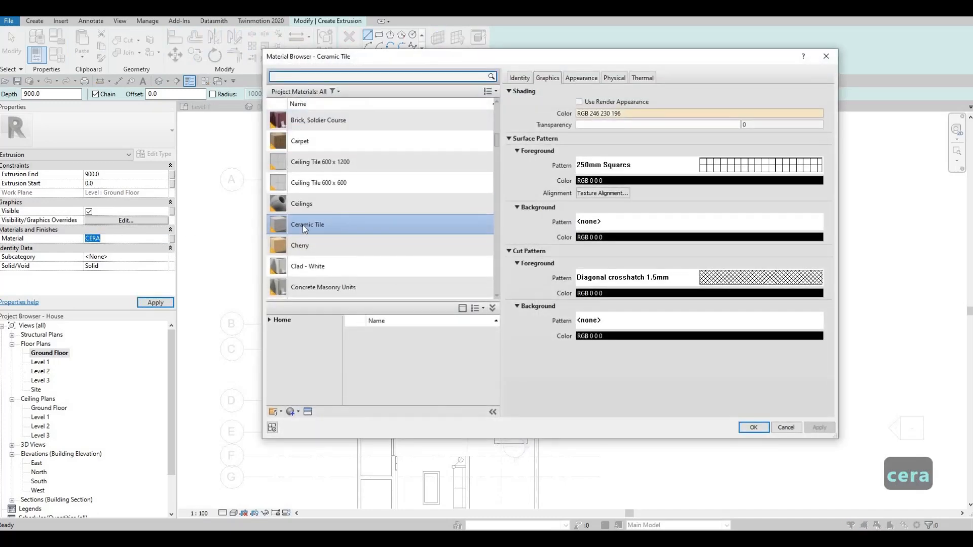
{"action": "left_click", "coordinate": [304, 228]}
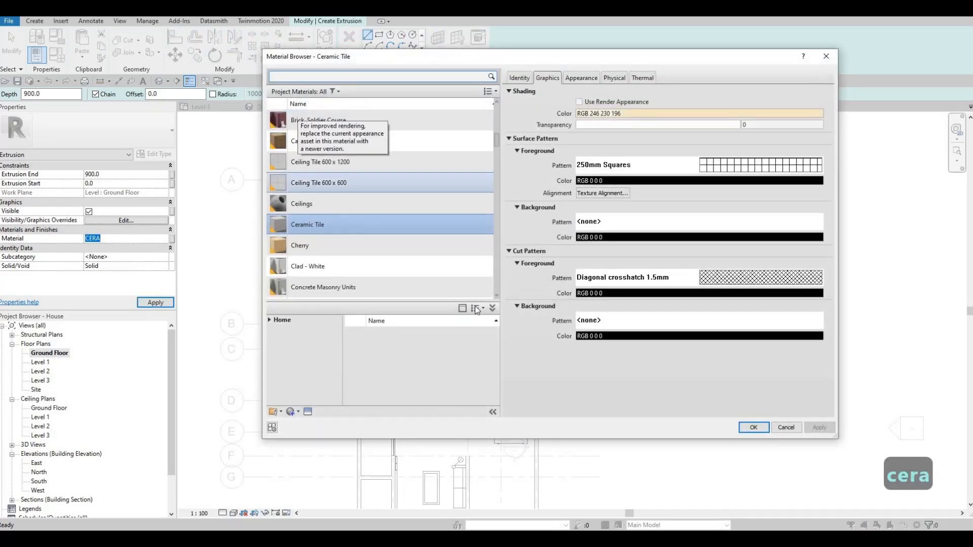
{"action": "left_click", "coordinate": [754, 427]}
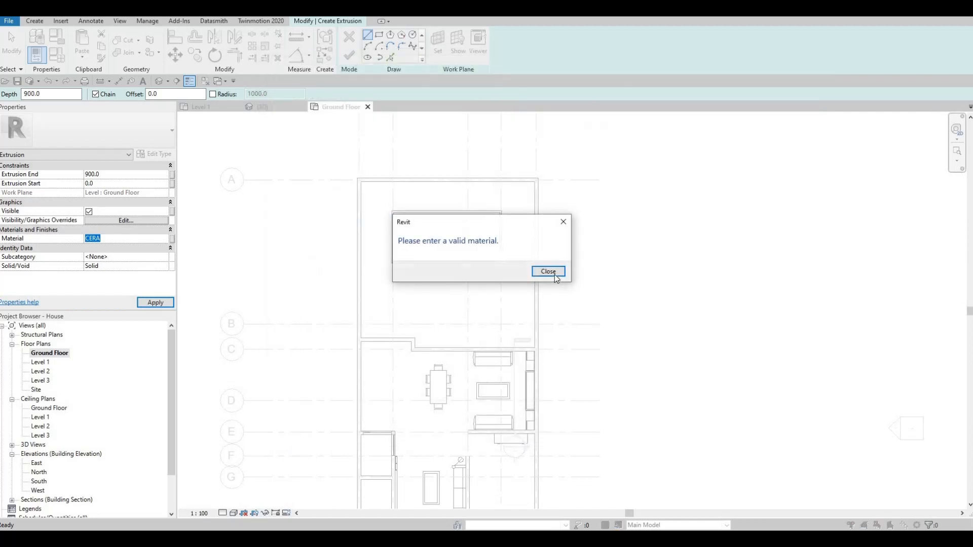
{"action": "key", "text": "Return"}
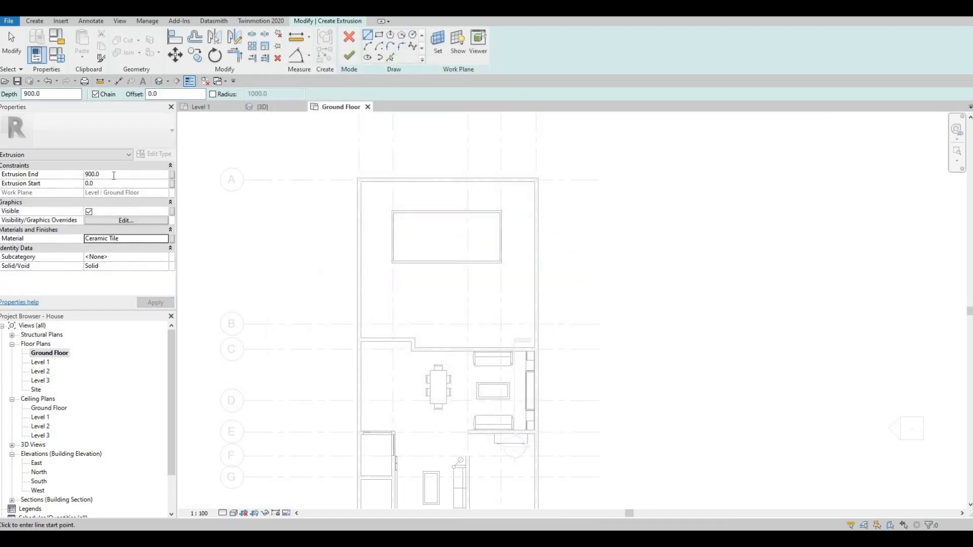
- Set the tile extrusion's end to 20 and apply the value
{"action": "left_click", "coordinate": [113, 174]}
{"action": "type", "text": "10"}
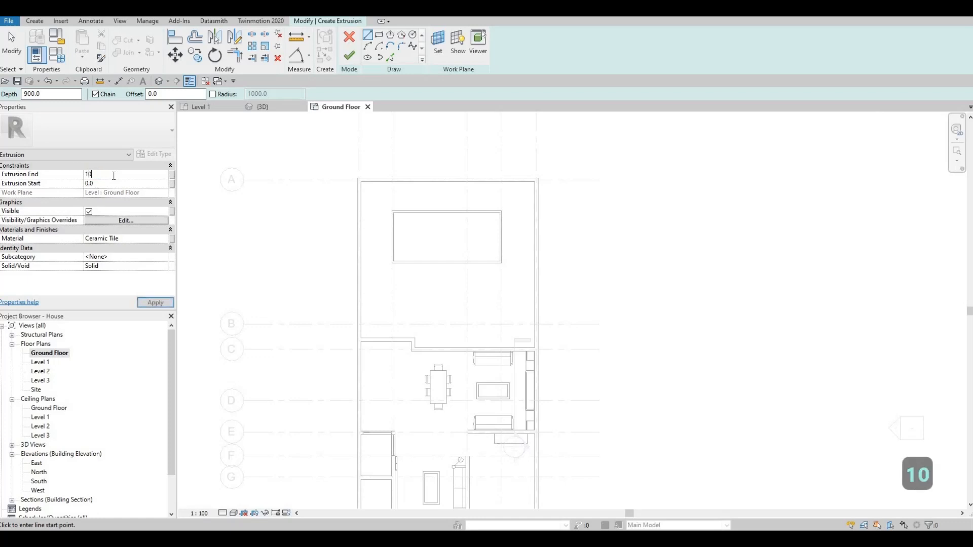
{"action": "key", "text": "BackSpace"}
{"action": "type", "text": "20"}
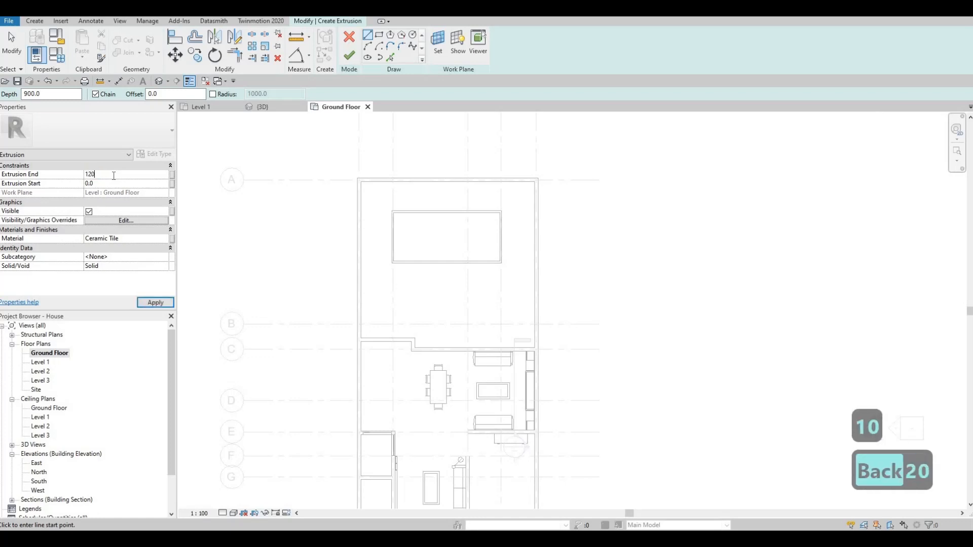
{"action": "key", "text": "BackSpace"}
{"action": "key", "text": "BackSpace"}
{"action": "key", "text": "BackSpace"}
{"action": "type", "text": "20"}
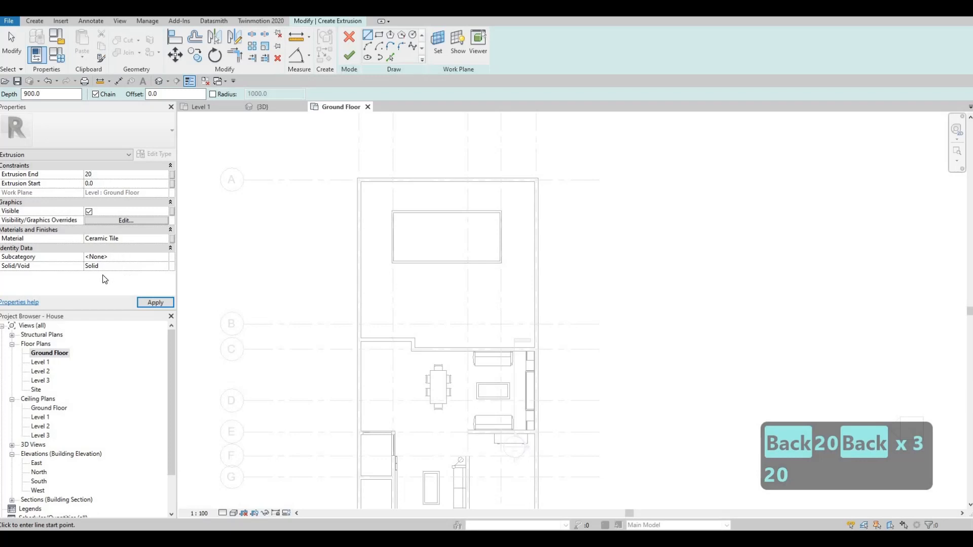
{"action": "left_click", "coordinate": [118, 289]}
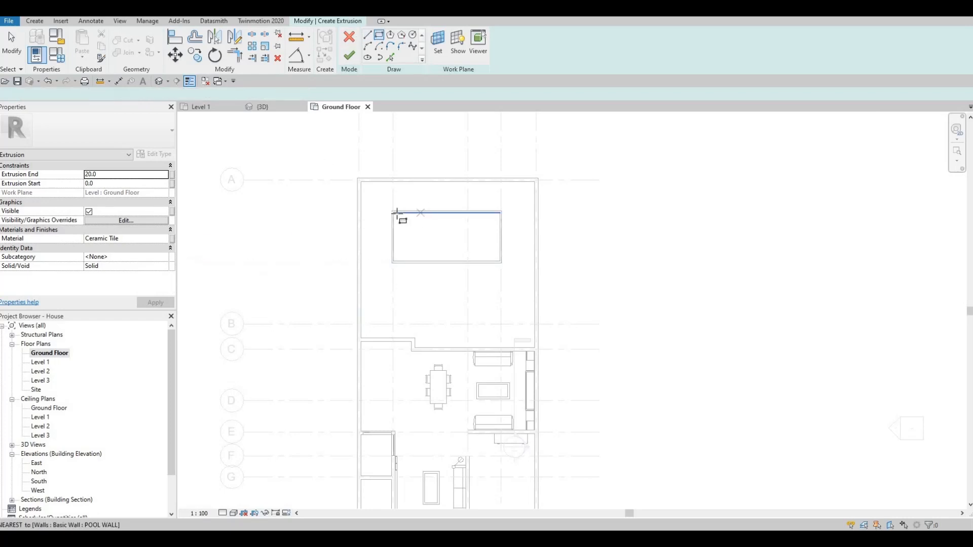
- Sketch a rectangle between opposite inner corners of the pool walls and finish the ceramic tile extrusion
{"action": "scroll", "coordinate": [387, 200], "scroll_direction": "up", "scroll_amount": 3}
{"action": "left_click", "coordinate": [388, 199]}
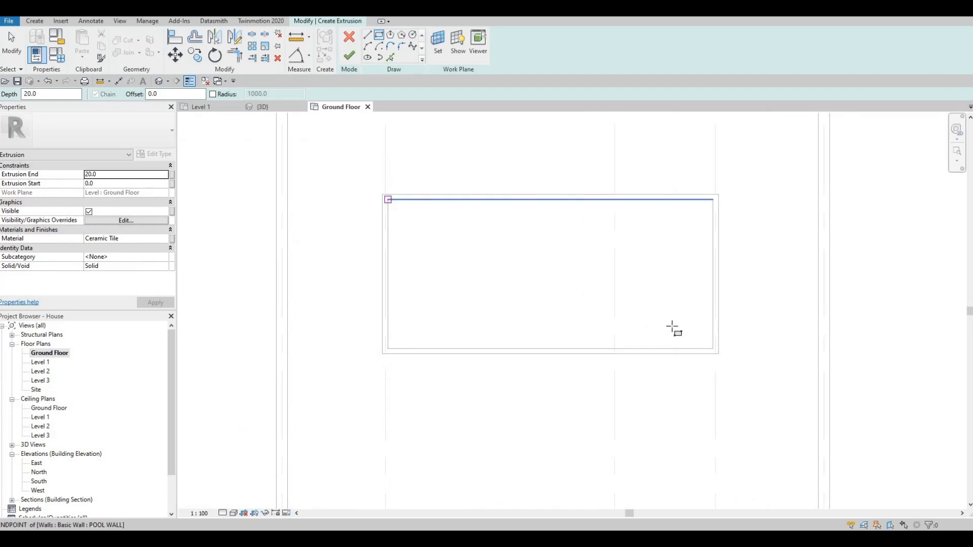
{"action": "left_click", "coordinate": [713, 349]}
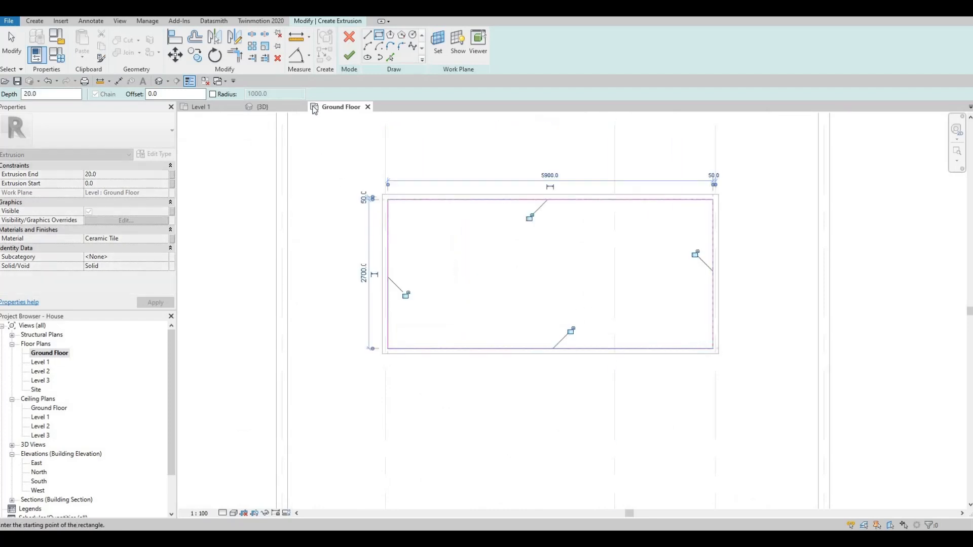
{"action": "key", "text": "Escape"}
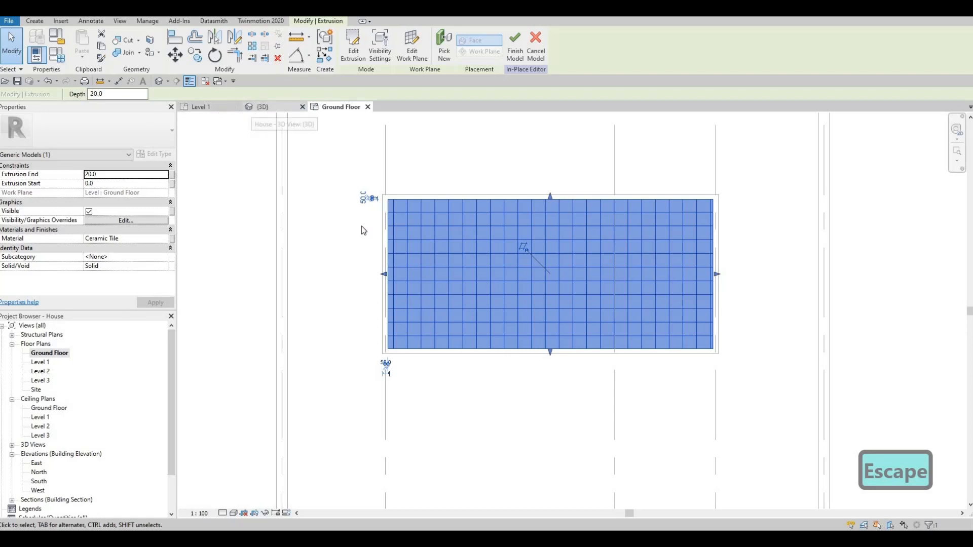
- In the 3D view, lower the tile extrusion to the pool bottom, with its start at -1500 and its end at about -1338
{"action": "left_click", "coordinate": [262, 106]}
{"action": "middle_click_drag", "start_coordinate": [560, 262], "coordinate": [352, 284], "text": "shift"}
{"action": "scroll", "coordinate": [330, 303], "scroll_direction": "up", "scroll_amount": 2}
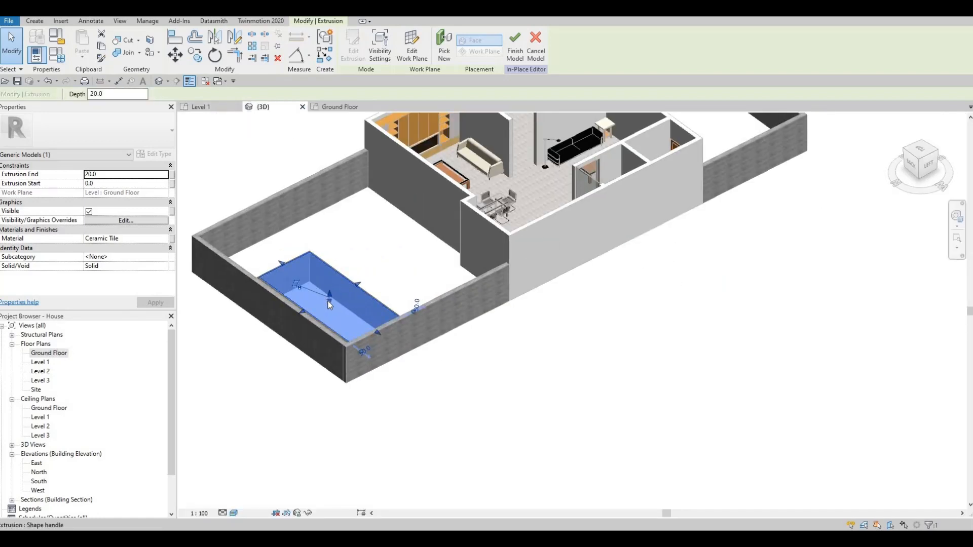
{"action": "left_click_drag", "start_coordinate": [329, 307], "coordinate": [325, 330]}
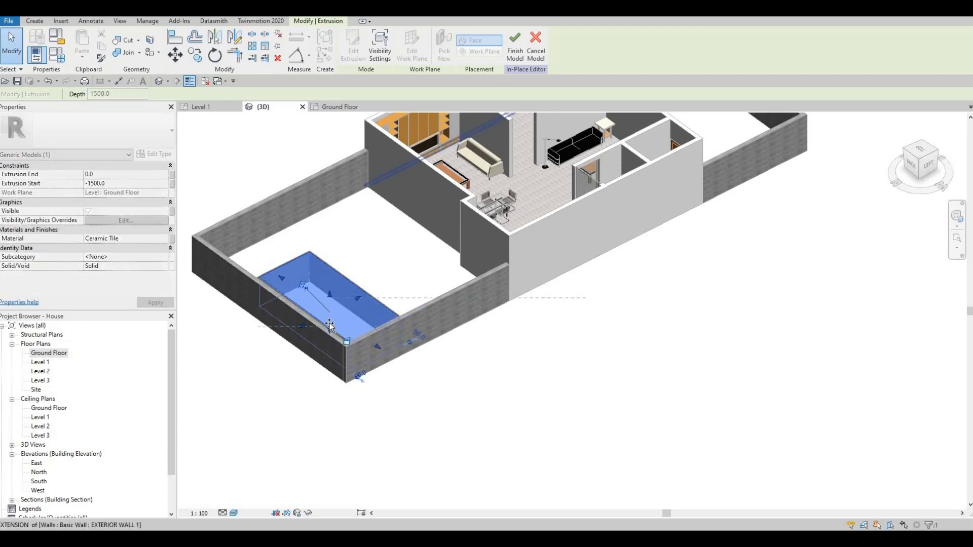
{"action": "left_click_drag", "start_coordinate": [330, 323], "coordinate": [345, 367]}
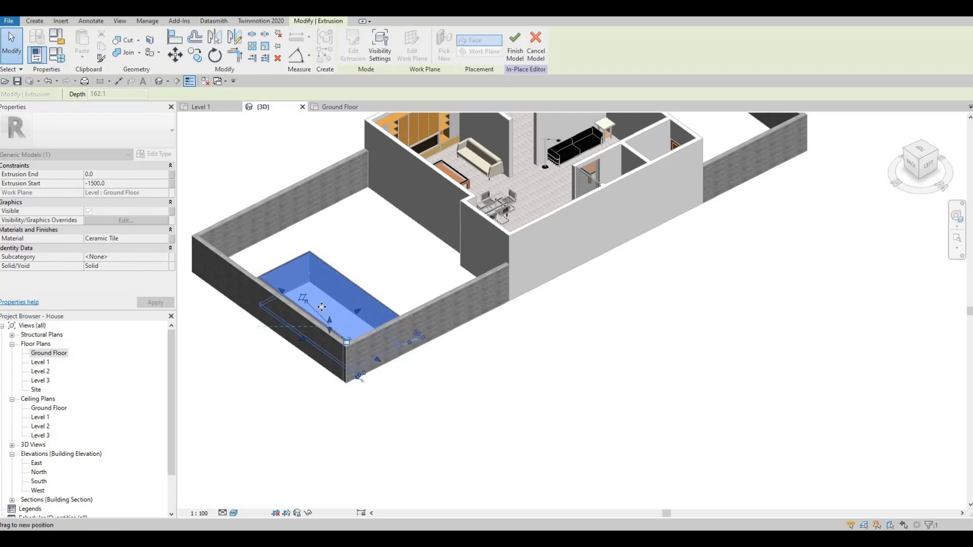
{"action": "scroll", "coordinate": [359, 316], "scroll_direction": "up", "scroll_amount": 2}
{"action": "key", "text": "Escape"}
{"action": "key", "text": "Escape"}
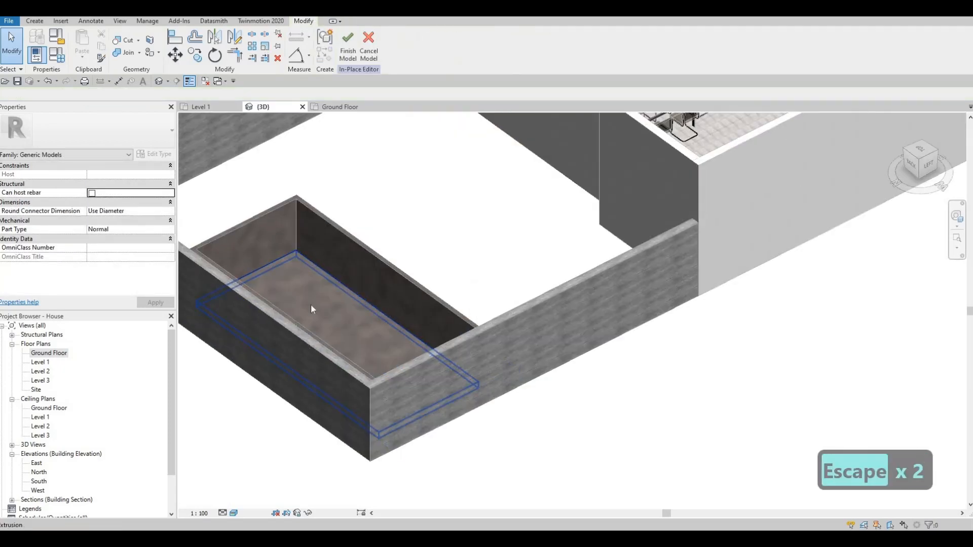
- Try to stretch one side of the tiled pool floor in 3D, undo the change and clear the selection
{"action": "middle_click_drag", "start_coordinate": [311, 303], "coordinate": [341, 254], "text": "shift"}
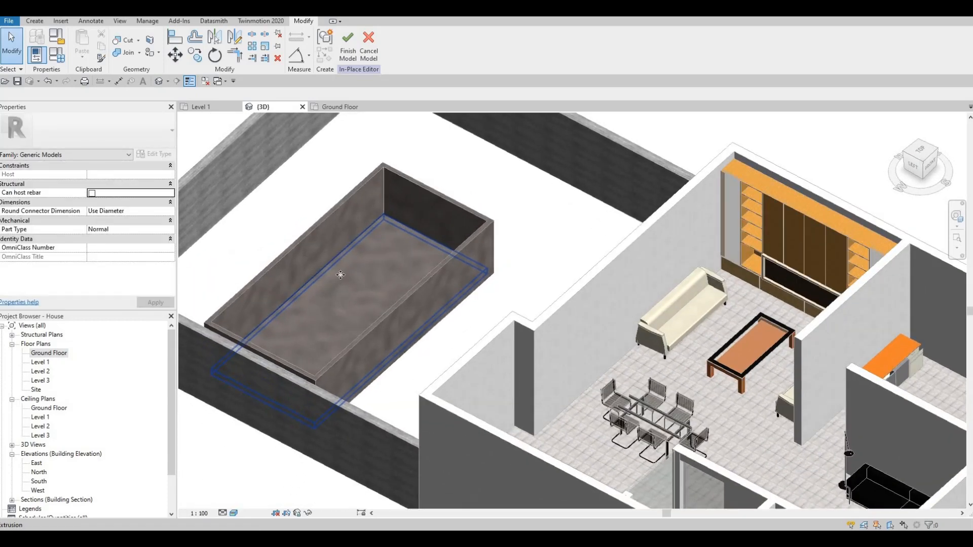
{"action": "left_click", "coordinate": [349, 312]}
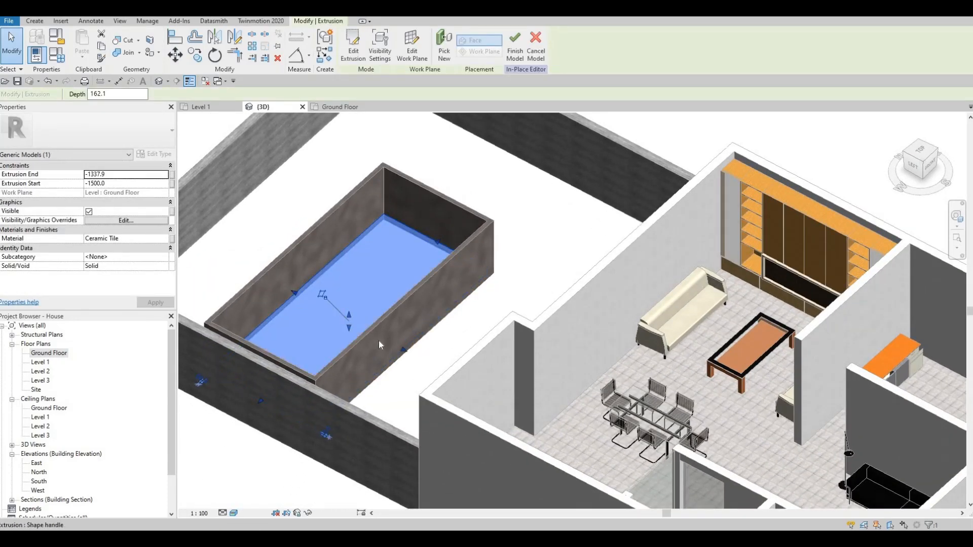
{"action": "left_click_drag", "start_coordinate": [423, 355], "coordinate": [448, 373]}
{"action": "key", "text": "ctrl+z"}
{"action": "key", "text": "Escape"}
{"action": "key", "text": "Escape"}
{"action": "middle_click_drag", "start_coordinate": [320, 336], "coordinate": [45, 362], "text": "shift"}
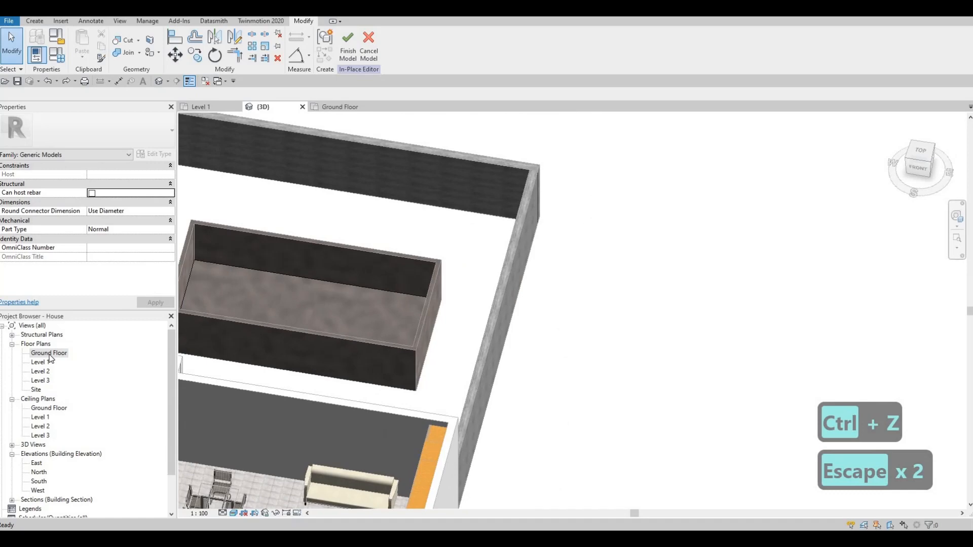
- Start another extrusion in the Ground Floor plan and assign it the Water material from the AEC Materials library
{"action": "double_click", "coordinate": [49, 353]}
{"action": "key", "text": "Escape"}
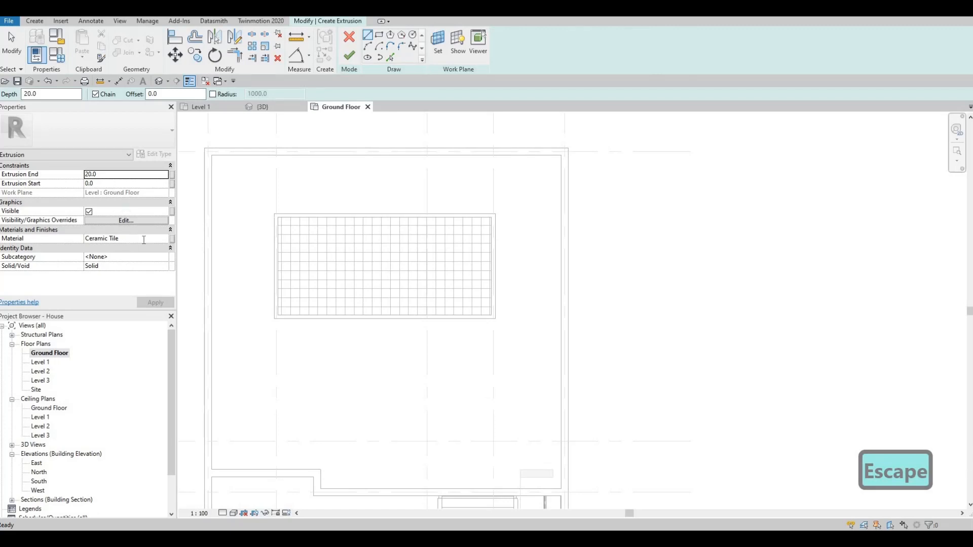
{"action": "left_click", "coordinate": [144, 239]}
{"action": "type", "text": "WAT"}
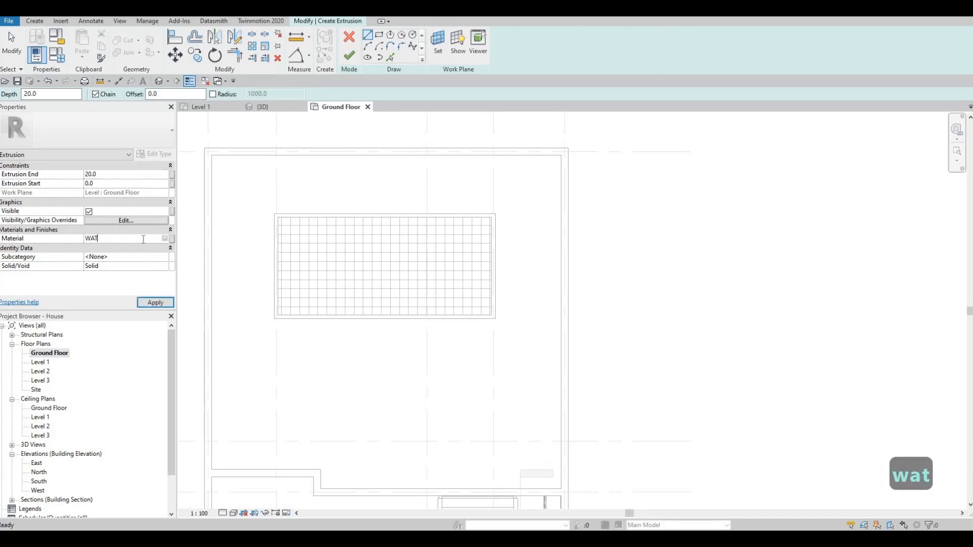
{"action": "type", "text": "ER"}
{"action": "left_click", "coordinate": [166, 239]}
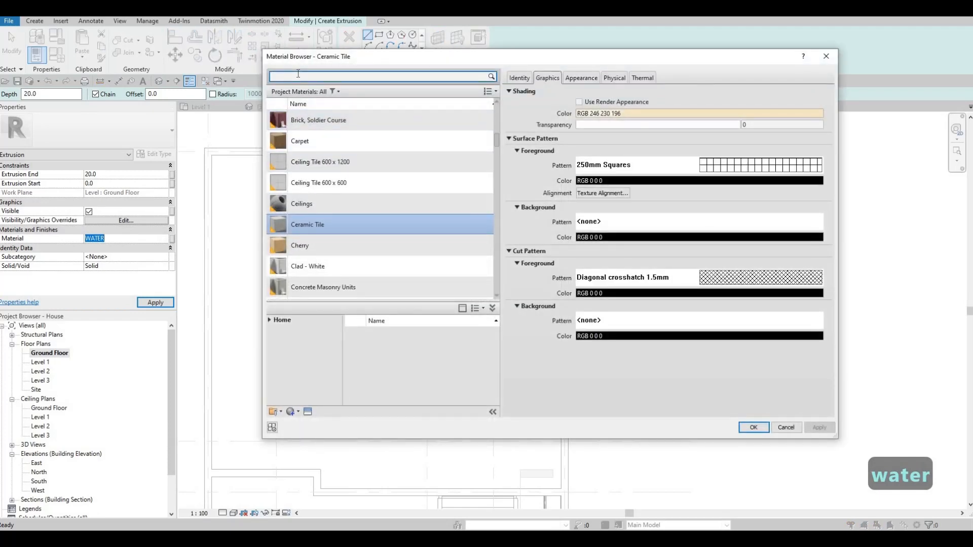
{"action": "type", "text": "WATER"}
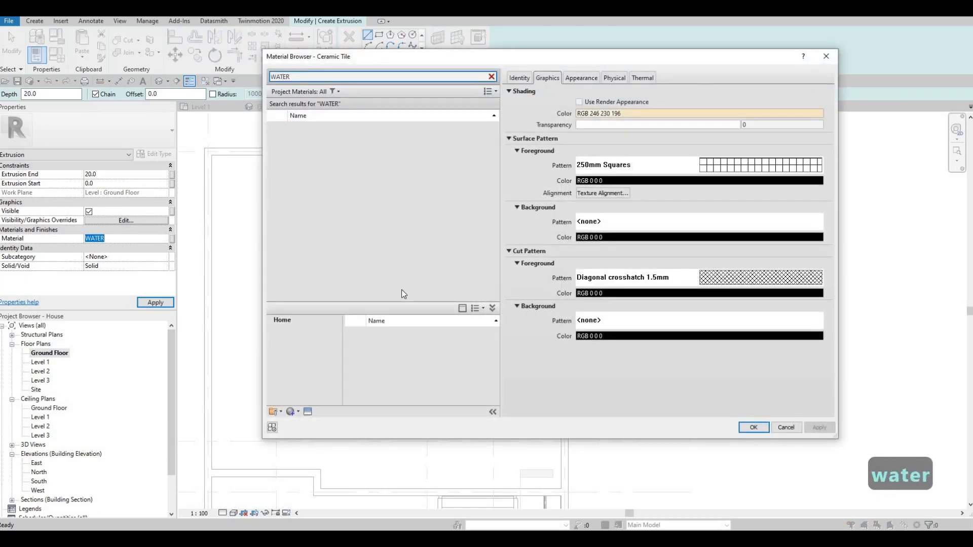
{"action": "left_click", "coordinate": [482, 359]}
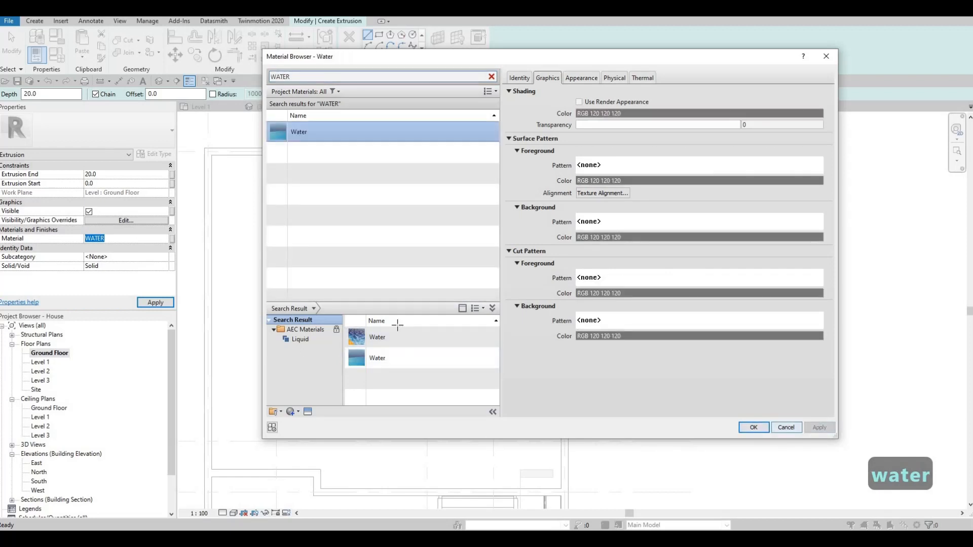
{"action": "key", "text": "Return"}
- Sketch a rectangle over the pool interior as the water outline, about 2700 wide across the pool
{"action": "left_click", "coordinate": [378, 34]}
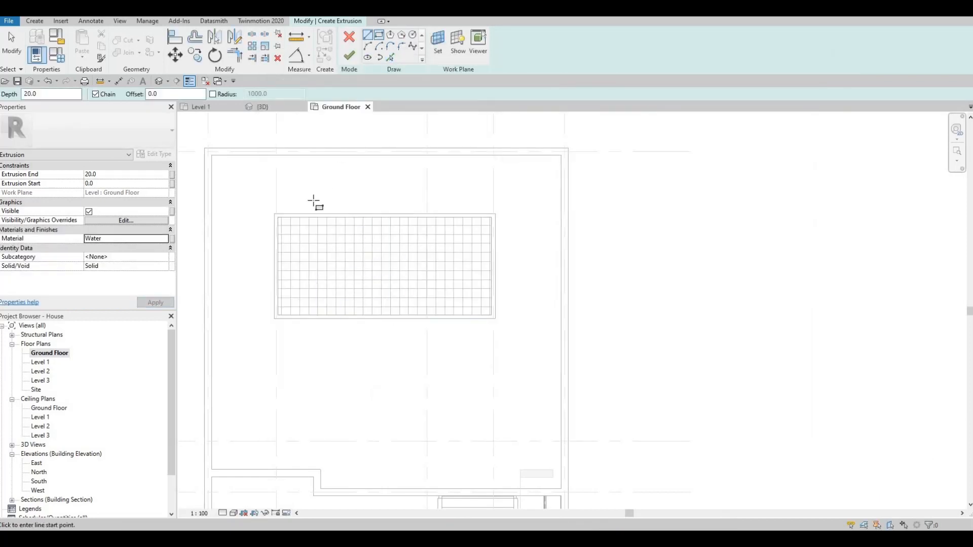
{"action": "left_click", "coordinate": [275, 218]}
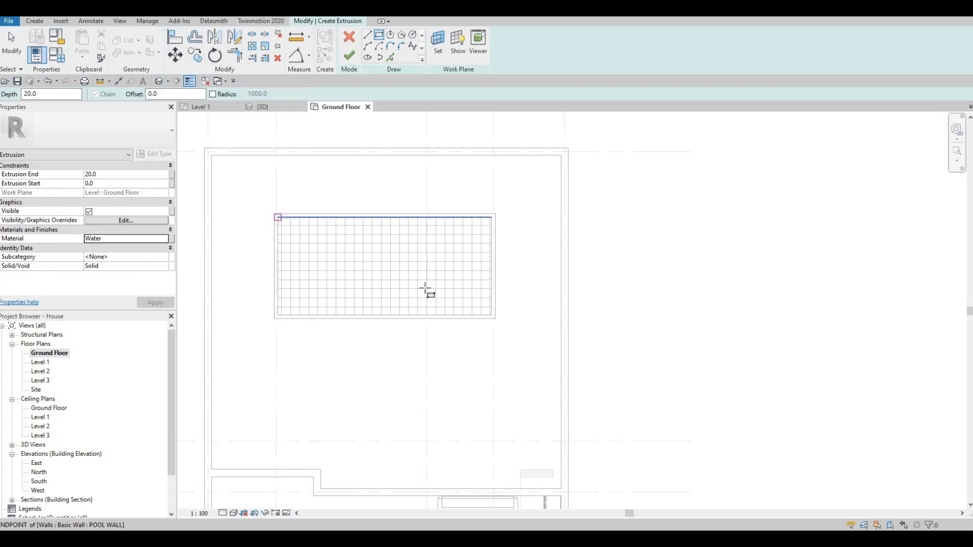
{"action": "left_click", "coordinate": [489, 315]}
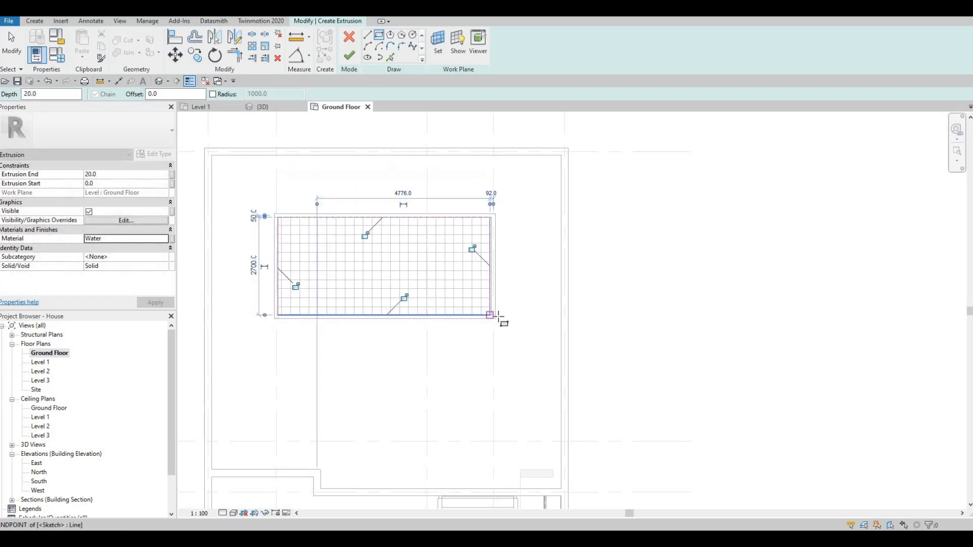
- Align the water outline's right edge with the pool wall's inner face and finish the extrusion
{"action": "scroll", "coordinate": [476, 319], "scroll_direction": "up", "scroll_amount": 5}
{"action": "key", "text": "Escape"}
{"action": "key", "text": "Escape"}
{"action": "key", "text": "Escape"}
{"action": "key", "text": "a"}
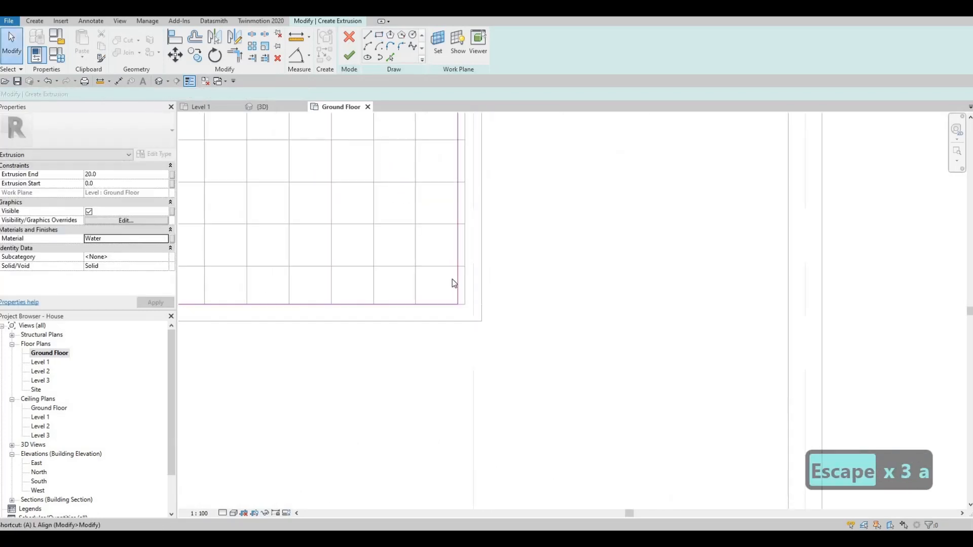
{"action": "key", "text": "semicolon"}
{"action": "key", "text": "l"}
{"action": "key", "text": "Escape"}
{"action": "key", "text": "l"}
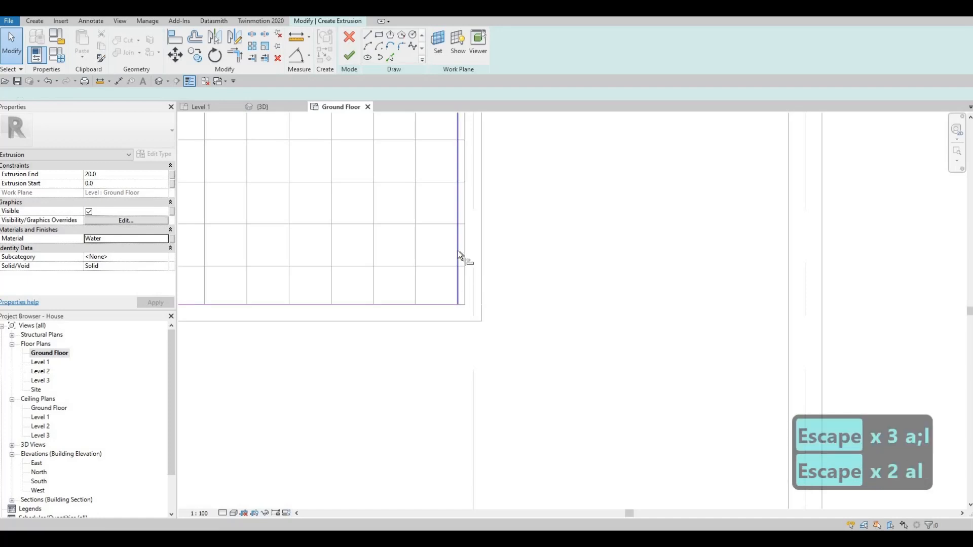
{"action": "left_click", "coordinate": [464, 251]}
{"action": "left_click", "coordinate": [458, 254]}
{"action": "key", "text": "Escape"}
{"action": "key", "text": "Escape"}
{"action": "left_click", "coordinate": [349, 55]}
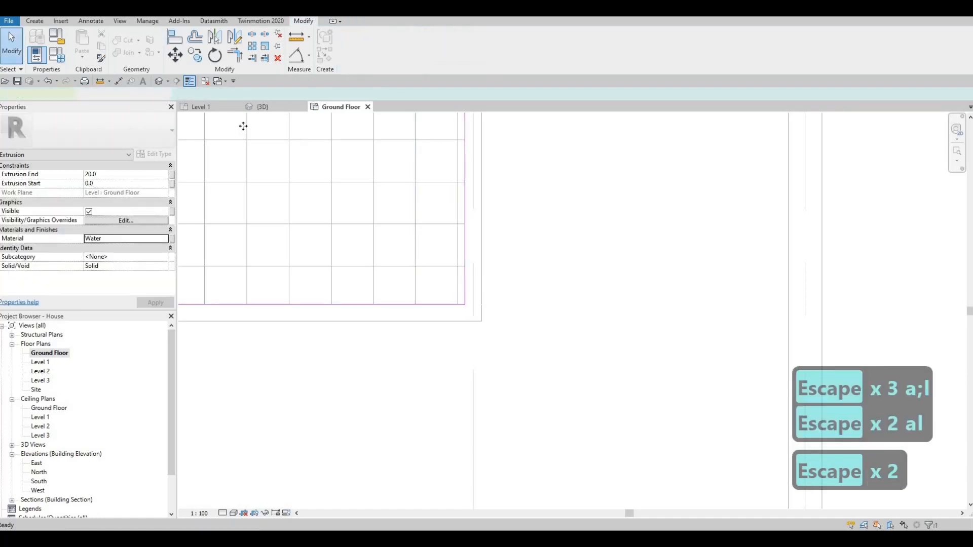
- In the 3D view, lower the water extrusion below the pool rim, with its start at about -206 and its end at about -44
{"action": "left_click", "coordinate": [263, 107]}
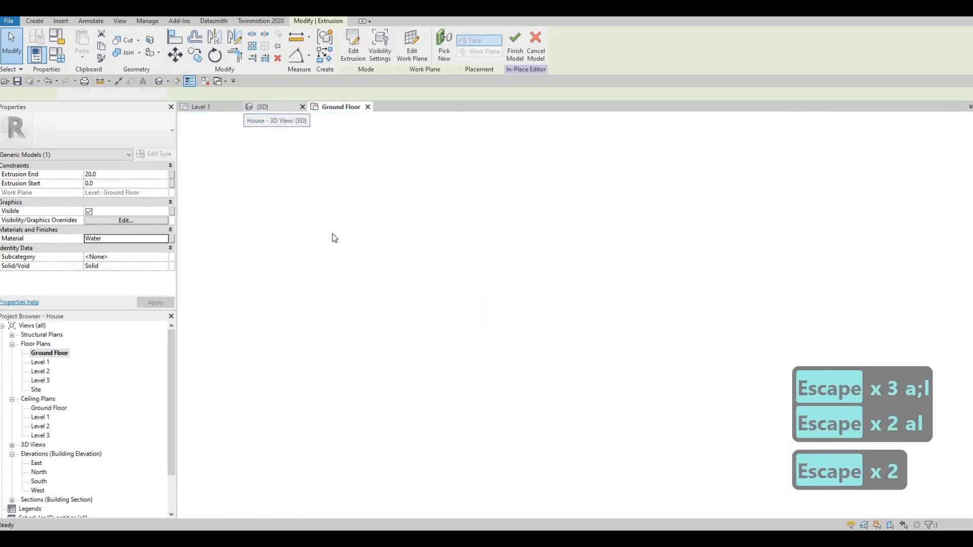
{"action": "key", "text": "Escape"}
{"action": "middle_click_drag", "start_coordinate": [444, 239], "coordinate": [313, 215]}
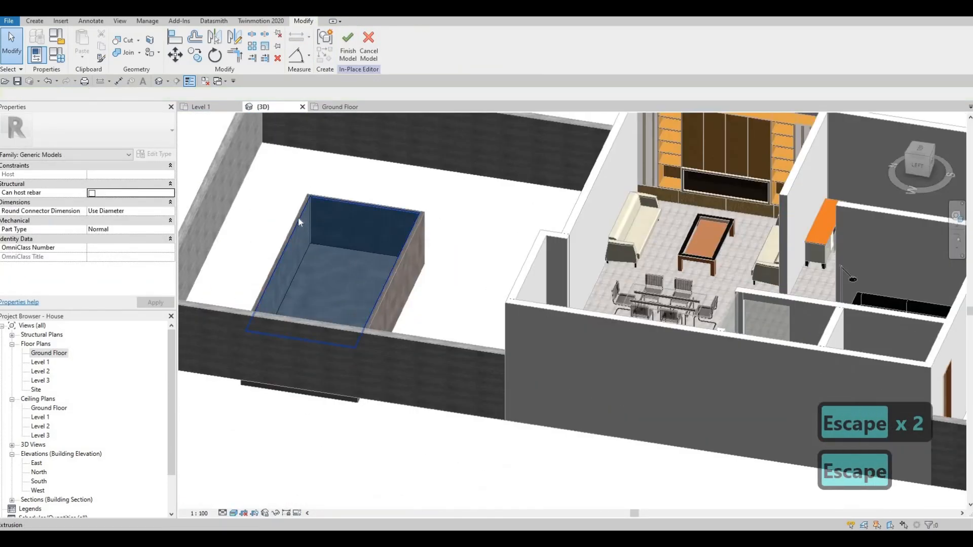
{"action": "scroll", "coordinate": [310, 202], "scroll_direction": "up", "scroll_amount": 6}
{"action": "scroll", "coordinate": [324, 205], "scroll_direction": "down", "scroll_amount": 1}
{"action": "key", "text": "Escape"}
{"action": "left_click", "coordinate": [276, 239]}
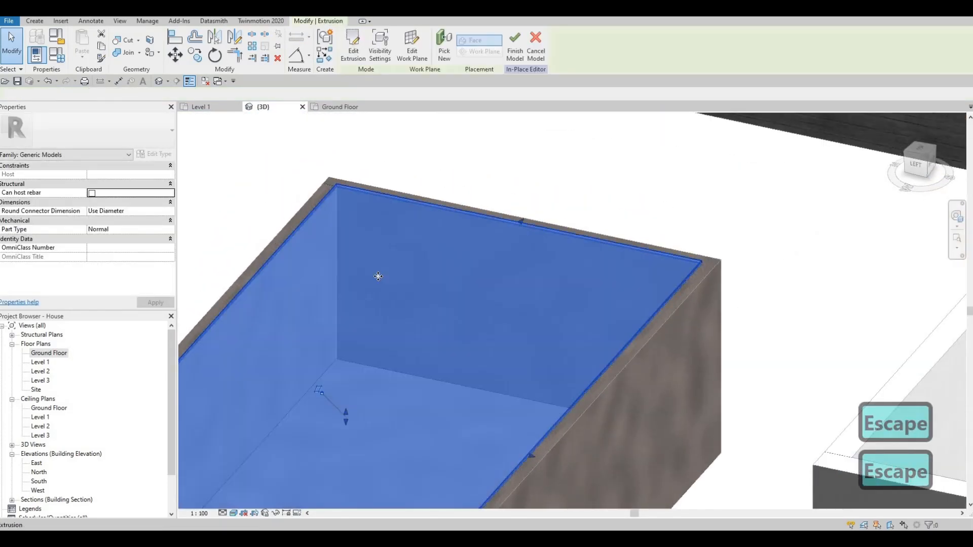
{"action": "middle_click_drag", "start_coordinate": [346, 423], "coordinate": [407, 342]}
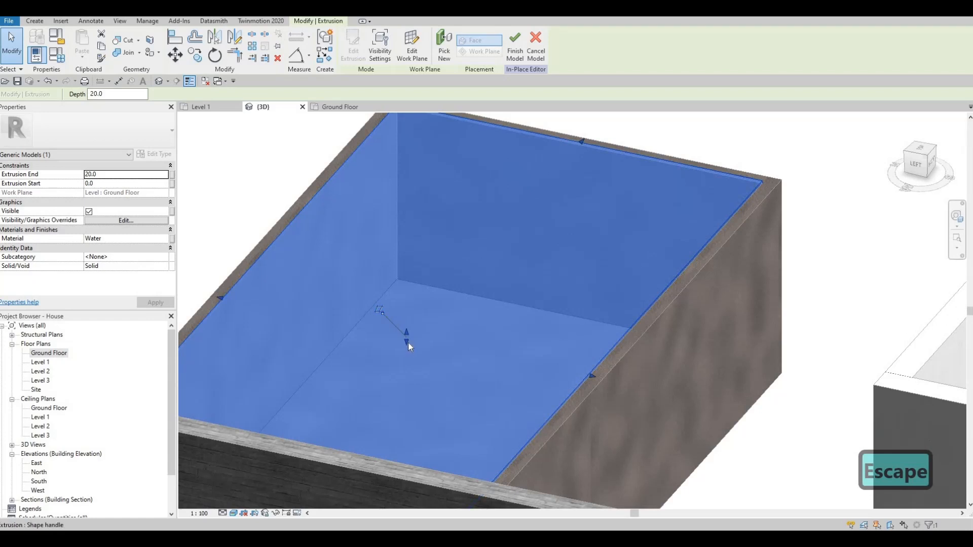
{"action": "left_click_drag", "start_coordinate": [409, 342], "coordinate": [405, 347]}
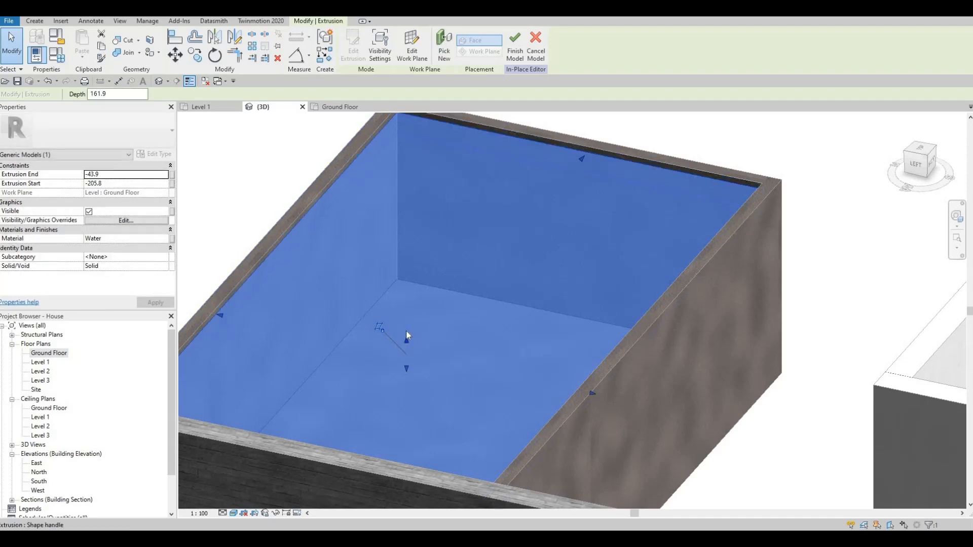
{"action": "key", "text": "Escape"}
{"action": "key", "text": "Escape"}
- Inspect the pool from several angles and finish the in-place model with its tile floor and water
{"action": "scroll", "coordinate": [412, 325], "scroll_direction": "down", "scroll_amount": 2}
{"action": "middle_click_drag", "start_coordinate": [417, 286], "coordinate": [350, 279]}
{"action": "key", "text": "Escape"}
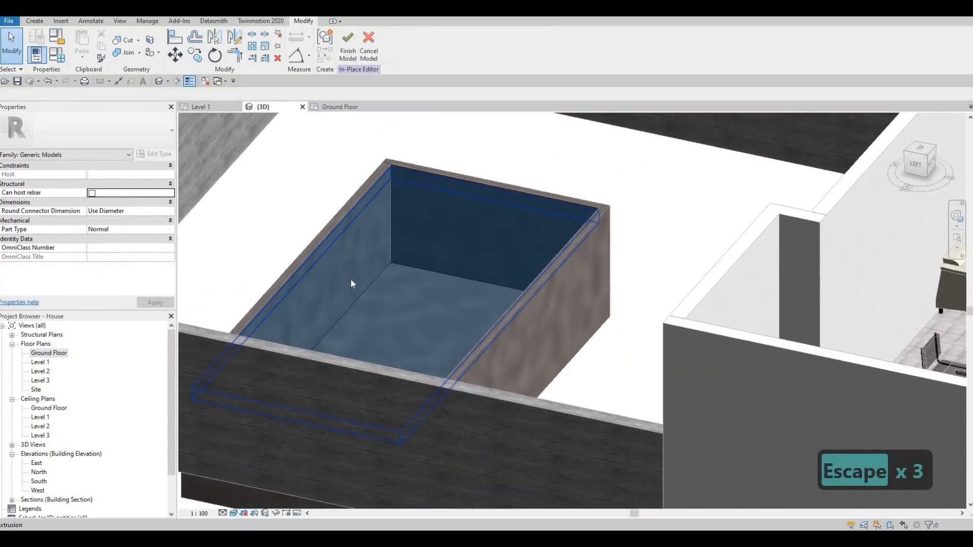
{"action": "scroll", "coordinate": [369, 299], "scroll_direction": "down", "scroll_amount": 3}
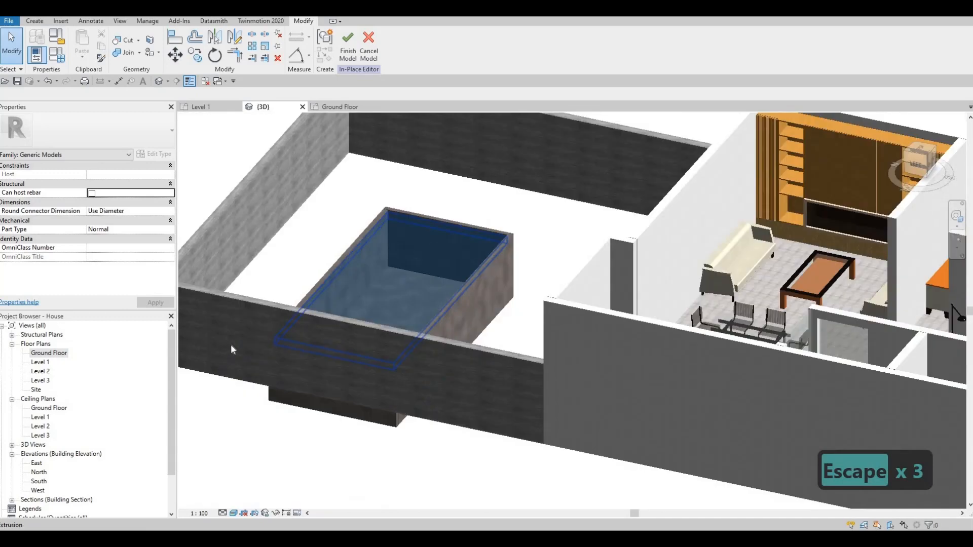
{"action": "middle_click_drag", "start_coordinate": [230, 345], "coordinate": [321, 81], "text": "shift"}
{"action": "key", "text": "Escape"}
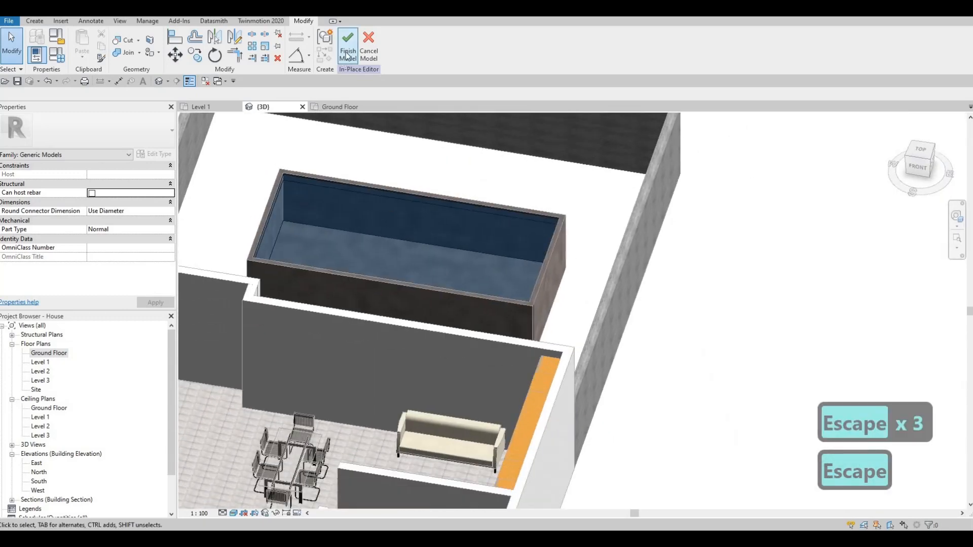
{"action": "left_click", "coordinate": [347, 56]}
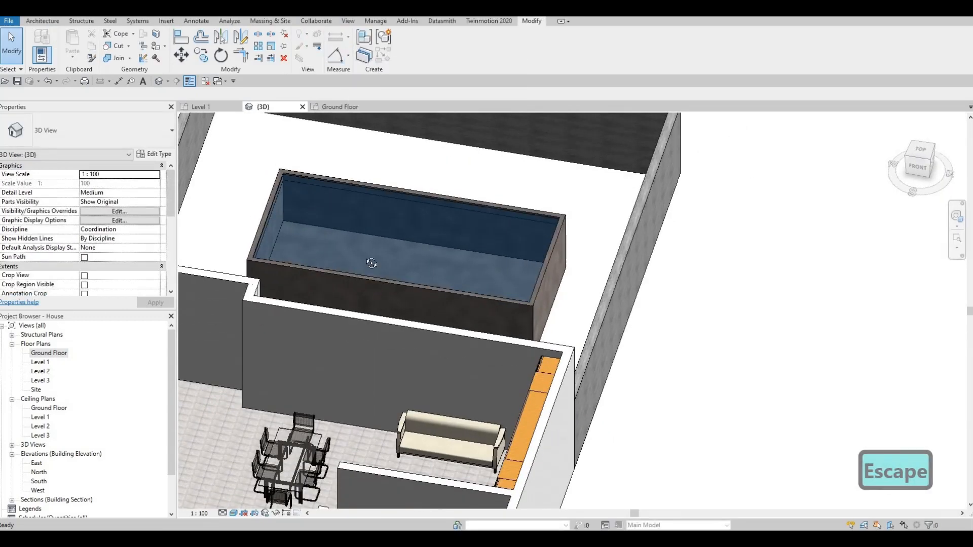
{"action": "middle_click_drag", "start_coordinate": [371, 263], "coordinate": [396, 218], "text": "shift"}
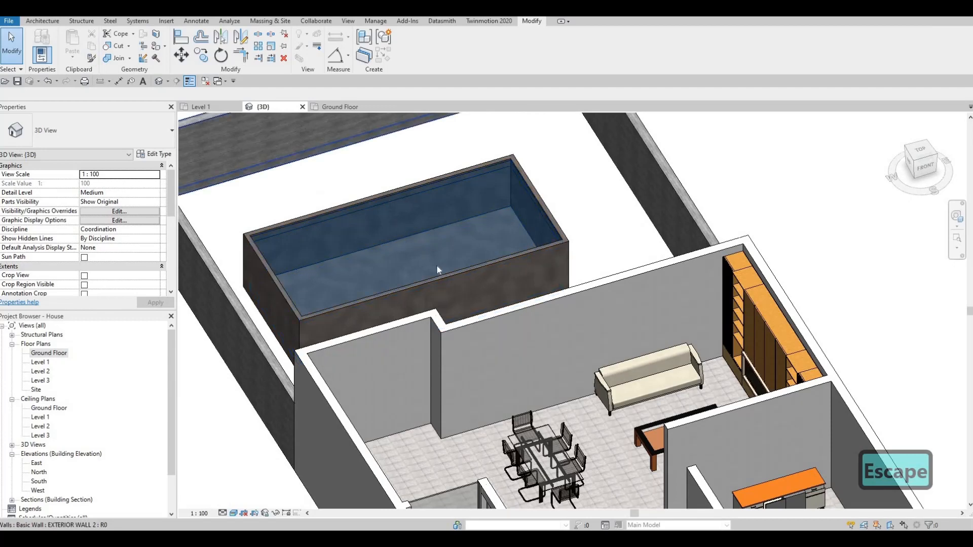
- In the Ground Floor plan, start a new in-place model in the Generic Models category named Generic Models 4
{"action": "scroll", "coordinate": [482, 310], "scroll_direction": "down", "scroll_amount": 2}
{"action": "middle_click_drag", "start_coordinate": [533, 283], "coordinate": [674, 284], "text": "shift"}
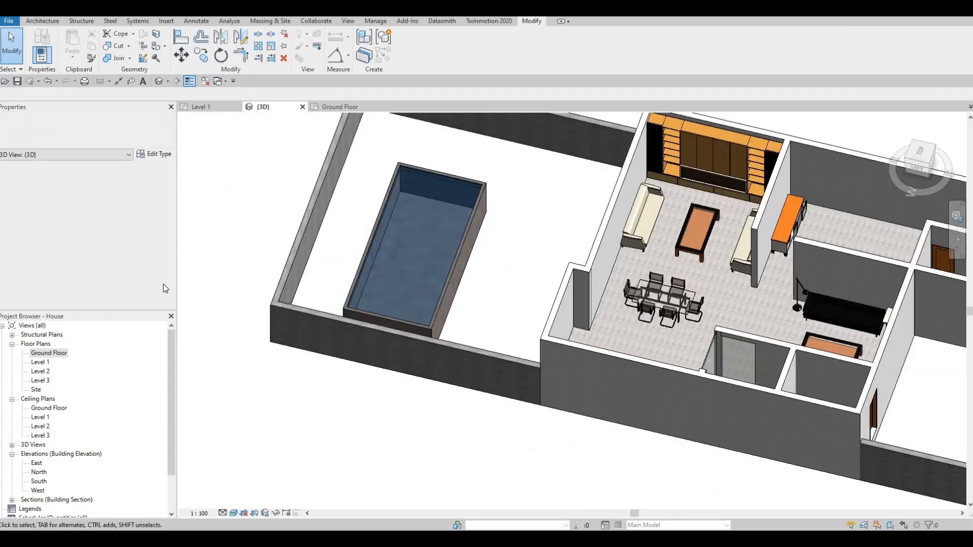
{"action": "double_click", "coordinate": [48, 354]}
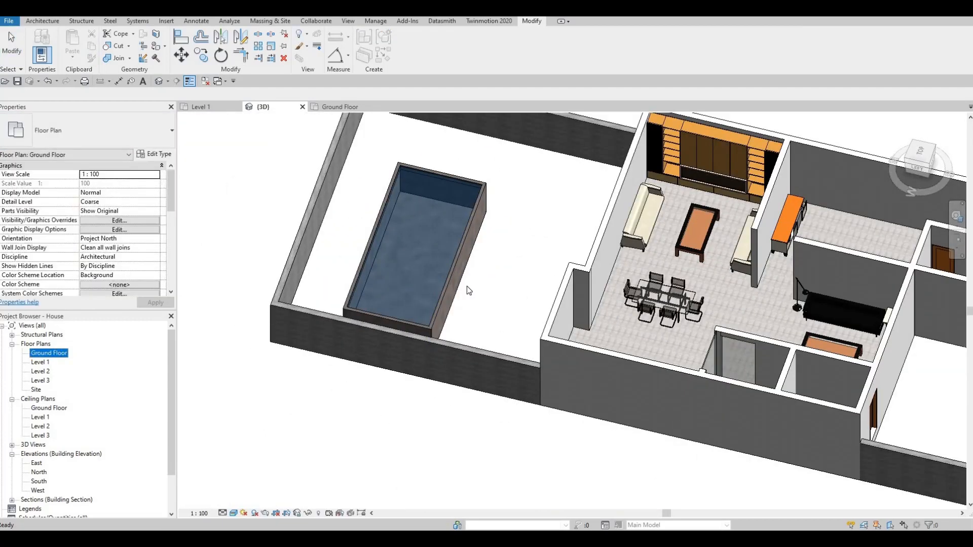
{"action": "middle_click_drag", "start_coordinate": [367, 320], "coordinate": [400, 314]}
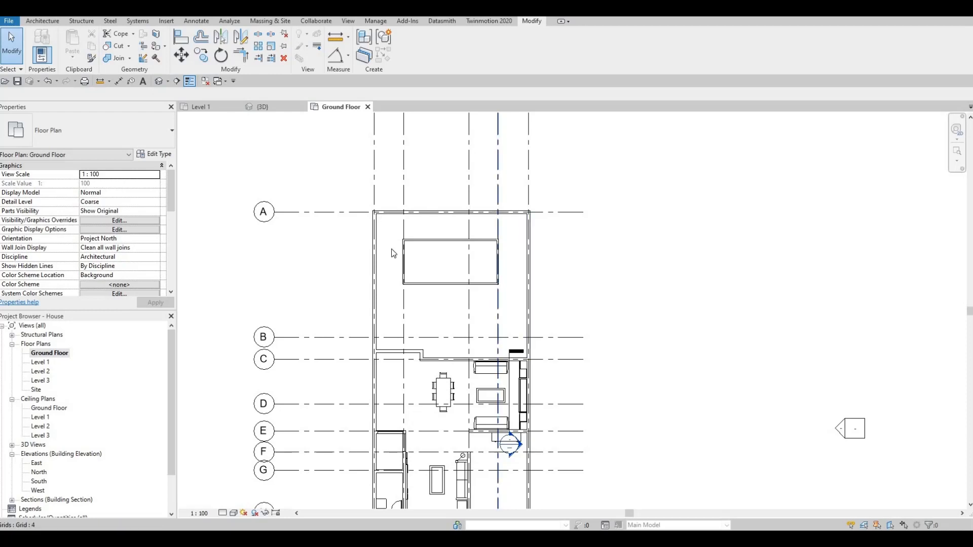
{"action": "left_click", "coordinate": [43, 21]}
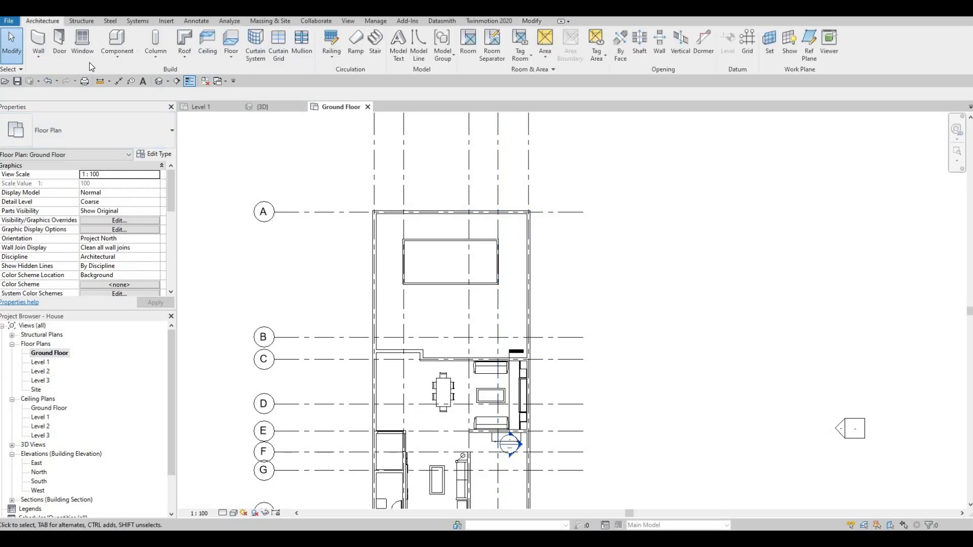
{"action": "left_click", "coordinate": [117, 55]}
{"action": "left_click", "coordinate": [133, 98]}
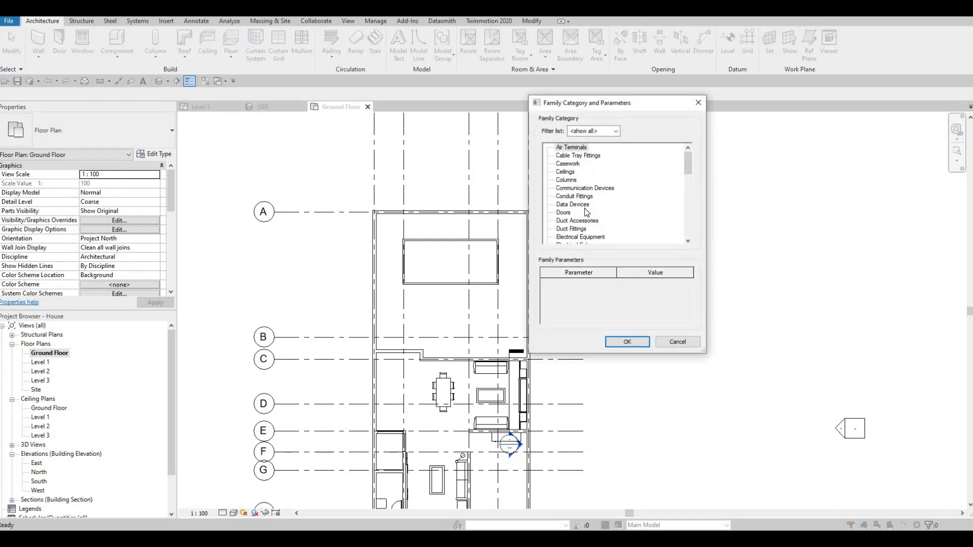
{"action": "scroll", "coordinate": [567, 232], "scroll_direction": "down", "scroll_amount": 3}
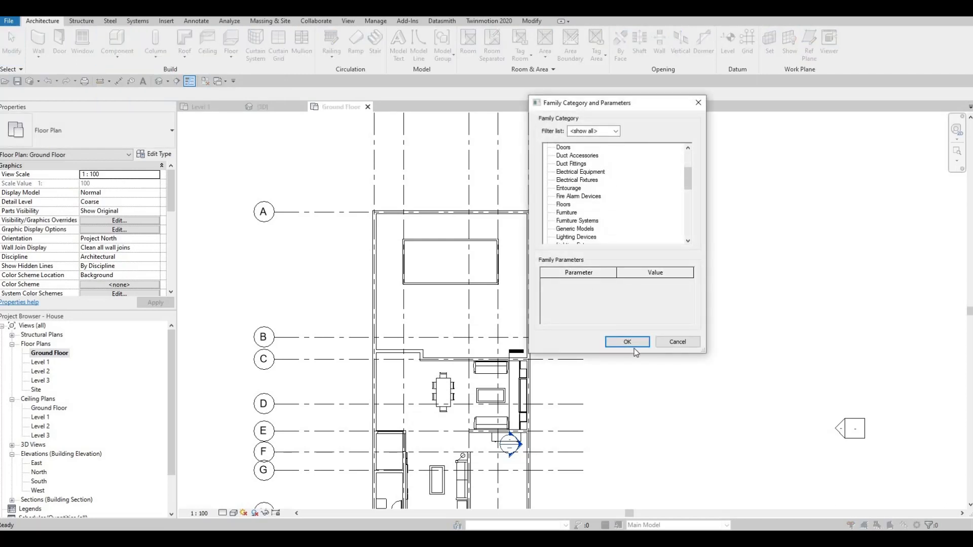
{"action": "key", "text": "Return"}
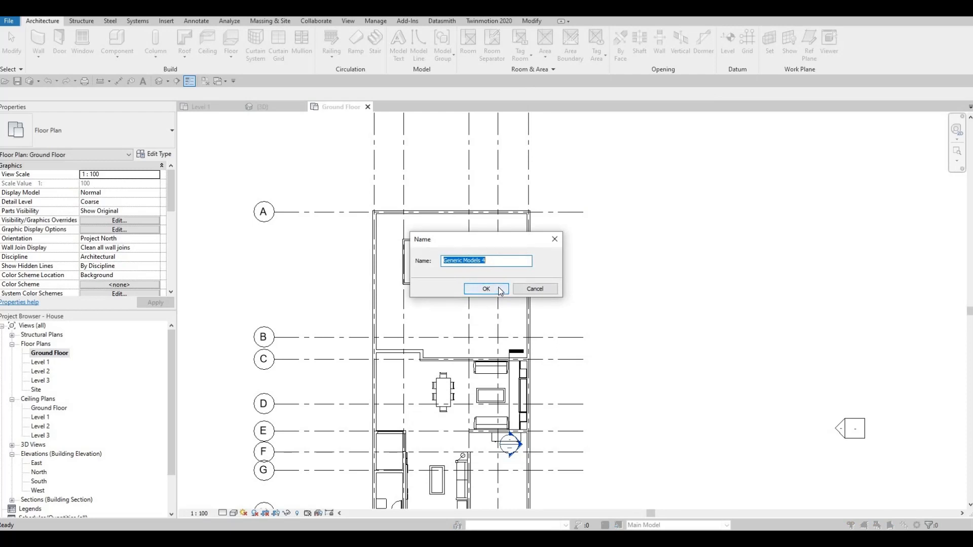
{"action": "left_click", "coordinate": [500, 290]}
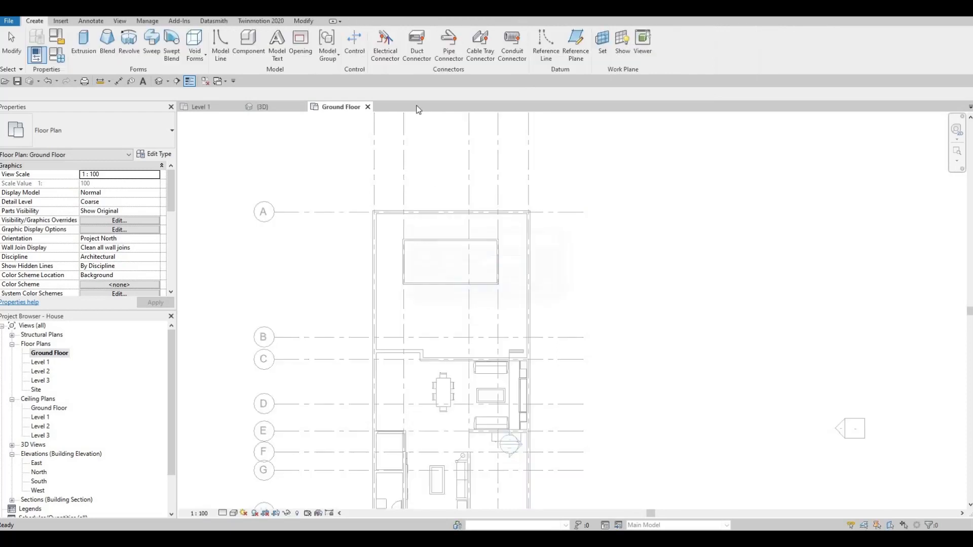
- Start an extrusion and assign it the Kerto S LVL material from the AEC wood library
{"action": "left_click", "coordinate": [83, 46]}
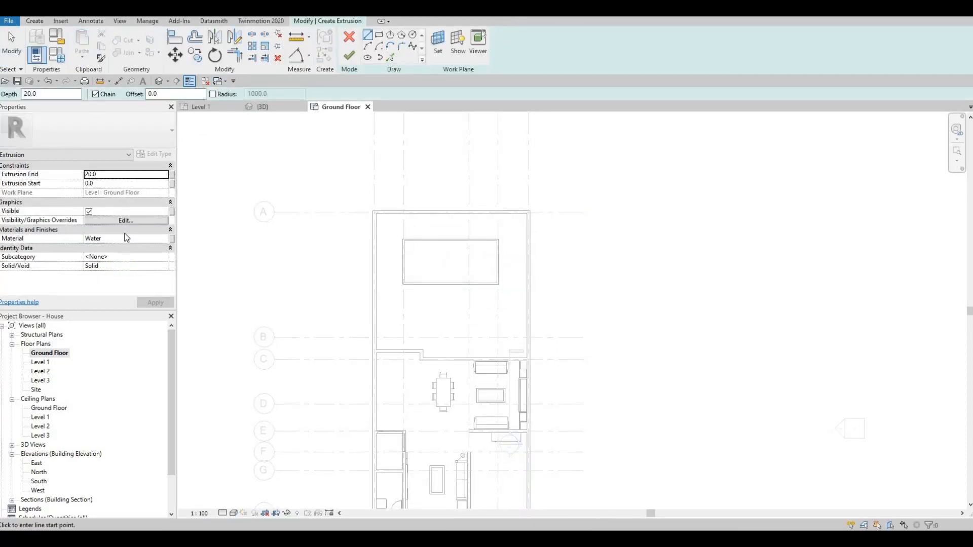
{"action": "left_click", "coordinate": [165, 241]}
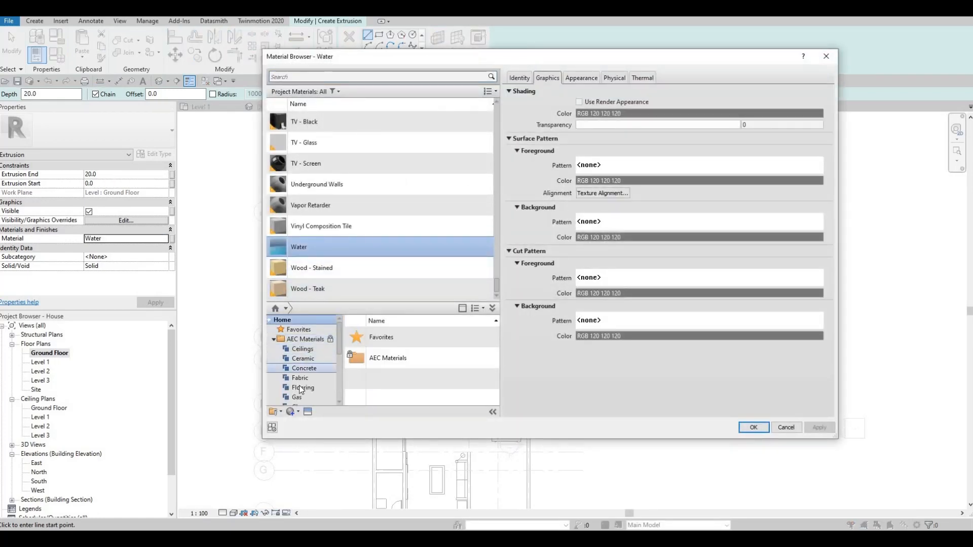
{"action": "scroll", "coordinate": [299, 385], "scroll_direction": "down", "scroll_amount": 5}
{"action": "left_click", "coordinate": [300, 397]}
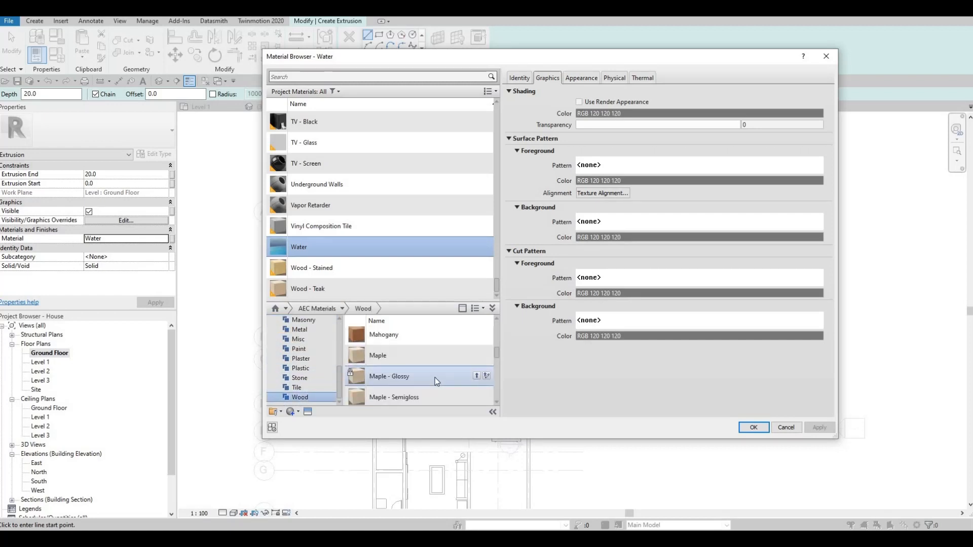
{"action": "scroll", "coordinate": [451, 364], "scroll_direction": "up", "scroll_amount": 2}
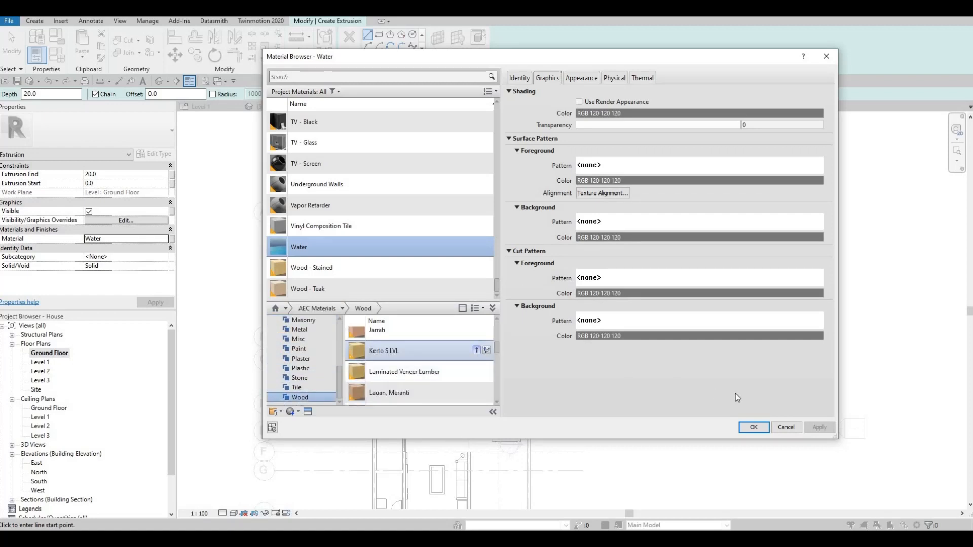
{"action": "key", "text": "Return"}
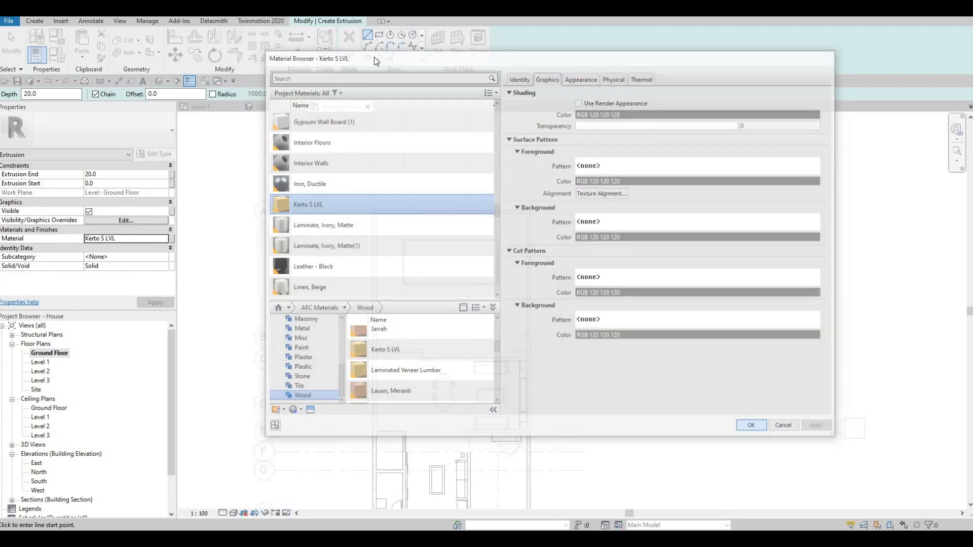
- Sketch a deck rectangle about 6635 by 2618 against the house's rear wall and the side perimeter wall, and finish the extrusion
{"action": "scroll", "coordinate": [506, 303], "scroll_direction": "up", "scroll_amount": 3}
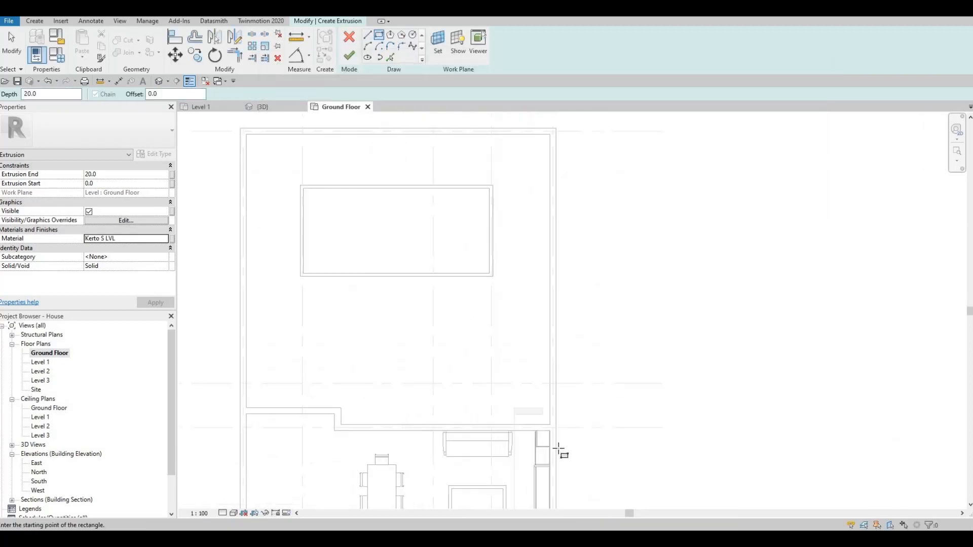
{"action": "left_click", "coordinate": [561, 451]}
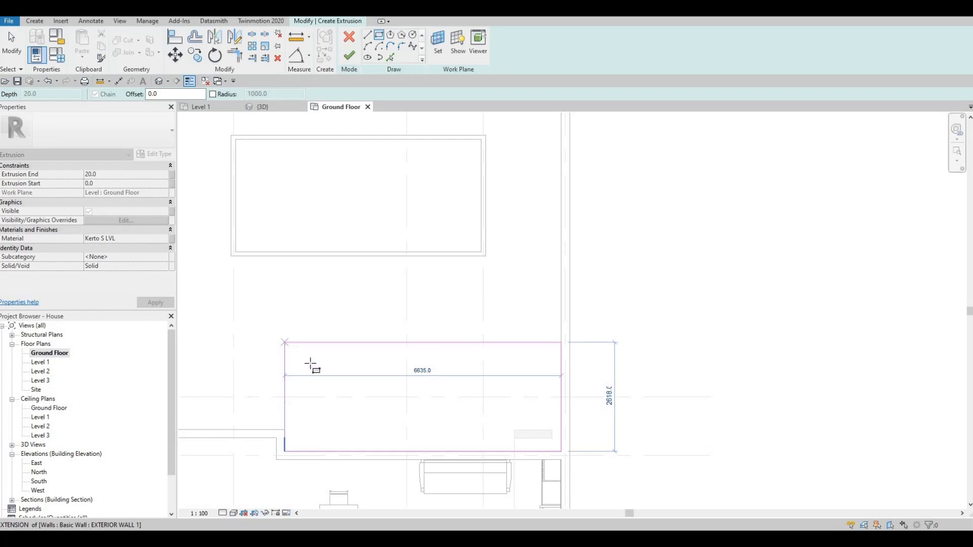
{"action": "left_click", "coordinate": [285, 348]}
{"action": "key", "text": "Escape"}
{"action": "key", "text": "Escape"}
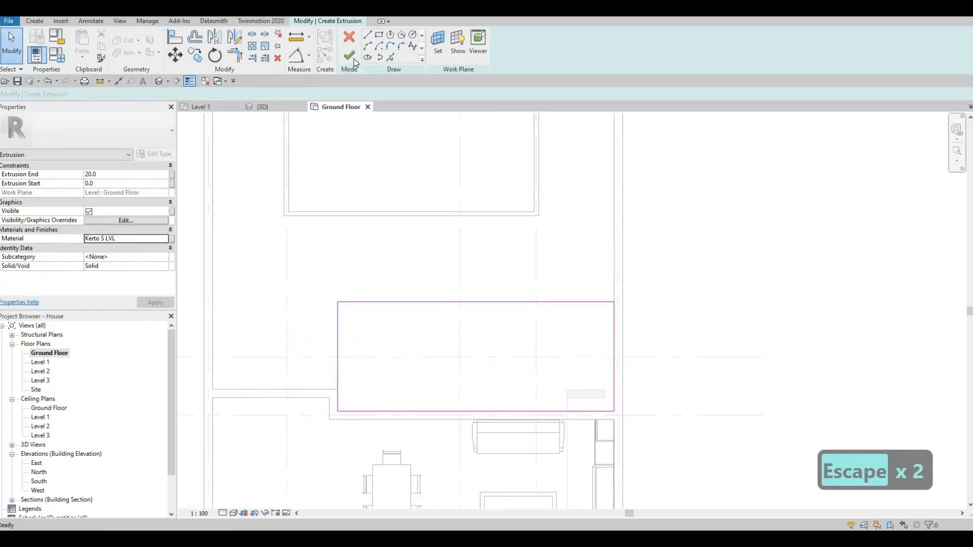
{"action": "left_click", "coordinate": [349, 55]}
- In the 3D view, raise the wood deck extrusion so its end is at 200
{"action": "left_click", "coordinate": [251, 107]}
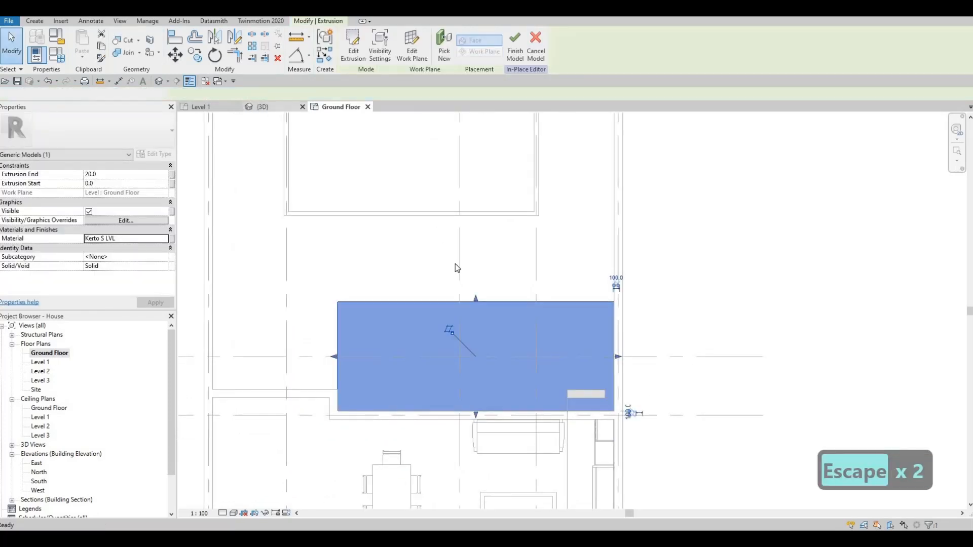
{"action": "middle_click_drag", "start_coordinate": [454, 263], "coordinate": [700, 193], "text": "shift"}
{"action": "middle_click_drag", "start_coordinate": [597, 241], "coordinate": [567, 238], "text": "shift"}
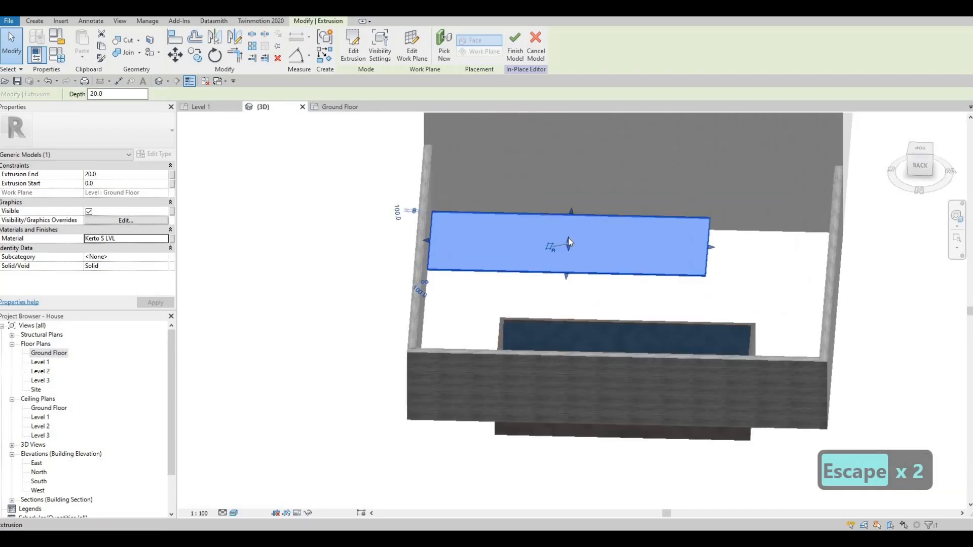
{"action": "left_click_drag", "start_coordinate": [568, 234], "coordinate": [436, 270]}
{"action": "middle_click_drag", "start_coordinate": [515, 276], "coordinate": [175, 204], "text": "shift"}
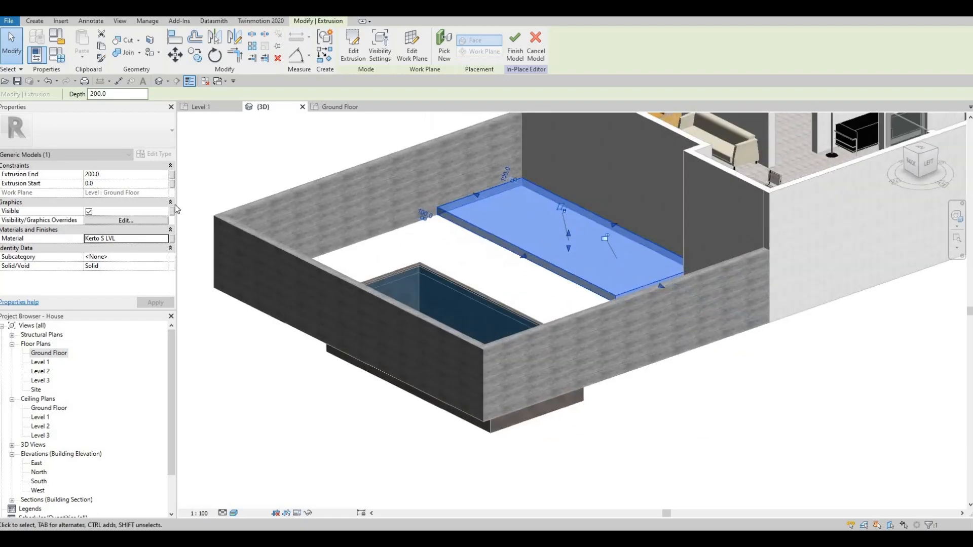
{"action": "left_click", "coordinate": [112, 176]}
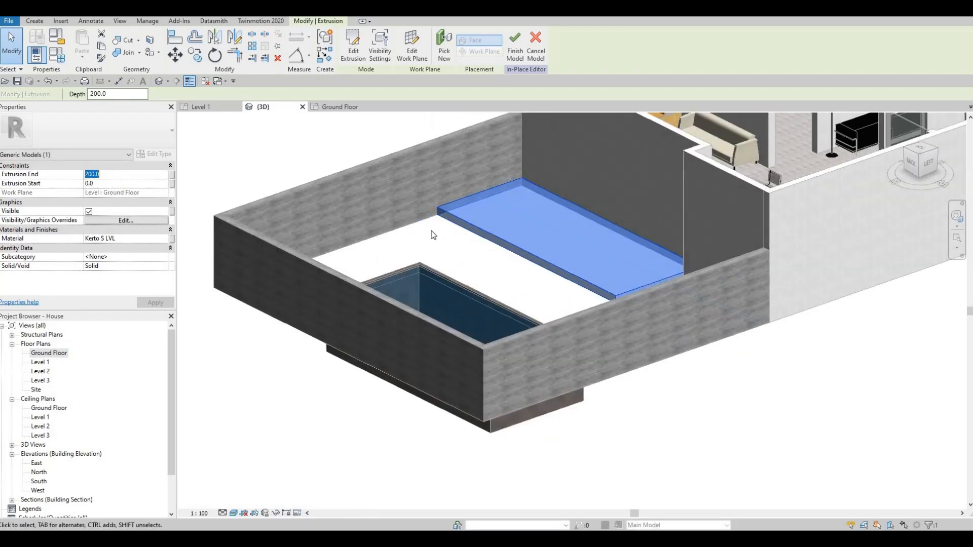
{"action": "left_click", "coordinate": [523, 175]}
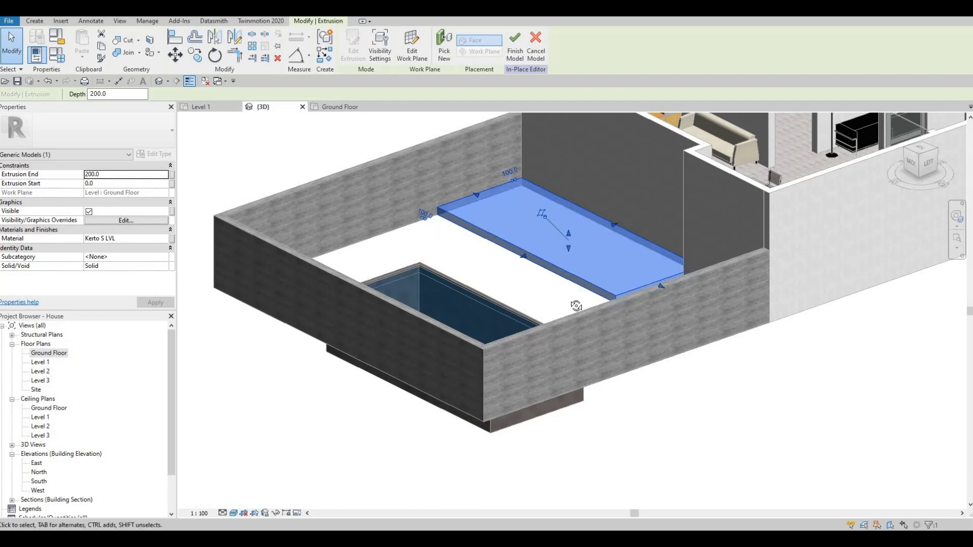
- Deselect the wood deck, check it beside the pool in the 3D view, and finish the in-place model
{"action": "middle_click_drag", "start_coordinate": [576, 306], "coordinate": [572, 262], "text": "shift"}
{"action": "key", "text": "Escape"}
{"action": "key", "text": "Escape"}
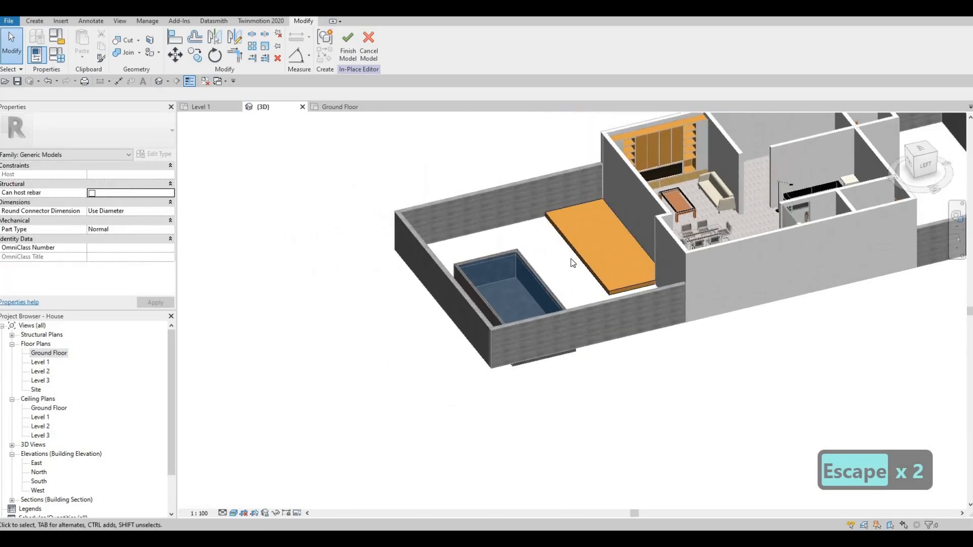
{"action": "key", "text": "Escape"}
{"action": "middle_click_drag", "start_coordinate": [458, 188], "coordinate": [343, 58], "text": "shift"}
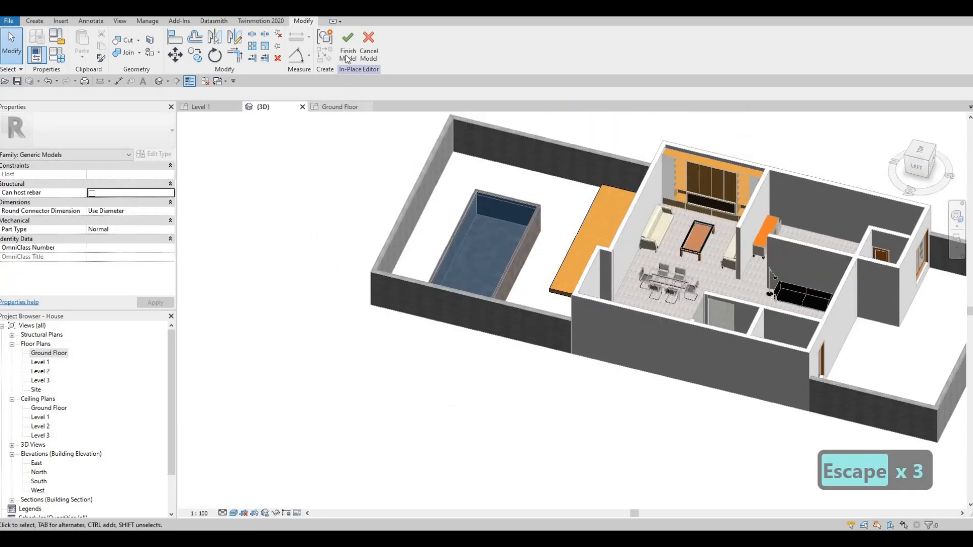
{"action": "left_click", "coordinate": [347, 54]}
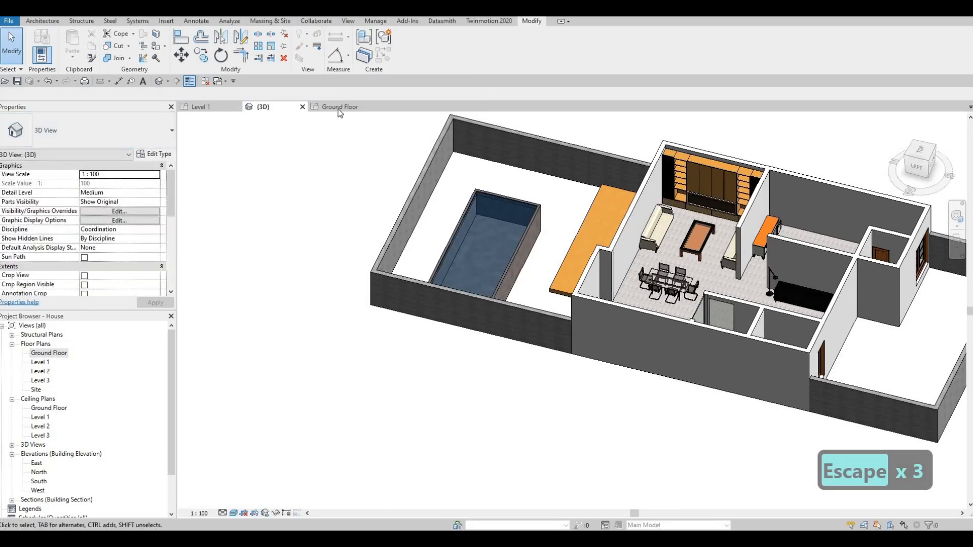
- Switch back to the Ground Floor plan with nothing selected
{"action": "left_click", "coordinate": [339, 107]}
{"action": "scroll", "coordinate": [499, 227], "scroll_direction": "down", "scroll_amount": 4}
{"action": "key", "text": "Escape"}
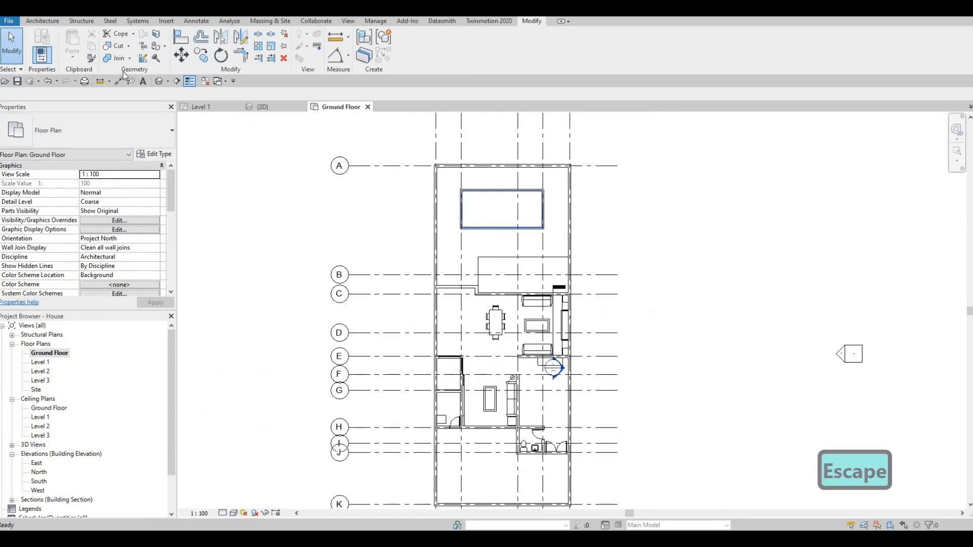
{"action": "middle_click_drag", "start_coordinate": [463, 211], "coordinate": [456, 218]}
{"action": "key", "text": "Escape"}
{"action": "left_click", "coordinate": [42, 20]}
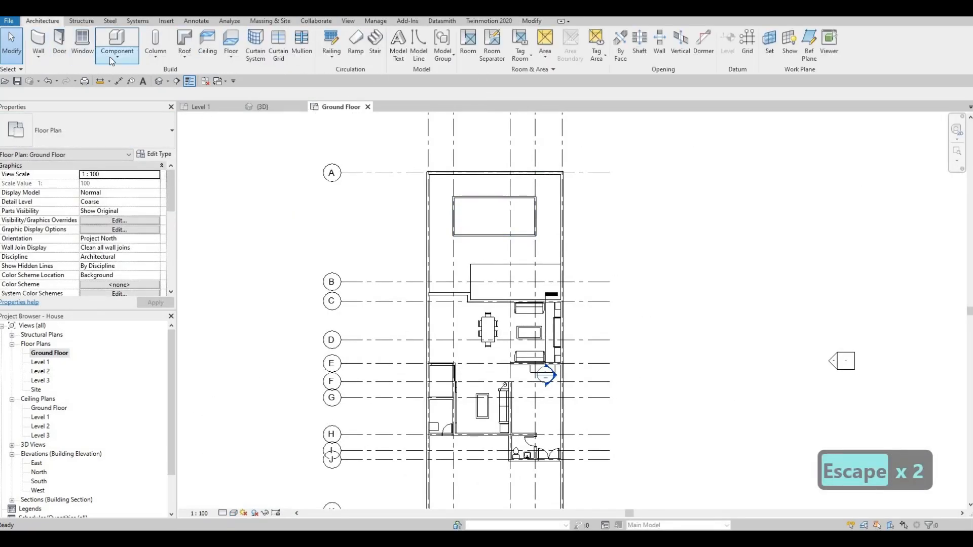
{"action": "left_click", "coordinate": [117, 56]}
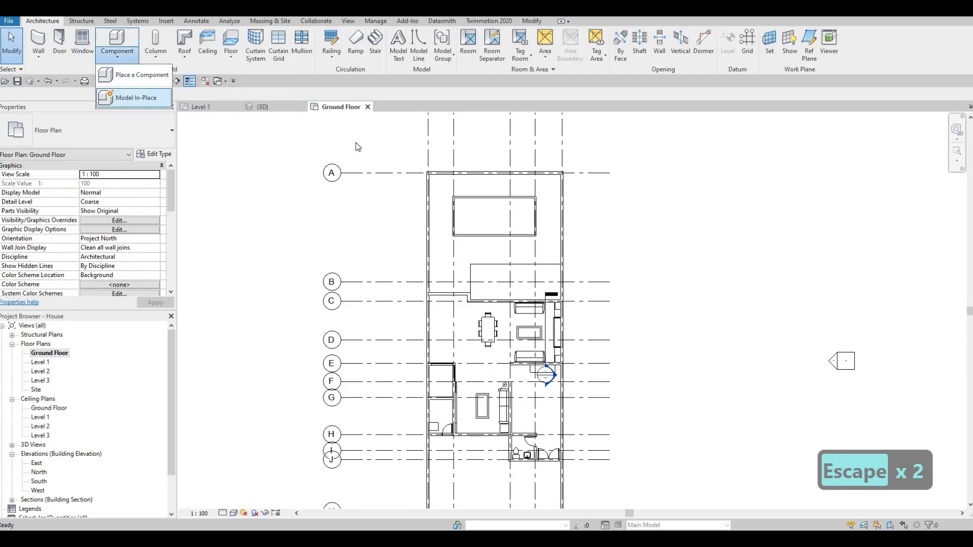
{"action": "left_click", "coordinate": [136, 97]}
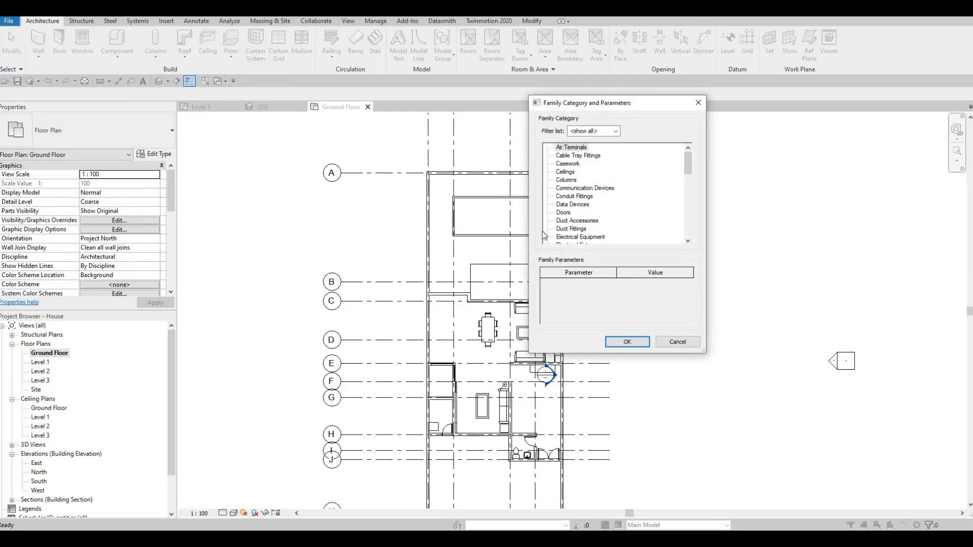
{"action": "key", "text": "Escape"}
{"action": "key", "text": "Escape"}
{"action": "key", "text": "Escape"}
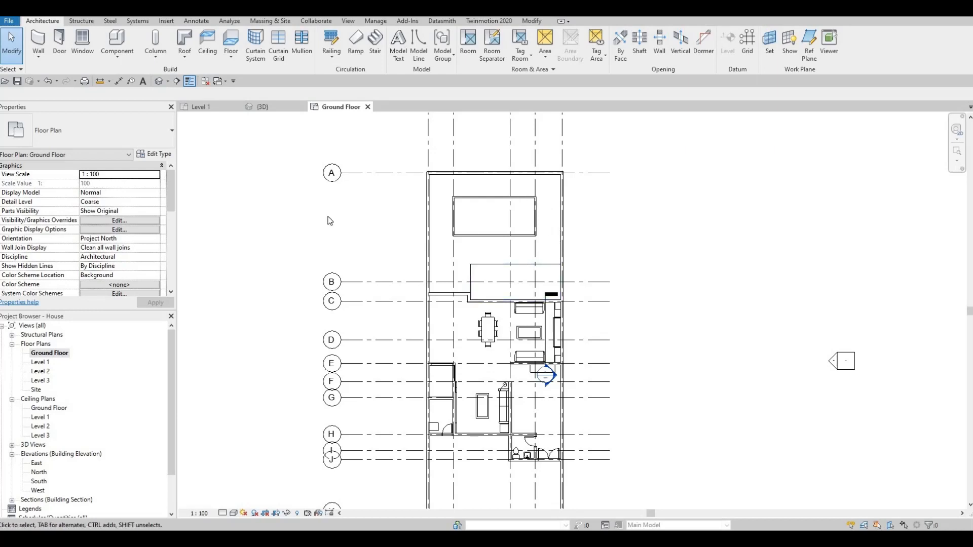
- Start a structural floor and duplicate the FLOOR 1 type as FLOOR 2
{"action": "left_click", "coordinate": [231, 57]}
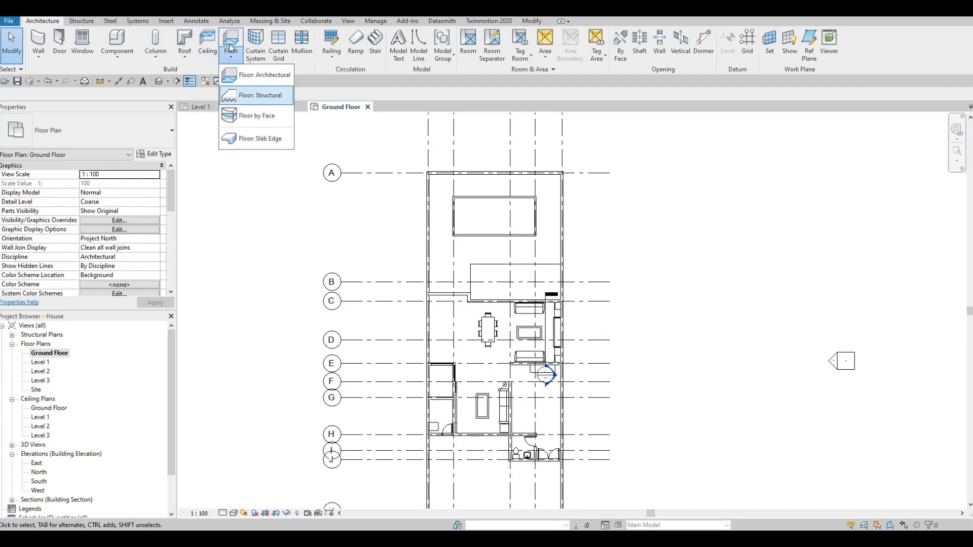
{"action": "left_click", "coordinate": [276, 97]}
{"action": "left_click", "coordinate": [155, 154]}
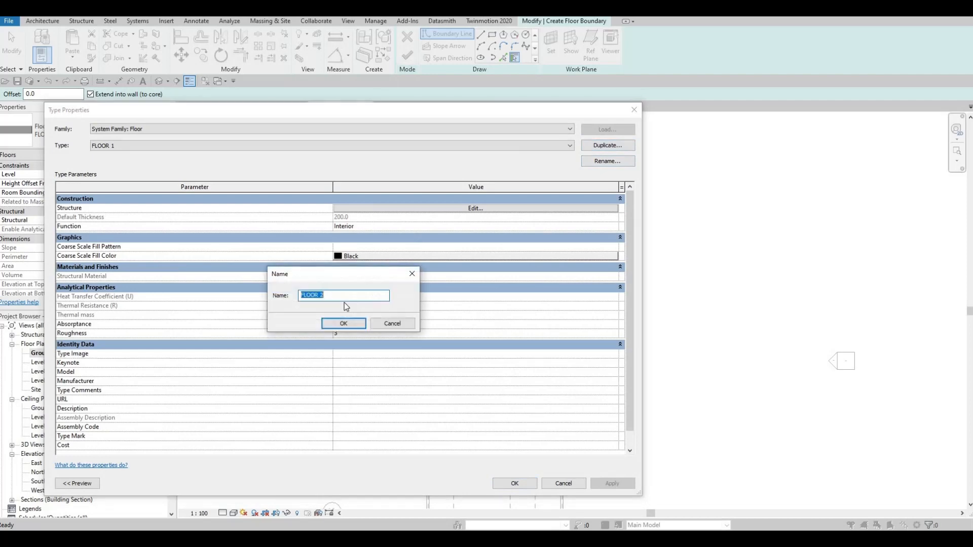
{"action": "key", "text": "Return"}
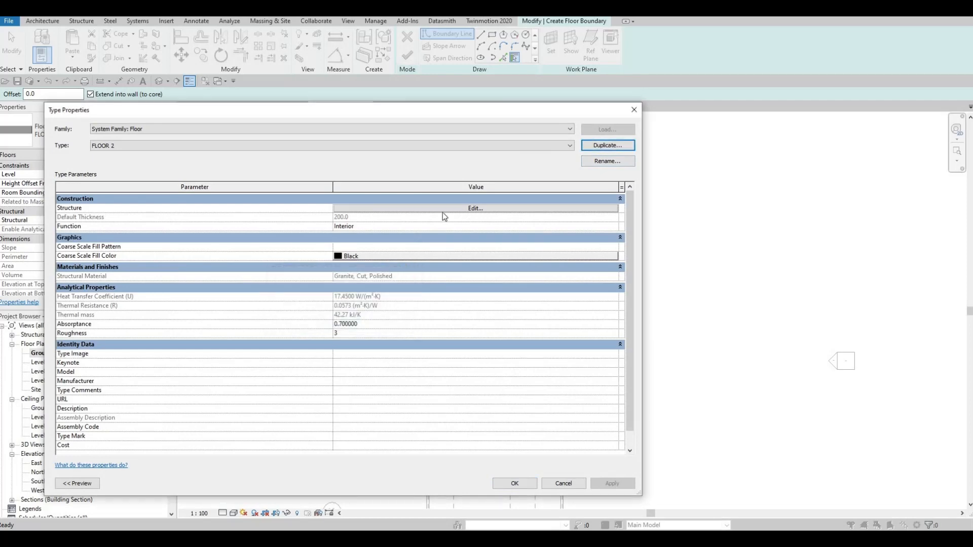
- Set the FLOOR 2 structure layer's material to Grass from the AEC materials library and accept the floor type
{"action": "left_click", "coordinate": [442, 208]}
{"action": "left_click", "coordinate": [304, 210]}
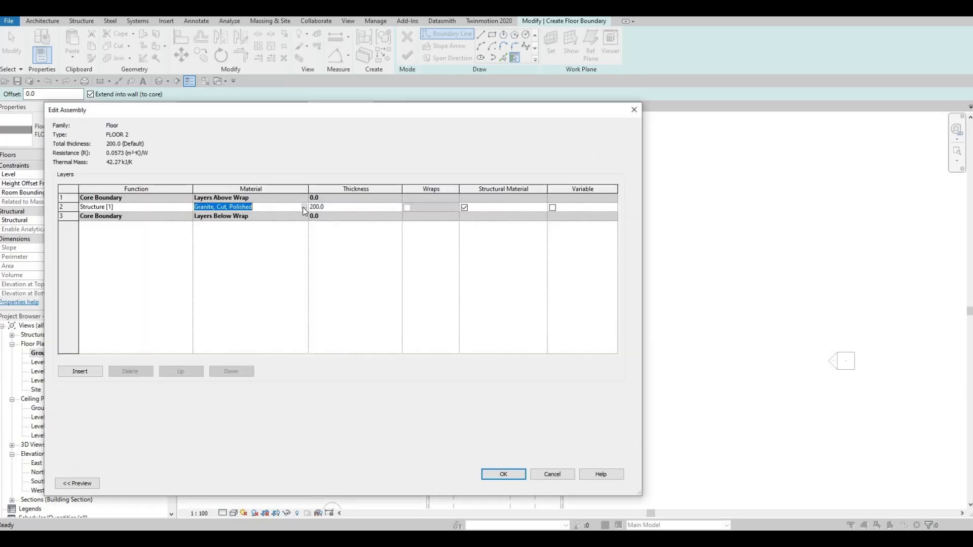
{"action": "left_click", "coordinate": [304, 207]}
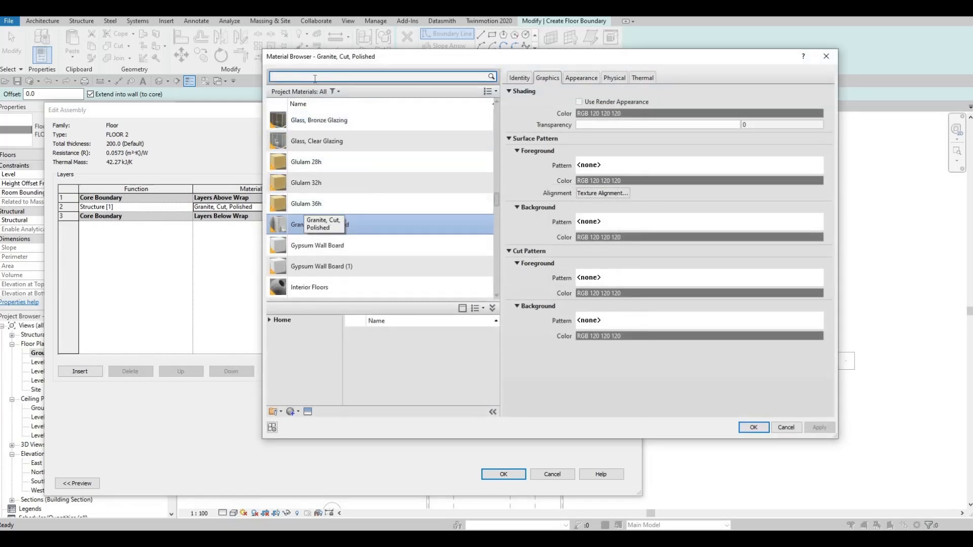
{"action": "type", "text": "GRASS"}
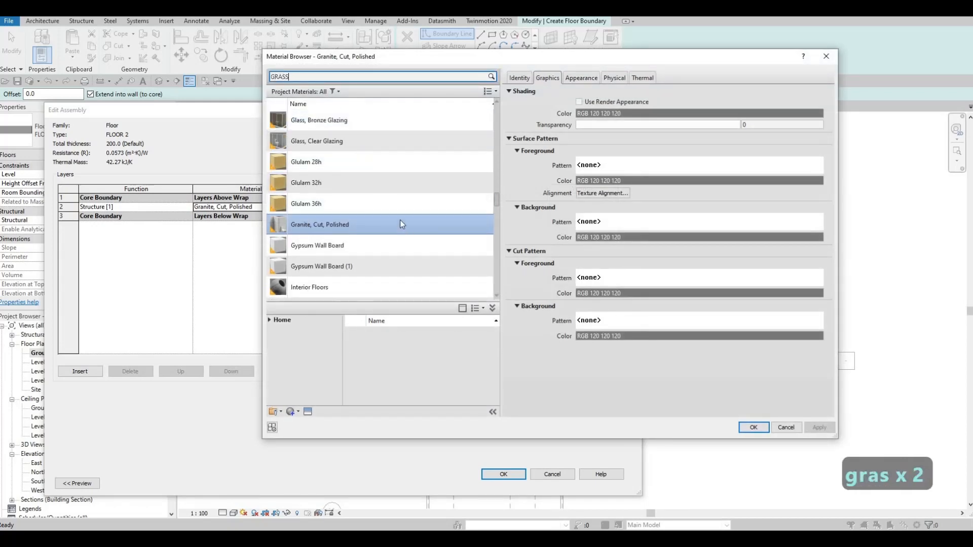
{"action": "left_click", "coordinate": [482, 336]}
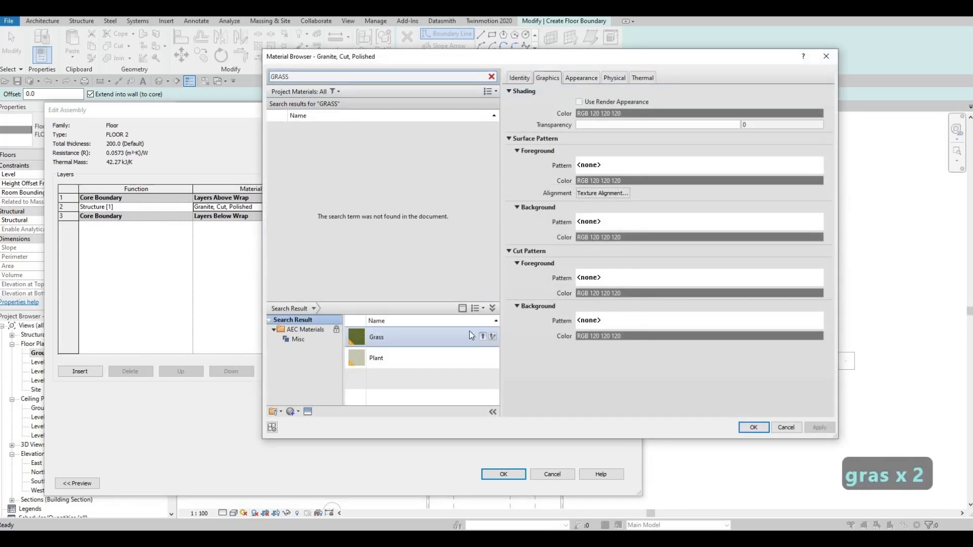
{"action": "left_click", "coordinate": [746, 428]}
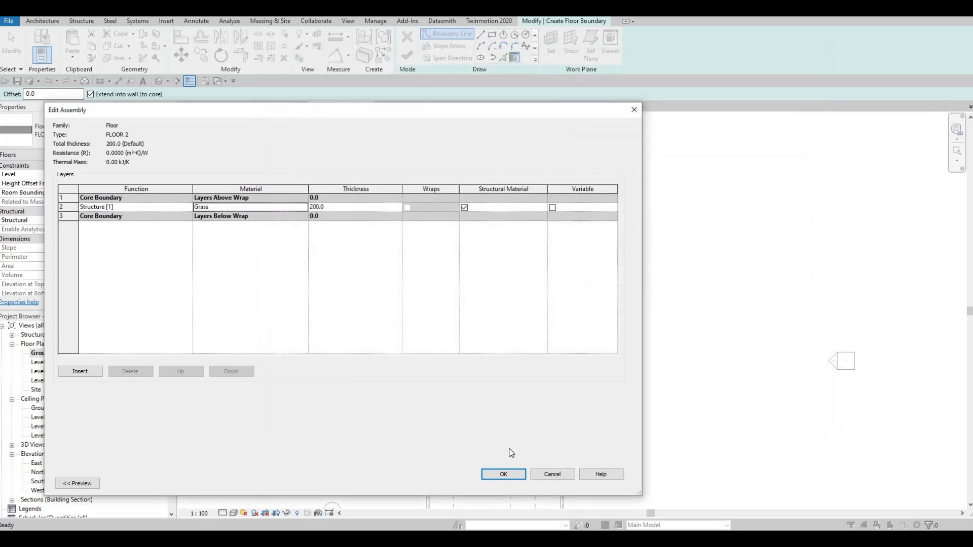
{"action": "key", "text": "Return"}
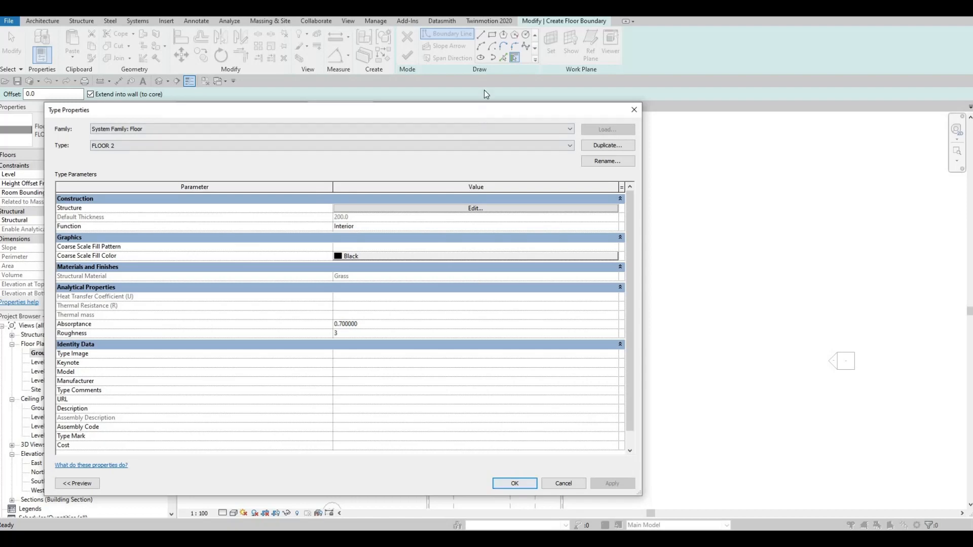
{"action": "key", "text": "Return"}
- Sketch a rectangular floor boundary about 2800 by 1470 between the left yard wall and the deck, and extend its right edge to the deck
{"action": "scroll", "coordinate": [485, 291], "scroll_direction": "up", "scroll_amount": 5}
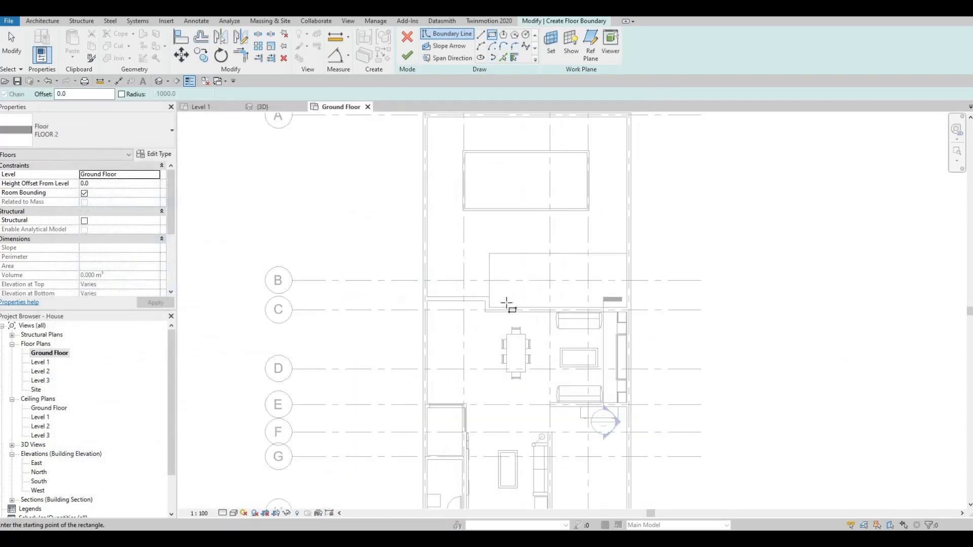
{"action": "left_click", "coordinate": [507, 307]}
{"action": "key", "text": "Escape"}
{"action": "left_click", "coordinate": [499, 306]}
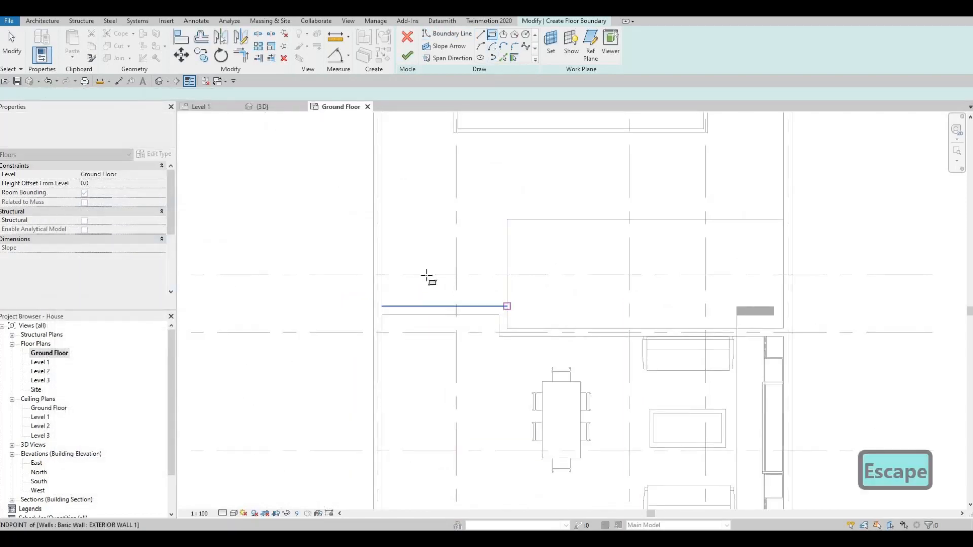
{"action": "left_click", "coordinate": [382, 245]}
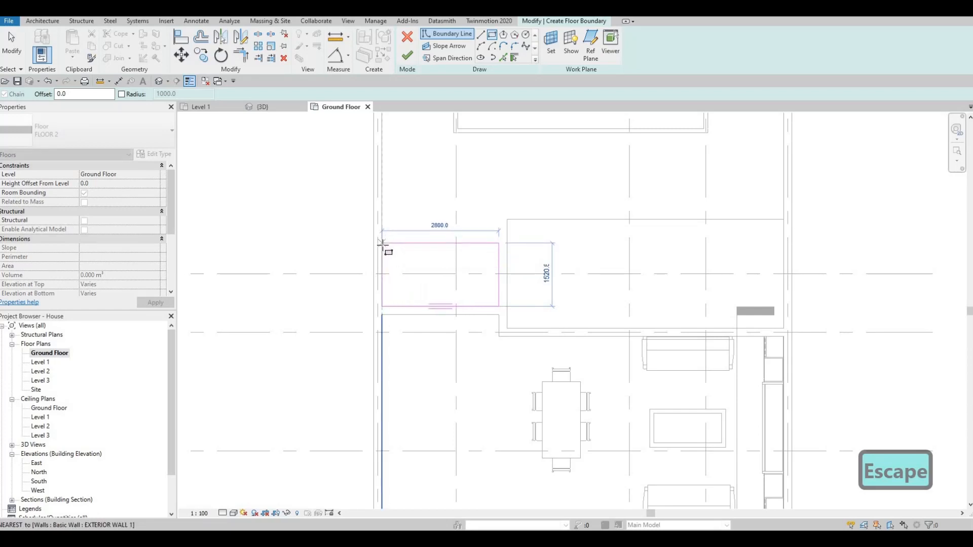
{"action": "key", "text": "Escape"}
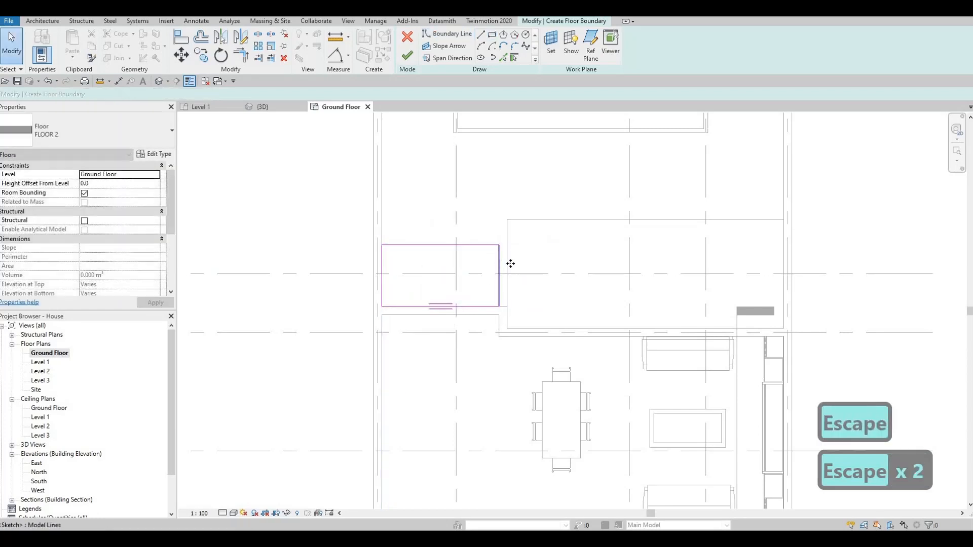
{"action": "left_click", "coordinate": [509, 263]}
{"action": "left_click_drag", "start_coordinate": [511, 263], "coordinate": [508, 263]}
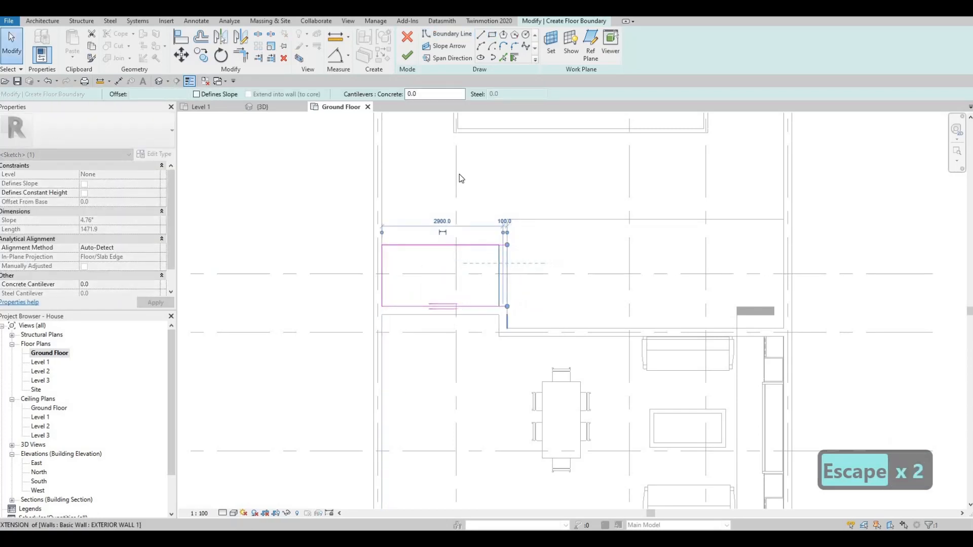
{"action": "key", "text": "Escape"}
- Sketch a 600 by 4100 boundary strip along the right yard wall, starting level with the pool's lower edge
{"action": "middle_click_drag", "start_coordinate": [463, 179], "coordinate": [426, 216]}
{"action": "scroll", "coordinate": [428, 218], "scroll_direction": "down", "scroll_amount": 1}
{"action": "middle_click_drag", "start_coordinate": [695, 209], "coordinate": [665, 306]}
{"action": "left_click", "coordinate": [676, 274]}
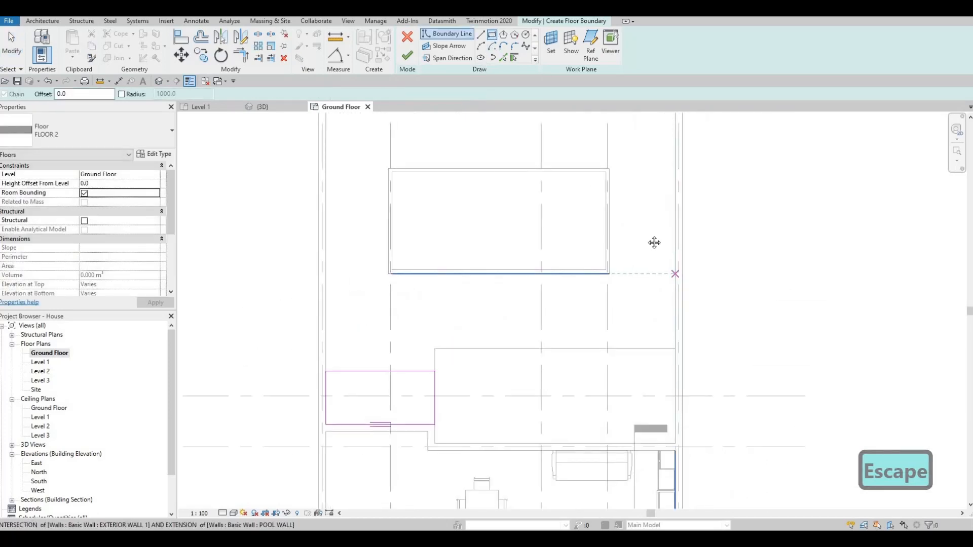
{"action": "left_click", "coordinate": [649, 200]}
{"action": "middle_click_drag", "start_coordinate": [658, 127], "coordinate": [648, 203]}
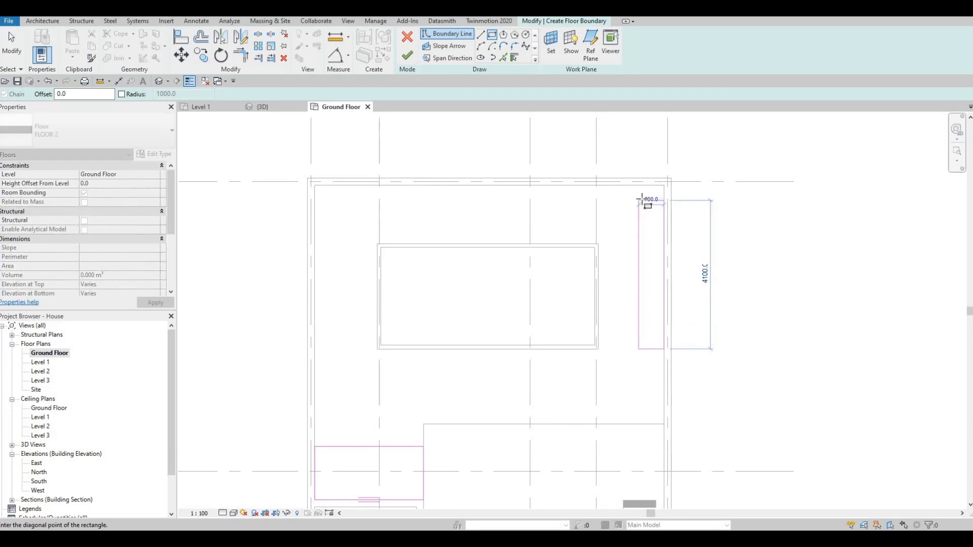
{"action": "key", "text": "Escape"}
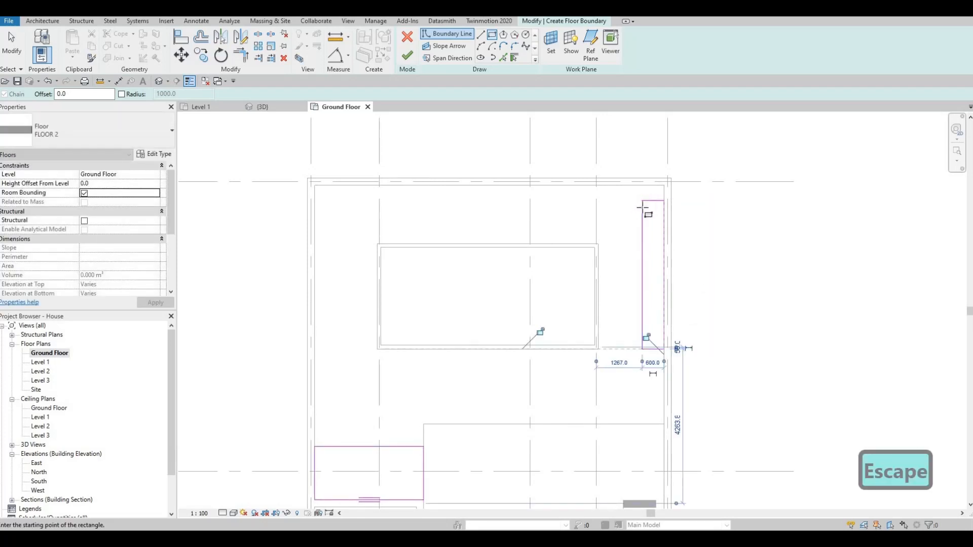
- Sketch a strip about 4900 by 600 along the rear wall and a short, narrow strip along the left yard wall
{"action": "left_click", "coordinate": [640, 185]}
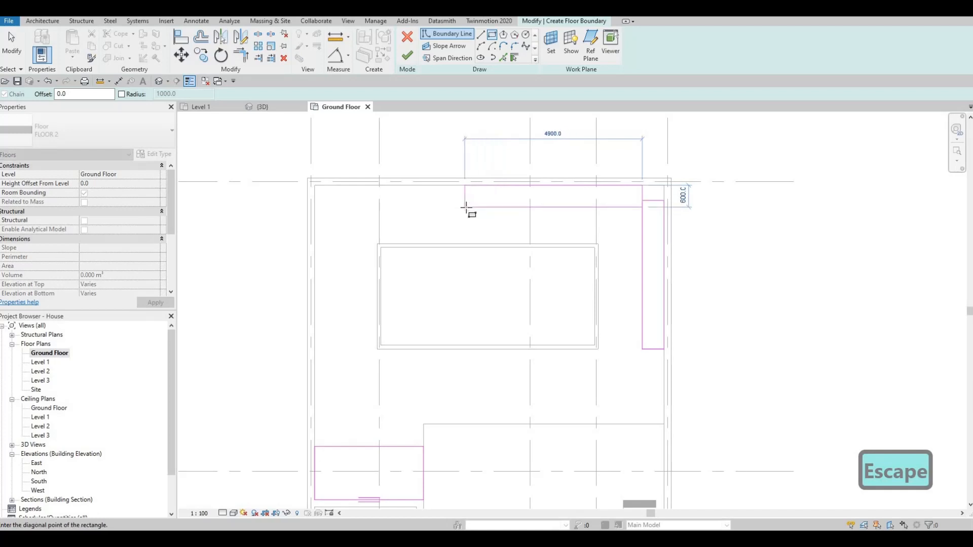
{"action": "key", "text": "Escape"}
{"action": "left_click", "coordinate": [412, 212]}
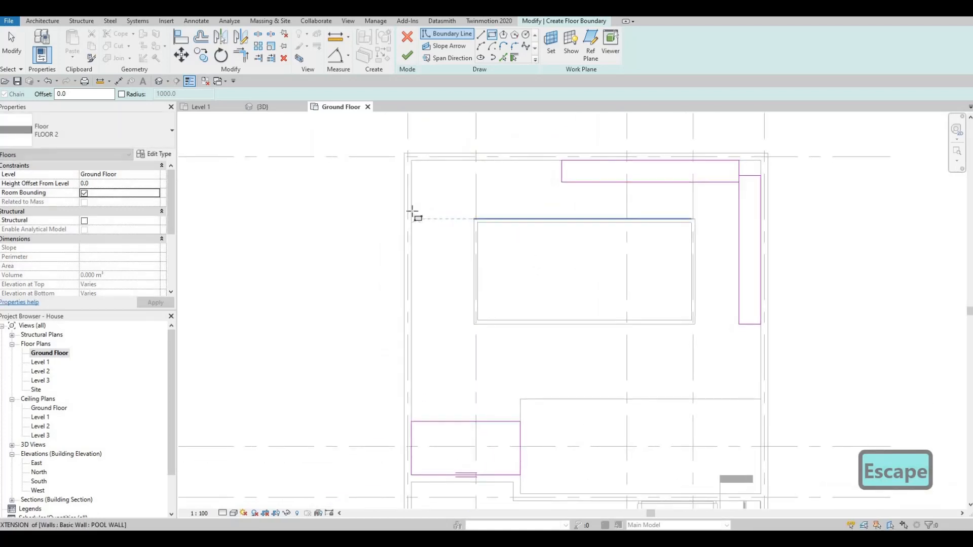
{"action": "left_click", "coordinate": [433, 269]}
{"action": "key", "text": "Escape"}
{"action": "key", "text": "Escape"}
{"action": "key", "text": "Escape"}
- Trim the left strip's inner edge and the upper edge of the rectangle beside the deck to a corner
{"action": "middle_click_drag", "start_coordinate": [449, 328], "coordinate": [461, 303]}
{"action": "key", "text": "t"}
{"action": "key", "text": "r"}
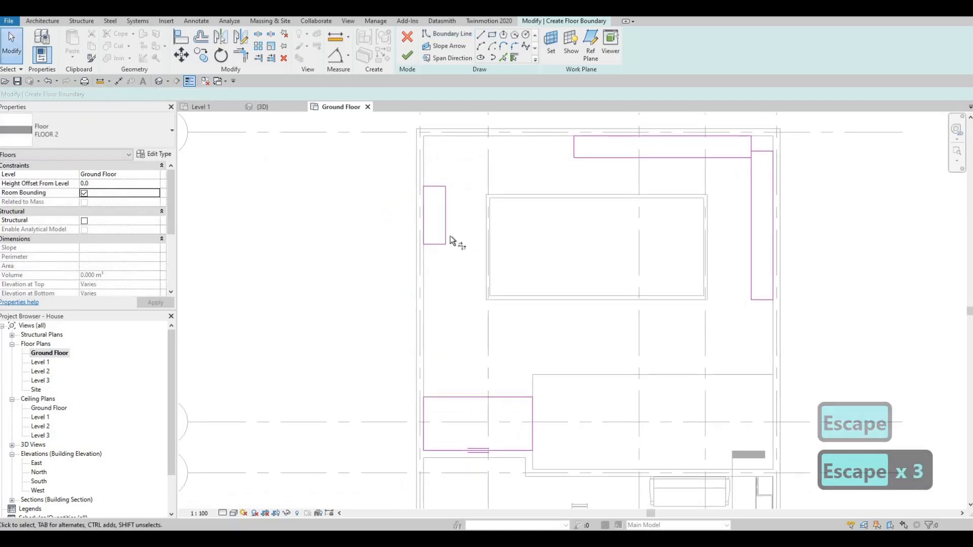
{"action": "left_click", "coordinate": [446, 236]}
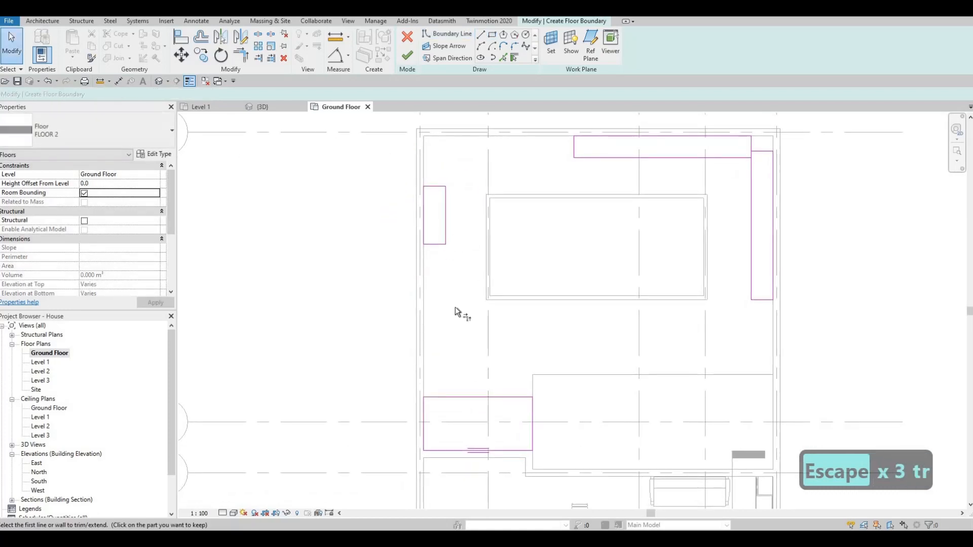
{"action": "left_click", "coordinate": [463, 397]}
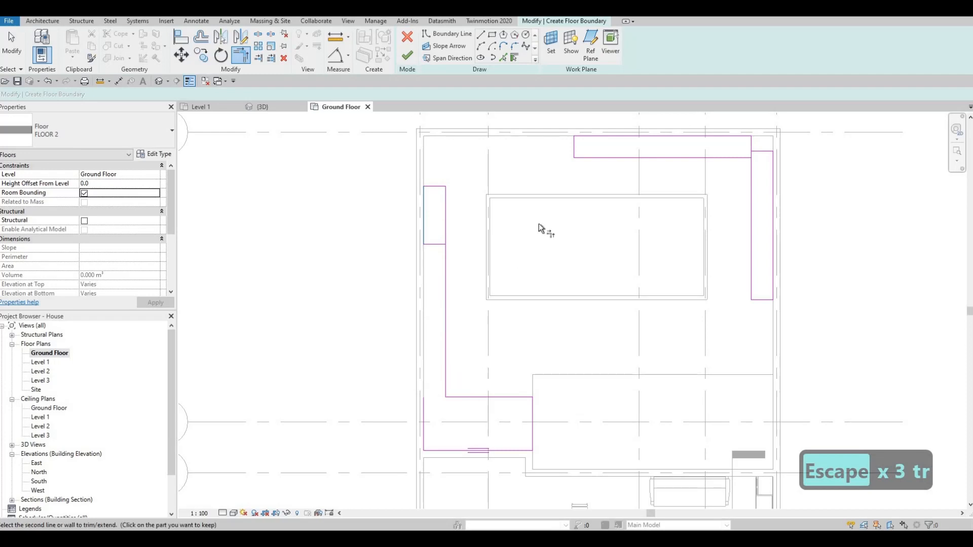
{"action": "key", "text": "Escape"}
{"action": "key", "text": "Escape"}
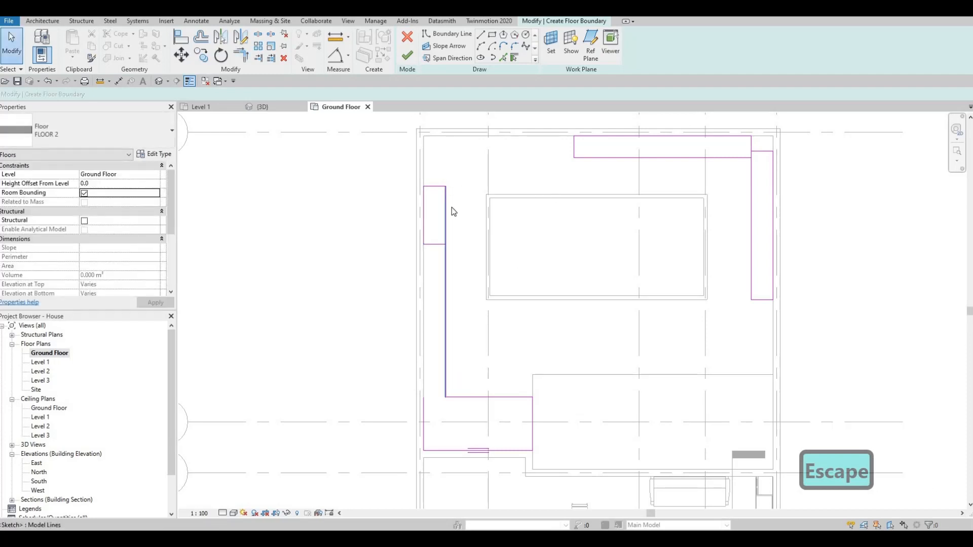
- Trim the rear strip's inner edge to corners with the inner edges of the left and right strips
{"action": "key", "text": "t"}
{"action": "key", "text": "r"}
{"action": "left_click", "coordinate": [445, 202]}
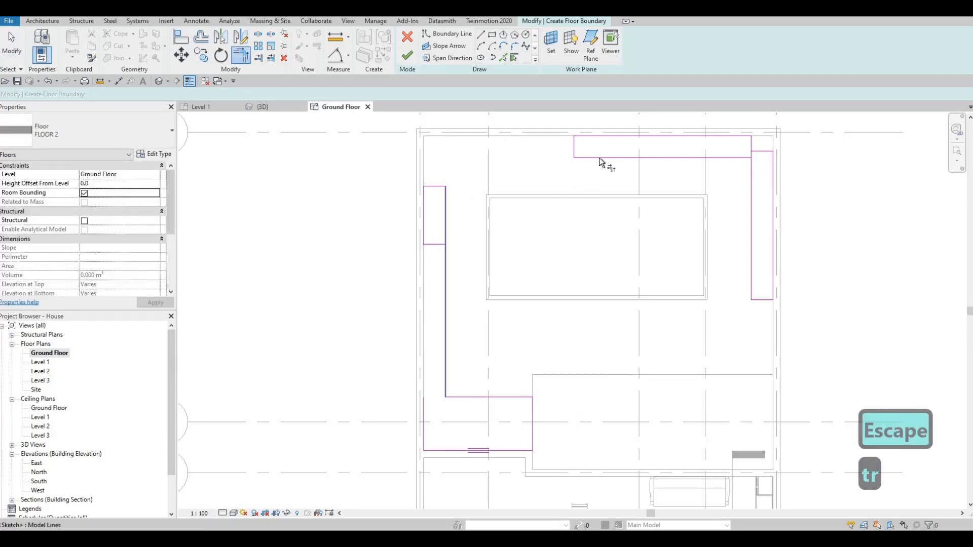
{"action": "left_click", "coordinate": [706, 158]}
{"action": "left_click", "coordinate": [752, 177]}
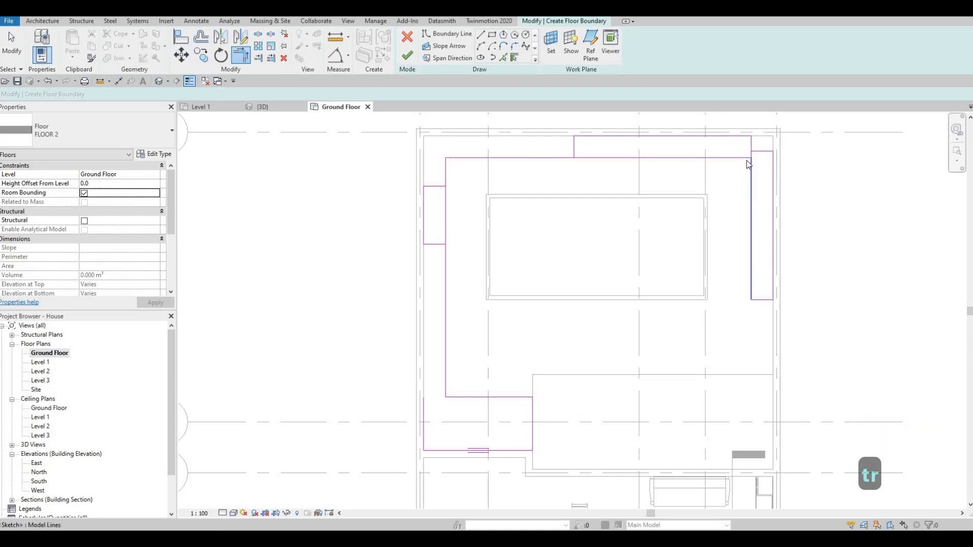
{"action": "key", "text": "Escape"}
{"action": "key", "text": "Escape"}
- Delete the leftover end lines of the rear, left and right strips and the outer line of the rectangle beside the deck
{"action": "left_click", "coordinate": [752, 147]}
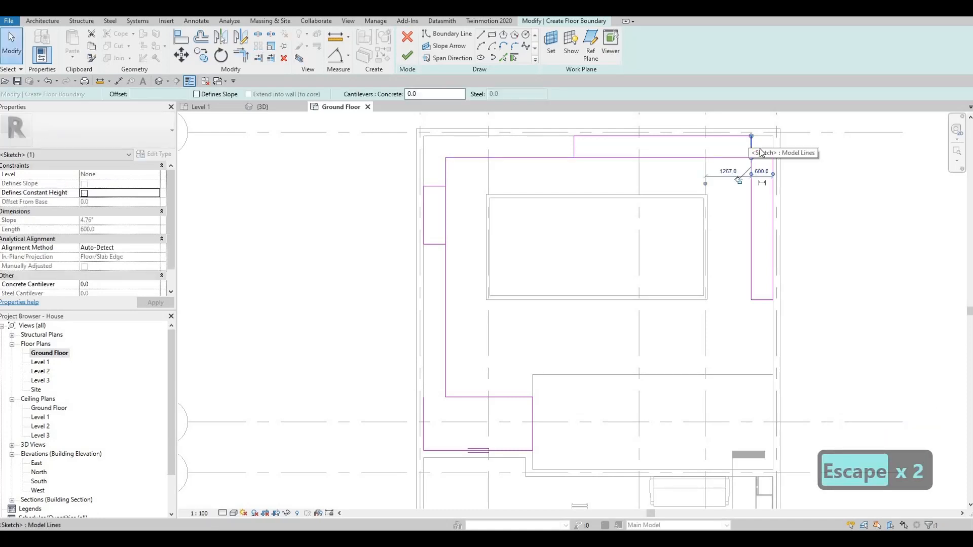
{"action": "key", "text": "Delete"}
{"action": "key", "text": "Delete"}
{"action": "left_click", "coordinate": [573, 145]}
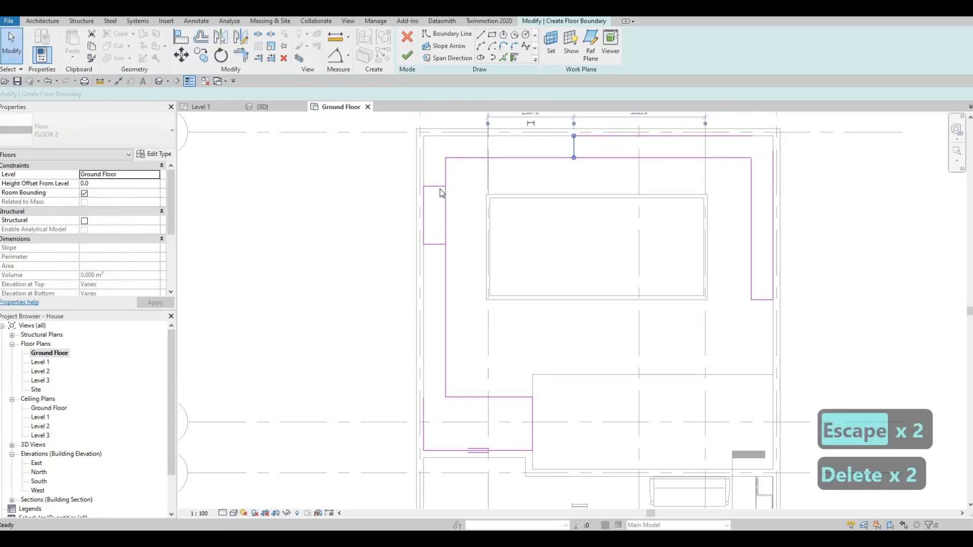
{"action": "key", "text": "Delete"}
{"action": "left_click", "coordinate": [440, 187]}
{"action": "key", "text": "Delete"}
{"action": "middle_click_drag", "start_coordinate": [436, 248], "coordinate": [431, 205]}
{"action": "left_click", "coordinate": [430, 203]}
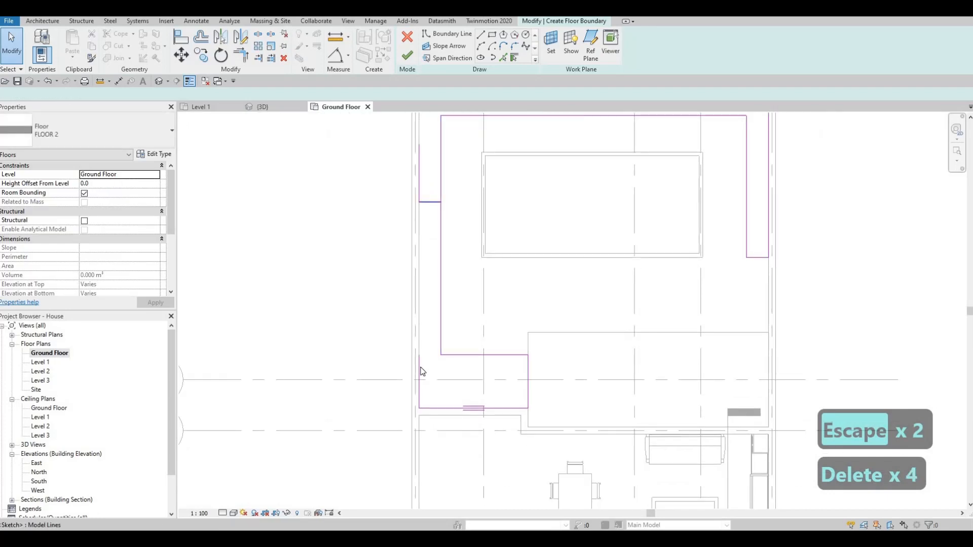
{"action": "key", "text": "Delete"}
{"action": "left_click", "coordinate": [419, 368]}
{"action": "key", "text": "Delete"}
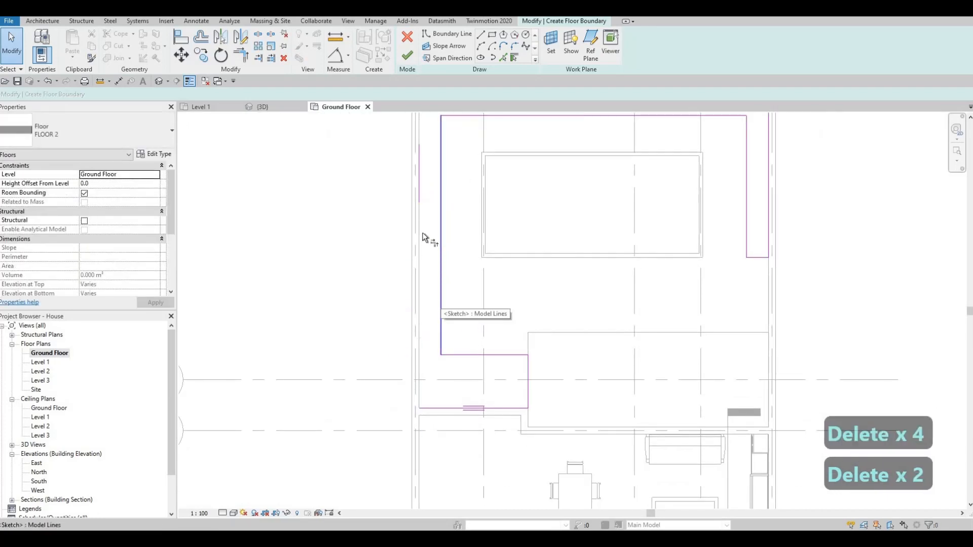
- Trim the outer boundary lines along the left, rear and right yard walls into one closed loop
{"action": "key", "text": "t"}
{"action": "key", "text": "r"}
{"action": "left_click", "coordinate": [434, 407]}
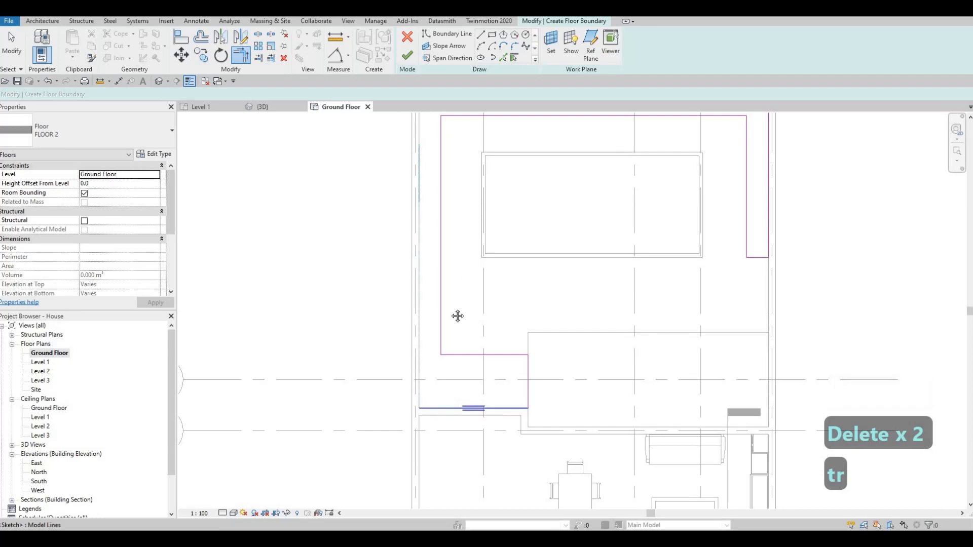
{"action": "left_click", "coordinate": [419, 199]}
{"action": "middle_click_drag", "start_coordinate": [419, 160], "coordinate": [409, 240]}
{"action": "left_click", "coordinate": [409, 241]}
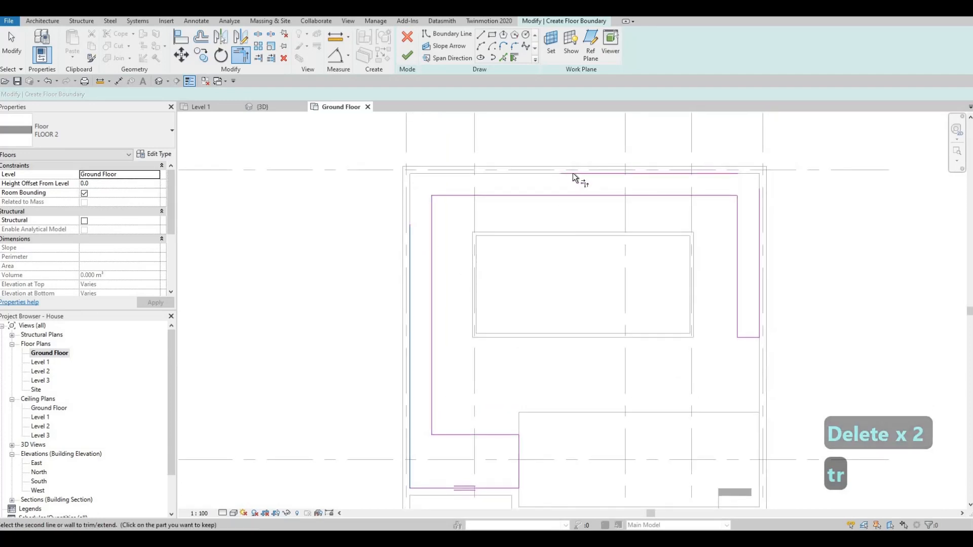
{"action": "left_click", "coordinate": [626, 177]}
{"action": "left_click", "coordinate": [626, 177]}
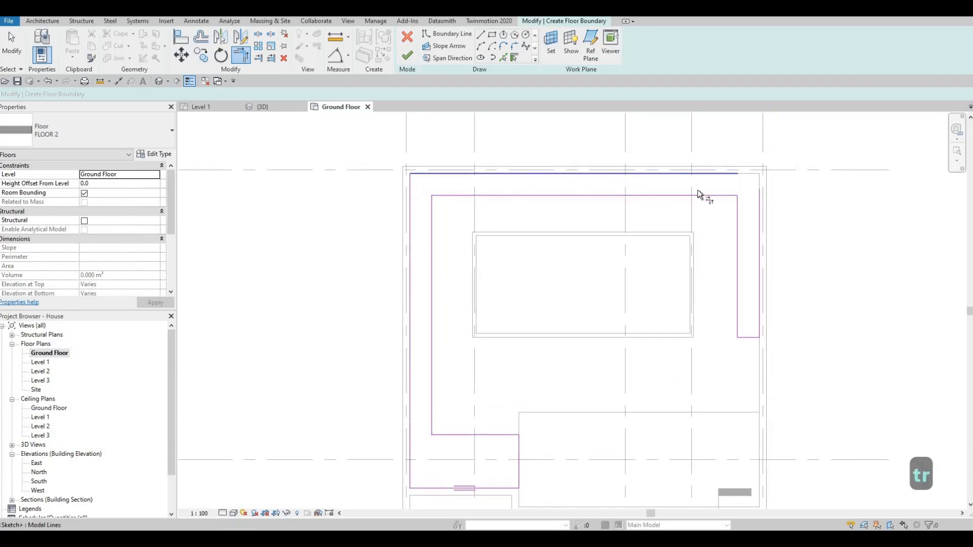
{"action": "left_click", "coordinate": [757, 199]}
{"action": "scroll", "coordinate": [677, 266], "scroll_direction": "down", "scroll_amount": 2}
{"action": "key", "text": "Escape"}
{"action": "key", "text": "Escape"}
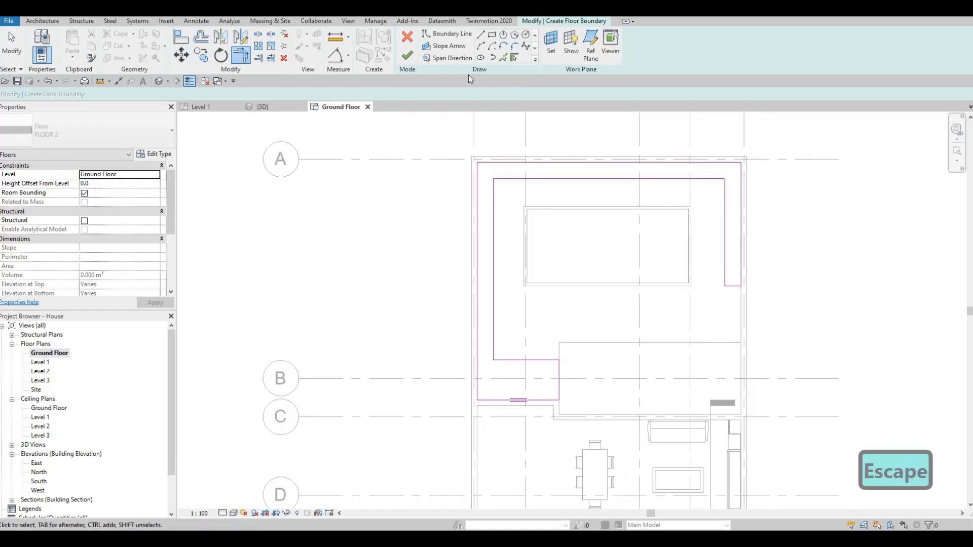
- Finish the grass floor sketch and deselect the new floor
{"action": "key", "text": "Escape"}
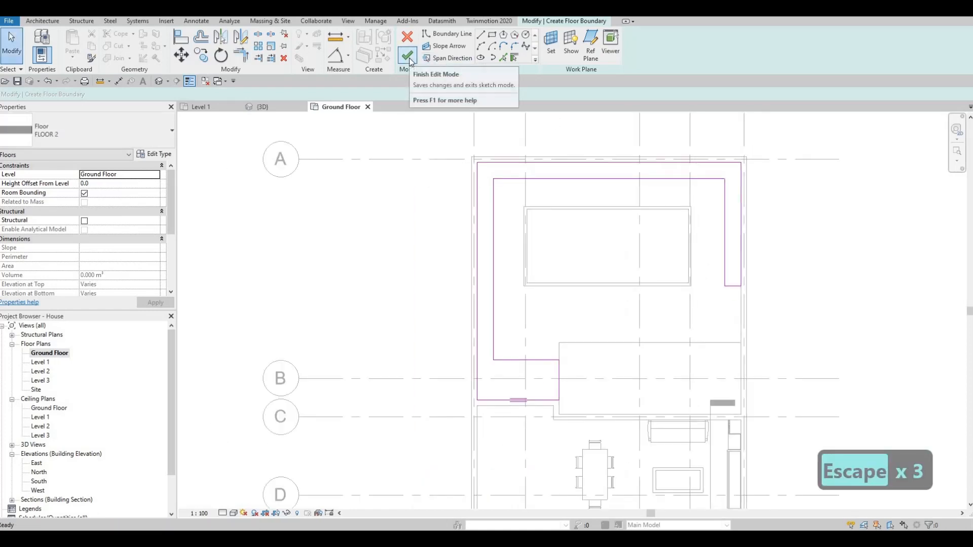
{"action": "left_click", "coordinate": [409, 56]}
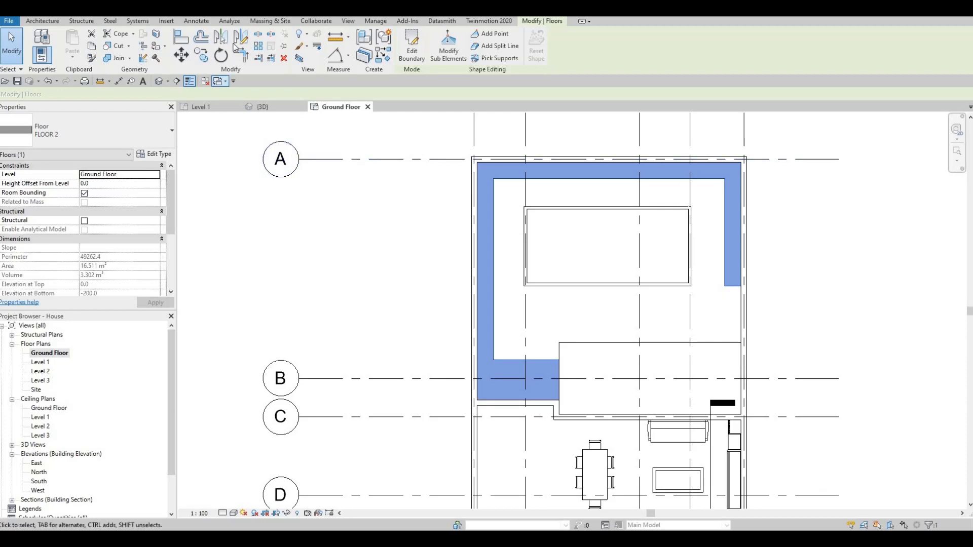
{"action": "key", "text": "Escape"}
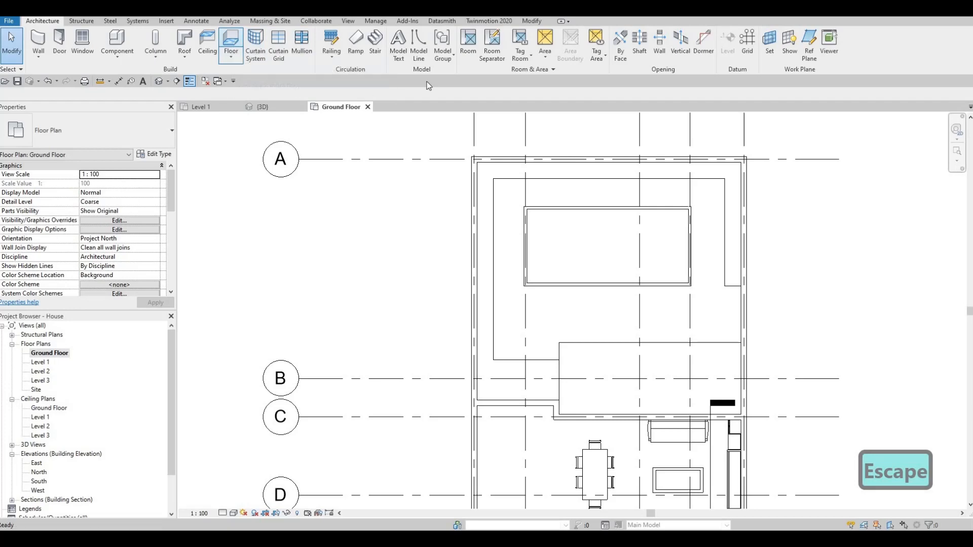
- Start another floor, duplicate the FLOOR 2 type as FLOOR 3 and open its layer structure
{"action": "left_click", "coordinate": [152, 155]}
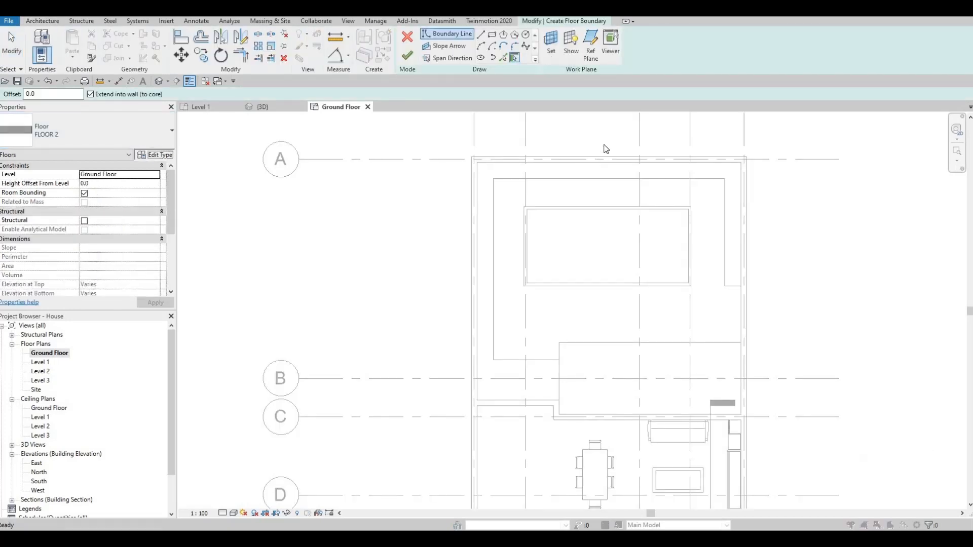
{"action": "left_click", "coordinate": [344, 325]}
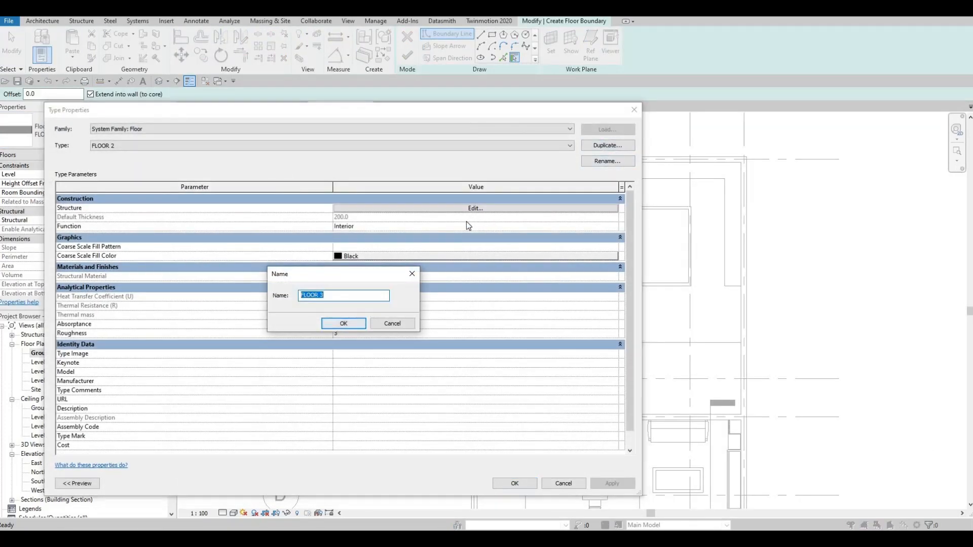
{"action": "left_click", "coordinate": [344, 209]}
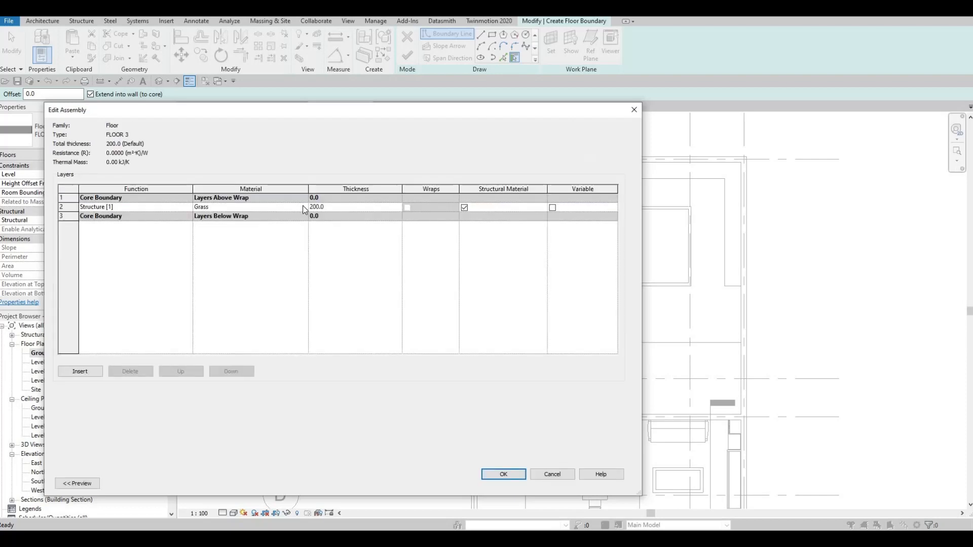
- Assign the library material Concrete, Broom Finish to the structure layer of floor type FLOOR 3 and accept the type changes
{"action": "left_click", "coordinate": [303, 206]}
{"action": "left_click", "coordinate": [269, 321]}
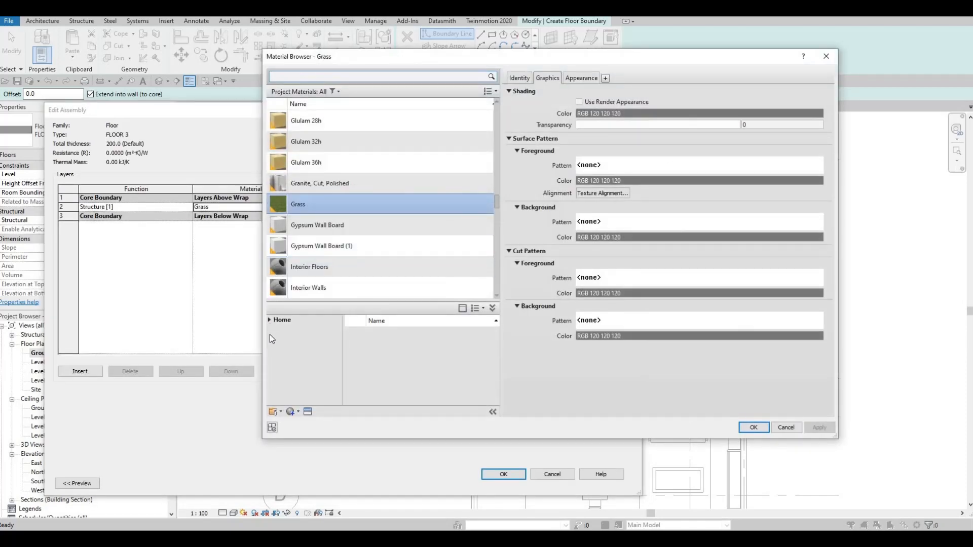
{"action": "double_click", "coordinate": [276, 340]}
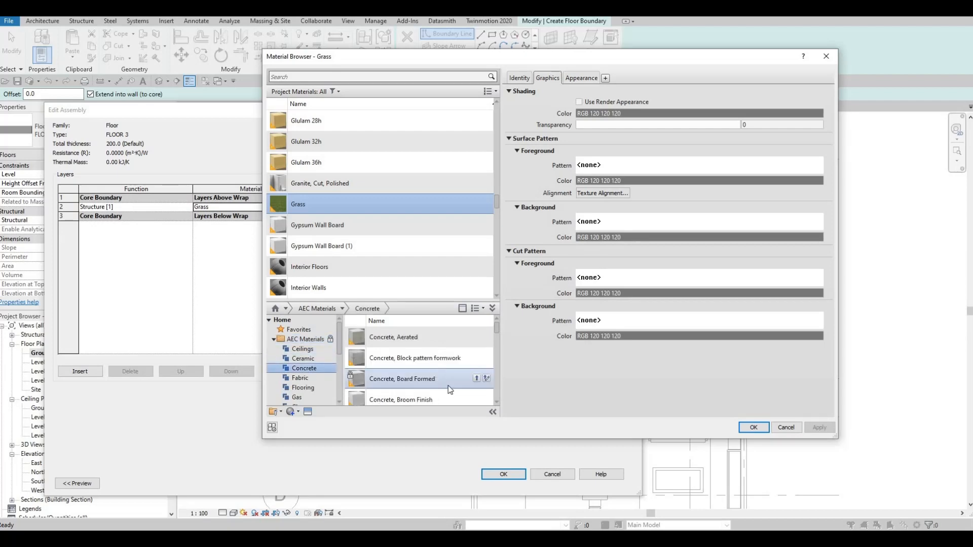
{"action": "left_click", "coordinate": [476, 395]}
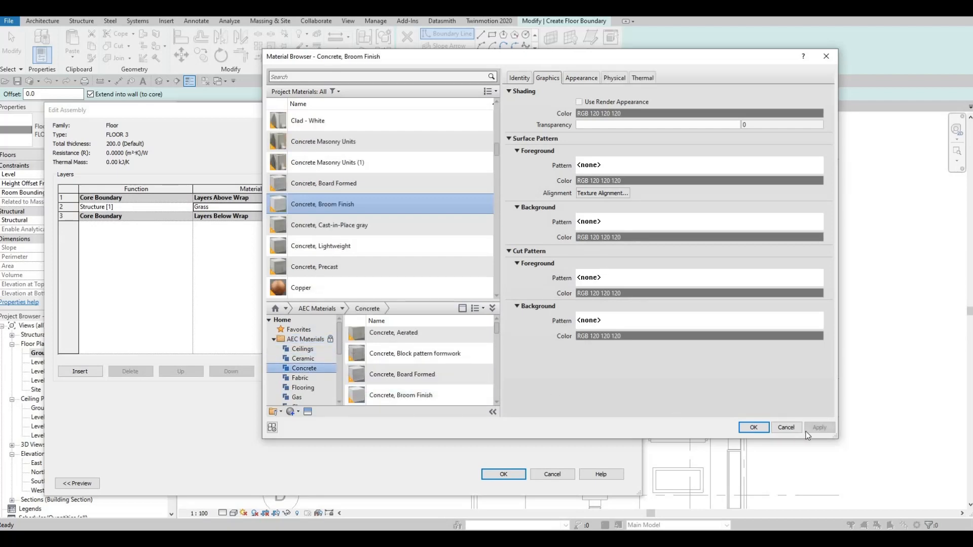
{"action": "left_click", "coordinate": [759, 430]}
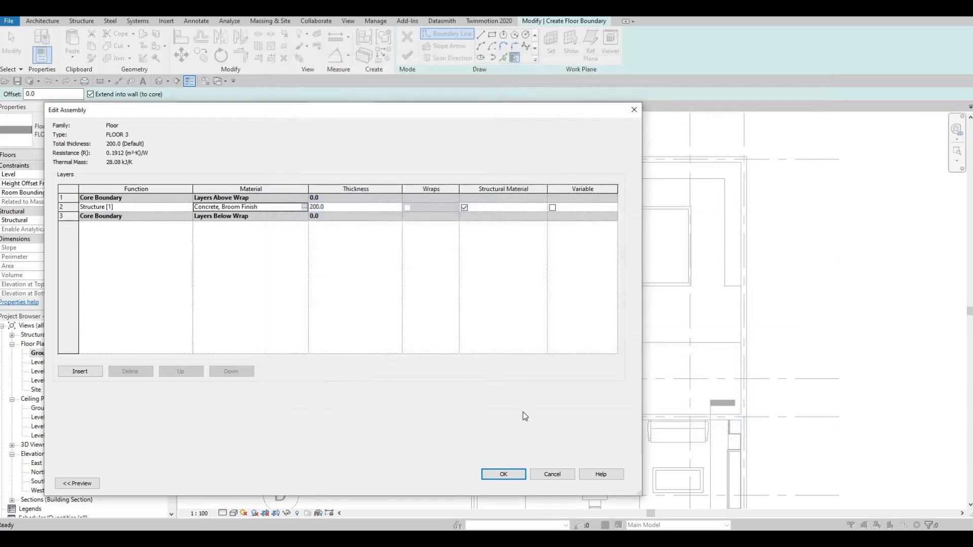
{"action": "left_click", "coordinate": [506, 476]}
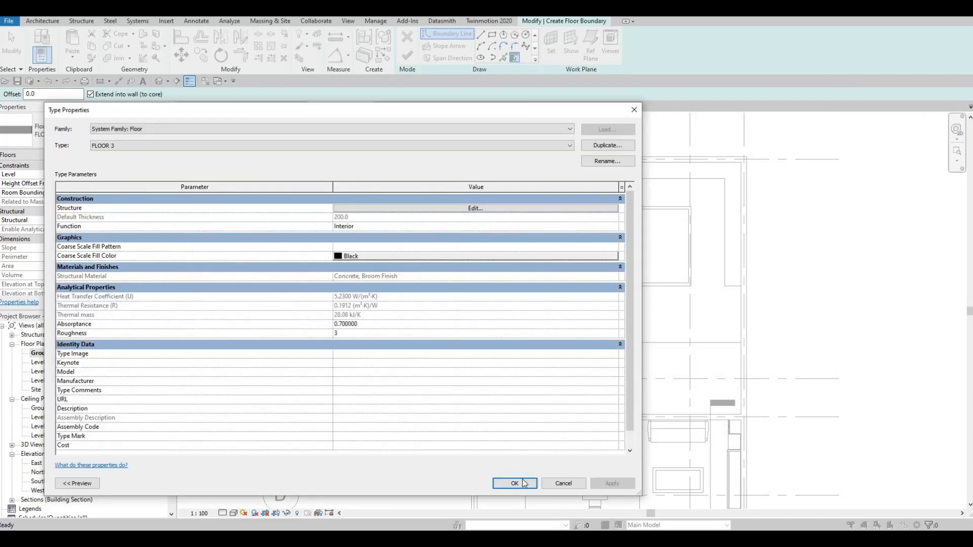
{"action": "left_click", "coordinate": [524, 483]}
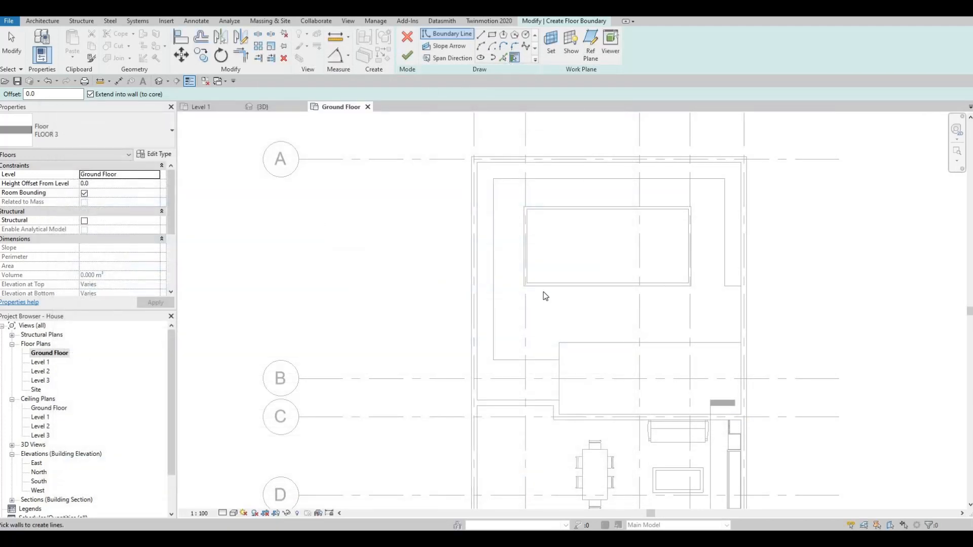
- Create the outer floor boundary around the pool from the inner edges of the grass floor, the side wall face and the deck edges
{"action": "key", "text": "p"}
{"action": "key", "text": "l"}
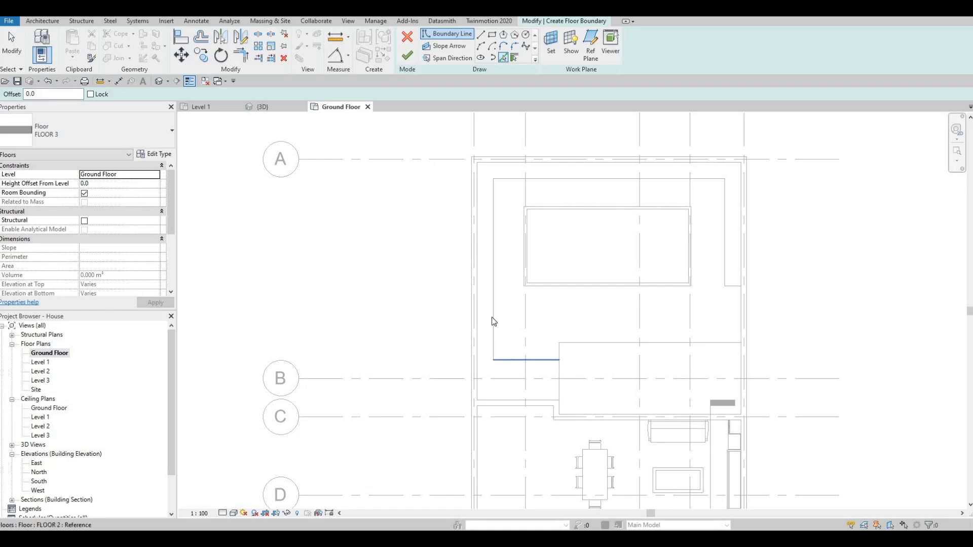
{"action": "left_click", "coordinate": [492, 321]}
{"action": "left_click", "coordinate": [538, 186]}
{"action": "left_click", "coordinate": [720, 205]}
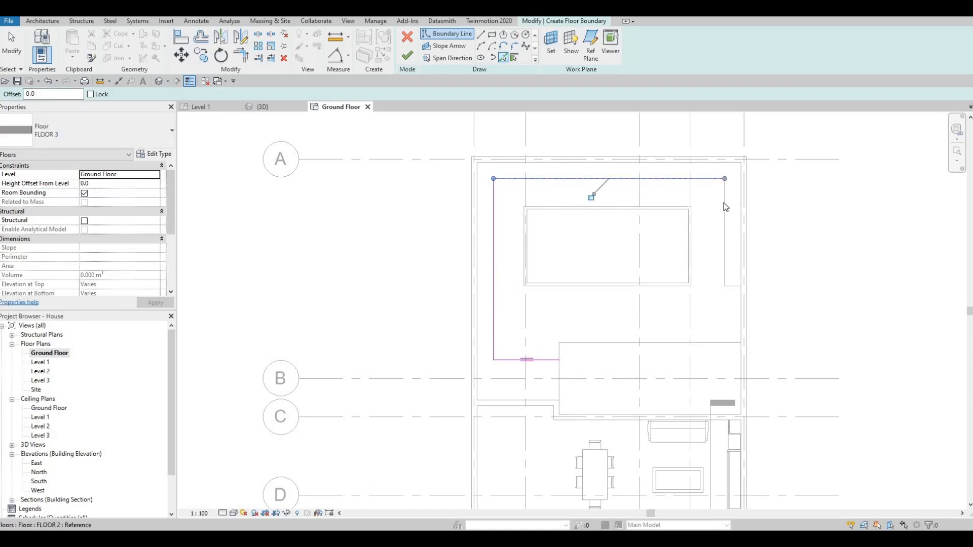
{"action": "left_click", "coordinate": [738, 288]}
{"action": "left_click", "coordinate": [734, 286]}
{"action": "left_click", "coordinate": [740, 300]}
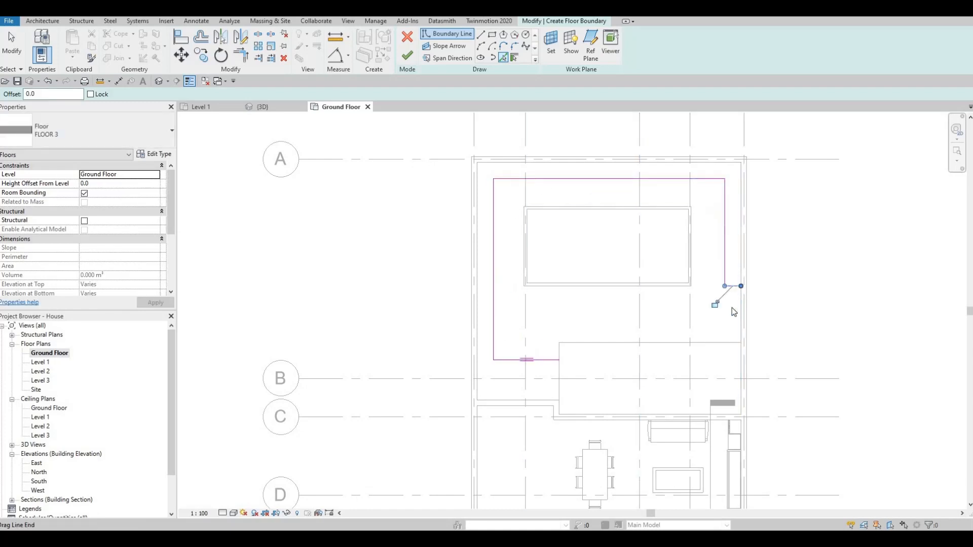
{"action": "left_click", "coordinate": [559, 346]}
{"action": "left_click", "coordinate": [557, 351]}
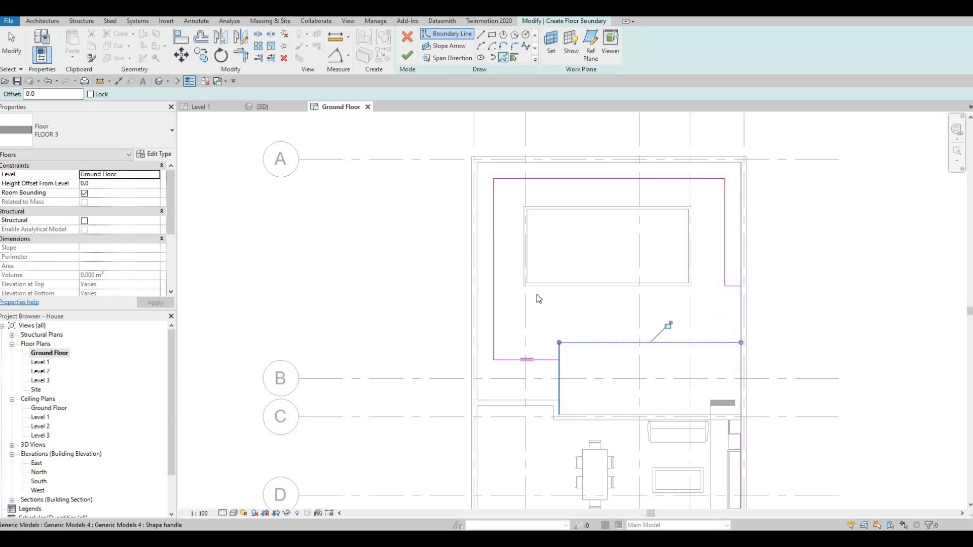
- Add the four outer edges of the pool wall to the floor boundary as an inner opening
{"action": "left_click", "coordinate": [534, 287]}
{"action": "left_click", "coordinate": [523, 256]}
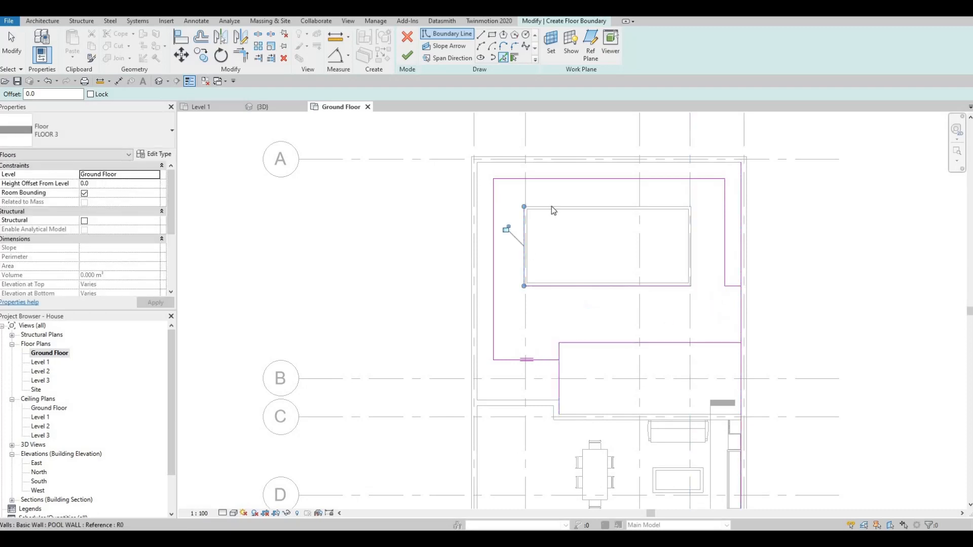
{"action": "left_click", "coordinate": [551, 207]}
{"action": "left_click", "coordinate": [693, 236]}
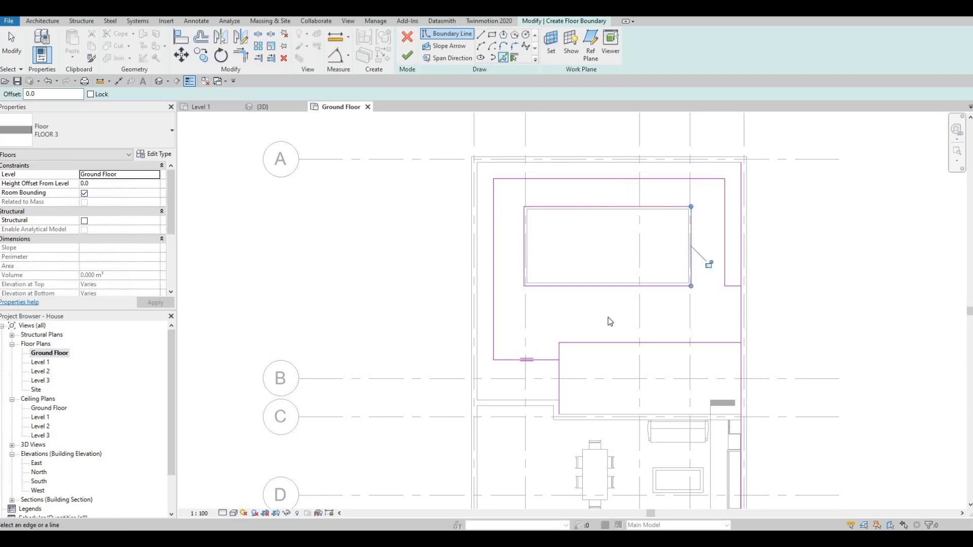
{"action": "key", "text": "Escape"}
- Trim the boundary corner where the short grass edge near grid B meets the deck's side edge, and try to finish the sketch
{"action": "middle_click_drag", "start_coordinate": [595, 336], "coordinate": [608, 306]}
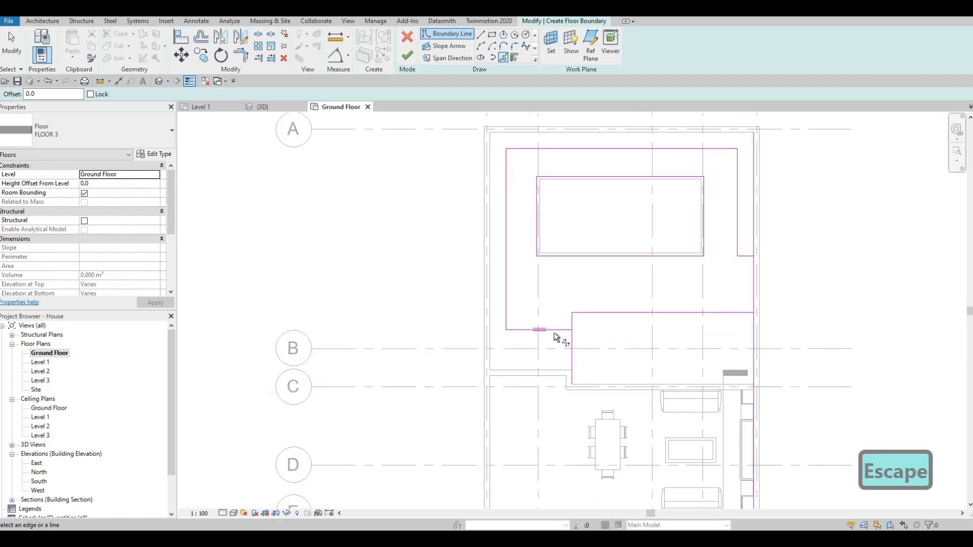
{"action": "key", "text": "t"}
{"action": "key", "text": "r"}
{"action": "left_click", "coordinate": [556, 330]}
{"action": "left_click", "coordinate": [571, 323]}
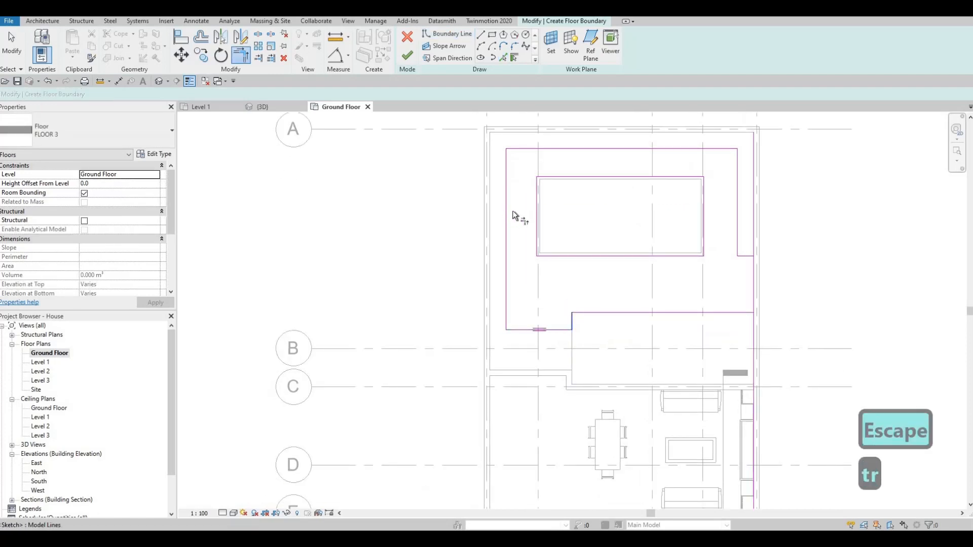
{"action": "left_click", "coordinate": [411, 57]}
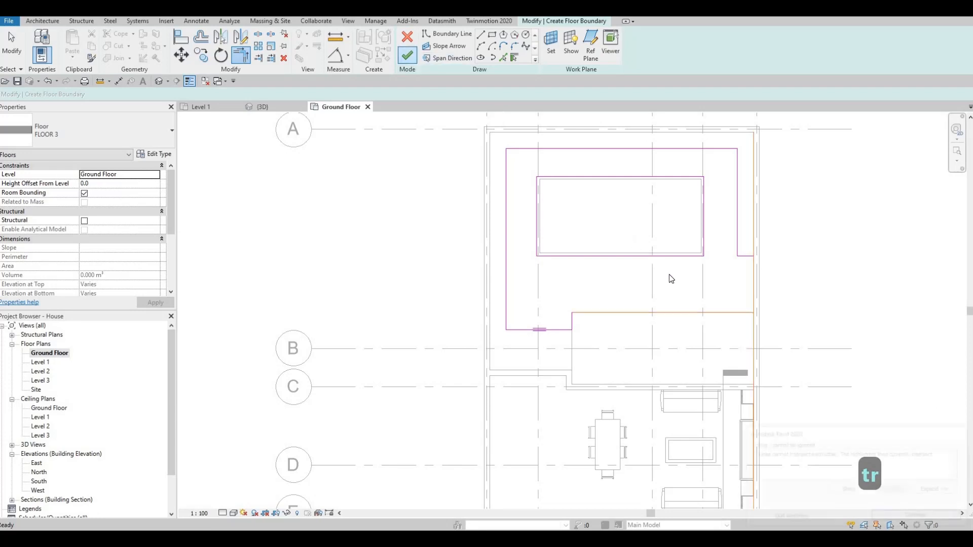
- Trim the deck edge and the side wall line into a closed boundary corner and finish the floor
{"action": "key", "text": "Escape"}
{"action": "key", "text": "Escape"}
{"action": "key", "text": "t"}
{"action": "key", "text": "r"}
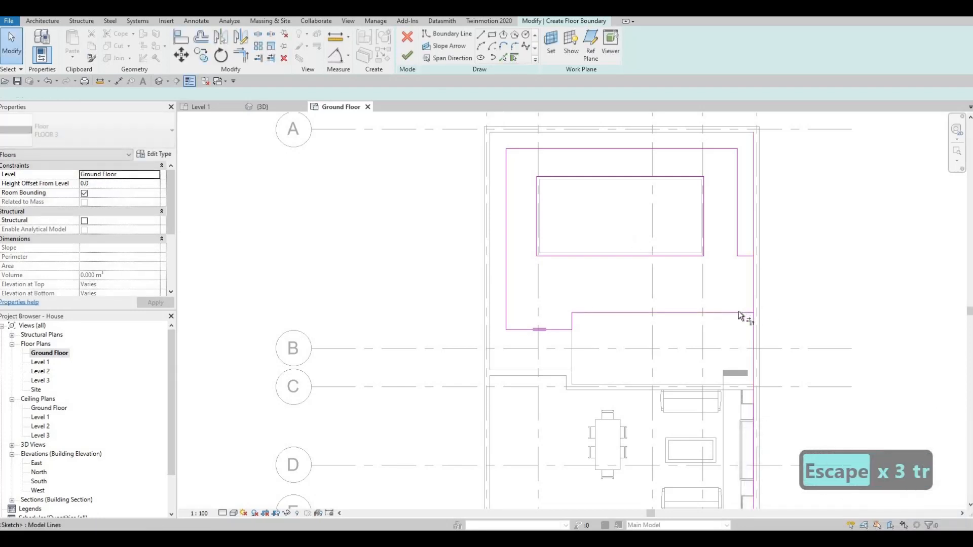
{"action": "left_click", "coordinate": [738, 311]}
{"action": "left_click", "coordinate": [752, 287]}
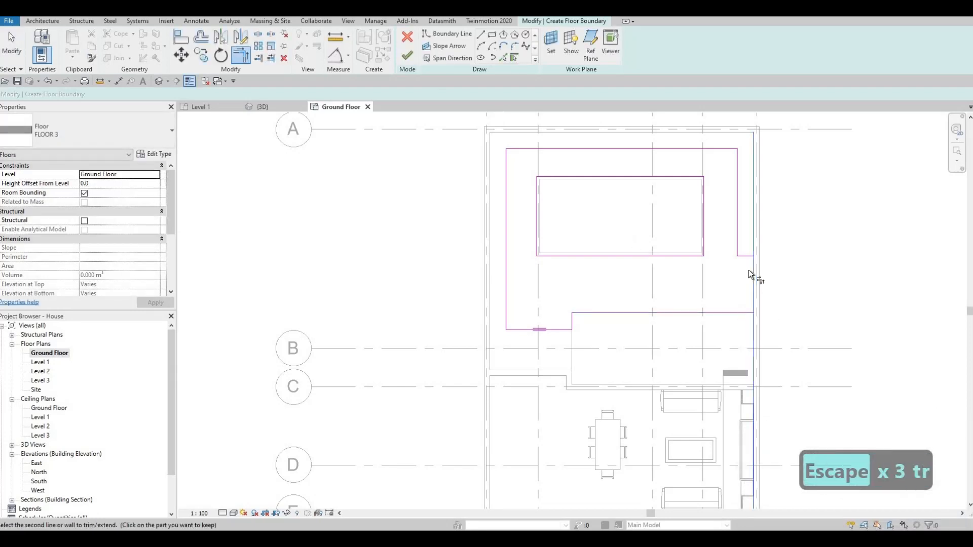
{"action": "key", "text": "Escape"}
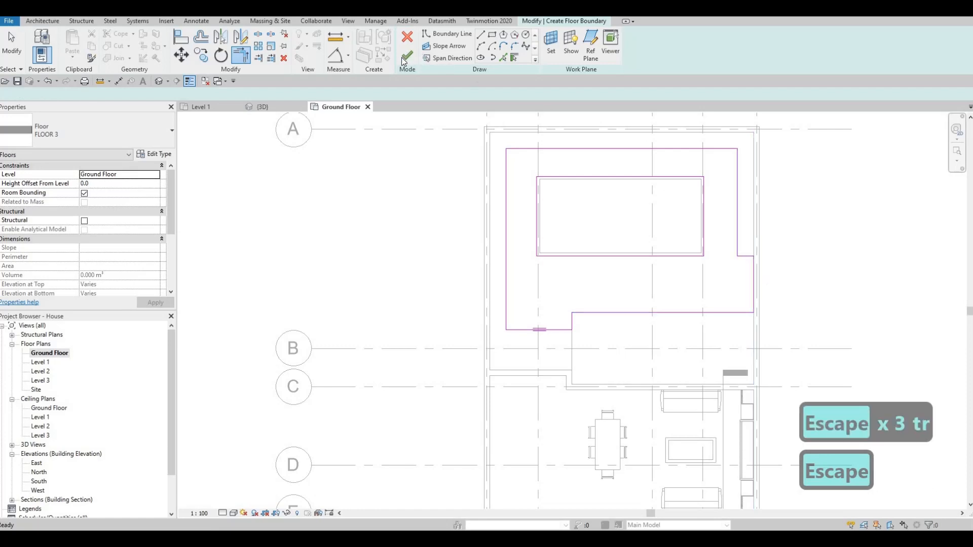
{"action": "left_click", "coordinate": [407, 54]}
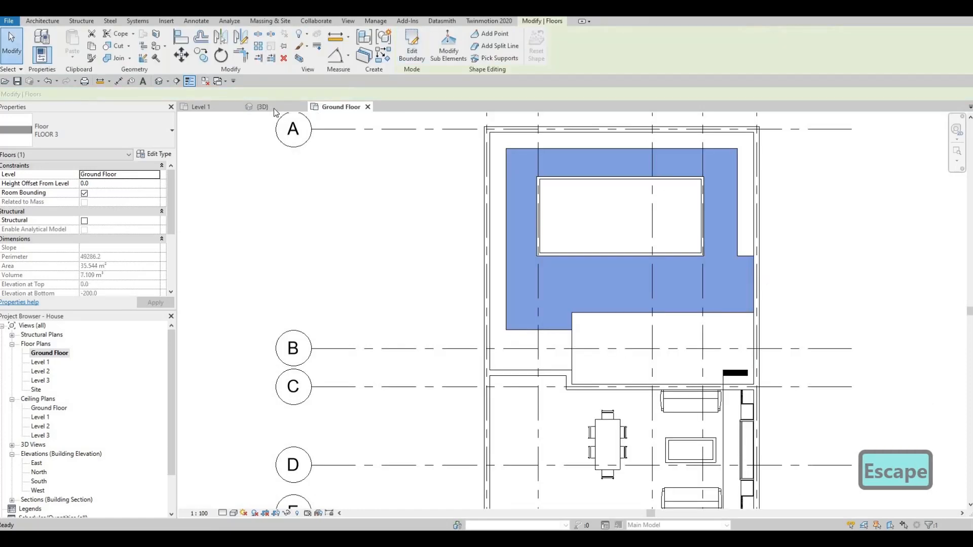
- Examine the new pool surround floor, the grass strip, the deck and the rear exterior wall from several angles in the 3D view
{"action": "left_click", "coordinate": [274, 108]}
{"action": "key", "text": "Escape"}
{"action": "key", "text": "Escape"}
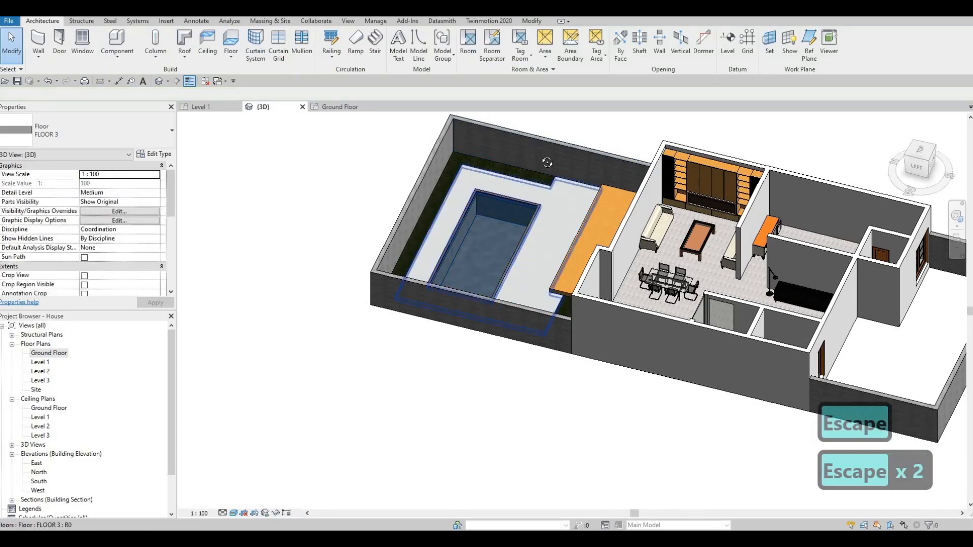
{"action": "scroll", "coordinate": [494, 218], "scroll_direction": "up", "scroll_amount": 4}
{"action": "scroll", "coordinate": [539, 210], "scroll_direction": "up", "scroll_amount": 4}
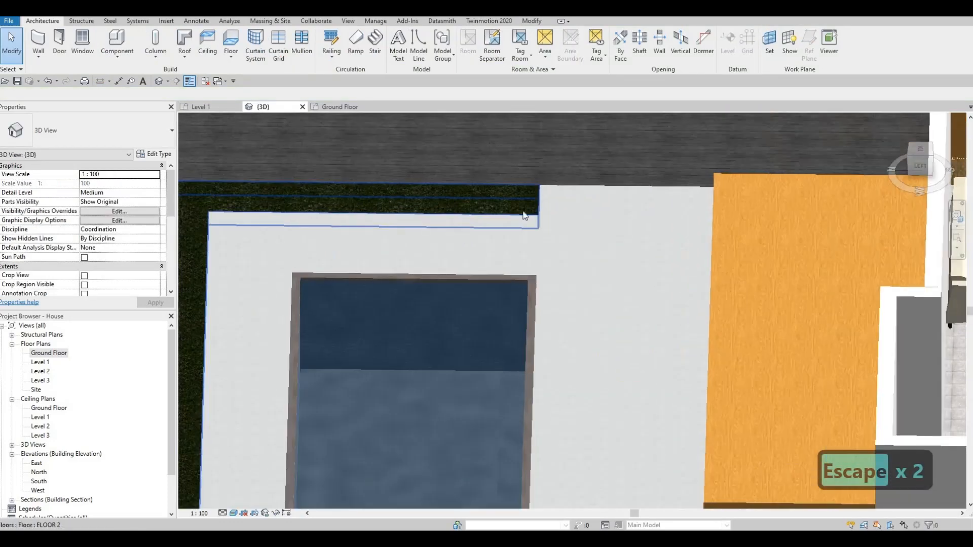
{"action": "scroll", "coordinate": [585, 201], "scroll_direction": "down", "scroll_amount": 2}
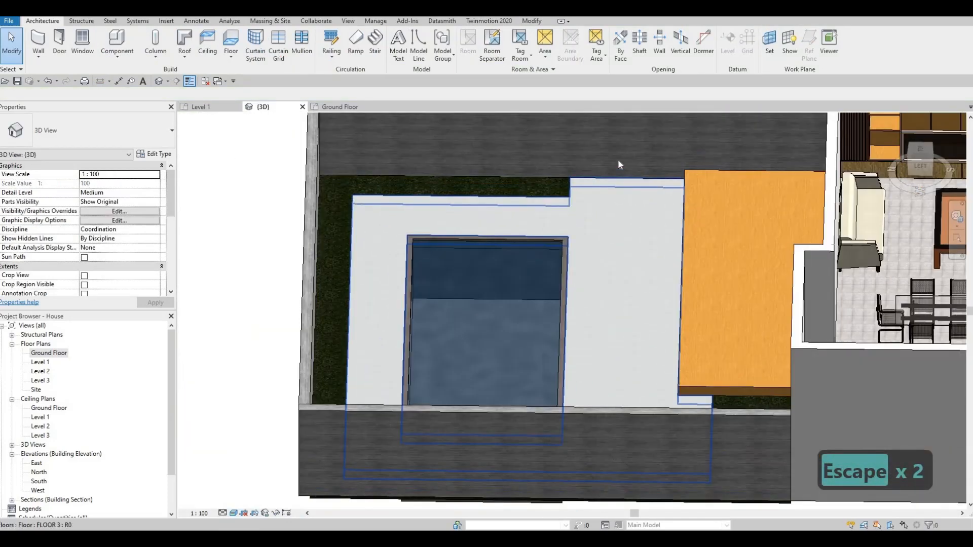
{"action": "middle_click_drag", "start_coordinate": [618, 160], "coordinate": [567, 145], "text": "shift"}
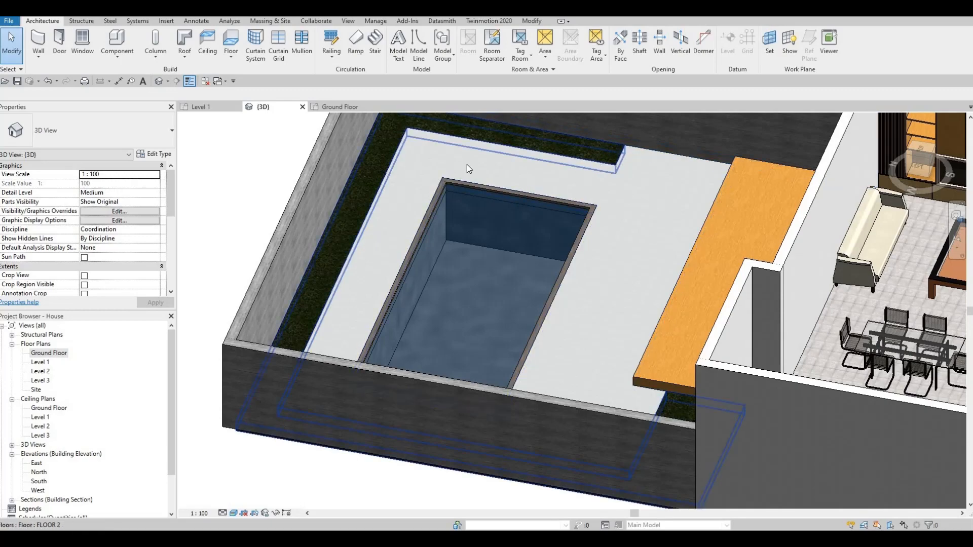
{"action": "middle_click_drag", "start_coordinate": [414, 259], "coordinate": [498, 233], "text": "shift"}
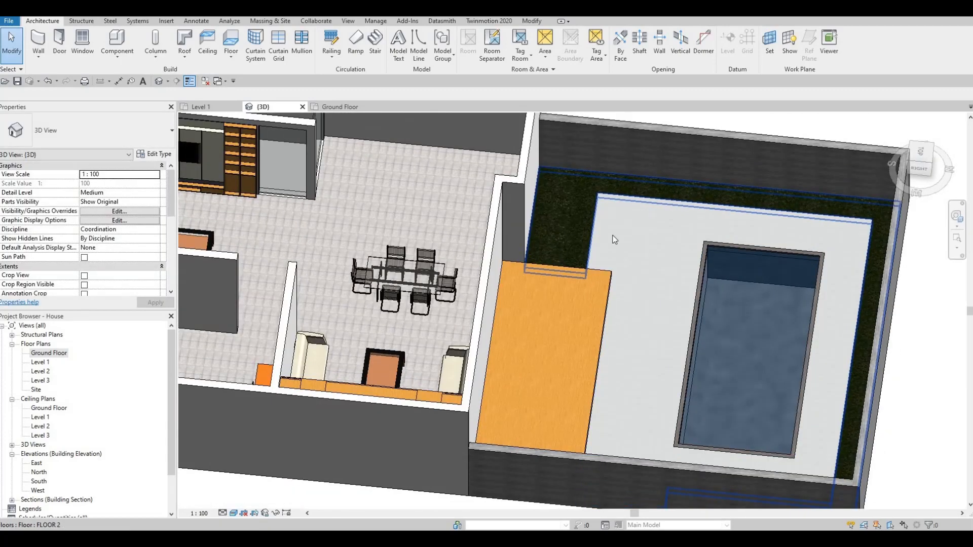
{"action": "middle_click_drag", "start_coordinate": [614, 239], "coordinate": [648, 180], "text": "shift"}
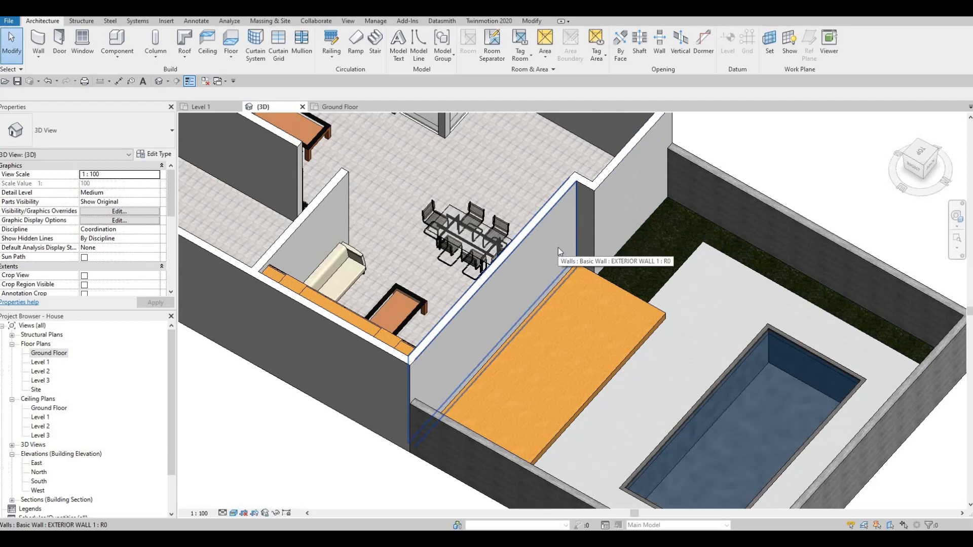
{"action": "key", "text": "Escape"}
{"action": "middle_click_drag", "start_coordinate": [622, 254], "coordinate": [586, 265], "text": "shift"}
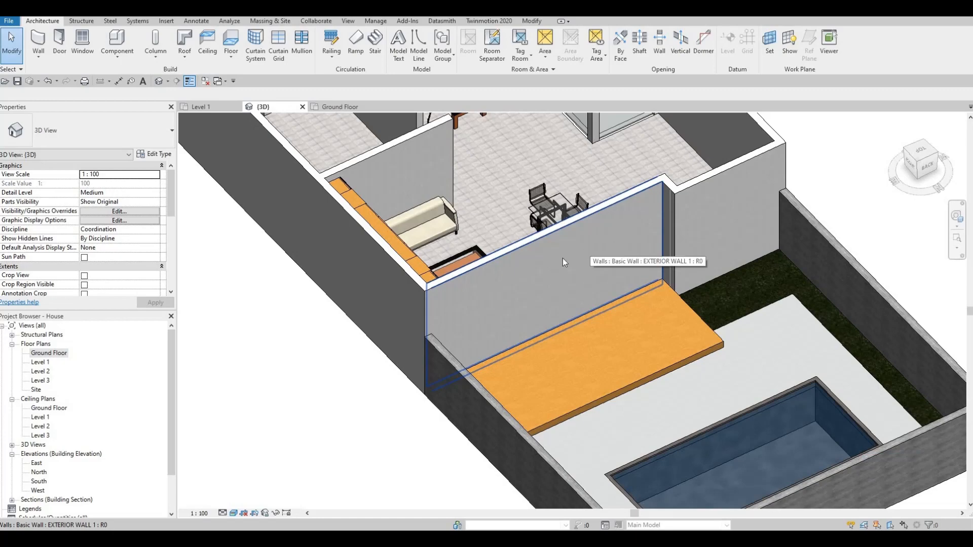
{"action": "key", "text": "Escape"}
{"action": "key", "text": "Escape"}
{"action": "middle_click_drag", "start_coordinate": [655, 277], "coordinate": [630, 267], "text": "shift"}
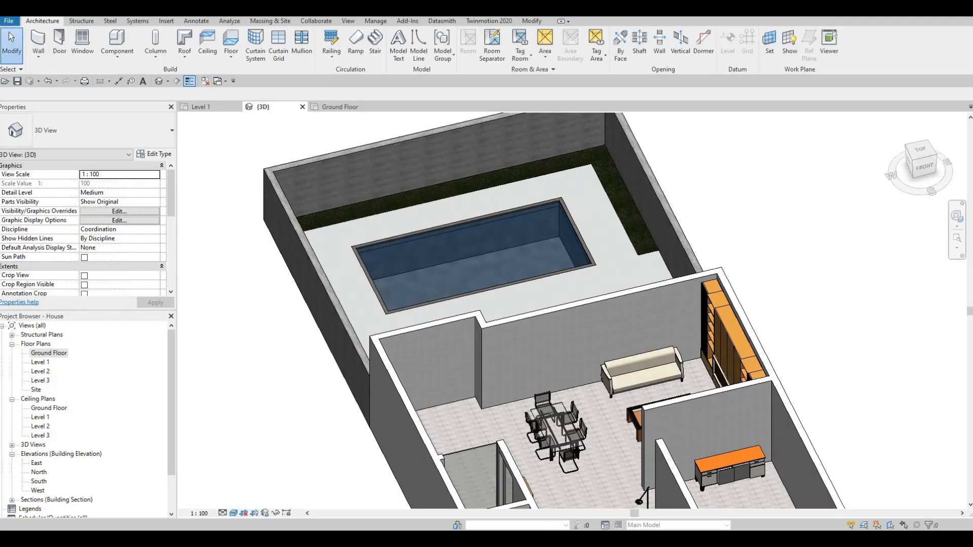
- Switch to the All Extra Families folder in Google Drive and download Pool Ladder.rfa and Parametric Folding Door.rfa
{"action": "left_click_drag", "start_coordinate": [535, 19], "coordinate": [529, 5]}
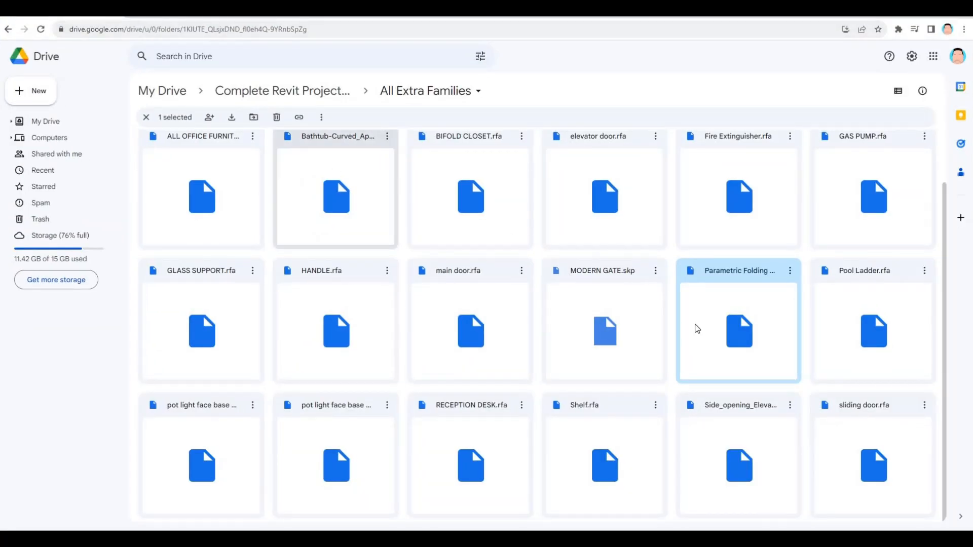
{"action": "left_click", "coordinate": [924, 332]}
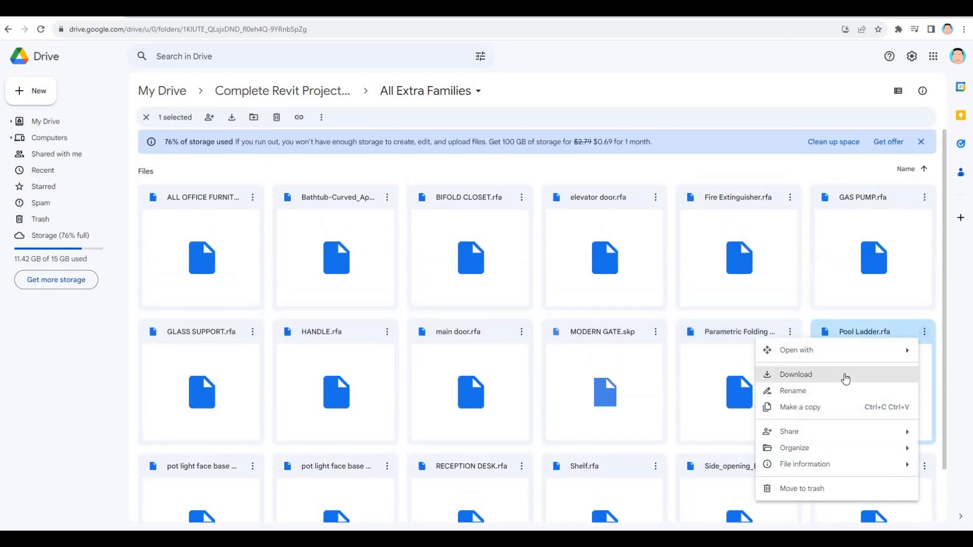
{"action": "left_click", "coordinate": [790, 375]}
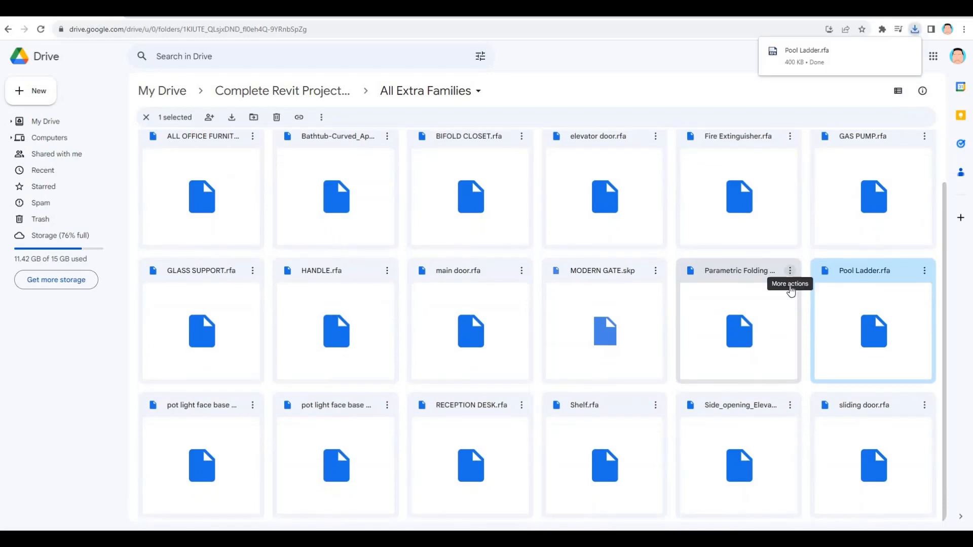
{"action": "left_click", "coordinate": [790, 272]}
{"action": "left_click", "coordinate": [811, 312]}
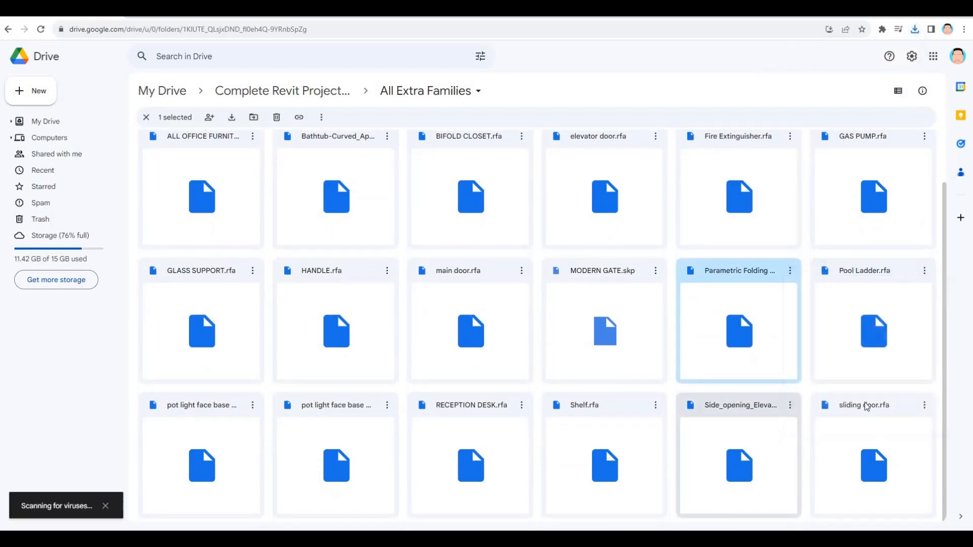
- Download the family files sliding door.rfa and pot light face base circle.rfa
{"action": "left_click", "coordinate": [923, 405]}
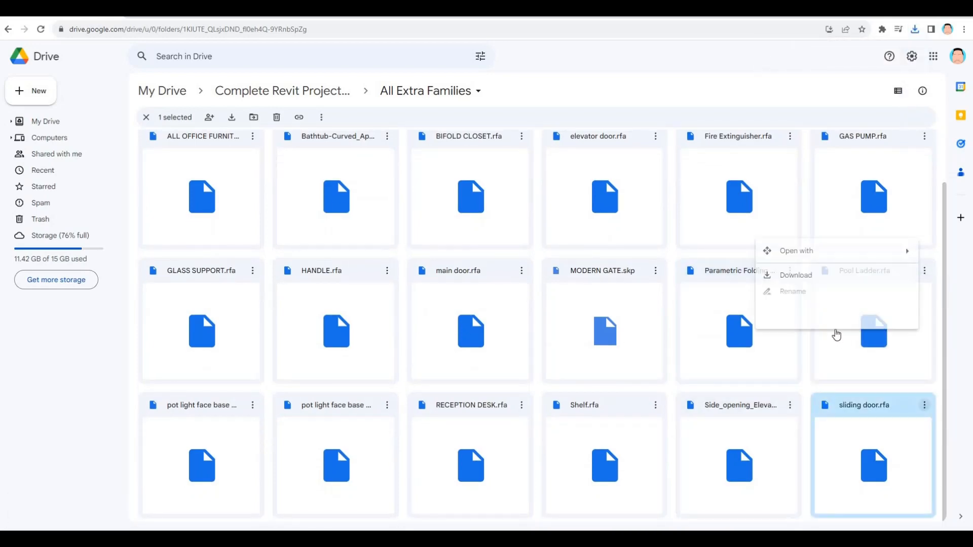
{"action": "left_click", "coordinate": [796, 275]}
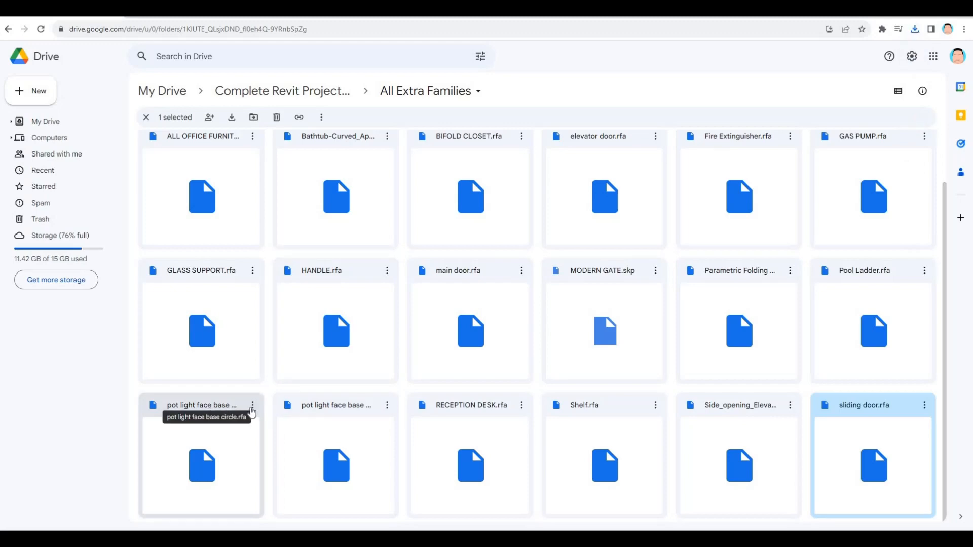
{"action": "left_click", "coordinate": [252, 408]}
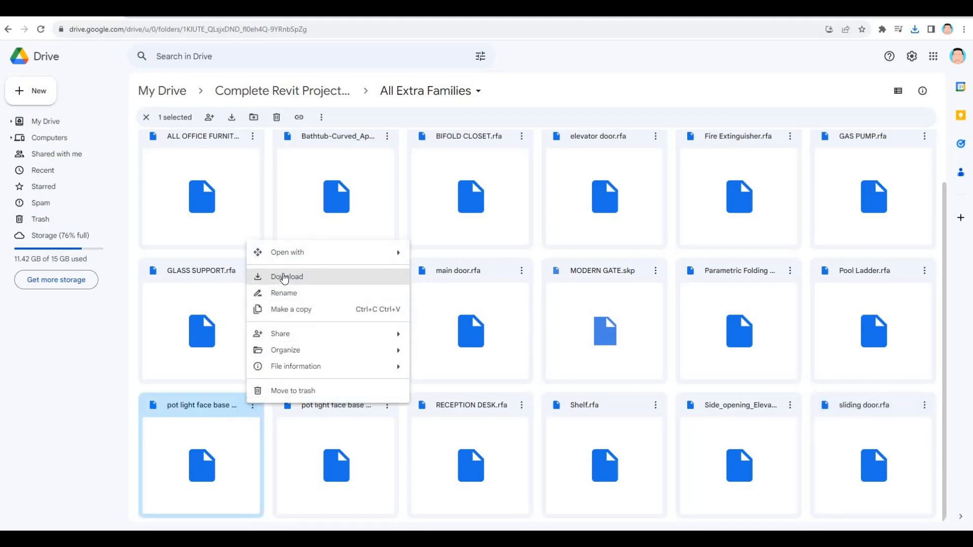
{"action": "left_click", "coordinate": [357, 278]}
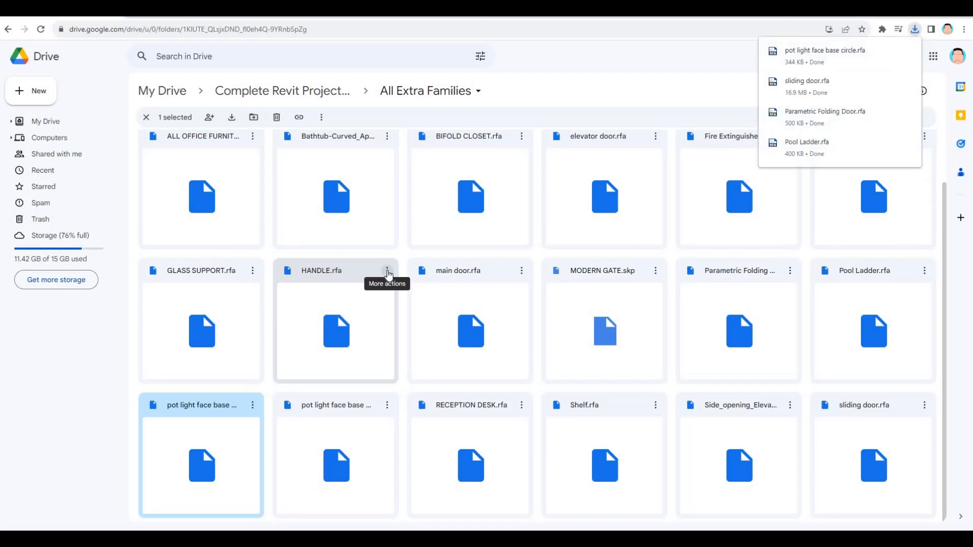
- Download HANDLE.rfa, switch to Revit and bring the Downloads folder window up beside the 3D model
{"action": "left_click", "coordinate": [388, 275]}
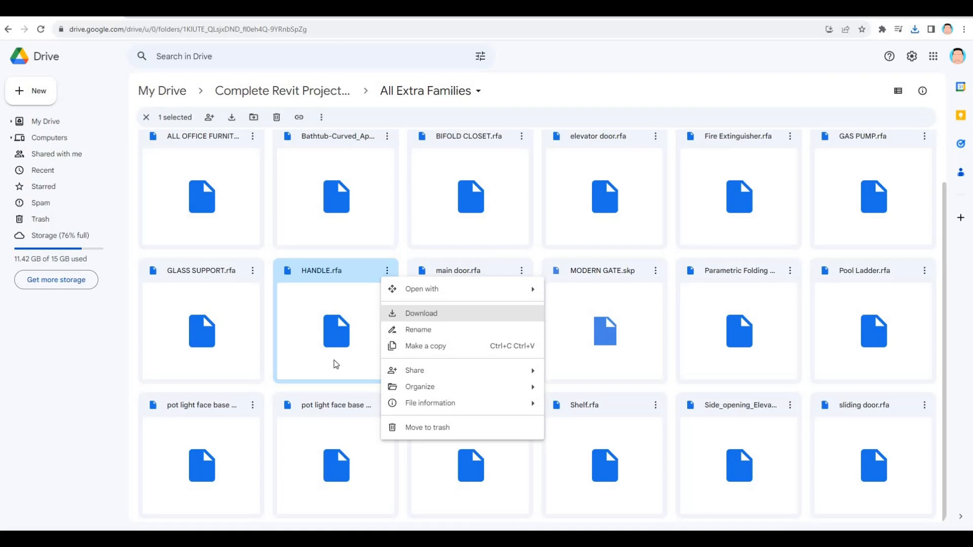
{"action": "left_click", "coordinate": [433, 319]}
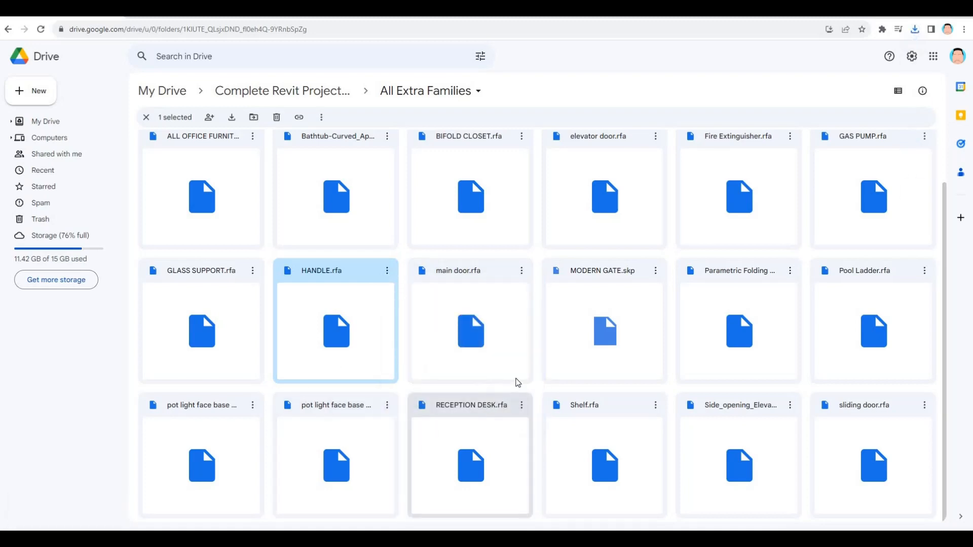
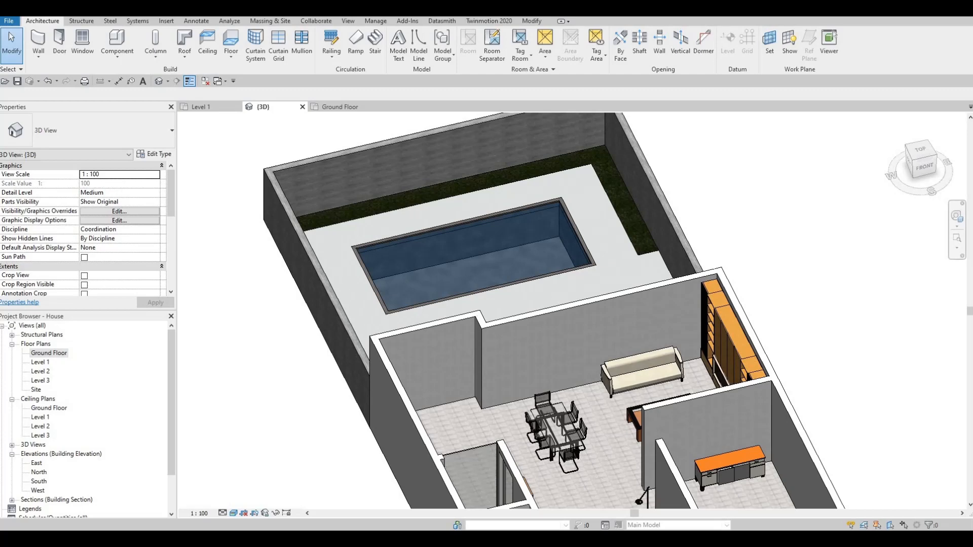
{"action": "key", "text": "Delete"}
{"action": "key", "text": "alt+Tab"}
{"action": "key", "text": "alt+Tab"}
{"action": "key", "text": "alt+Tab"}
{"action": "left_click_drag", "start_coordinate": [871, 57], "coordinate": [765, 101]}
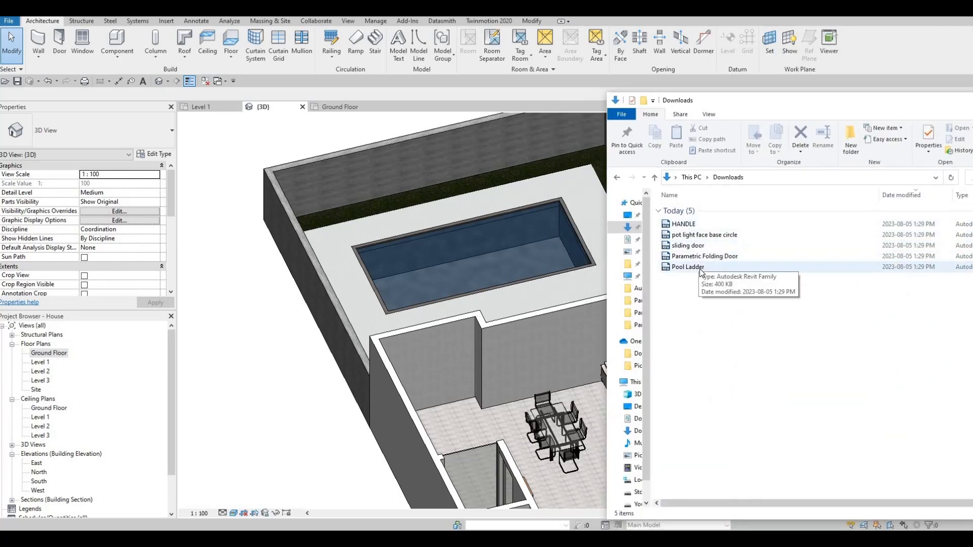
- Load the Pool Ladder family from Downloads into the project and carry its placement over to the Ground Floor plan
{"action": "left_click", "coordinate": [678, 268]}
{"action": "left_click_drag", "start_coordinate": [468, 246], "coordinate": [468, 250]}
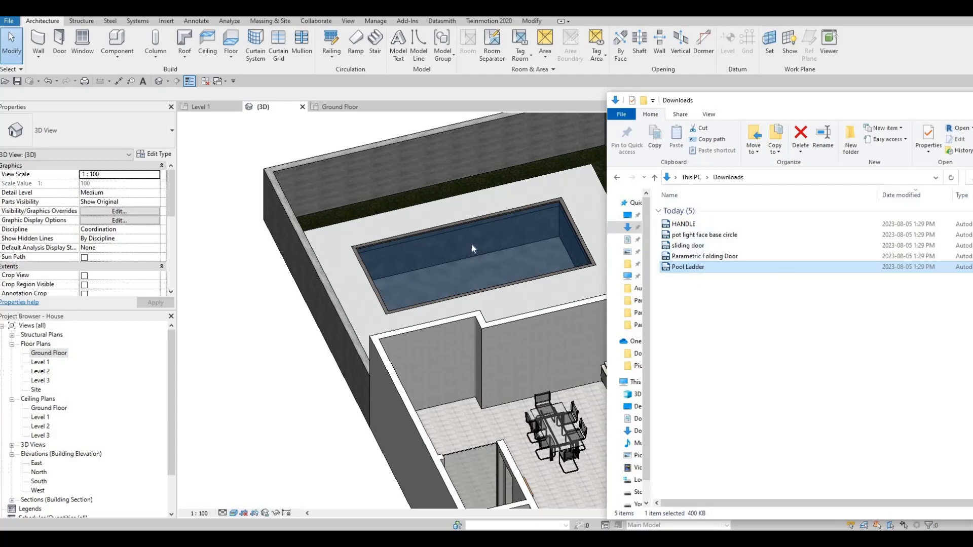
{"action": "left_click", "coordinate": [495, 213]}
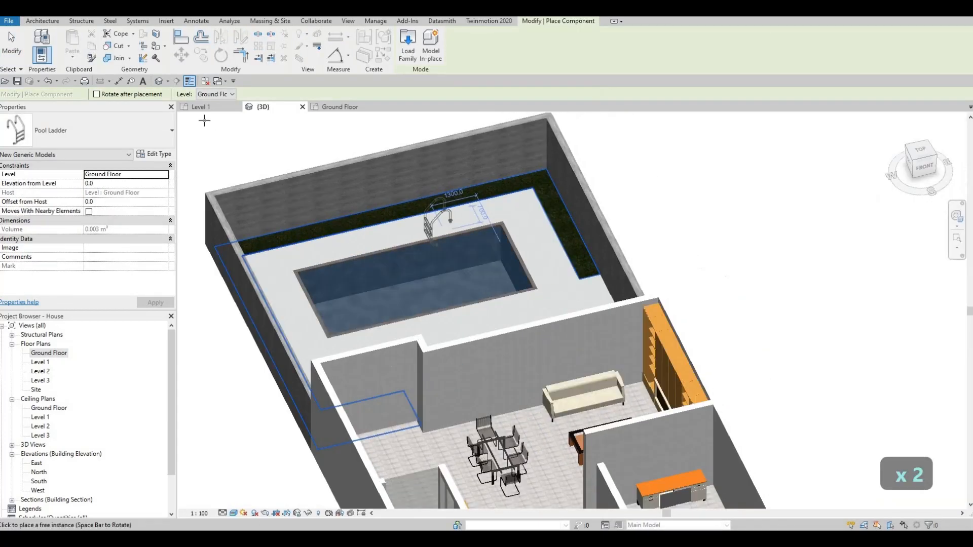
{"action": "left_click", "coordinate": [349, 107]}
{"action": "scroll", "coordinate": [625, 219], "scroll_direction": "up", "scroll_amount": 2}
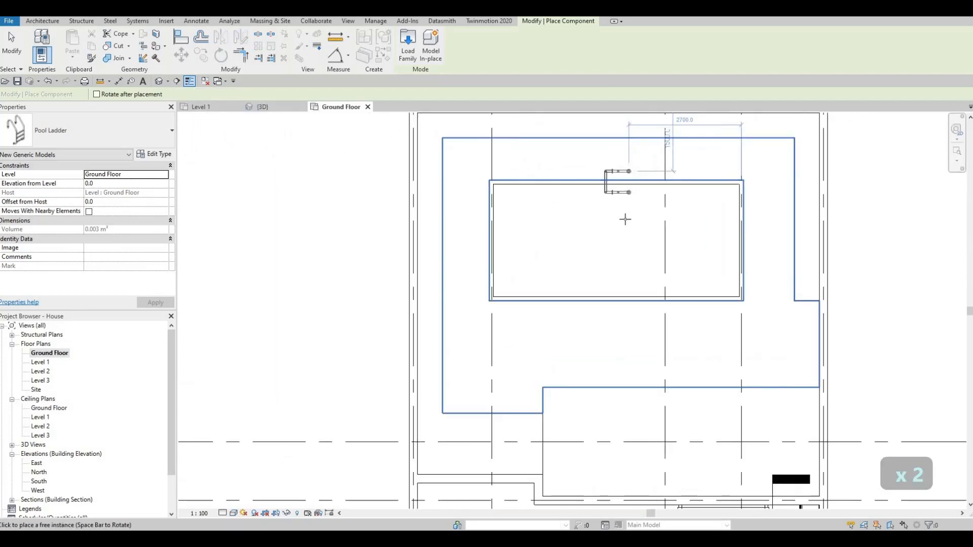
- Rotate the pool ladder to face into the pool and place it across the house-side pool edge, about 3240 mm from the grid line
{"action": "key", "text": "space"}
{"action": "key", "text": "space"}
{"action": "key", "text": "space"}
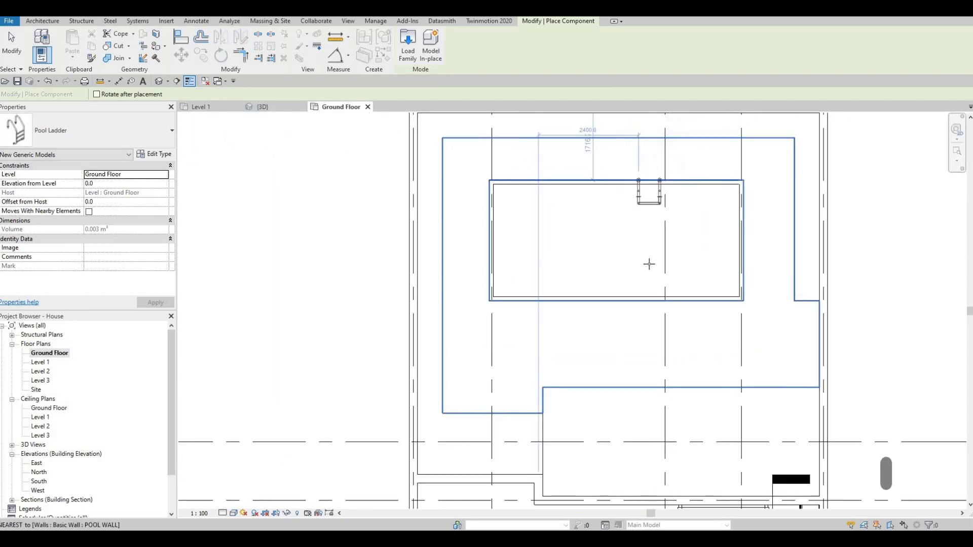
{"action": "scroll", "coordinate": [734, 319], "scroll_direction": "up", "scroll_amount": 2}
{"action": "scroll", "coordinate": [732, 324], "scroll_direction": "up", "scroll_amount": 2}
{"action": "left_click", "coordinate": [729, 327]}
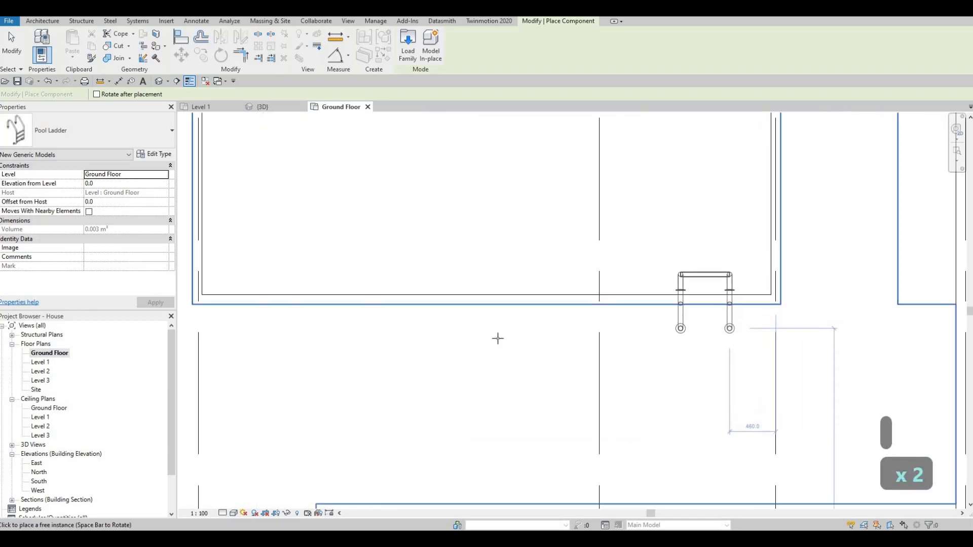
{"action": "middle_click_drag", "start_coordinate": [285, 332], "coordinate": [515, 311]}
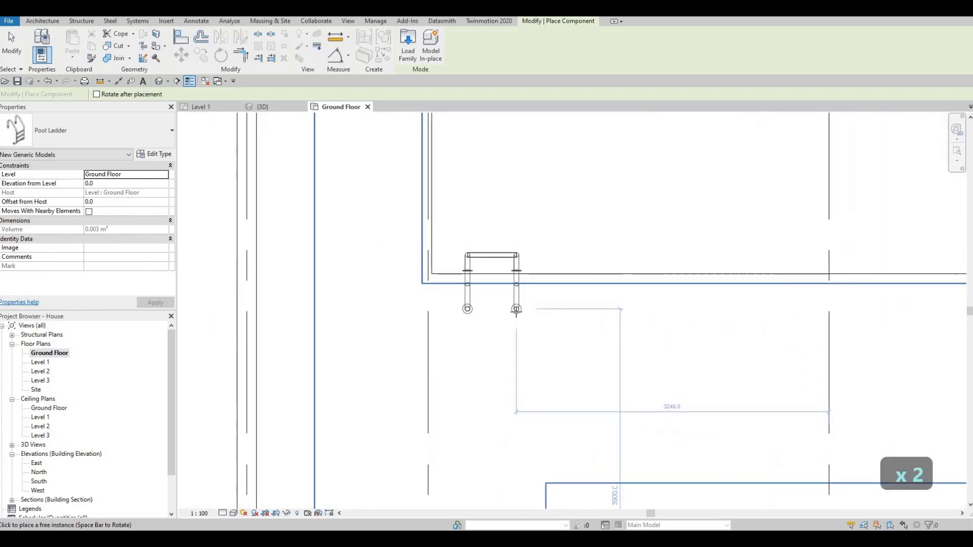
{"action": "key", "text": "Escape"}
{"action": "key", "text": "Escape"}
{"action": "scroll", "coordinate": [808, 226], "scroll_direction": "down", "scroll_amount": 1}
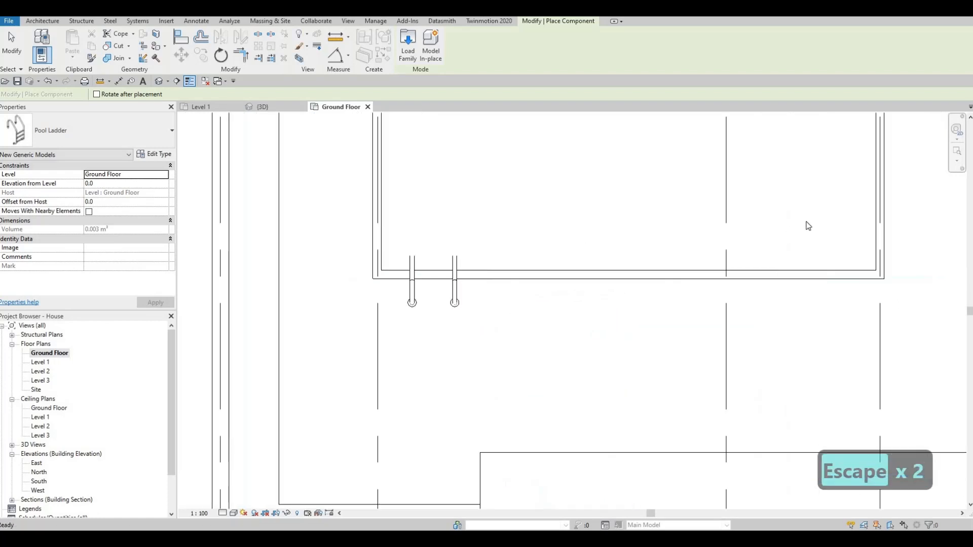
- Select the placed pool ladder and fine-tune its position across the pool wall with small nudges
{"action": "middle_click_drag", "start_coordinate": [808, 226], "coordinate": [766, 234]}
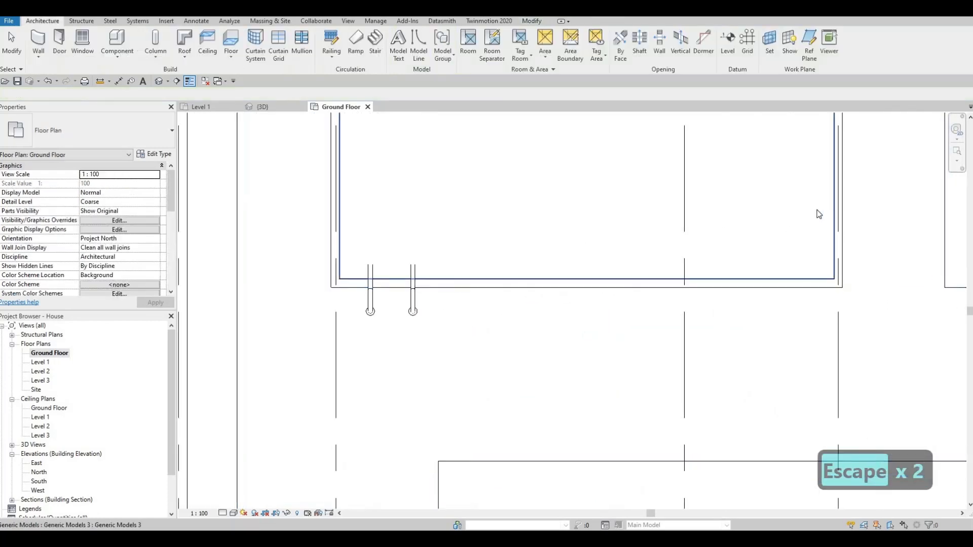
{"action": "scroll", "coordinate": [405, 271], "scroll_direction": "up", "scroll_amount": 2}
{"action": "key", "text": "Escape"}
{"action": "left_click", "coordinate": [403, 271]}
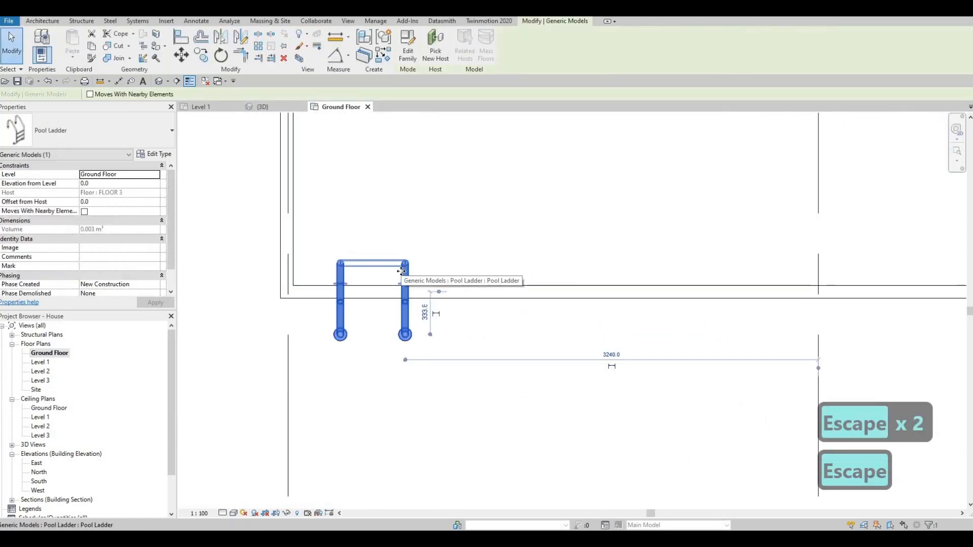
{"action": "key", "text": "Down"}
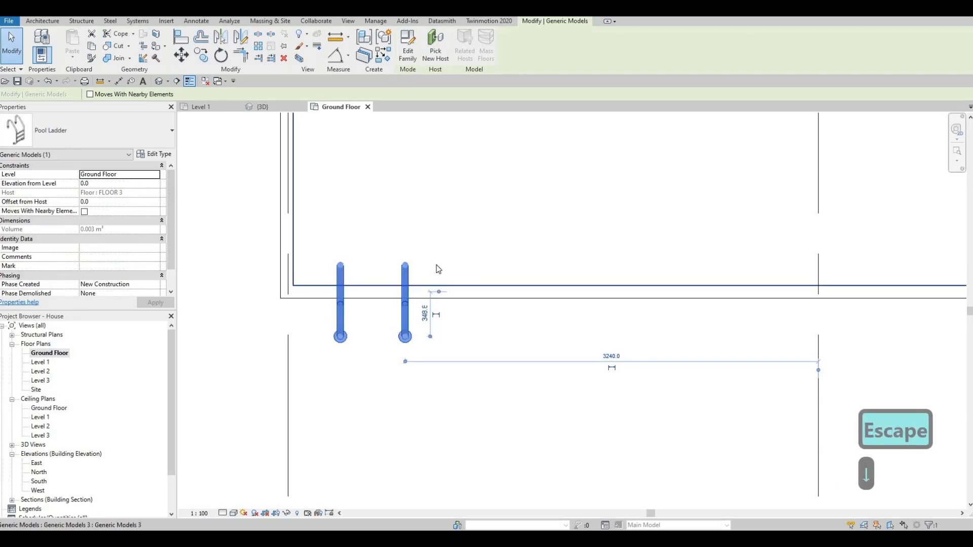
{"action": "scroll", "coordinate": [375, 279], "scroll_direction": "up", "scroll_amount": 2}
{"action": "scroll", "coordinate": [444, 261], "scroll_direction": "up", "scroll_amount": 1}
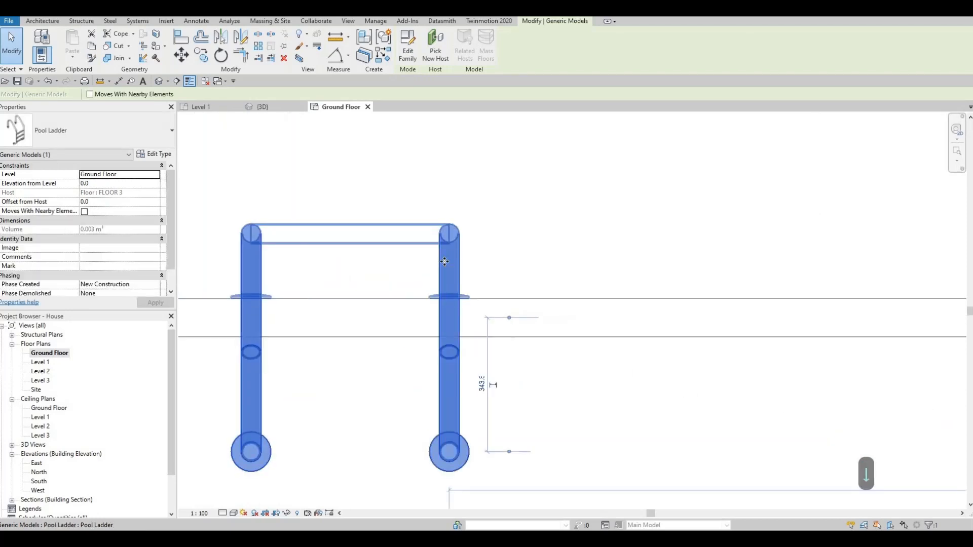
{"action": "key", "text": "Escape"}
{"action": "scroll", "coordinate": [439, 204], "scroll_direction": "down", "scroll_amount": 4}
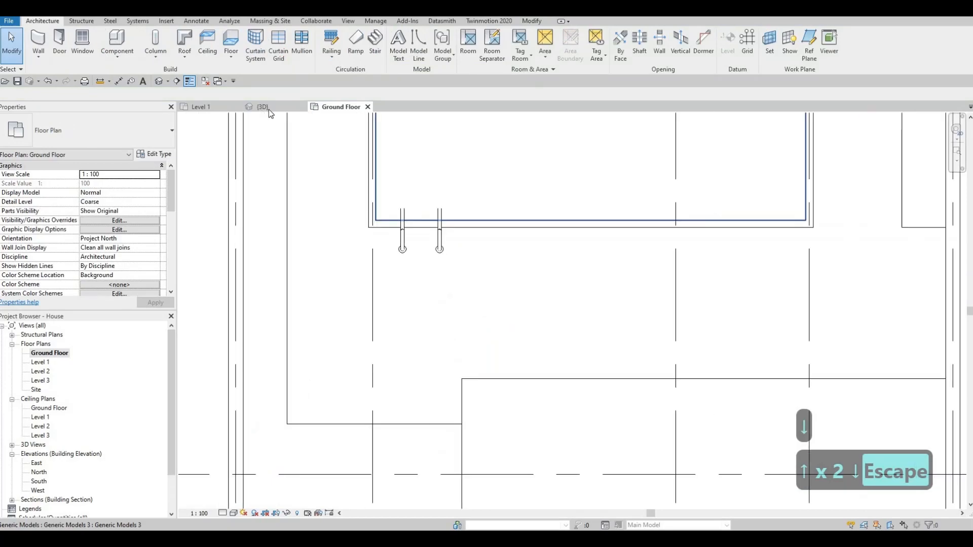
- Examine the placed pool ladder and how it sits on the pool edge in the 3D view
{"action": "left_click", "coordinate": [263, 107]}
{"action": "key", "text": "Escape"}
{"action": "middle_click_drag", "start_coordinate": [389, 290], "coordinate": [423, 266]}
{"action": "scroll", "coordinate": [388, 322], "scroll_direction": "up", "scroll_amount": 5}
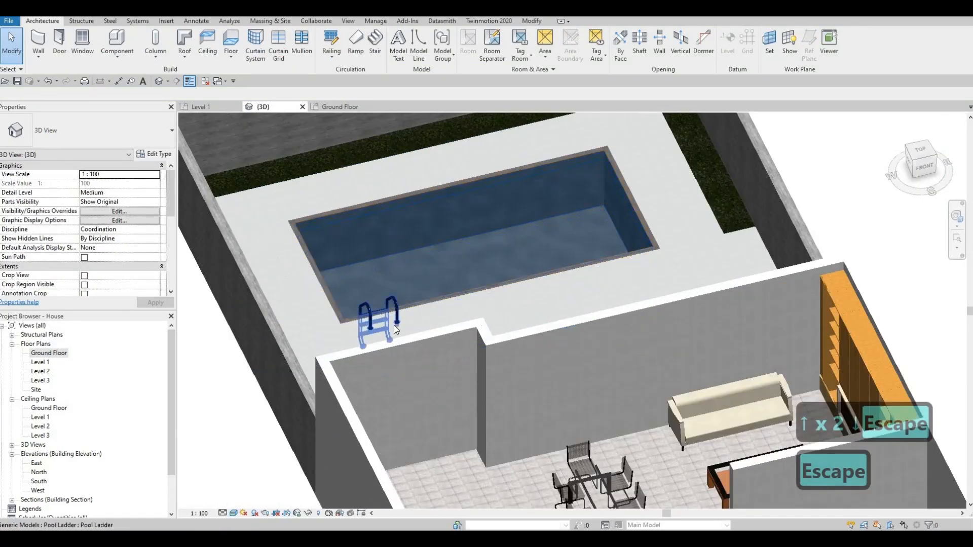
{"action": "scroll", "coordinate": [508, 305], "scroll_direction": "down", "scroll_amount": 5}
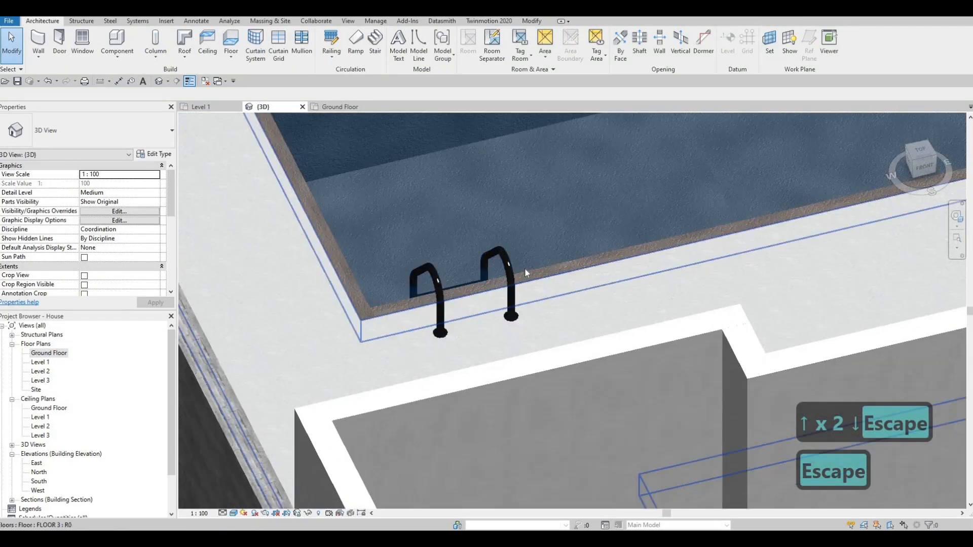
{"action": "middle_click_drag", "start_coordinate": [524, 267], "coordinate": [449, 283]}
{"action": "scroll", "coordinate": [353, 199], "scroll_direction": "down", "scroll_amount": 4}
{"action": "key", "text": "Escape"}
- Select the whole chain of four POOL WALL segments and set their top offset to 20
{"action": "scroll", "coordinate": [354, 199], "scroll_direction": "up", "scroll_amount": 4}
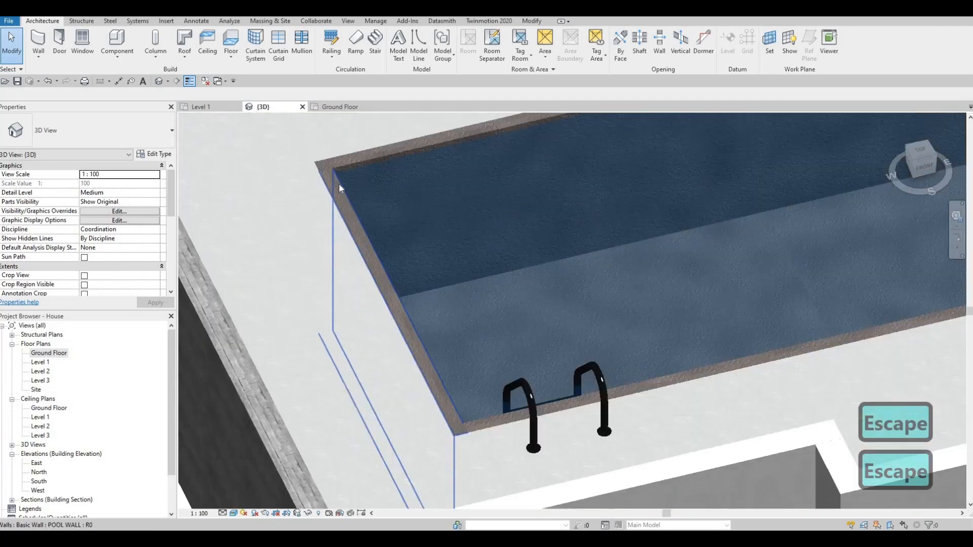
{"action": "key", "text": "Tab"}
{"action": "left_click", "coordinate": [338, 183]}
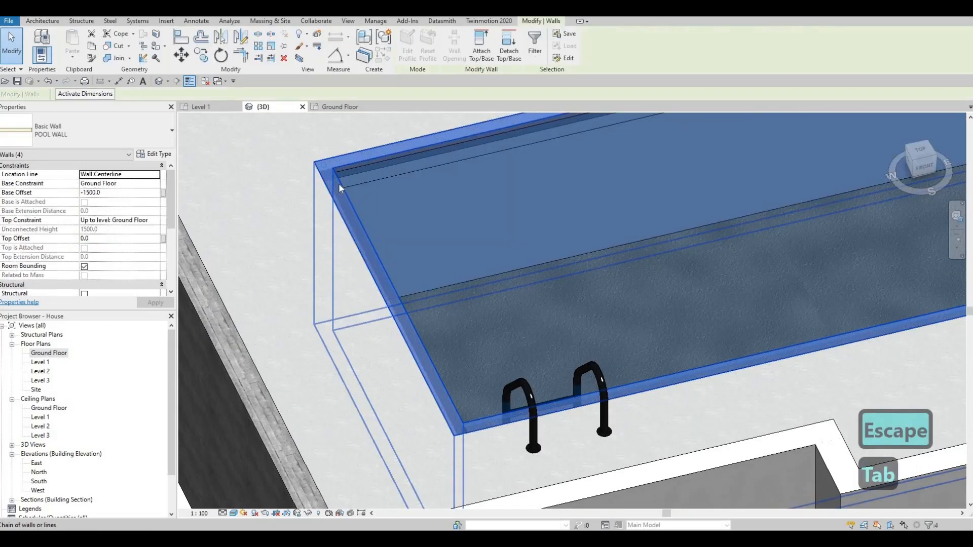
{"action": "left_click", "coordinate": [100, 237]}
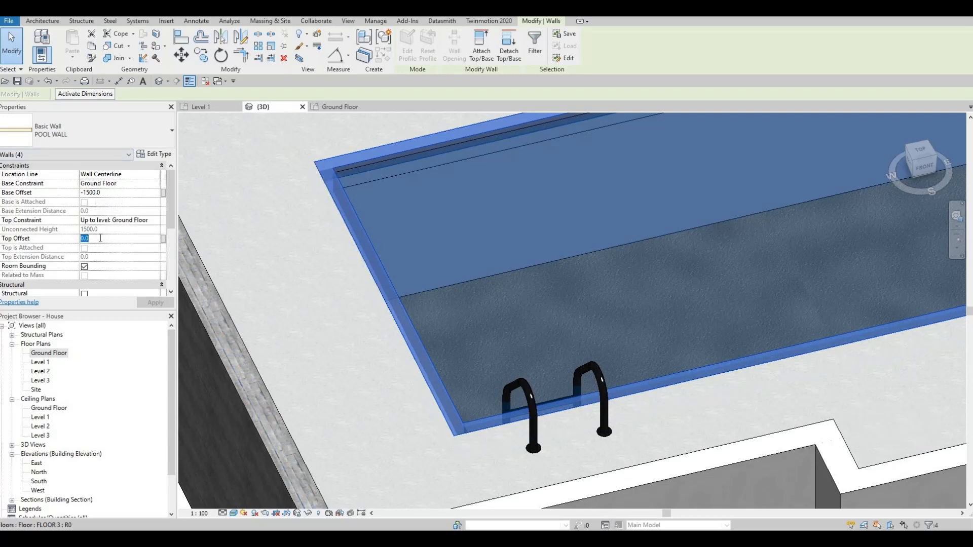
{"action": "type", "text": "20"}
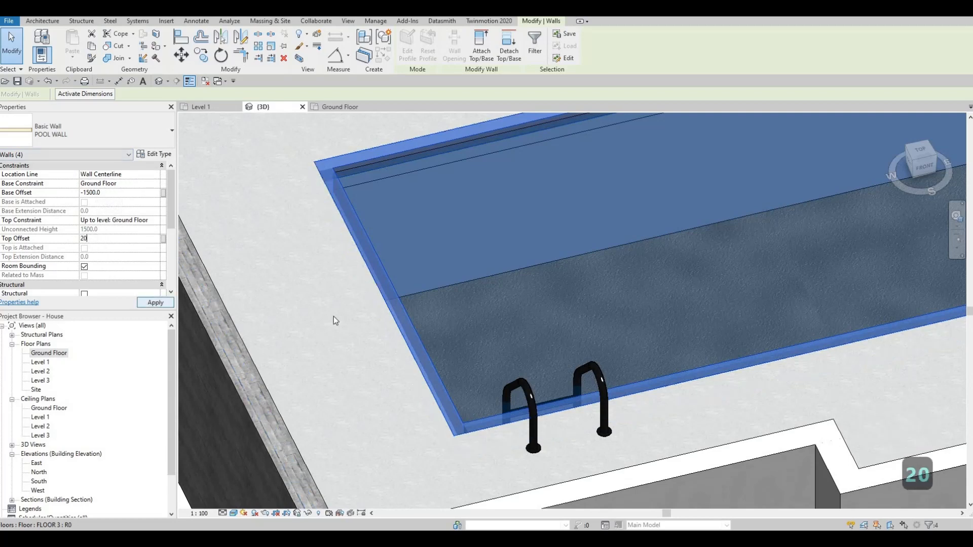
{"action": "key", "text": "Escape"}
{"action": "key", "text": "Escape"}
- Examine the pool wall rim at the corners and its height above the surrounding floor in the 3D view
{"action": "middle_click_drag", "start_coordinate": [630, 367], "coordinate": [548, 361]}
{"action": "scroll", "coordinate": [547, 362], "scroll_direction": "down", "scroll_amount": 2}
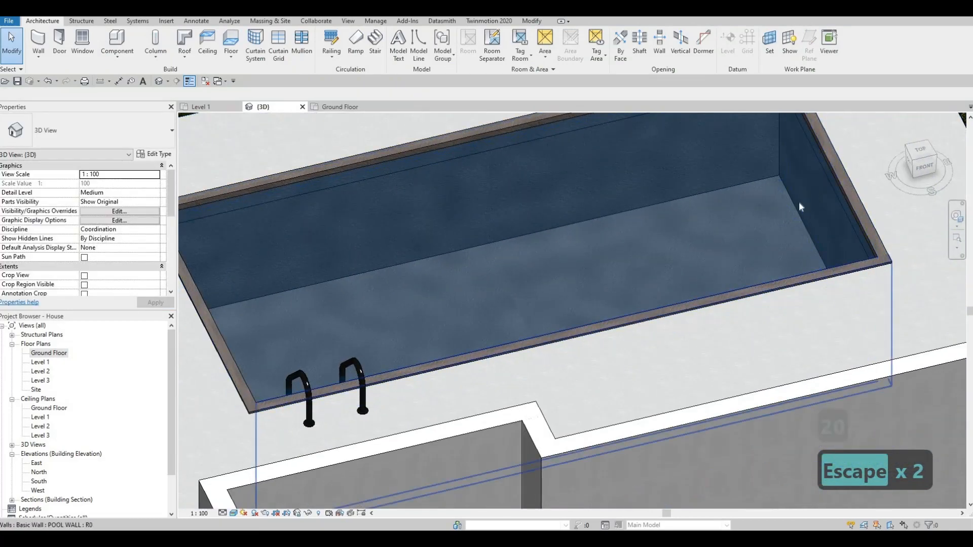
{"action": "middle_click_drag", "start_coordinate": [351, 191], "coordinate": [327, 241]}
{"action": "middle_click_drag", "start_coordinate": [187, 235], "coordinate": [276, 234]}
{"action": "scroll", "coordinate": [274, 238], "scroll_direction": "down", "scroll_amount": 1}
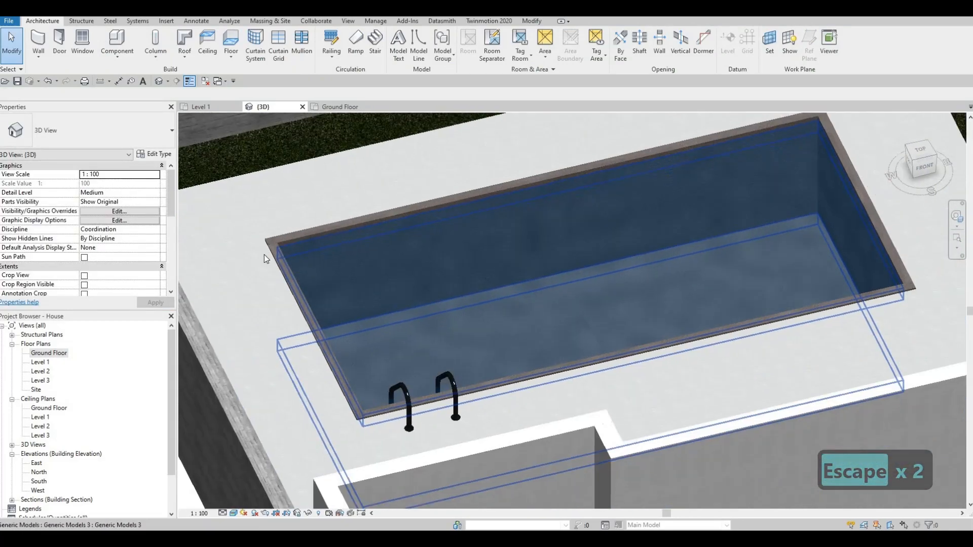
{"action": "scroll", "coordinate": [263, 254], "scroll_direction": "up", "scroll_amount": 5}
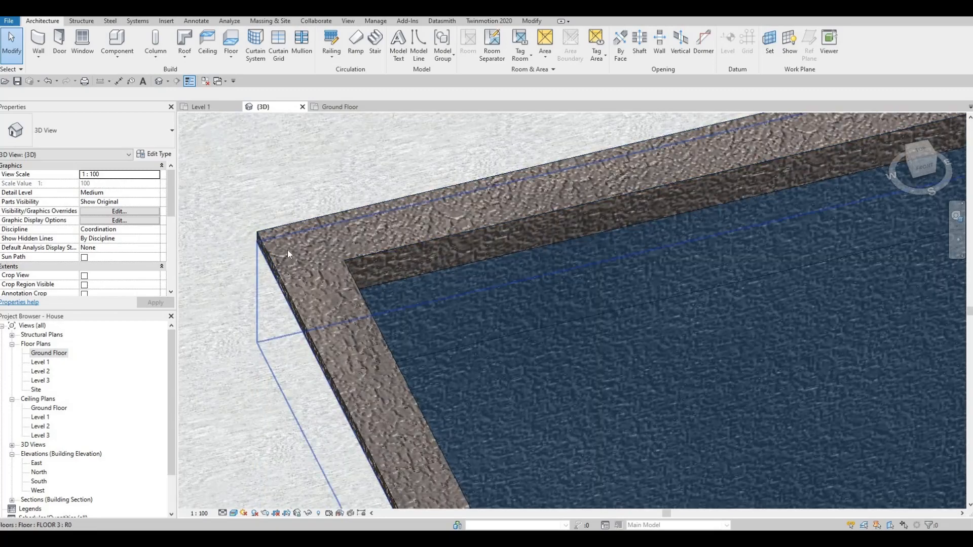
{"action": "scroll", "coordinate": [275, 249], "scroll_direction": "down", "scroll_amount": 5}
{"action": "key", "text": "Escape"}
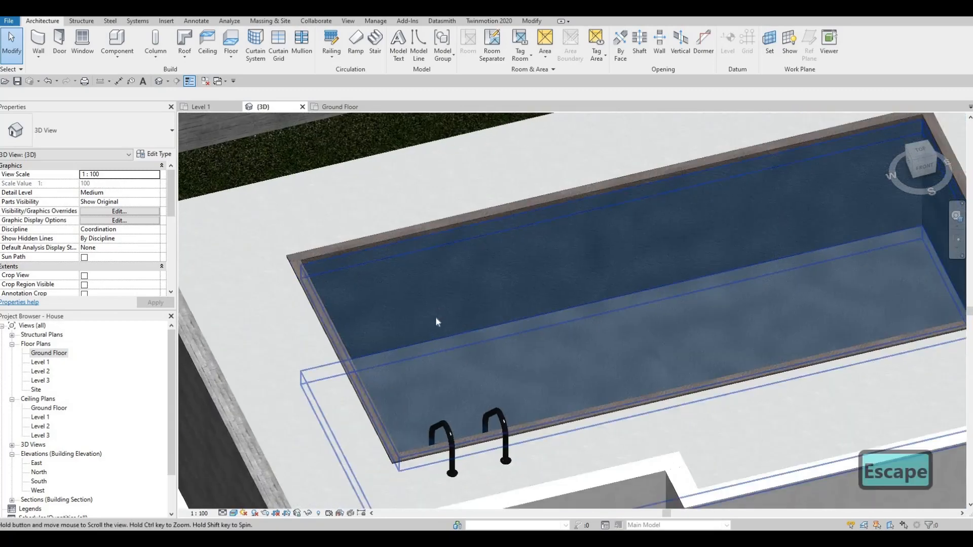
{"action": "scroll", "coordinate": [426, 314], "scroll_direction": "down", "scroll_amount": 4}
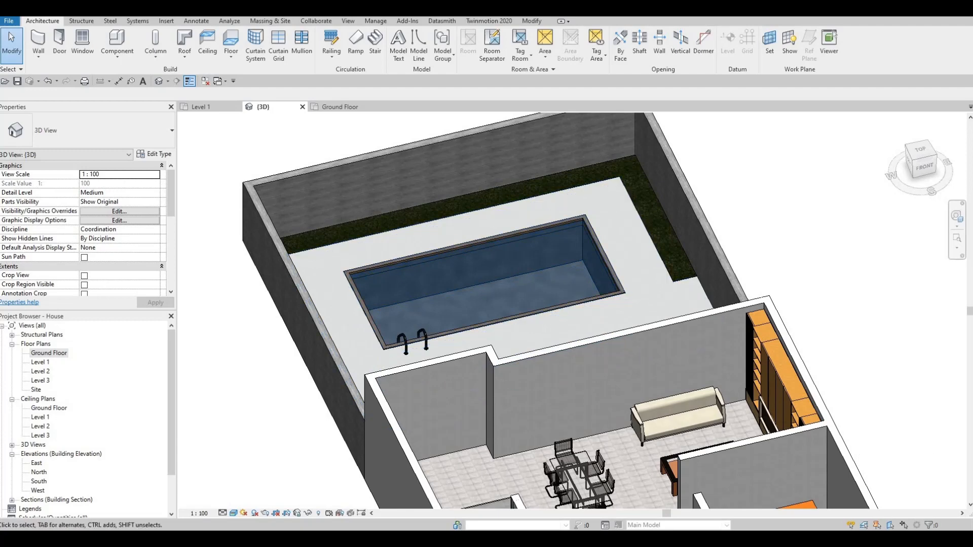
- Load the Parametric Folding Door family from the Downloads folder into the project for the rear of the house
{"action": "key", "text": "alt+Tab"}
{"action": "left_click", "coordinate": [760, 282]}
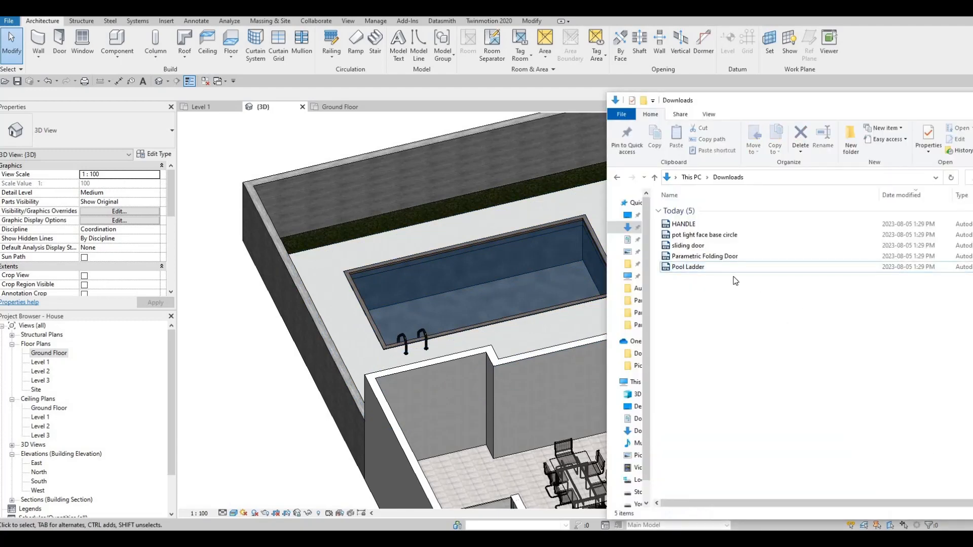
{"action": "left_click", "coordinate": [689, 267]}
{"action": "left_click_drag", "start_coordinate": [675, 238], "coordinate": [464, 295]}
{"action": "middle_click_drag", "start_coordinate": [476, 310], "coordinate": [699, 267], "text": "shift"}
{"action": "key", "text": "alt+Tab"}
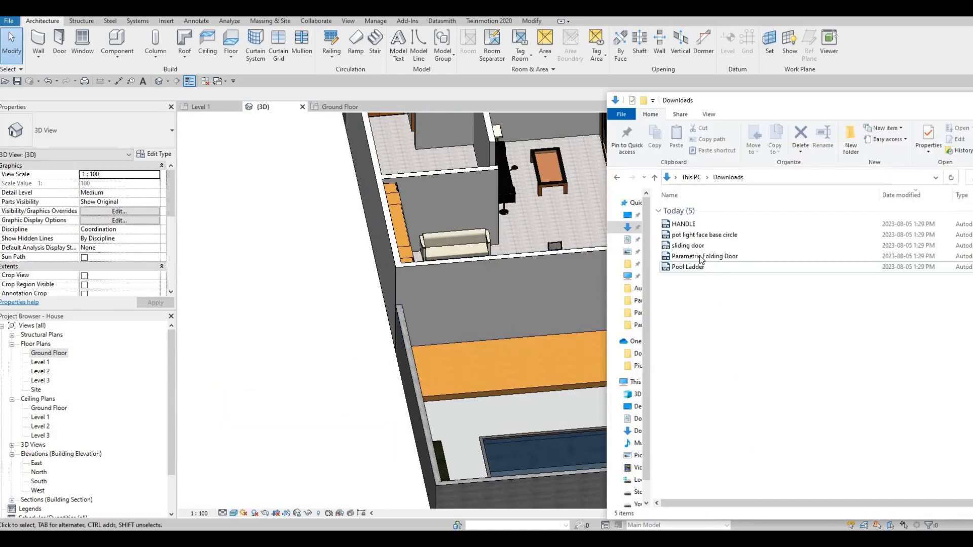
{"action": "left_click", "coordinate": [689, 246]}
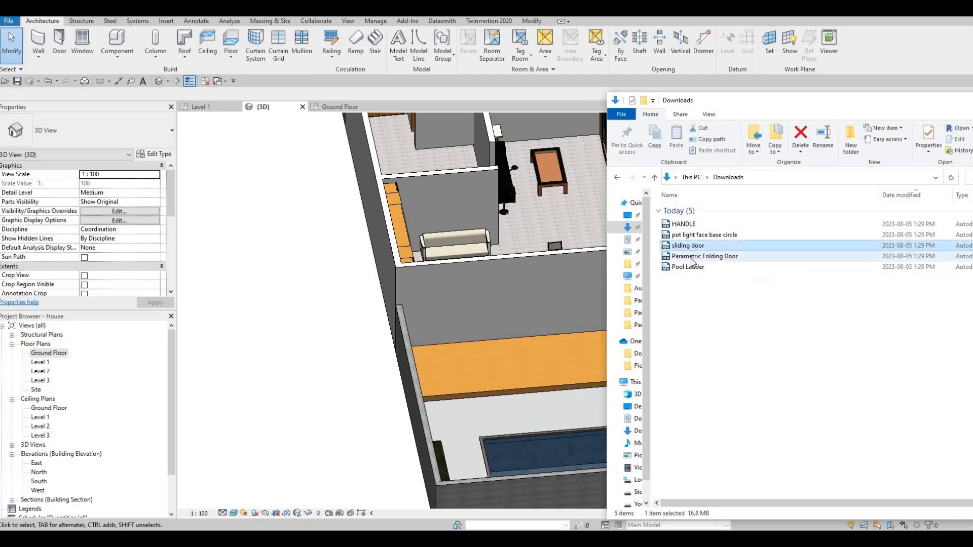
{"action": "left_click_drag", "start_coordinate": [701, 258], "coordinate": [540, 291]}
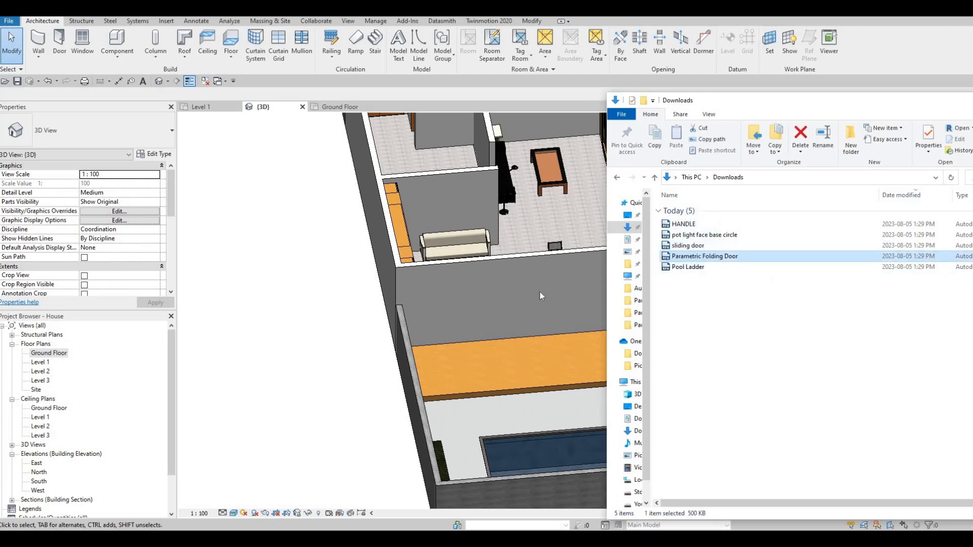
- Place the parametric bifold door in the rear exterior wall facing the wooden deck, centred about 2900 mm from the wall's corner
{"action": "middle_click_drag", "start_coordinate": [537, 291], "coordinate": [370, 272]}
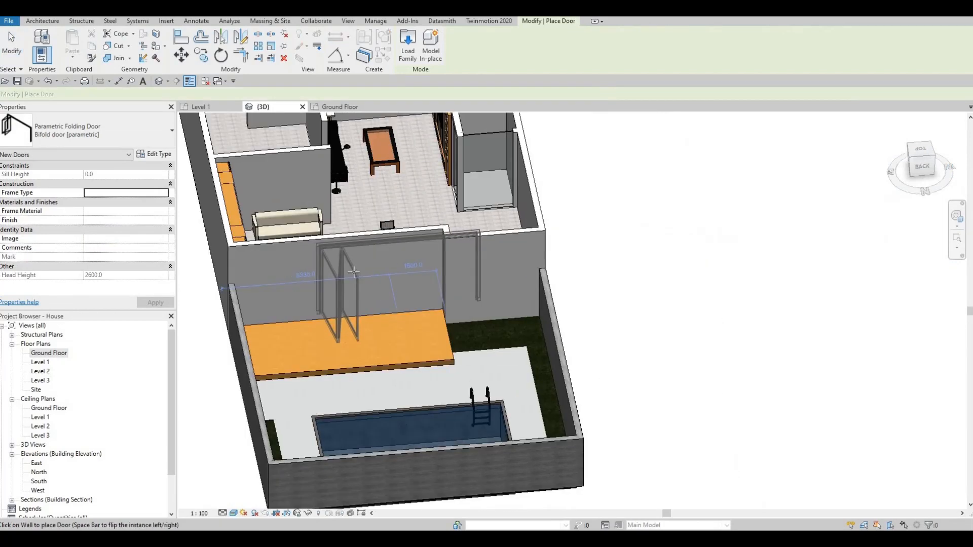
{"action": "left_click", "coordinate": [387, 276]}
{"action": "key", "text": "Escape"}
{"action": "key", "text": "Escape"}
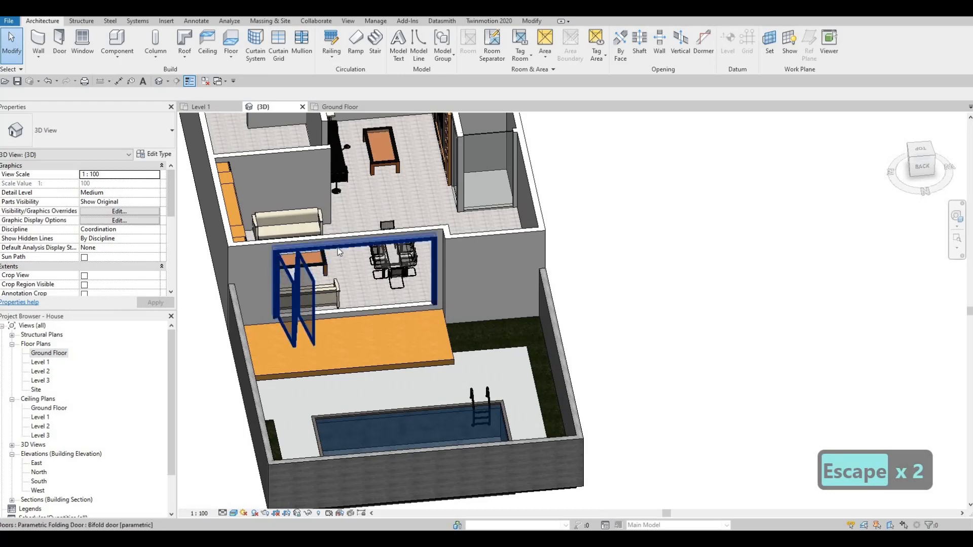
- Set the rear folding door's head height to 2000
{"action": "scroll", "coordinate": [120, 267], "scroll_direction": "down", "scroll_amount": 2}
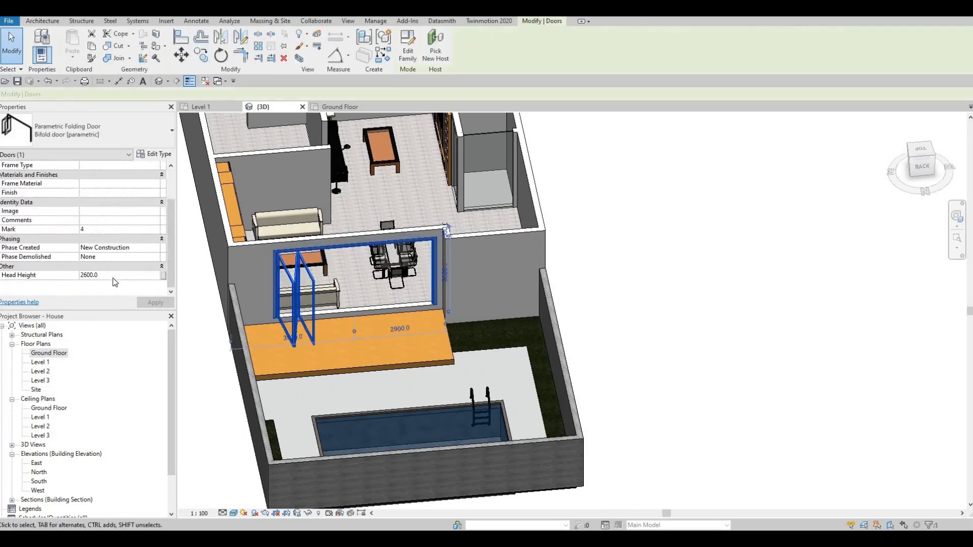
{"action": "left_click", "coordinate": [115, 278]}
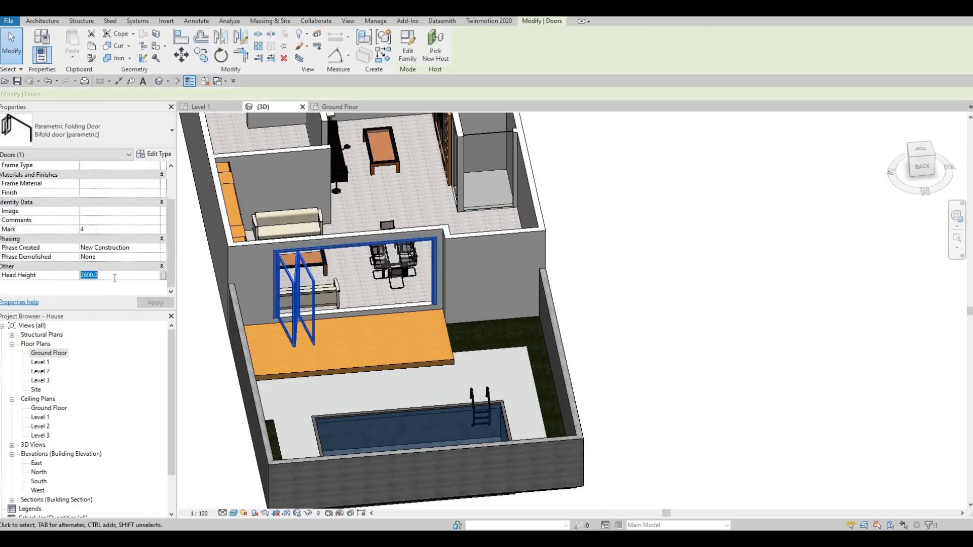
{"action": "type", "text": "200"}
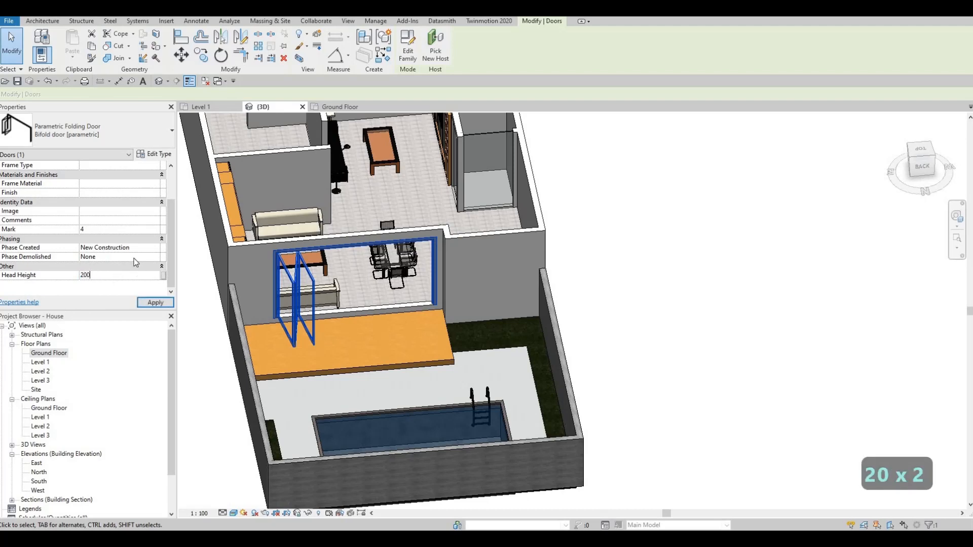
{"action": "left_click", "coordinate": [155, 303]}
{"action": "key", "text": "Escape"}
{"action": "key", "text": "Escape"}
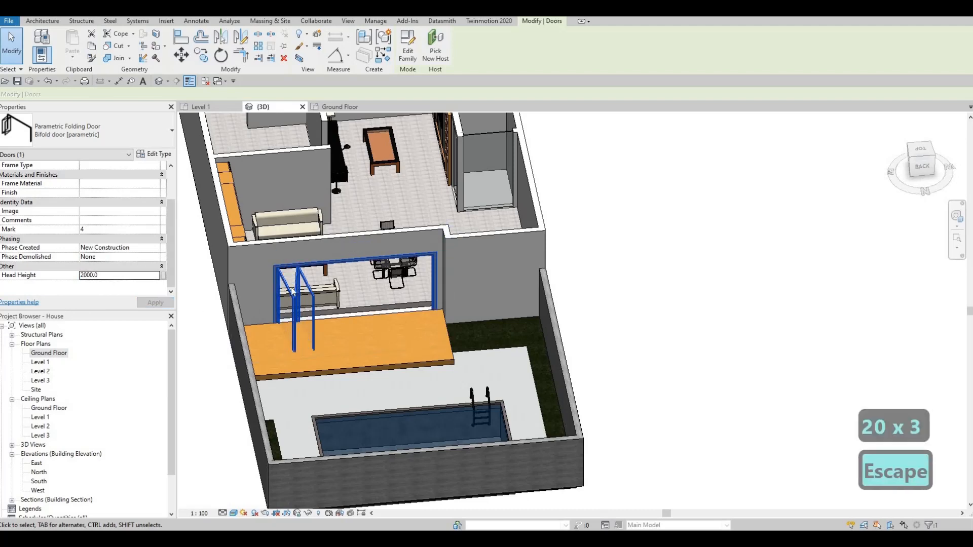
- Set the rear folding door's sill height to 0 so it sits on Level 1 again
{"action": "left_click", "coordinate": [307, 275]}
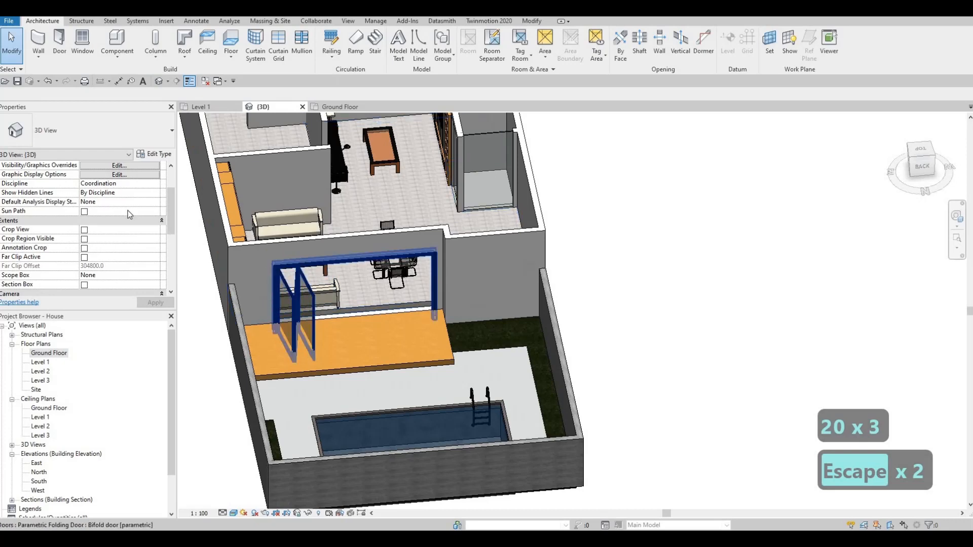
{"action": "scroll", "coordinate": [116, 193], "scroll_direction": "up", "scroll_amount": 2}
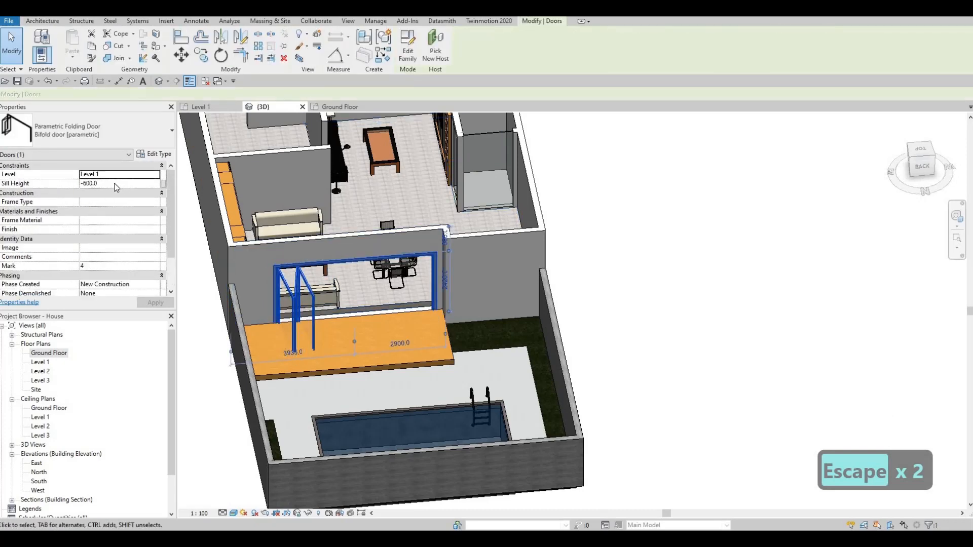
{"action": "left_click", "coordinate": [115, 183]}
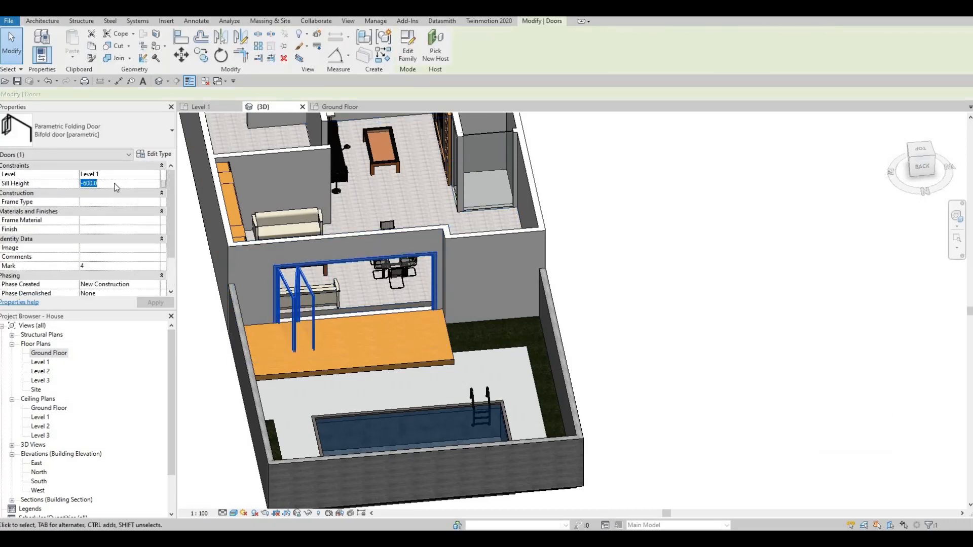
{"action": "type", "text": "0"}
{"action": "key", "text": "Return"}
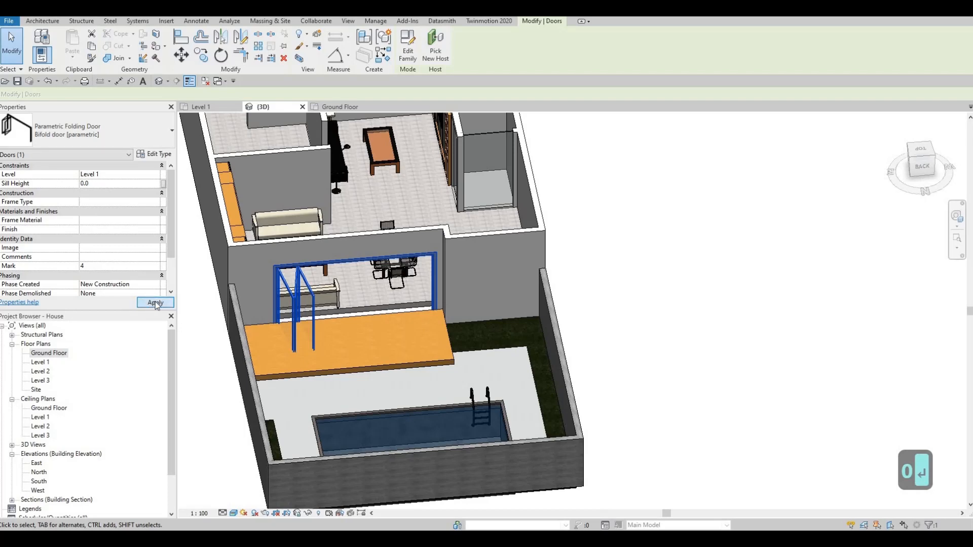
{"action": "left_click", "coordinate": [155, 303]}
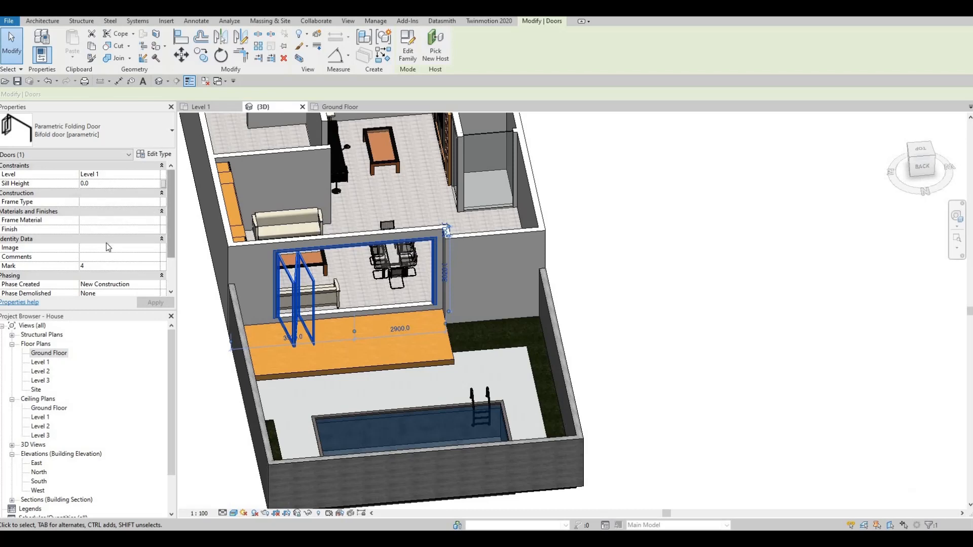
- Set the height of the Bifold door [parametric] type to 2000 in its type properties
{"action": "scroll", "coordinate": [114, 265], "scroll_direction": "down", "scroll_amount": 2}
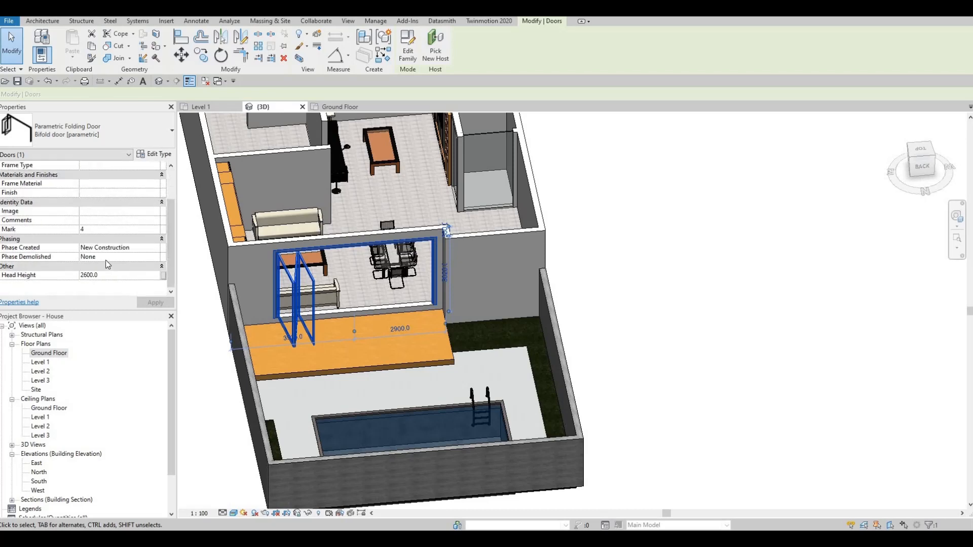
{"action": "left_click", "coordinate": [155, 154]}
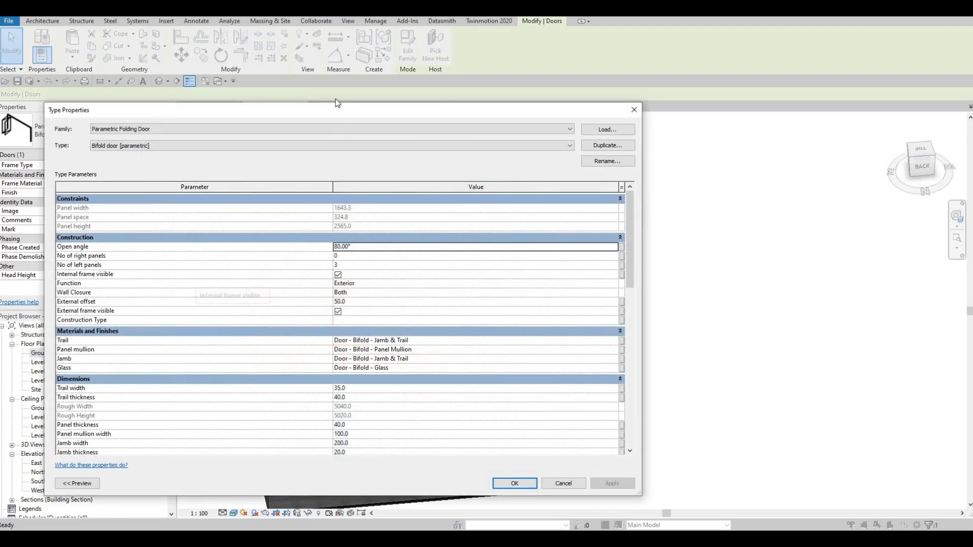
{"action": "left_click_drag", "start_coordinate": [385, 114], "coordinate": [783, 100]}
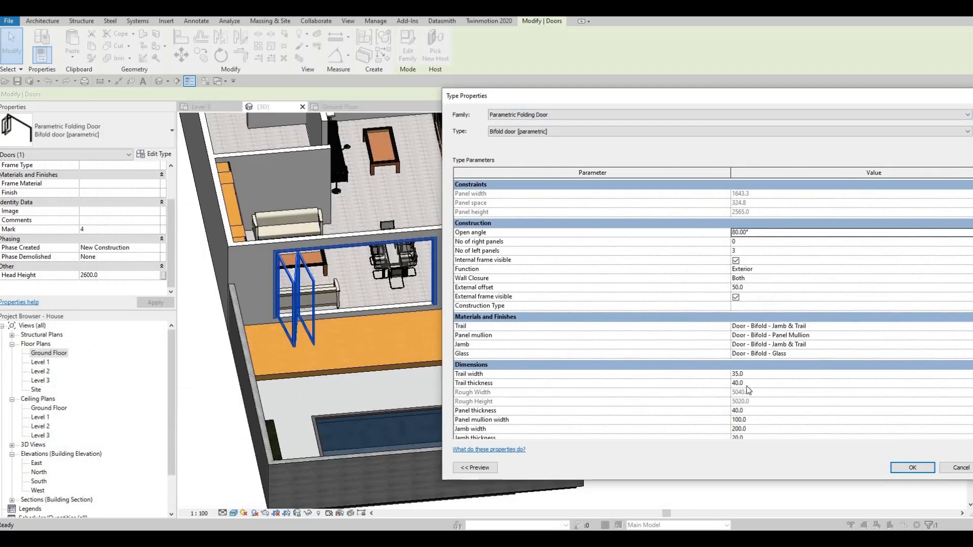
{"action": "scroll", "coordinate": [617, 410], "scroll_direction": "down", "scroll_amount": 3}
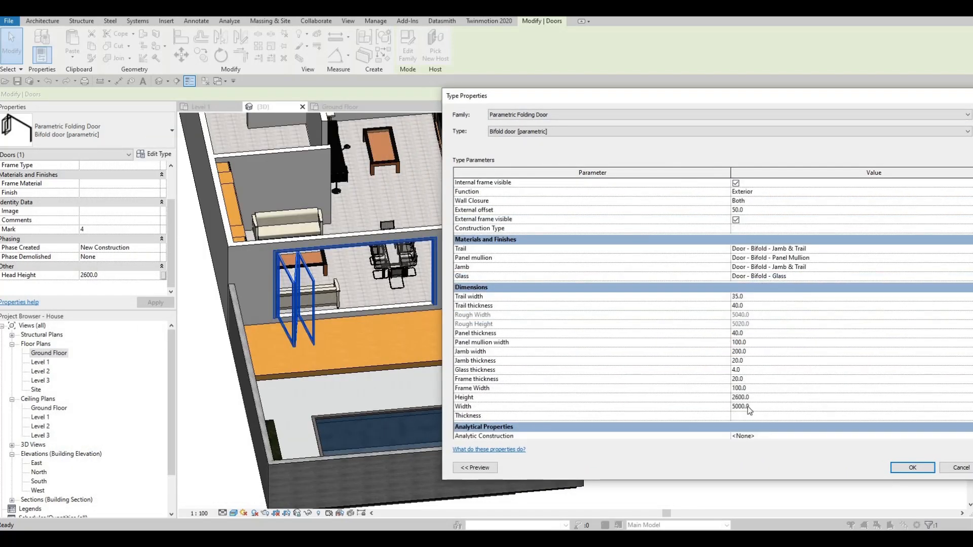
{"action": "left_click", "coordinate": [764, 406]}
{"action": "type", "text": "200"}
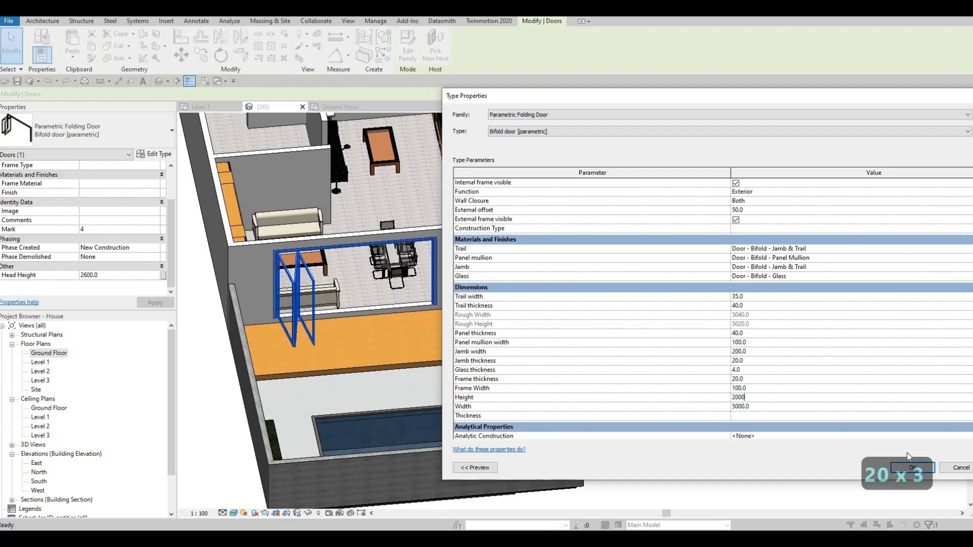
{"action": "left_click", "coordinate": [921, 473]}
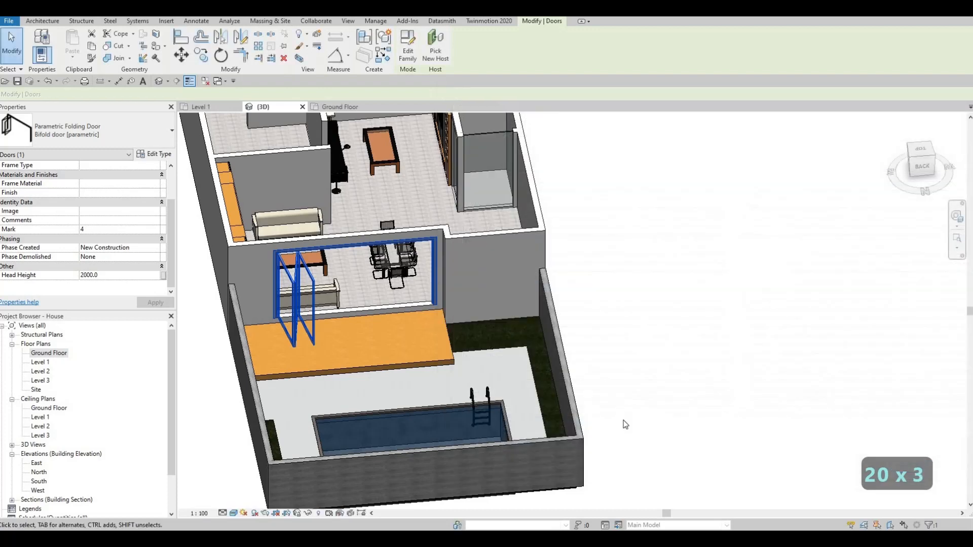
- Set the width of the Bifold door [parametric] type to 4000
{"action": "left_click", "coordinate": [155, 154]}
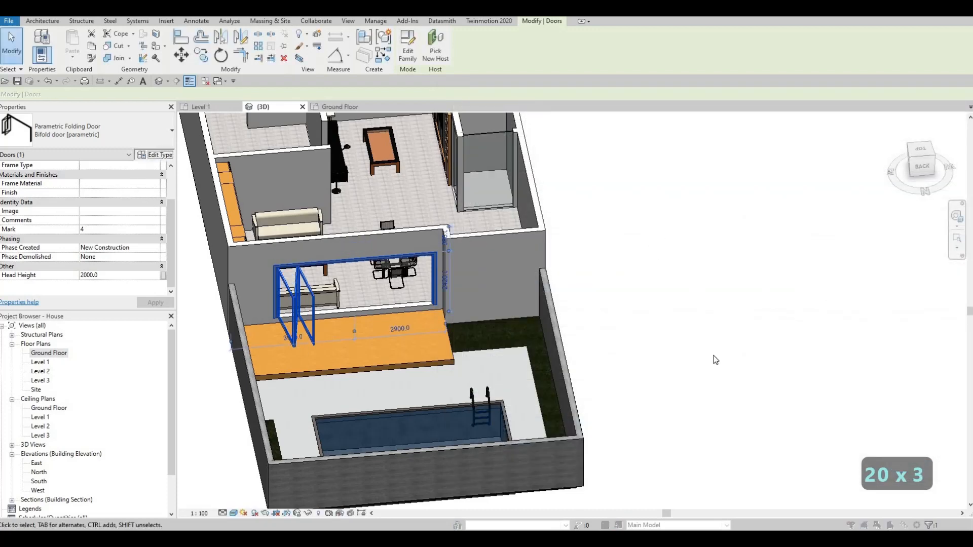
{"action": "scroll", "coordinate": [691, 407], "scroll_direction": "down", "scroll_amount": 3}
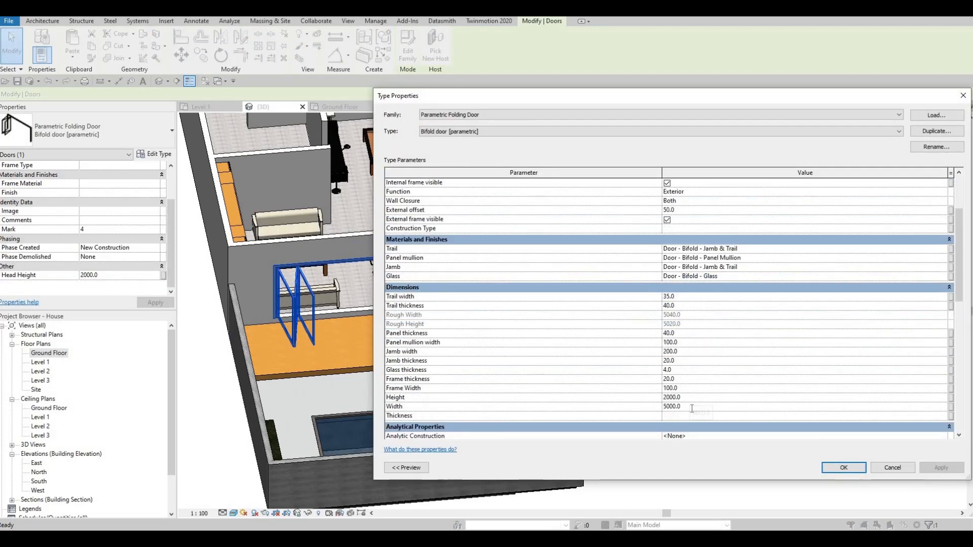
{"action": "left_click", "coordinate": [692, 407]}
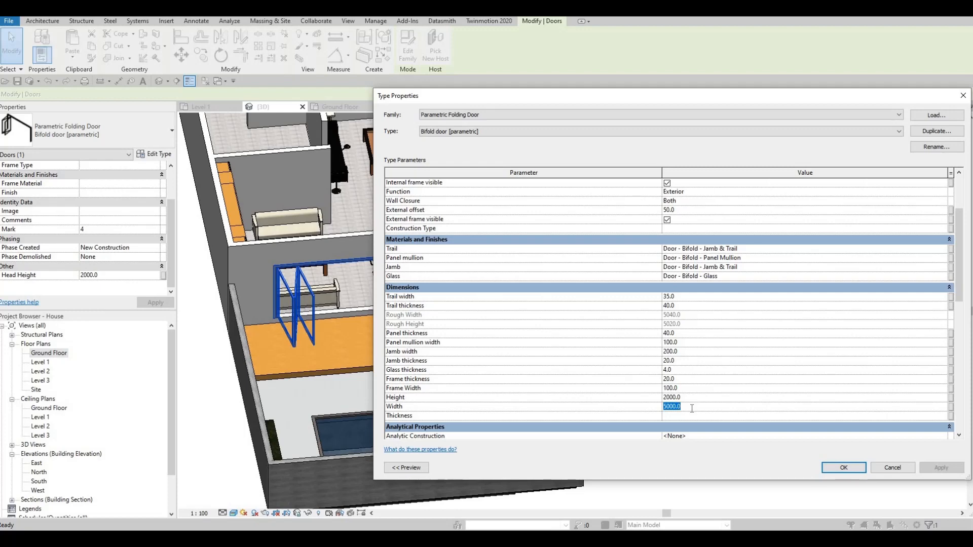
{"action": "type", "text": "4000"}
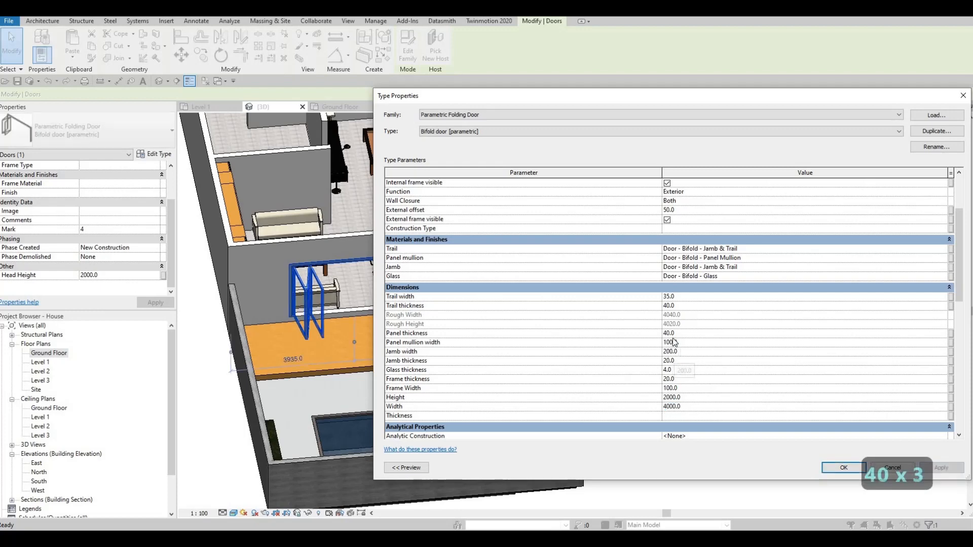
- Set the bifold door type's number of left panels to 6 and accept the type properties
{"action": "scroll", "coordinate": [664, 322], "scroll_direction": "up", "scroll_amount": 3}
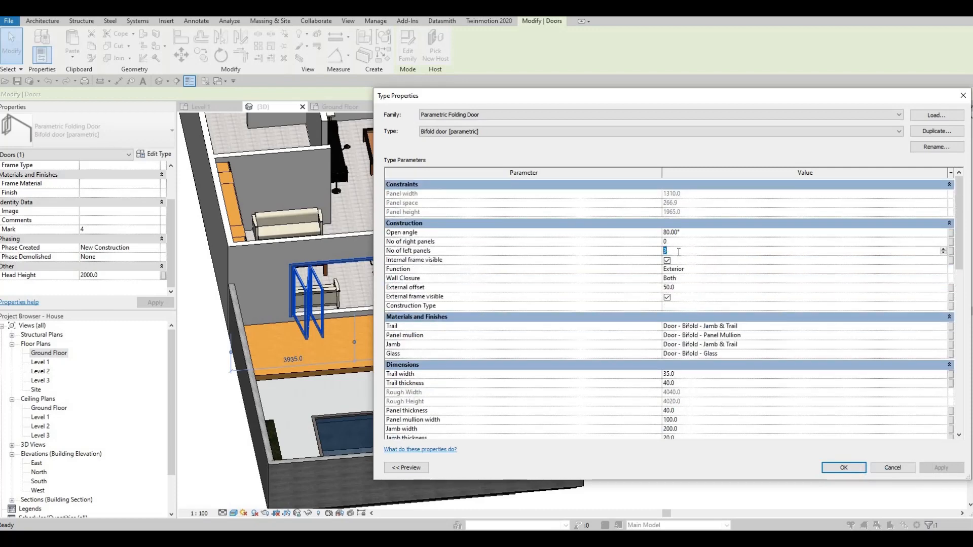
{"action": "type", "text": "6"}
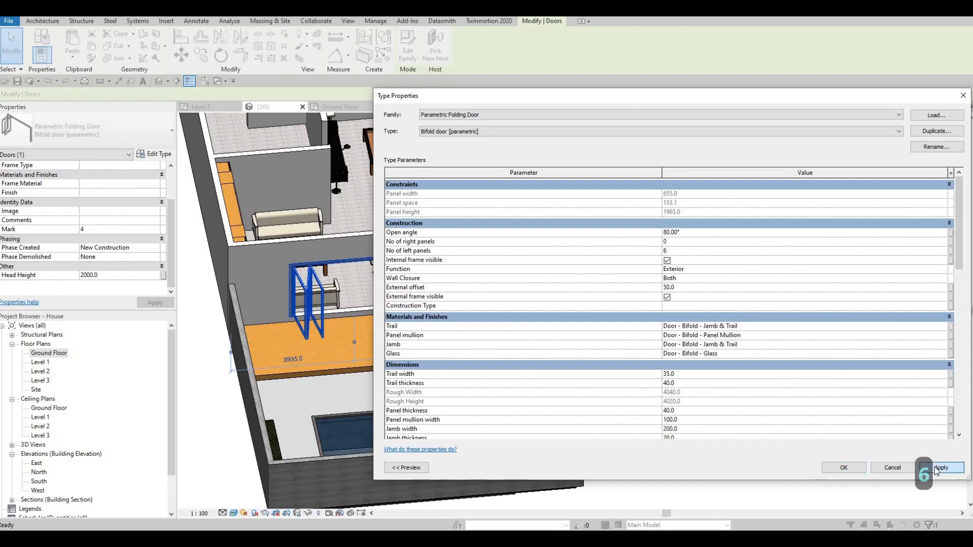
{"action": "left_click", "coordinate": [937, 469]}
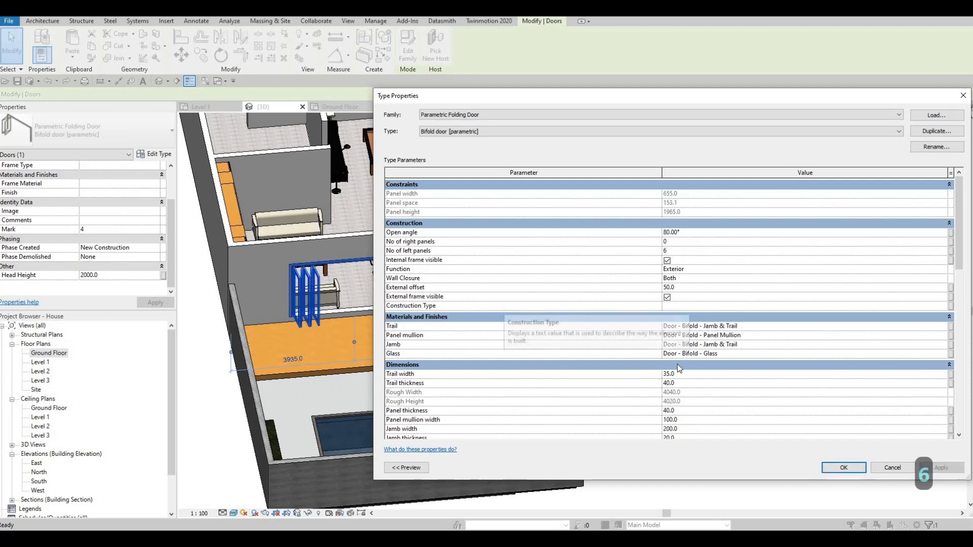
{"action": "scroll", "coordinate": [690, 379], "scroll_direction": "down", "scroll_amount": 3}
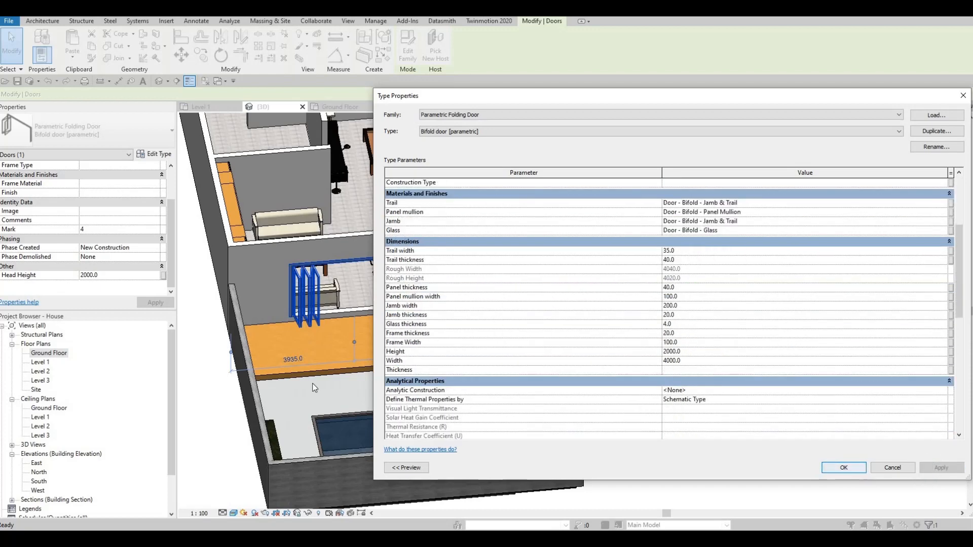
{"action": "key", "text": "Return"}
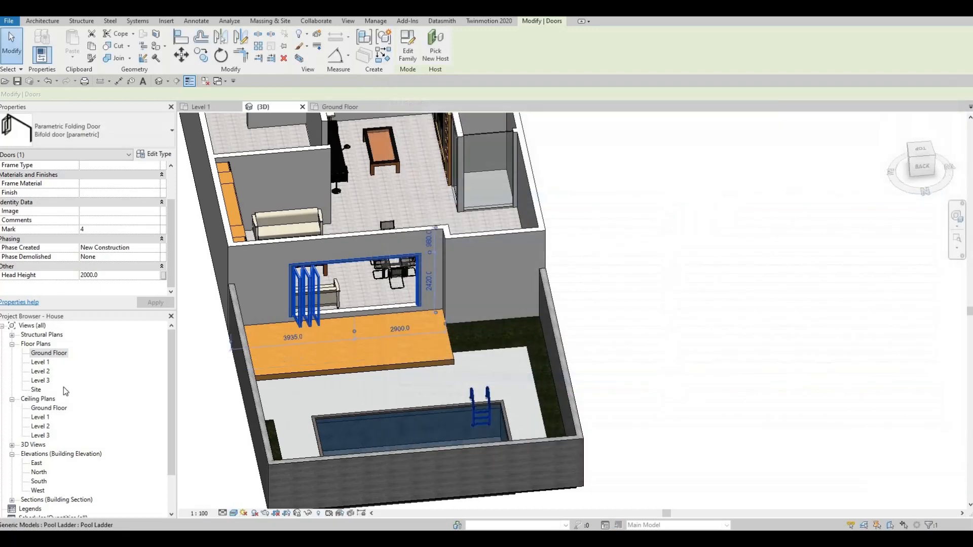
- In the Level 1 plan, move the folding door along the rear wall so its far jamb sits at the deck's edge by the wall step
{"action": "double_click", "coordinate": [40, 363]}
{"action": "scroll", "coordinate": [446, 378], "scroll_direction": "up", "scroll_amount": 3}
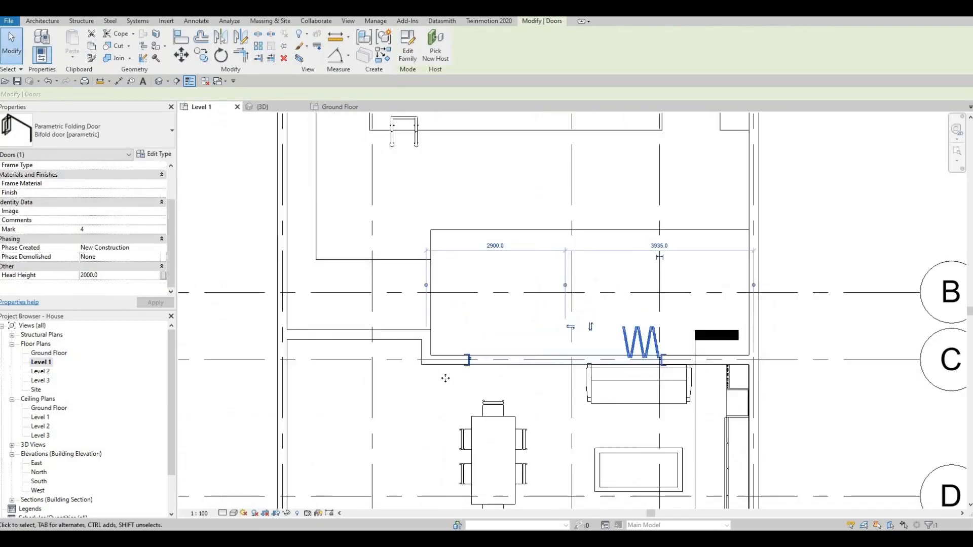
{"action": "scroll", "coordinate": [445, 378], "scroll_direction": "up", "scroll_amount": 2}
{"action": "left_click_drag", "start_coordinate": [383, 381], "coordinate": [559, 354]}
{"action": "key", "text": "Escape"}
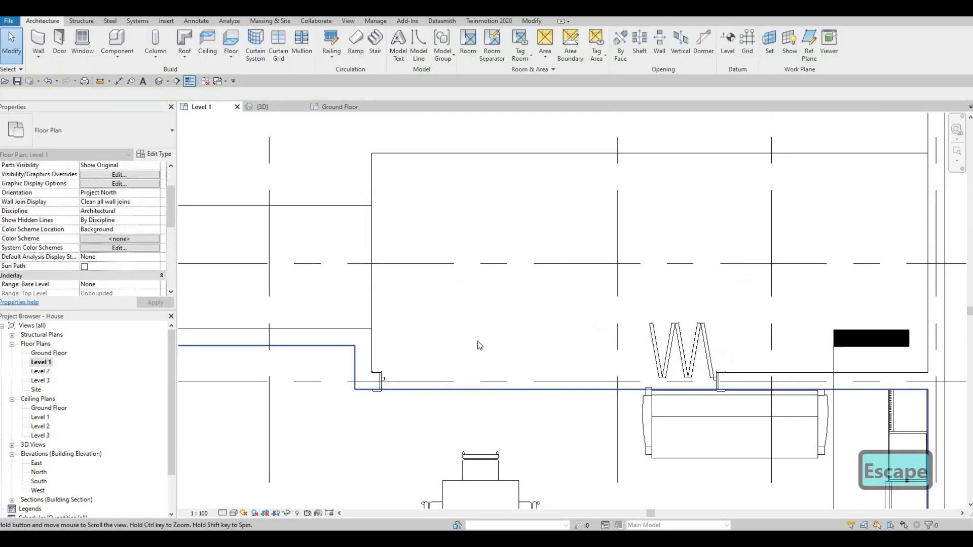
- Measure the distance from the deck's edge by the wall step to the near end of the sofa with an aligned dimension
{"action": "middle_click_drag", "start_coordinate": [477, 341], "coordinate": [492, 295]}
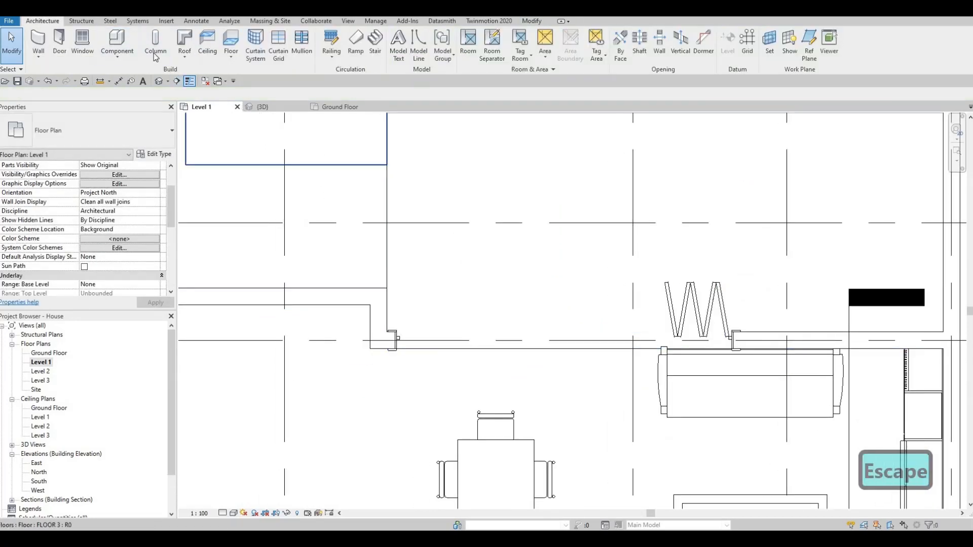
{"action": "key", "text": "d"}
{"action": "key", "text": "i"}
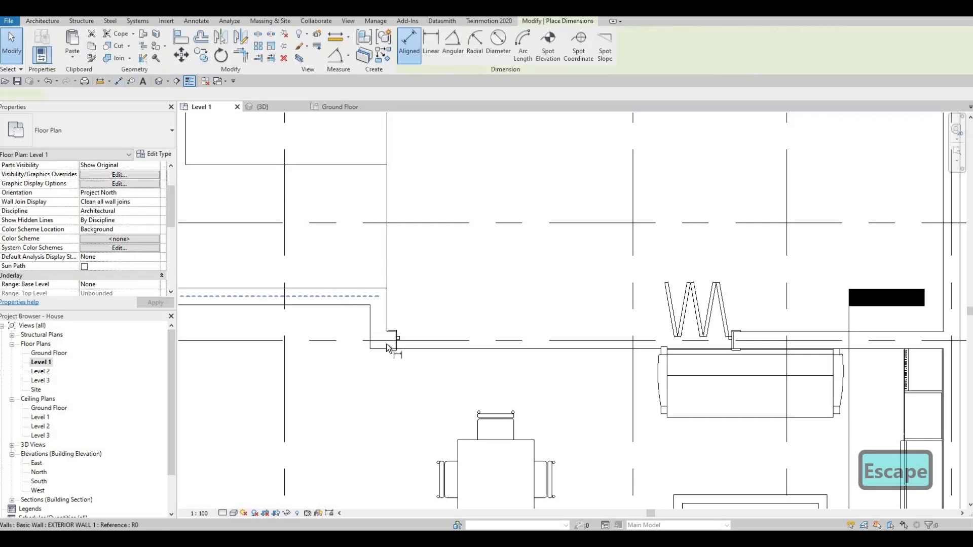
{"action": "left_click", "coordinate": [389, 312]}
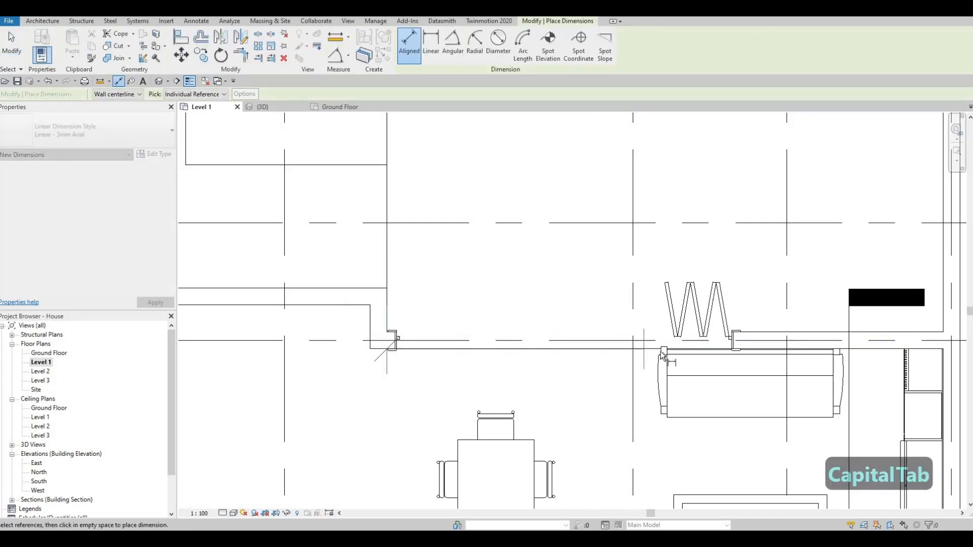
{"action": "left_click", "coordinate": [649, 383]}
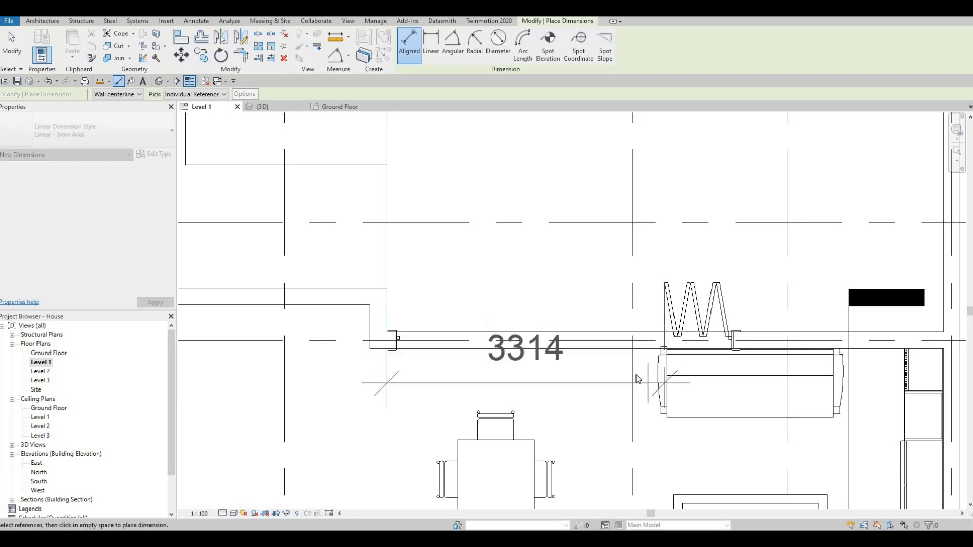
{"action": "key", "text": "Escape"}
{"action": "key", "text": "Escape"}
{"action": "key", "text": "Escape"}
- Set the bifold door type's number of left panels to 4 and its width to 3200
{"action": "left_click", "coordinate": [668, 314]}
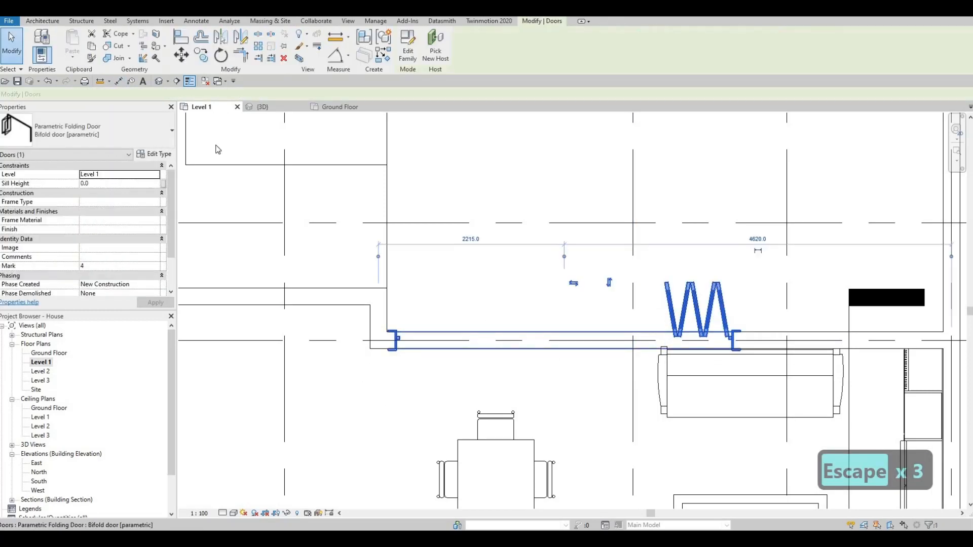
{"action": "left_click", "coordinate": [154, 154]}
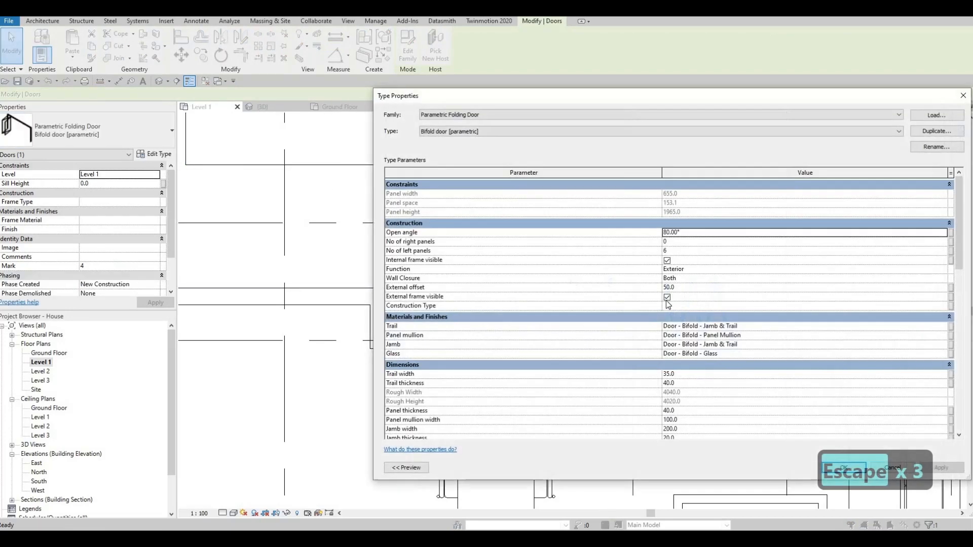
{"action": "left_click", "coordinate": [686, 251]}
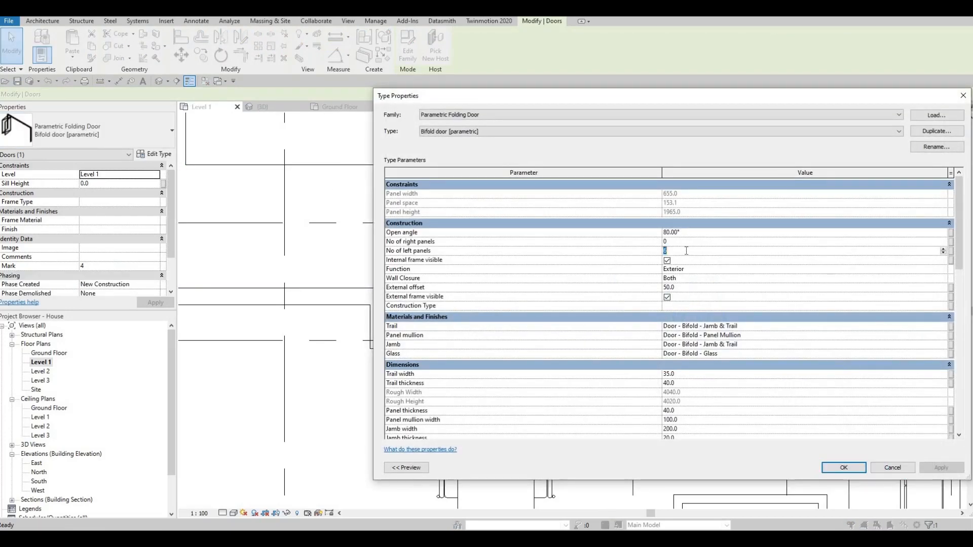
{"action": "type", "text": "4"}
{"action": "scroll", "coordinate": [698, 329], "scroll_direction": "down", "scroll_amount": 6}
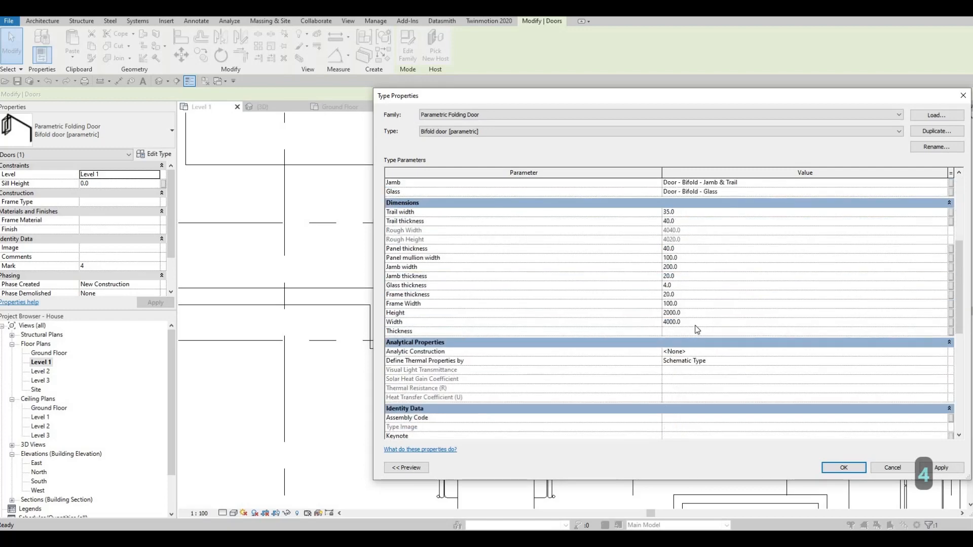
{"action": "type", "text": "3200"}
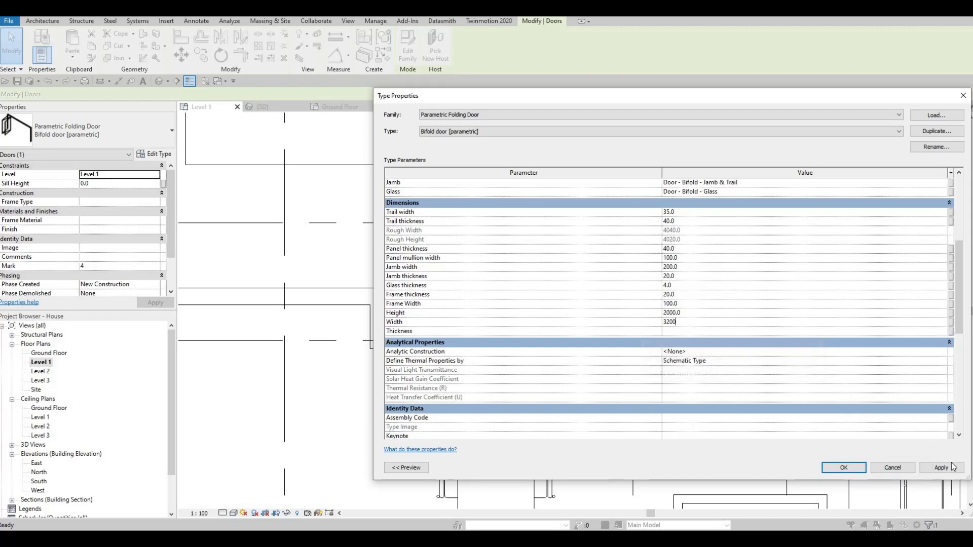
{"action": "left_click", "coordinate": [843, 467]}
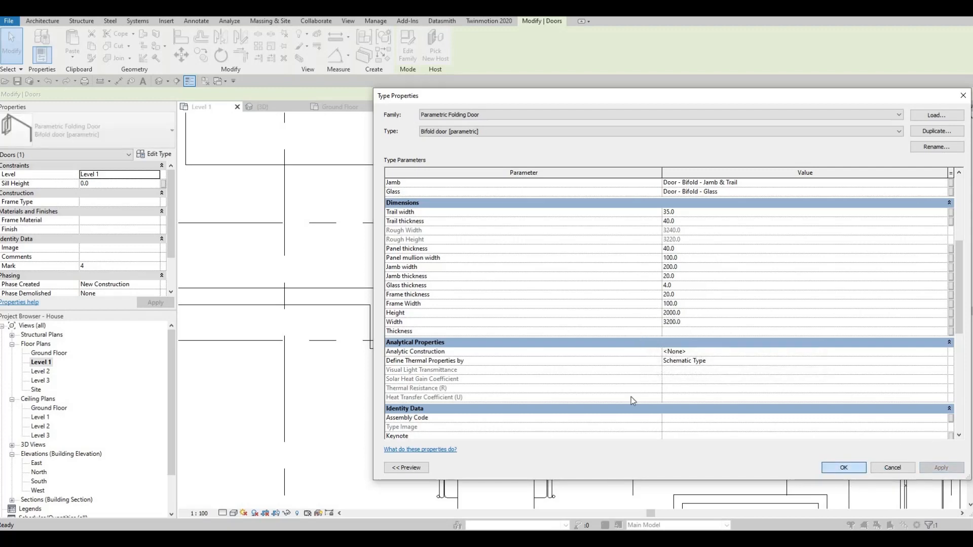
{"action": "key", "text": "Escape"}
{"action": "key", "text": "Escape"}
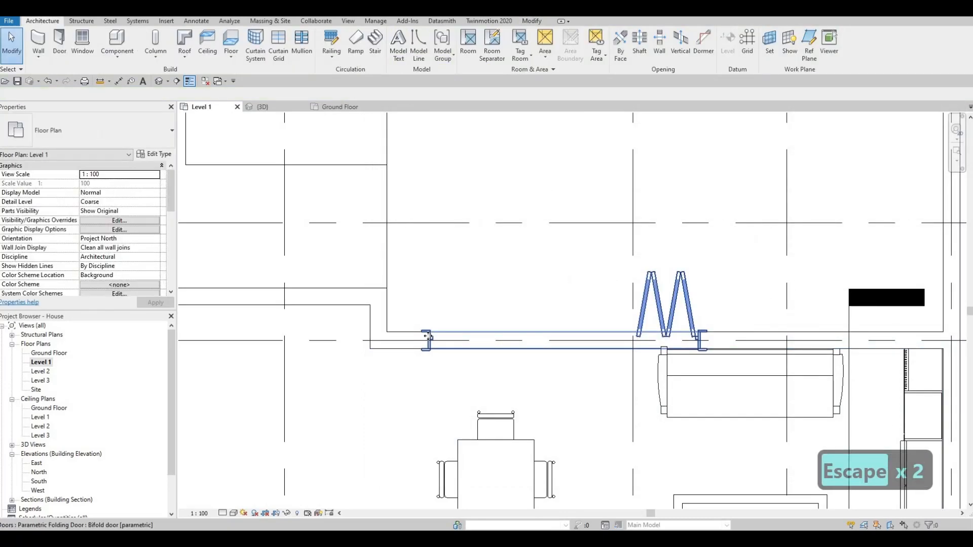
- Nudge the folding door along the rear wall until its far jamb sits at the deck's edge by the wall step
{"action": "left_click", "coordinate": [428, 338]}
{"action": "key", "text": "Left"}
{"action": "key", "text": "Left"}
{"action": "key", "text": "Left"}
{"action": "key", "text": "Left"}
{"action": "key", "text": "Left"}
{"action": "key", "text": "Left"}
{"action": "key", "text": "Left"}
{"action": "key", "text": "Left"}
{"action": "key", "text": "Left"}
{"action": "key", "text": "Left"}
{"action": "key", "text": "Left"}
{"action": "key", "text": "Left"}
{"action": "key", "text": "Left"}
{"action": "key", "text": "Left"}
{"action": "key", "text": "Left"}
{"action": "key", "text": "Left"}
{"action": "key", "text": "Left"}
{"action": "key", "text": "Left"}
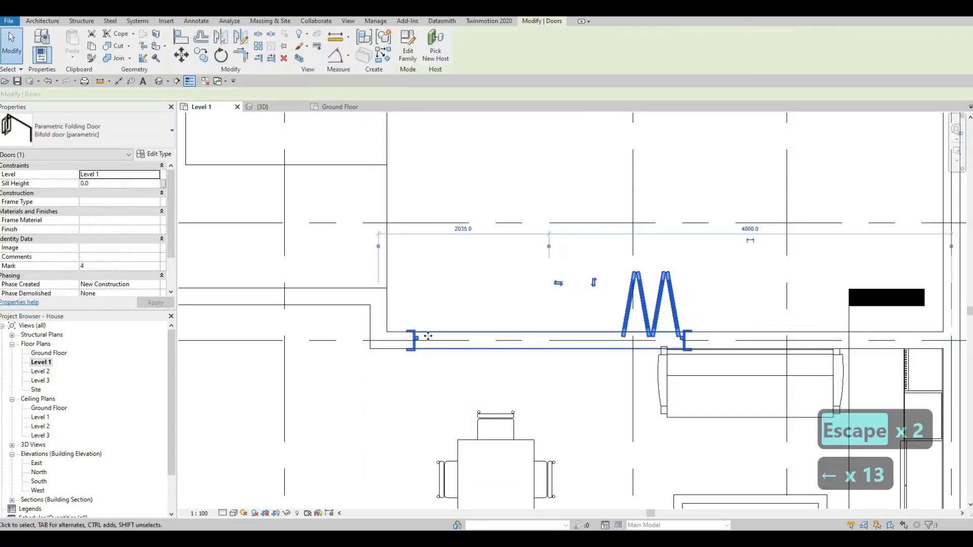
{"action": "key", "text": "Left"}
{"action": "key", "text": "Left"}
{"action": "key", "text": "Left"}
{"action": "key", "text": "Left"}
{"action": "key", "text": "Left"}
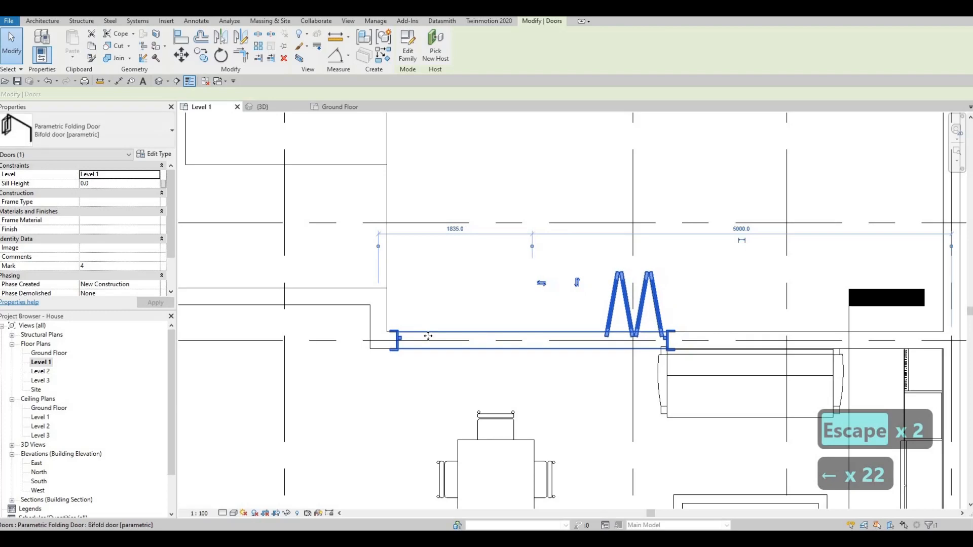
{"action": "key", "text": "Escape"}
{"action": "key", "text": "Escape"}
- Shift both sofas and the coffee table together towards the wall cabinets, clear of the folding door's jamb
{"action": "scroll", "coordinate": [756, 424], "scroll_direction": "down", "scroll_amount": 1}
{"action": "middle_click_drag", "start_coordinate": [758, 425], "coordinate": [662, 353]}
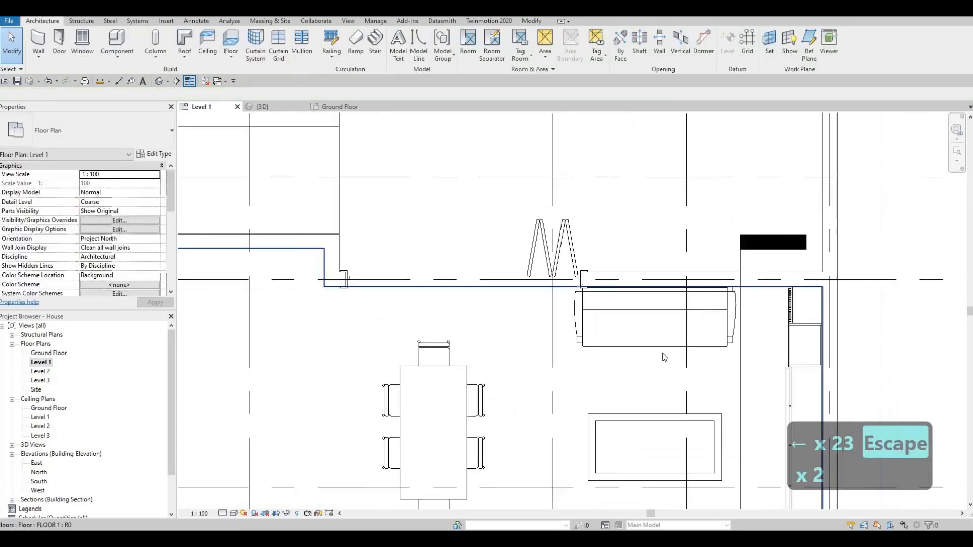
{"action": "key", "text": "Escape"}
{"action": "key", "text": "Escape"}
{"action": "left_click", "coordinate": [633, 343]}
{"action": "key", "text": "Escape"}
{"action": "left_click", "coordinate": [676, 325]}
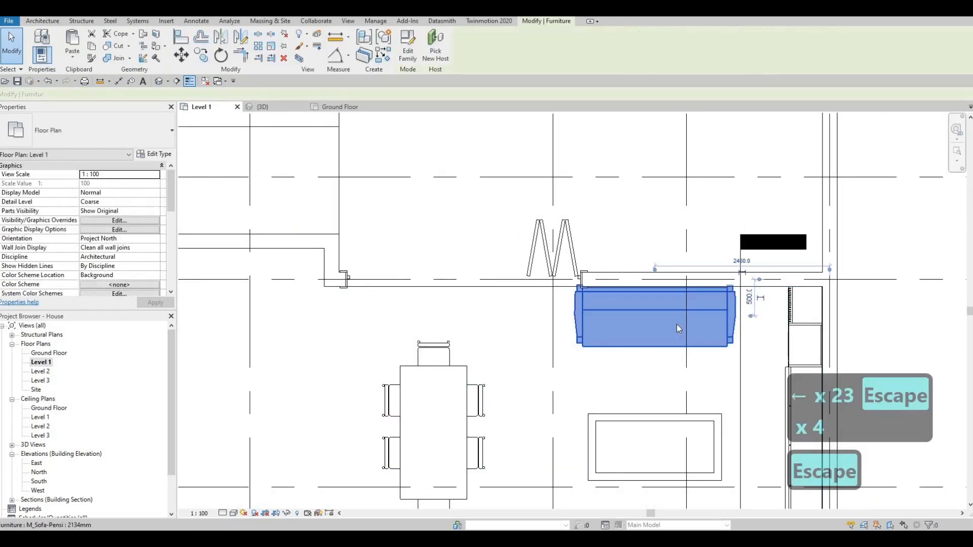
{"action": "middle_click_drag", "start_coordinate": [774, 348], "coordinate": [721, 283]}
{"action": "scroll", "coordinate": [720, 282], "scroll_direction": "down", "scroll_amount": 1}
{"action": "left_click", "coordinate": [655, 349], "text": "ctrl"}
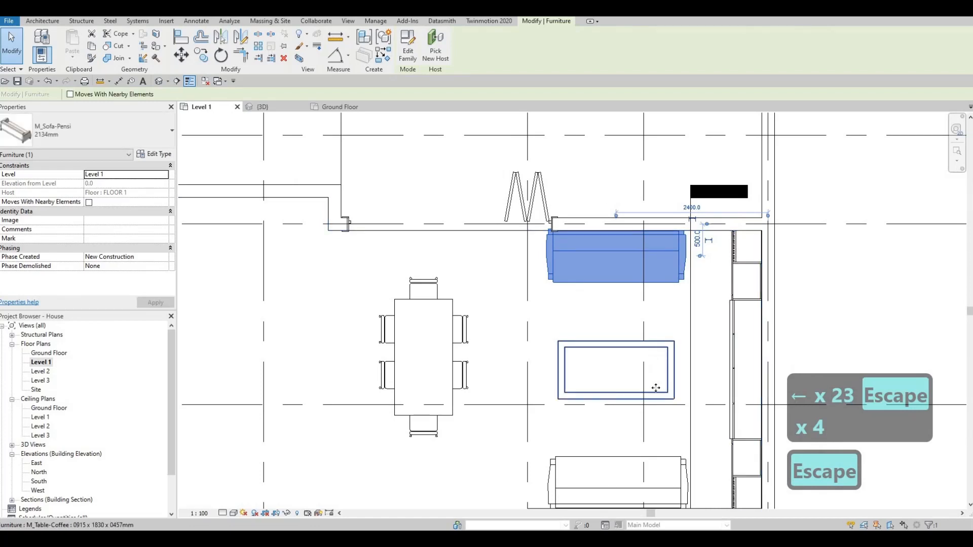
{"action": "left_click", "coordinate": [664, 456], "text": "ctrl"}
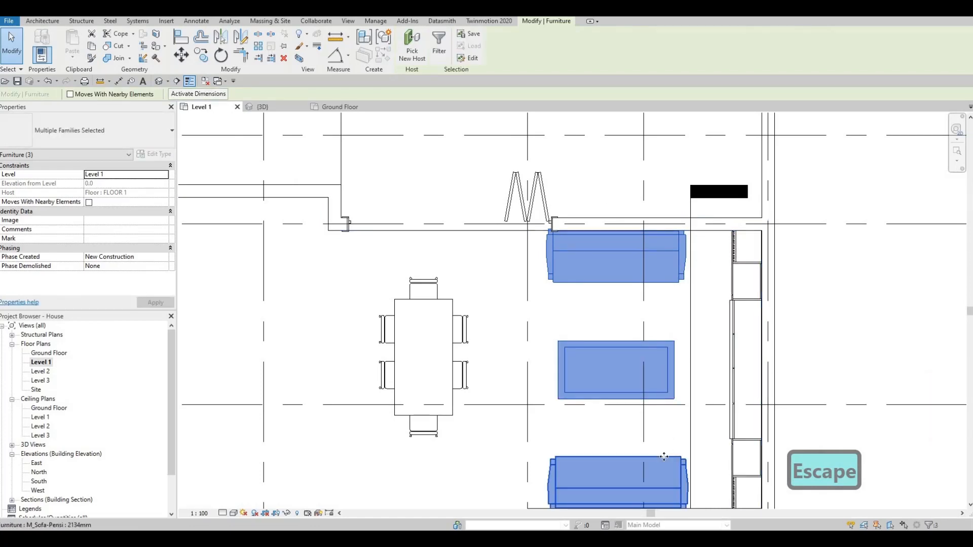
{"action": "key", "text": "Right"}
{"action": "key", "text": "Right"}
{"action": "key", "text": "Right"}
{"action": "key", "text": "Right"}
{"action": "key", "text": "Right"}
{"action": "key", "text": "Right"}
{"action": "key", "text": "Right"}
{"action": "key", "text": "Right"}
{"action": "key", "text": "Right"}
{"action": "key", "text": "Right"}
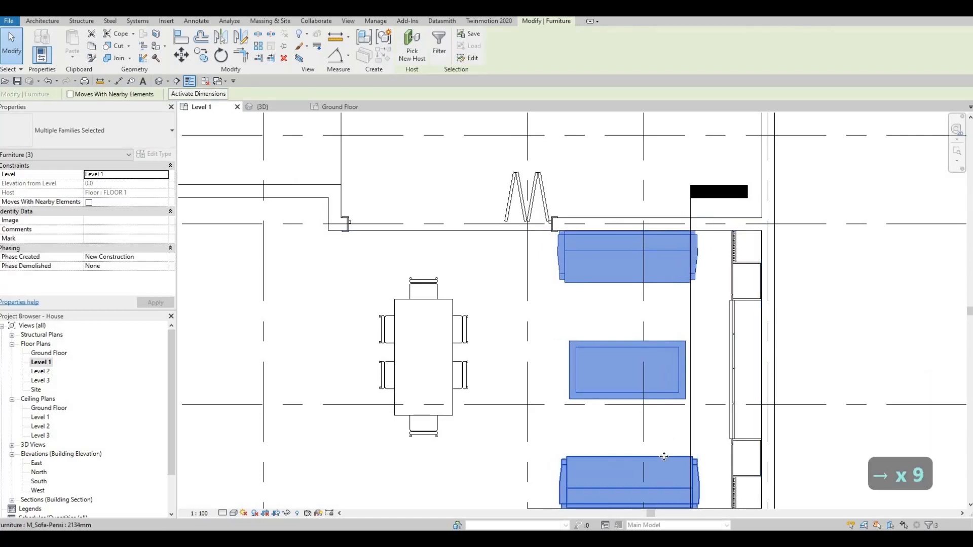
{"action": "key", "text": "Escape"}
{"action": "key", "text": "Escape"}
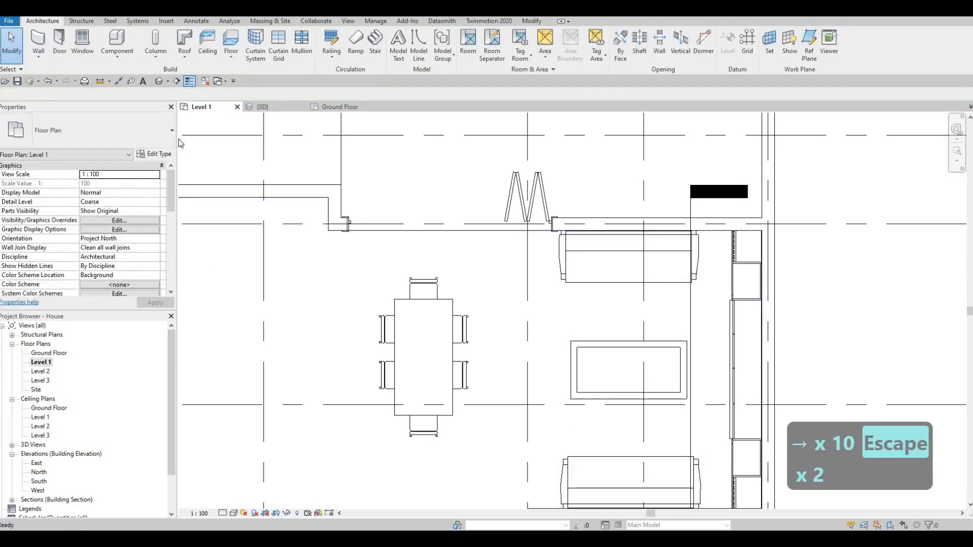
- Examine the folding door, deck and pool area from several angles in the 3D view
{"action": "left_click", "coordinate": [276, 108]}
{"action": "scroll", "coordinate": [407, 276], "scroll_direction": "down", "scroll_amount": 1}
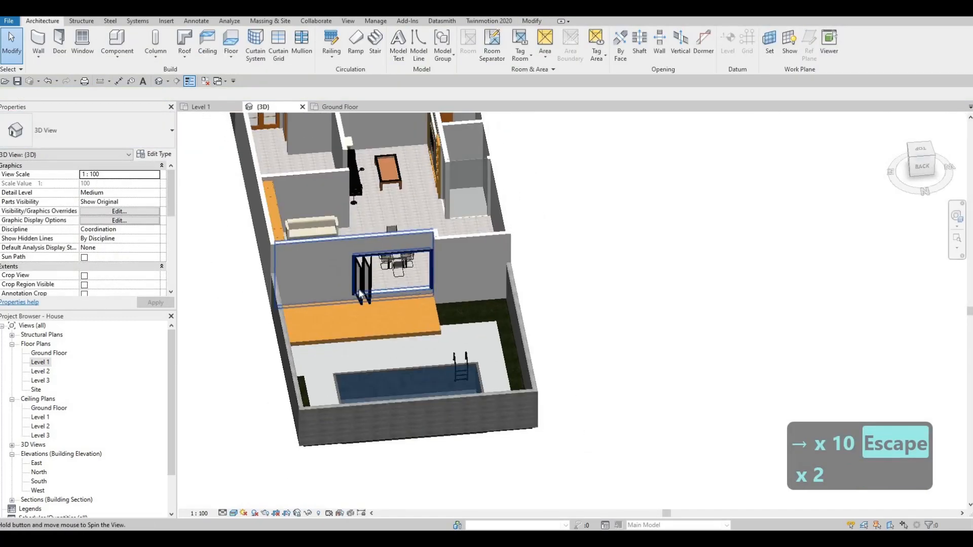
{"action": "middle_click_drag", "start_coordinate": [407, 276], "coordinate": [368, 277], "text": "shift"}
{"action": "left_click", "coordinate": [368, 276]}
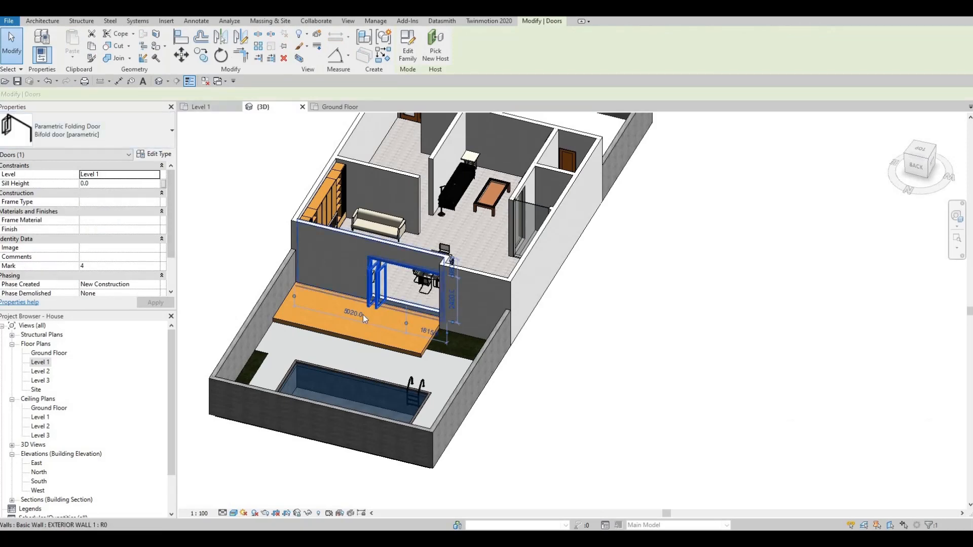
{"action": "middle_click_drag", "start_coordinate": [433, 261], "coordinate": [347, 312], "text": "shift"}
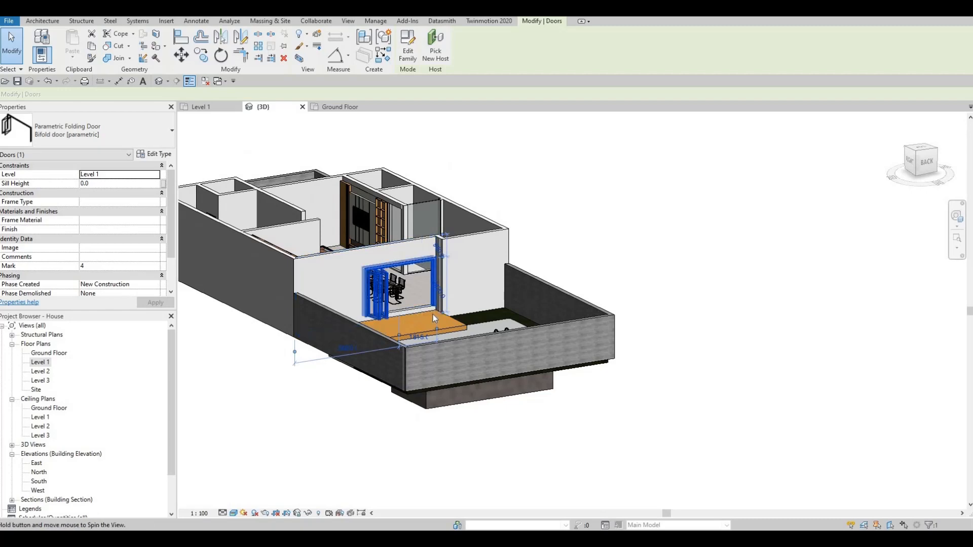
{"action": "middle_click_drag", "start_coordinate": [434, 316], "coordinate": [452, 313], "text": "shift"}
{"action": "scroll", "coordinate": [456, 311], "scroll_direction": "up", "scroll_amount": 4}
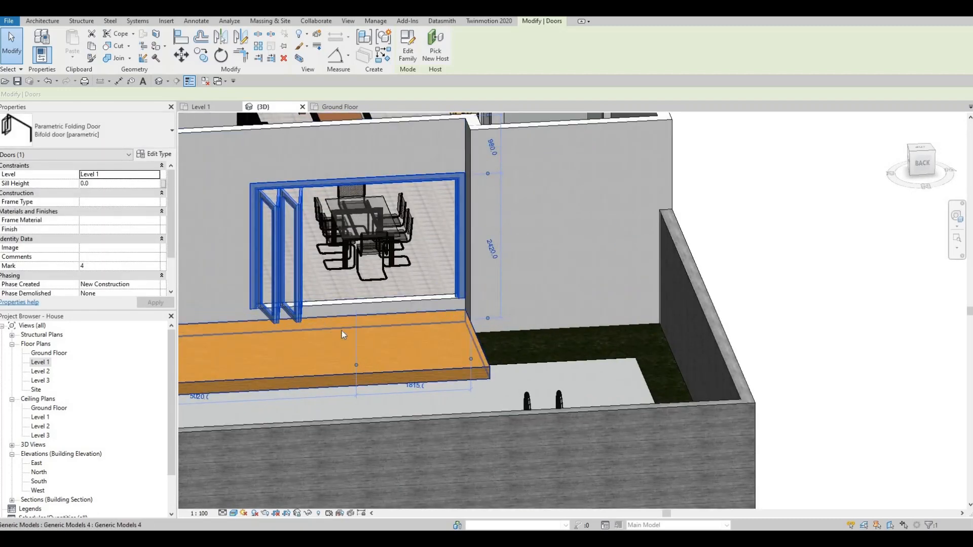
{"action": "middle_click_drag", "start_coordinate": [405, 399], "coordinate": [448, 373]}
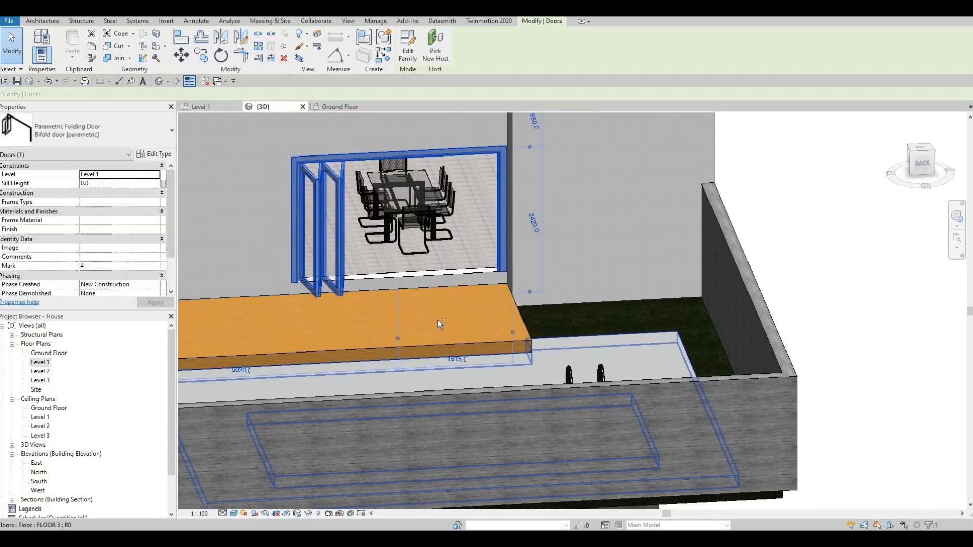
{"action": "middle_click_drag", "start_coordinate": [439, 323], "coordinate": [493, 329], "text": "shift"}
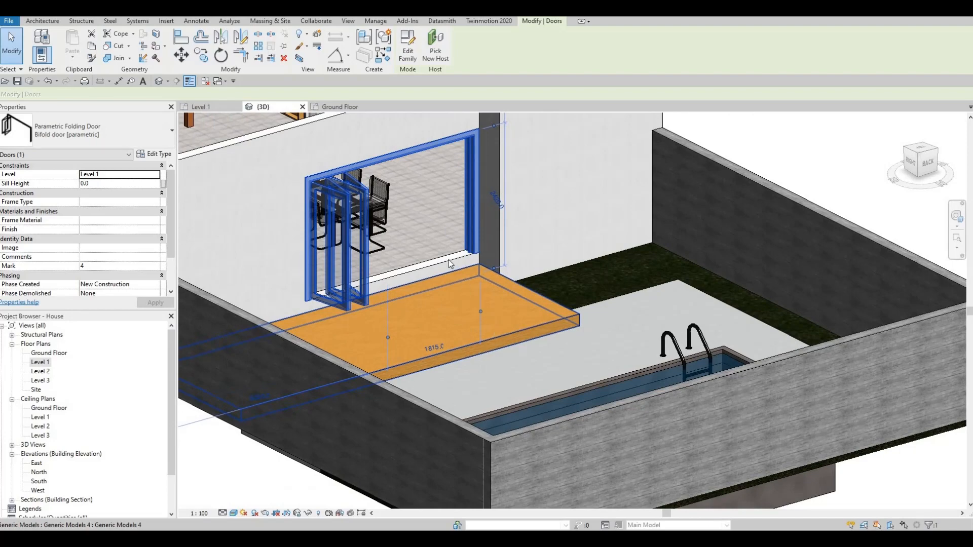
{"action": "scroll", "coordinate": [487, 264], "scroll_direction": "up", "scroll_amount": 1}
{"action": "middle_click_drag", "start_coordinate": [584, 357], "coordinate": [582, 307]}
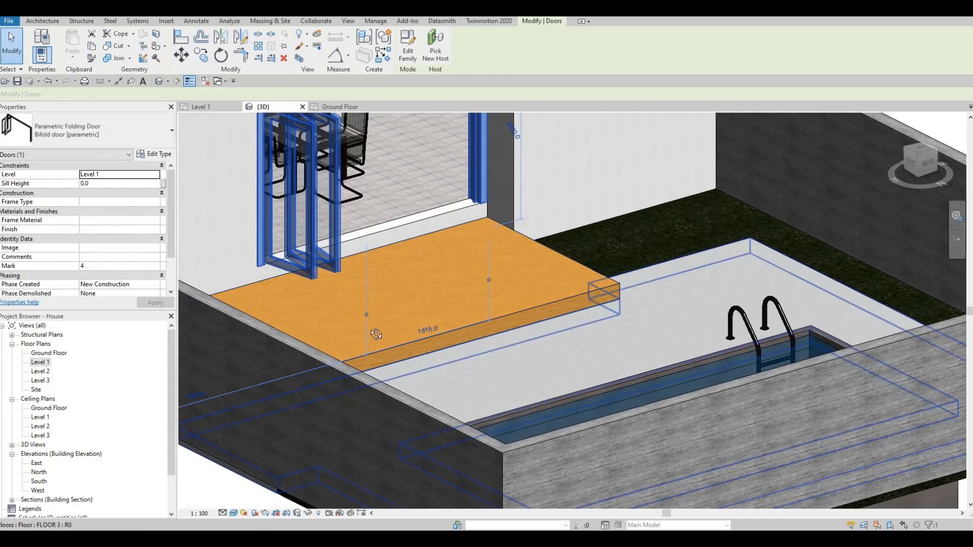
{"action": "middle_click_drag", "start_coordinate": [375, 334], "coordinate": [413, 310], "text": "shift"}
{"action": "key", "text": "Escape"}
{"action": "key", "text": "Escape"}
{"action": "scroll", "coordinate": [359, 308], "scroll_direction": "down", "scroll_amount": 3}
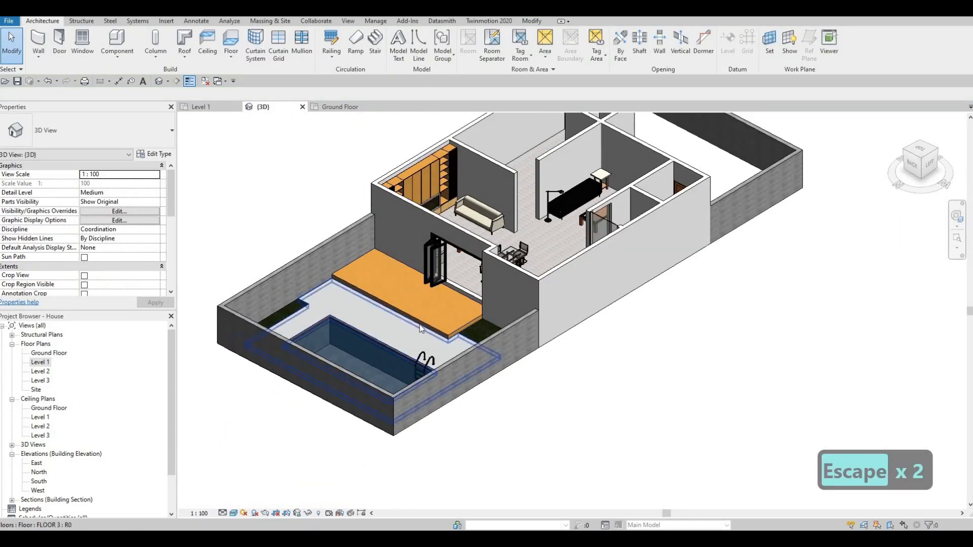
{"action": "middle_click_drag", "start_coordinate": [556, 309], "coordinate": [551, 313], "text": "shift"}
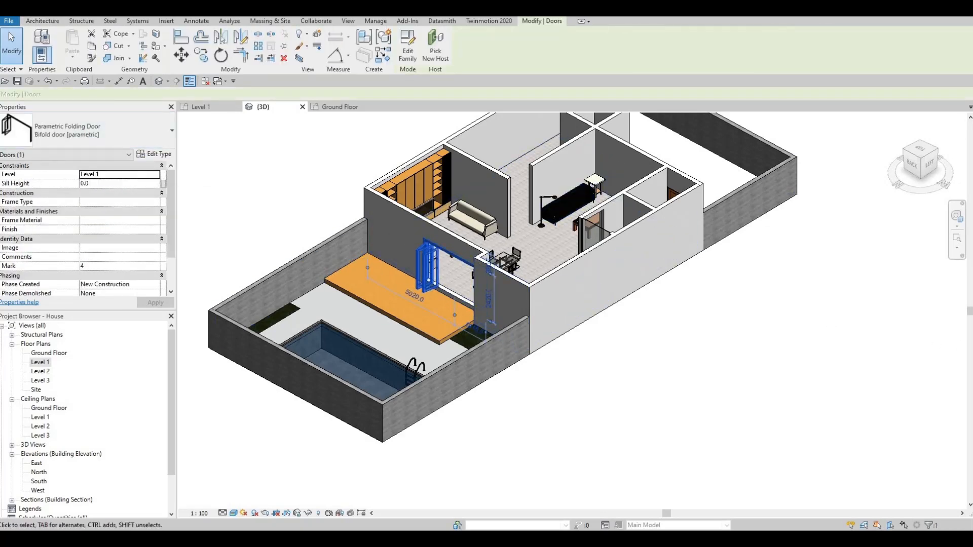
{"action": "key", "text": "Escape"}
- Load the sliding door family from the Downloads folder and place one in the exterior side wall next to the dining area
{"action": "key", "text": "alt+Tab"}
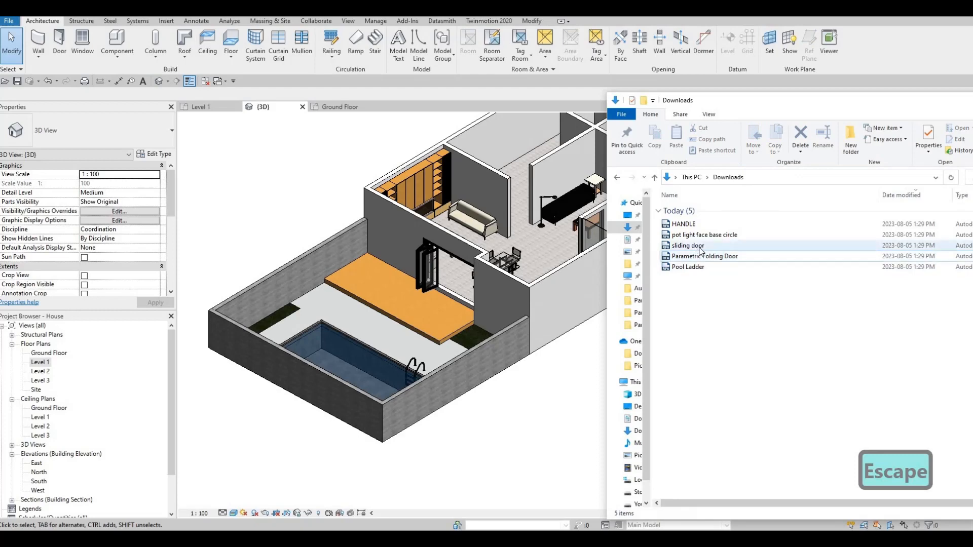
{"action": "left_click_drag", "start_coordinate": [700, 250], "coordinate": [511, 284]}
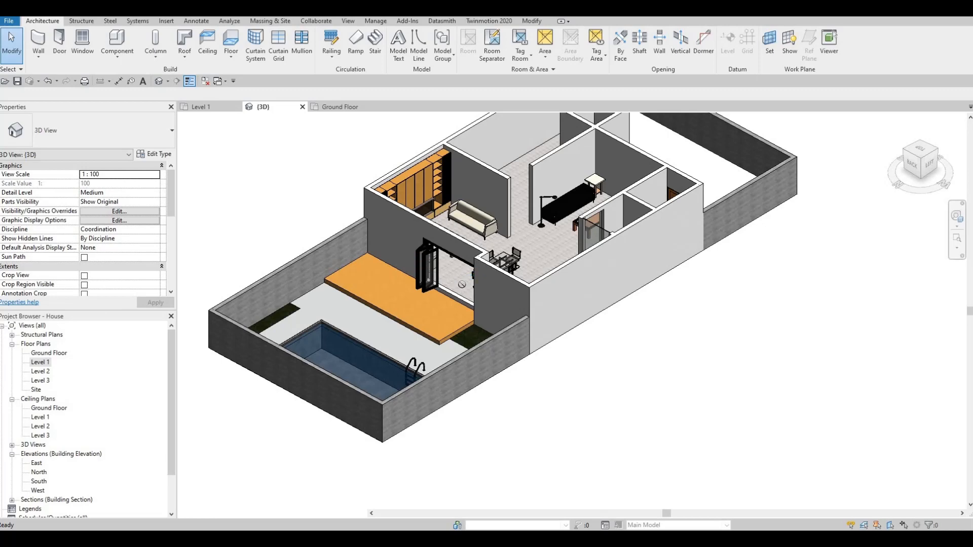
{"action": "key", "text": "d"}
{"action": "key", "text": "r"}
{"action": "left_click", "coordinate": [595, 300]}
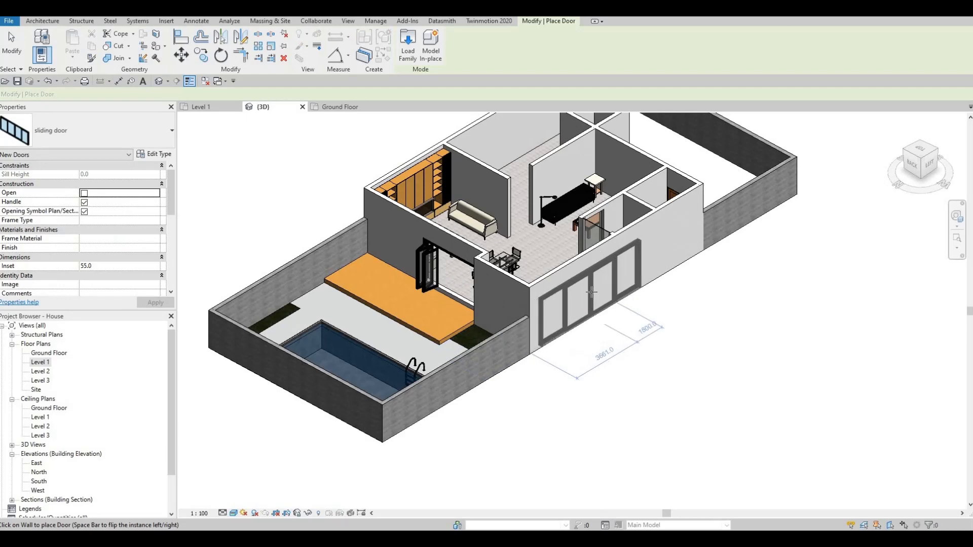
{"action": "key", "text": "Escape"}
{"action": "key", "text": "Escape"}
{"action": "key", "text": "Escape"}
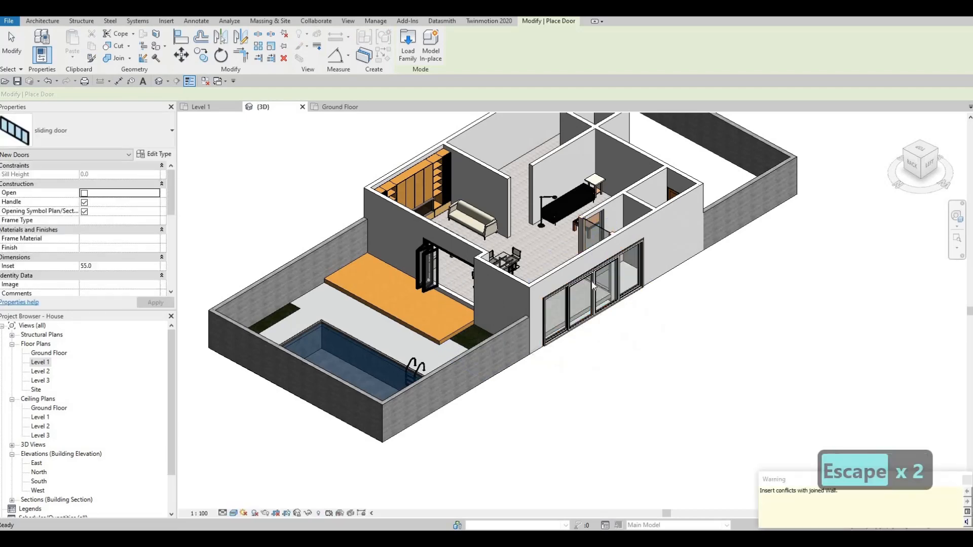
- Turn on the Open option for the sliding door in the side wall and apply it
{"action": "scroll", "coordinate": [594, 281], "scroll_direction": "up", "scroll_amount": 2}
{"action": "left_click", "coordinate": [593, 281]}
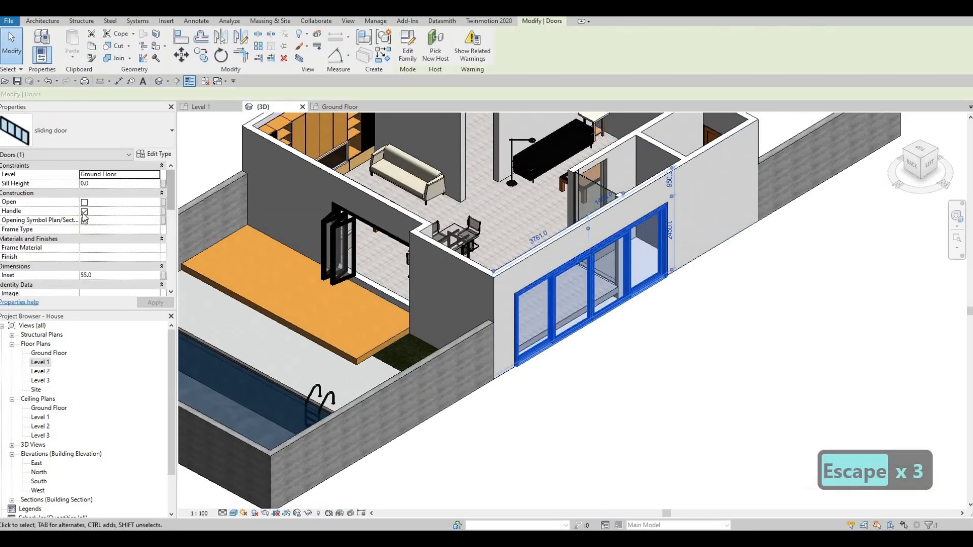
{"action": "left_click", "coordinate": [84, 202]}
{"action": "left_click", "coordinate": [151, 302]}
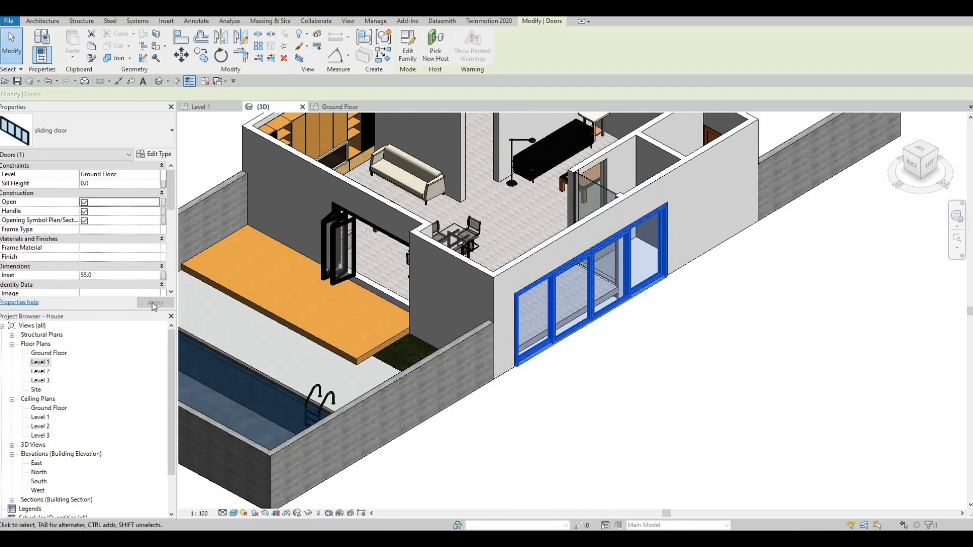
{"action": "left_click", "coordinate": [153, 303]}
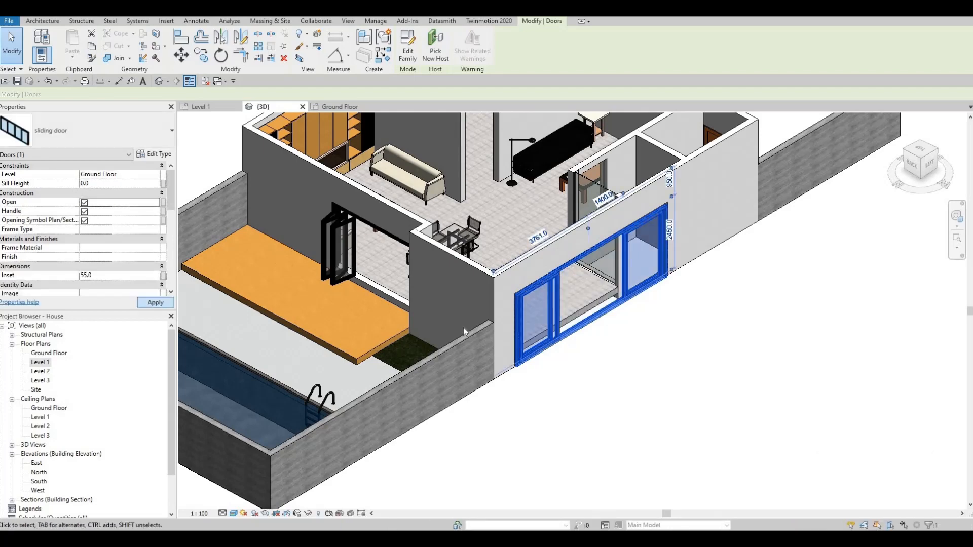
{"action": "key", "text": "Escape"}
{"action": "key", "text": "Escape"}
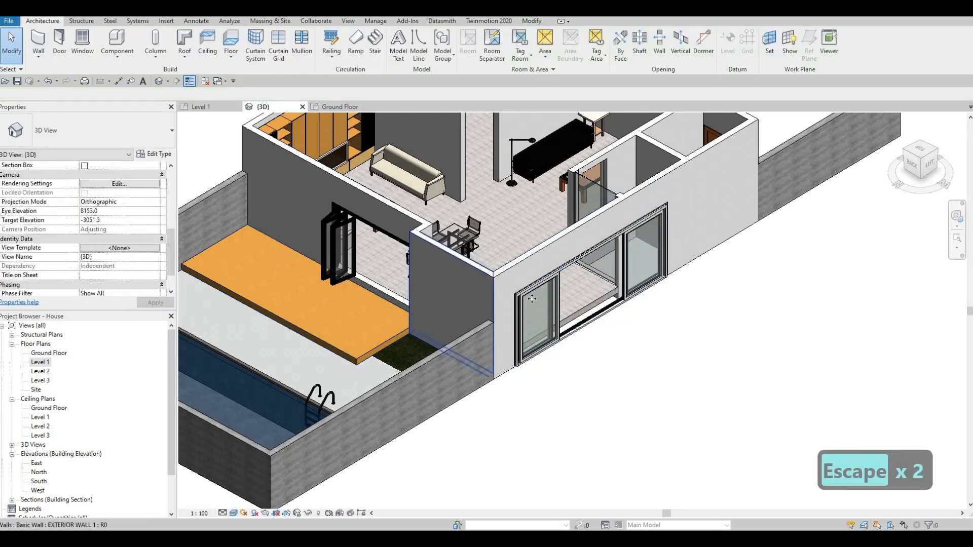
- Review the sliding door's type properties, including its materials and dimensions, without changing them
{"action": "left_click", "coordinate": [530, 304]}
{"action": "left_click", "coordinate": [155, 154]}
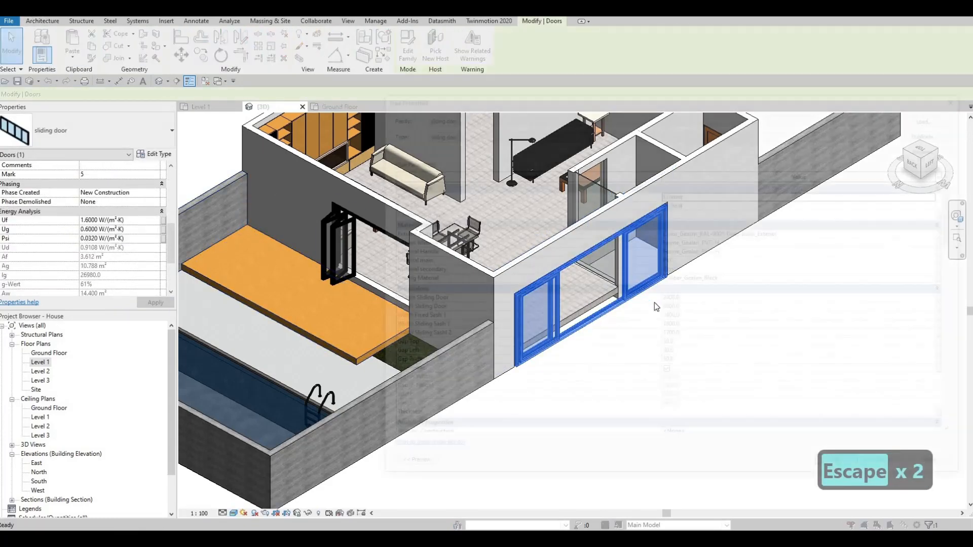
{"action": "scroll", "coordinate": [715, 278], "scroll_direction": "down", "scroll_amount": 6}
{"action": "scroll", "coordinate": [591, 362], "scroll_direction": "up", "scroll_amount": 6}
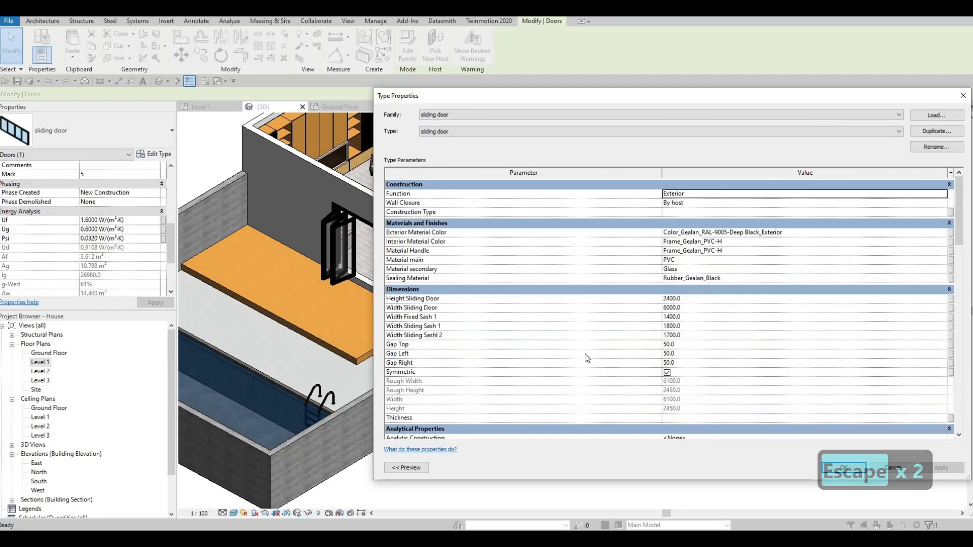
{"action": "key", "text": "Escape"}
{"action": "key", "text": "Escape"}
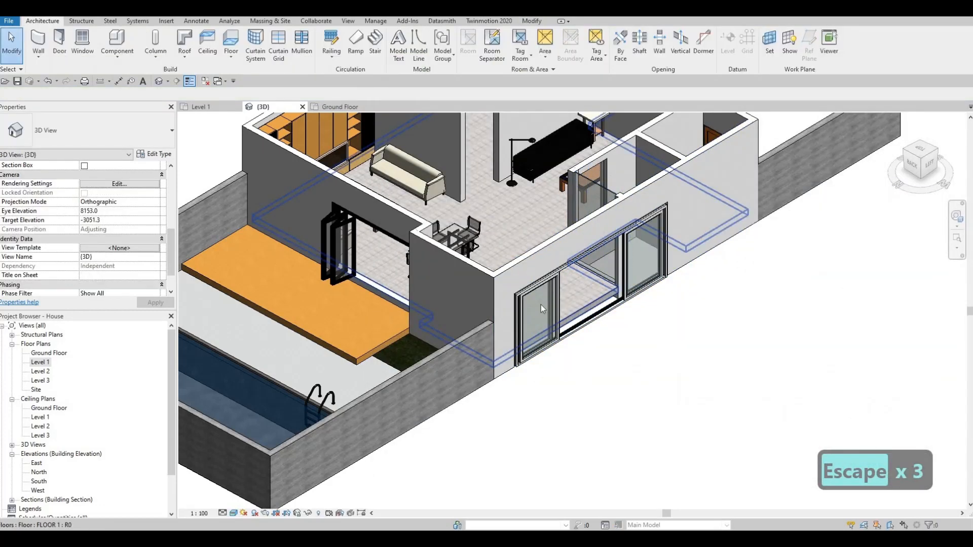
- Delete the sliding door from the exterior side wall next to the dining area
{"action": "left_click", "coordinate": [540, 305]}
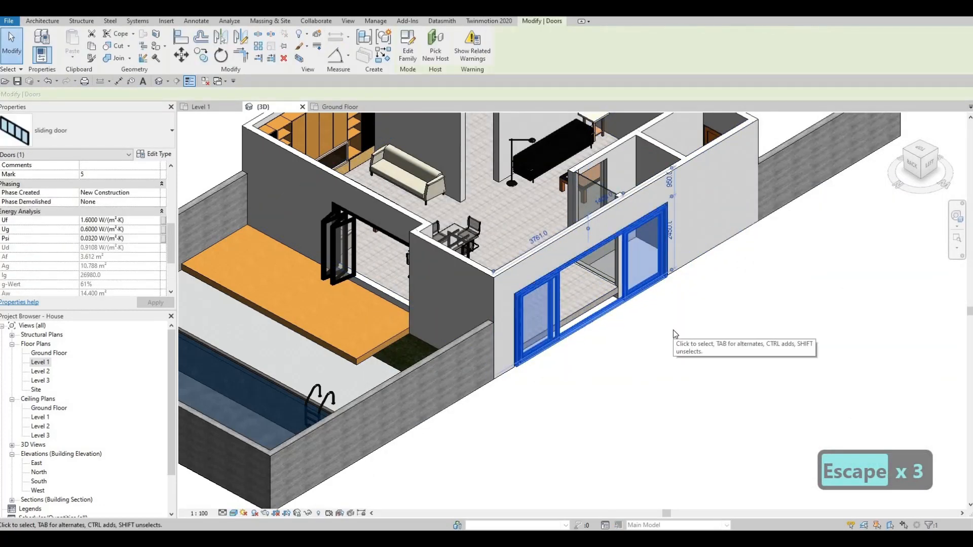
{"action": "key", "text": "Delete"}
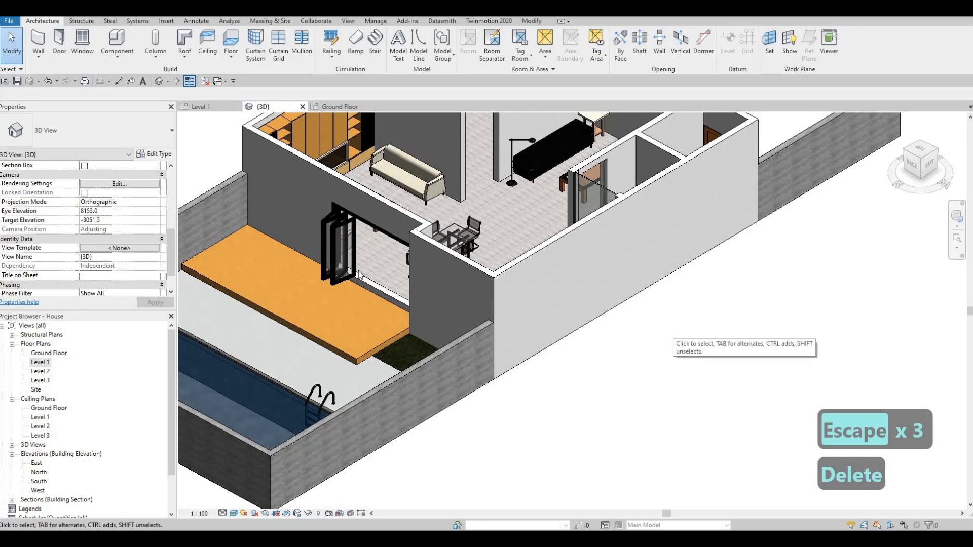
{"action": "key", "text": "Escape"}
- Open the wooden deck beside the pool for in-place editing
{"action": "scroll", "coordinate": [391, 296], "scroll_direction": "down", "scroll_amount": 1}
{"action": "middle_click_drag", "start_coordinate": [391, 296], "coordinate": [576, 282]}
{"action": "middle_click_drag", "start_coordinate": [682, 303], "coordinate": [534, 330], "text": "shift"}
{"action": "scroll", "coordinate": [527, 330], "scroll_direction": "up", "scroll_amount": 5}
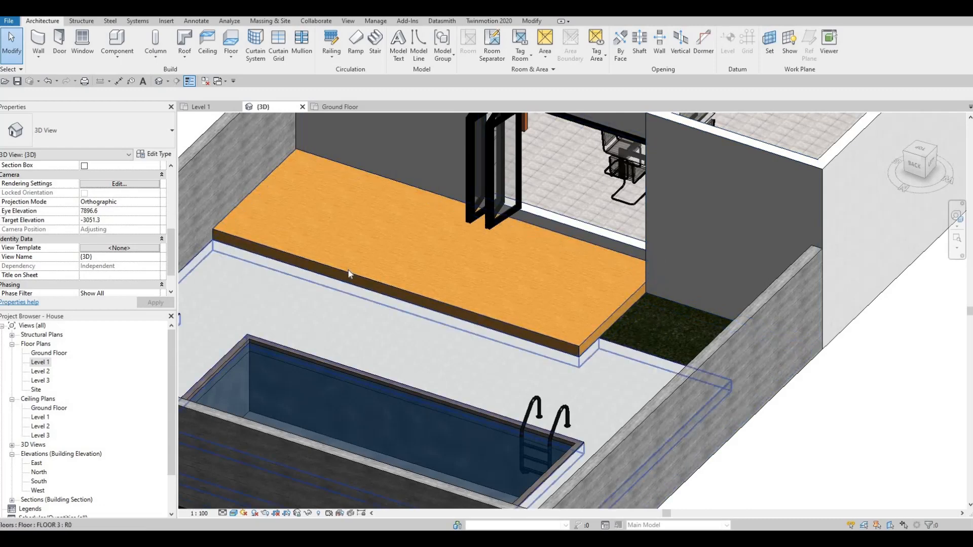
{"action": "left_click", "coordinate": [332, 273]}
{"action": "middle_click_drag", "start_coordinate": [493, 269], "coordinate": [202, 197], "text": "shift"}
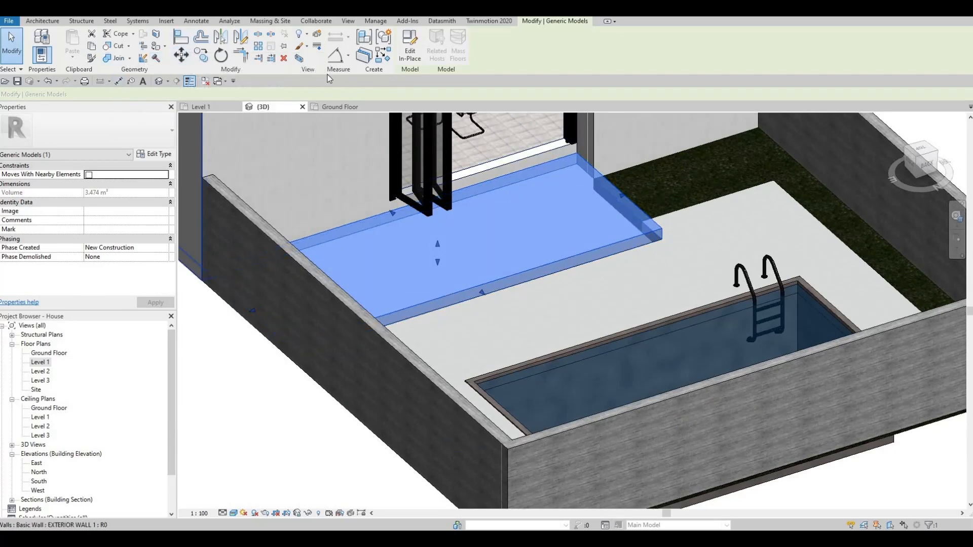
{"action": "left_click", "coordinate": [410, 50]}
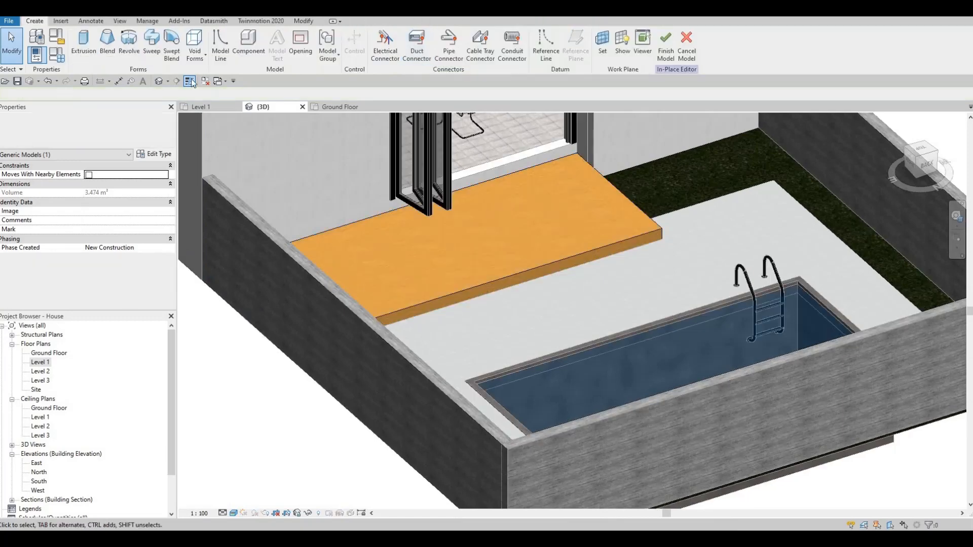
- Start a rectangular extrusion in the deck model and pick the face of the exterior wall beside the folding door as work plane
{"action": "left_click", "coordinate": [81, 51]}
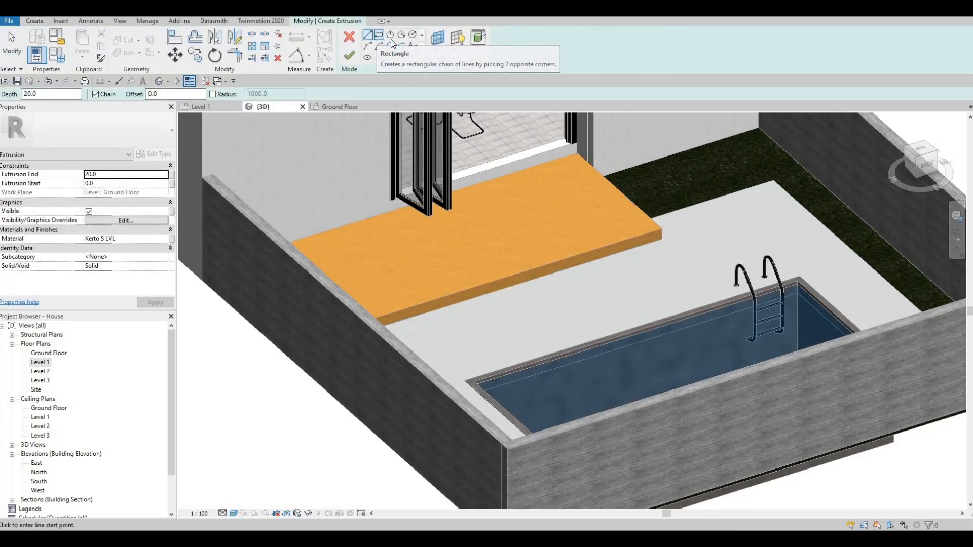
{"action": "middle_click_drag", "start_coordinate": [421, 122], "coordinate": [437, 56], "text": "shift"}
{"action": "left_click", "coordinate": [438, 53]}
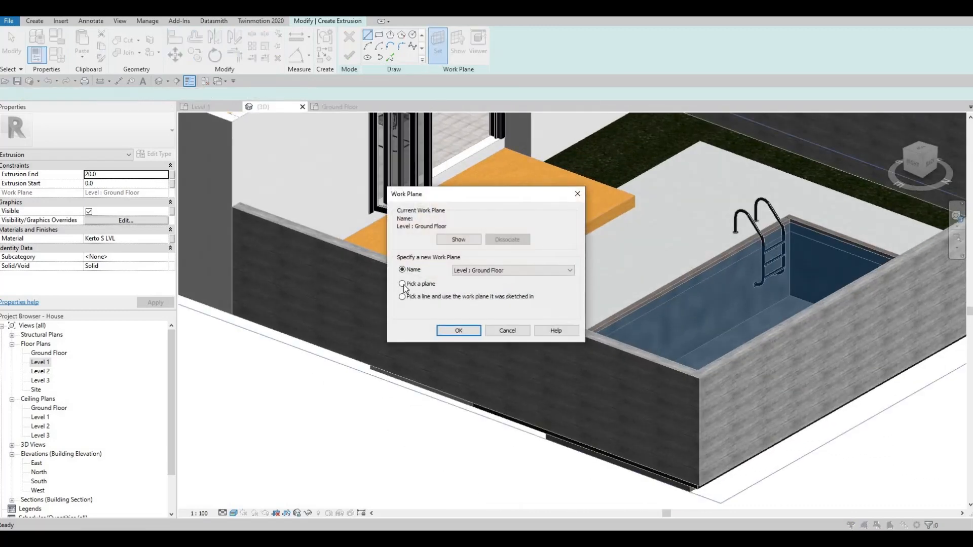
{"action": "key", "text": "Return"}
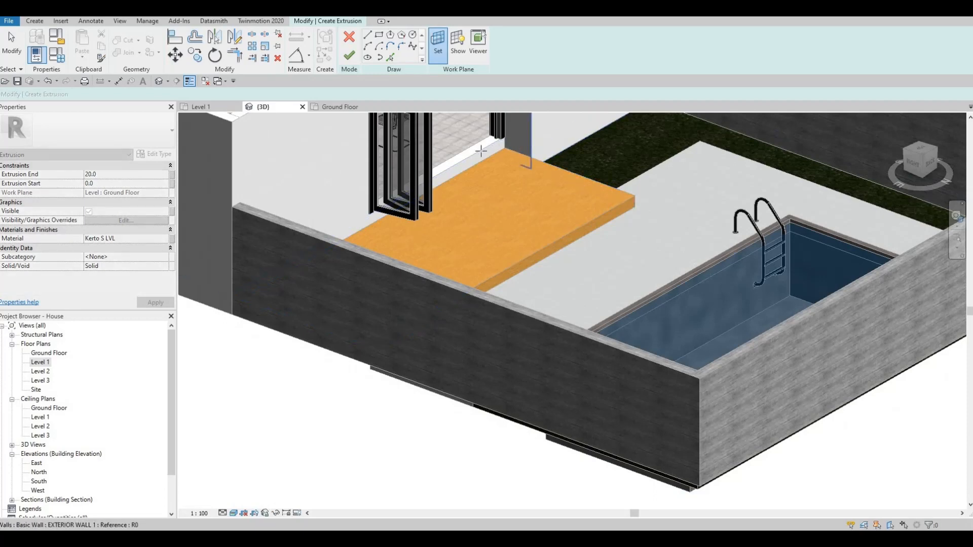
{"action": "left_click", "coordinate": [522, 148]}
- Sketch a rectangle about 525 by 183 mm on the wall face, rising from the deck surface beside the folding door
{"action": "middle_click_drag", "start_coordinate": [505, 184], "coordinate": [569, 230]}
{"action": "scroll", "coordinate": [569, 230], "scroll_direction": "up", "scroll_amount": 5}
{"action": "left_click", "coordinate": [631, 204]}
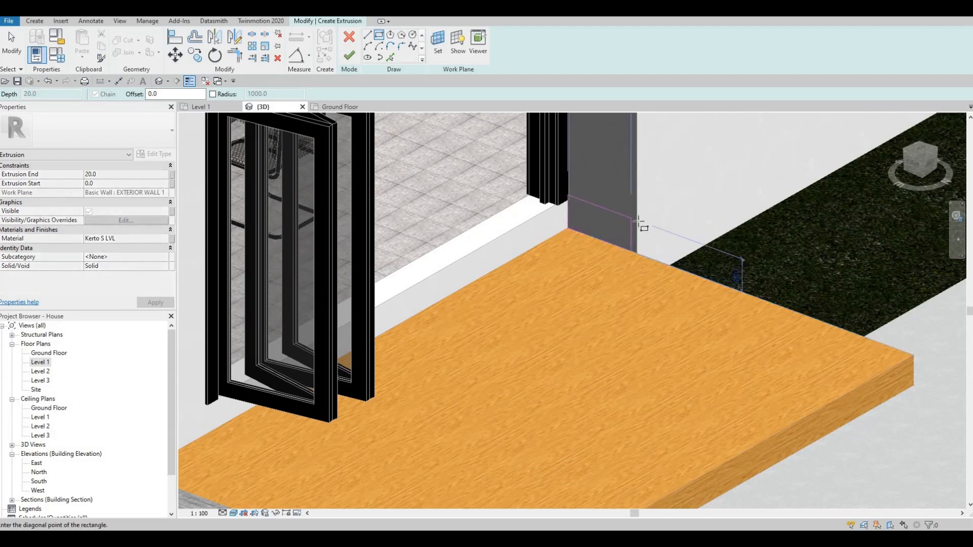
{"action": "left_click", "coordinate": [635, 225]}
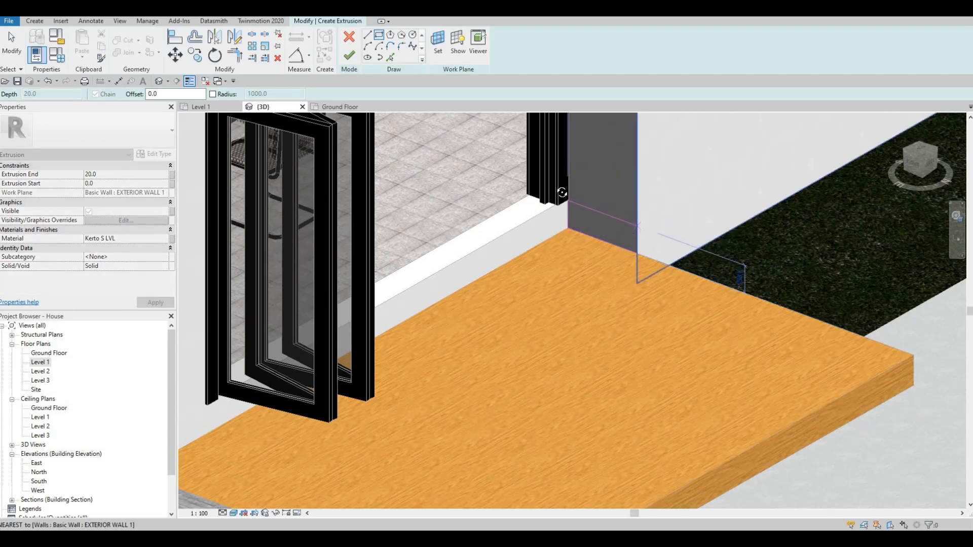
{"action": "mouse_move", "coordinate": [583, 247]}
{"action": "middle_mouse_down", "text": "shift"}
{"action": "mouse_move", "coordinate": [591, 200]}
{"action": "mouse_move", "coordinate": [549, 219]}
{"action": "middle_mouse_up", "text": "shift"}
{"action": "scroll", "coordinate": [549, 219], "scroll_direction": "up", "scroll_amount": 4}
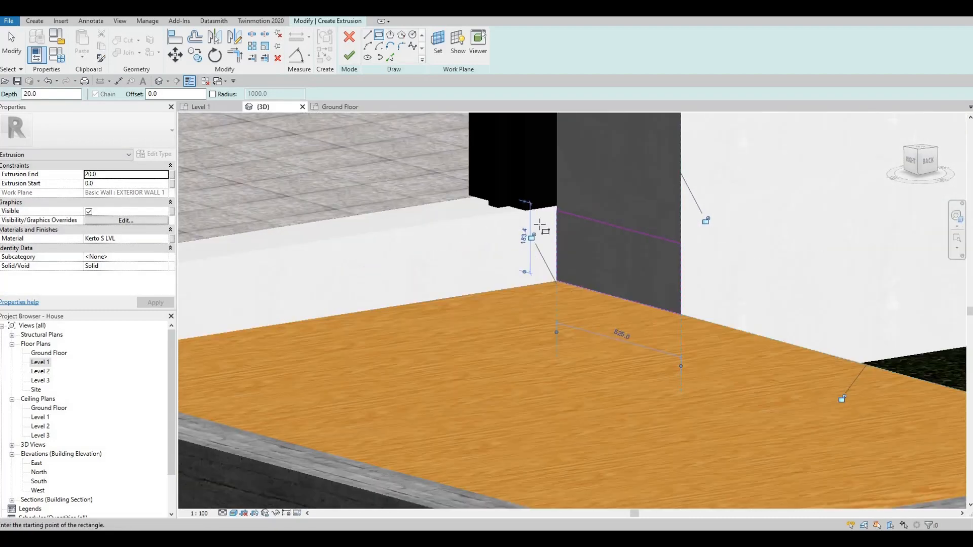
{"action": "key", "text": "Escape"}
{"action": "key", "text": "Escape"}
{"action": "key", "text": "a"}
{"action": "key", "text": "l"}
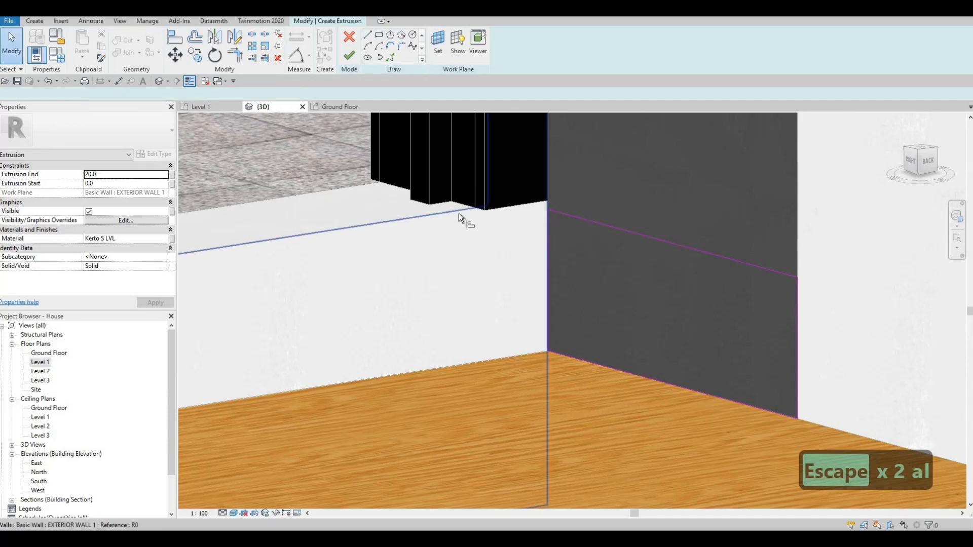
{"action": "key", "text": "Escape"}
{"action": "key", "text": "Escape"}
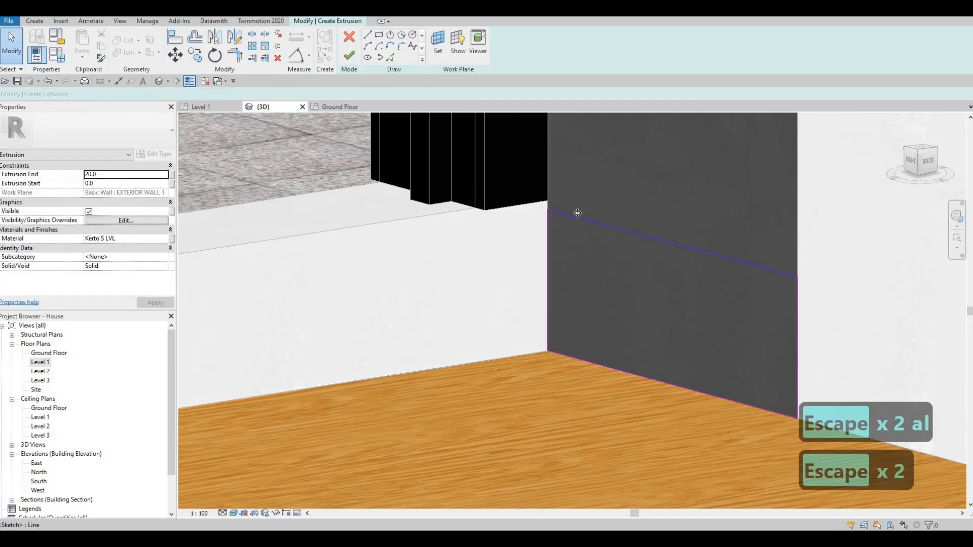
- Raise the rectangle's upper edge to about 195 mm above the deck, level with the folding door's sill
{"action": "left_click", "coordinate": [582, 219]}
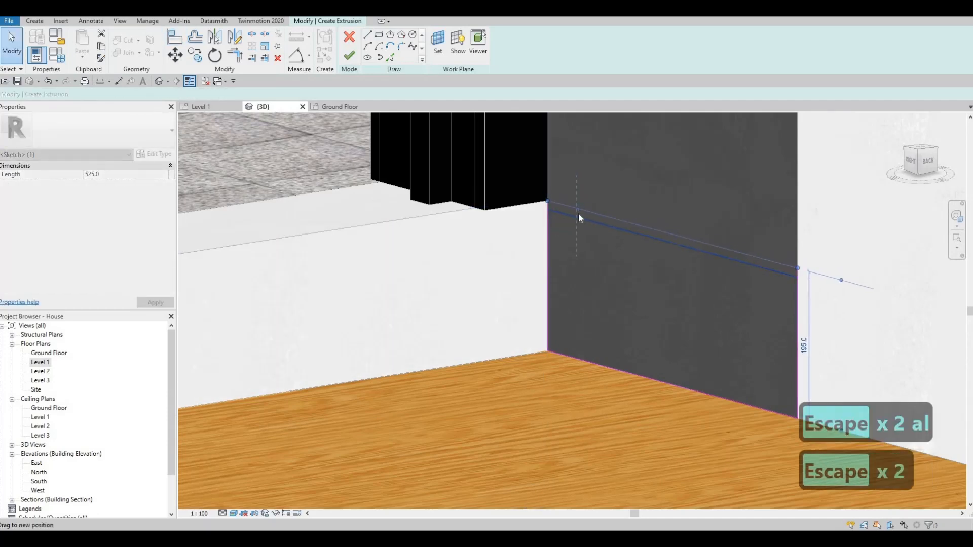
{"action": "key", "text": "Escape"}
{"action": "mouse_move", "coordinate": [578, 251]}
{"action": "middle_mouse_down", "text": "shift"}
{"action": "mouse_move", "coordinate": [607, 259]}
{"action": "mouse_move", "coordinate": [476, 188]}
{"action": "mouse_move", "coordinate": [549, 235]}
{"action": "mouse_move", "coordinate": [540, 276]}
{"action": "mouse_move", "coordinate": [659, 259]}
{"action": "middle_mouse_up", "text": "shift"}
{"action": "scroll", "coordinate": [659, 258], "scroll_direction": "down", "scroll_amount": 2}
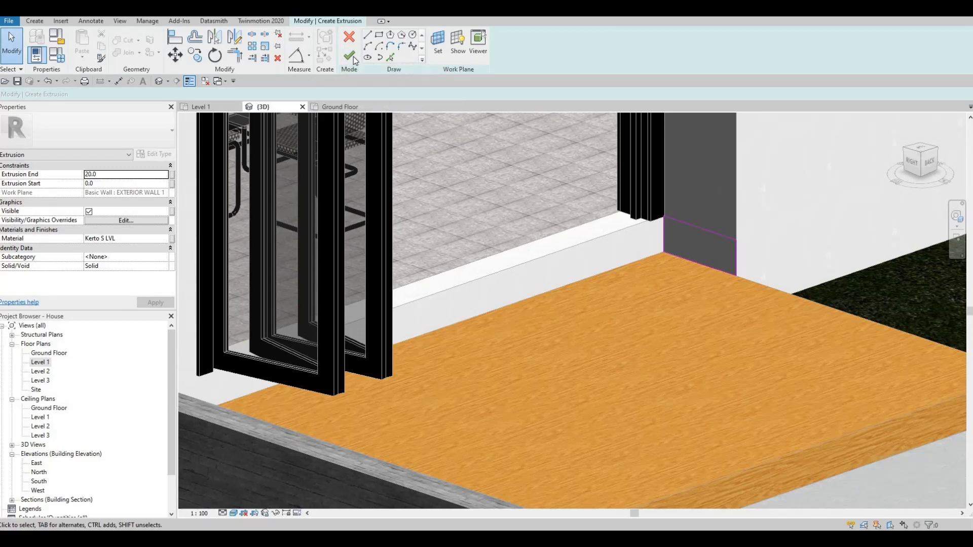
- Finish the extrusion sketch and stretch the block along the house wall to a depth of 6635 mm
{"action": "scroll", "coordinate": [653, 278], "scroll_direction": "down", "scroll_amount": 2}
{"action": "mouse_move", "coordinate": [651, 282]}
{"action": "middle_mouse_down", "text": "shift"}
{"action": "mouse_move", "coordinate": [623, 310]}
{"action": "mouse_move", "coordinate": [808, 305]}
{"action": "middle_mouse_up", "text": "shift"}
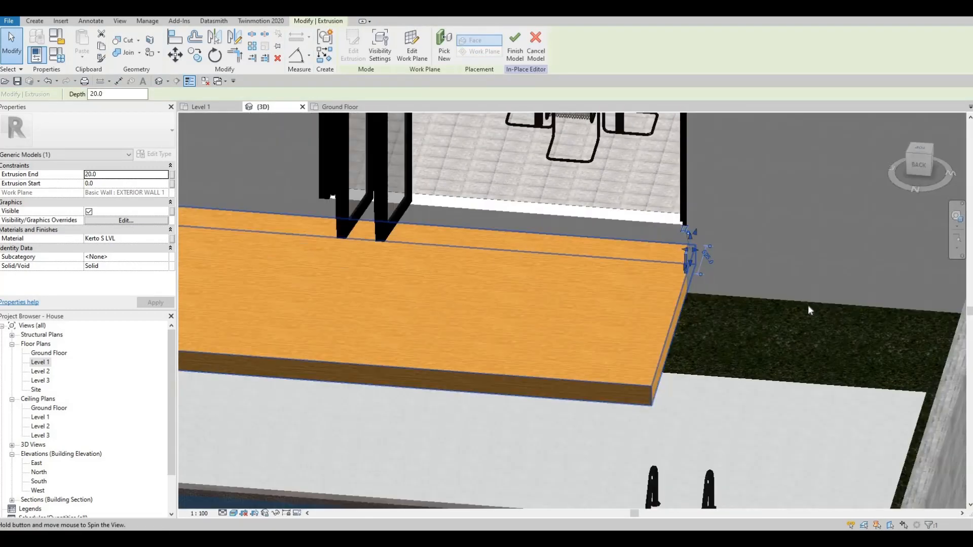
{"action": "middle_click_drag", "start_coordinate": [684, 260], "coordinate": [863, 269]}
{"action": "scroll", "coordinate": [863, 267], "scroll_direction": "down", "scroll_amount": 1}
{"action": "left_click_drag", "start_coordinate": [867, 271], "coordinate": [556, 251]}
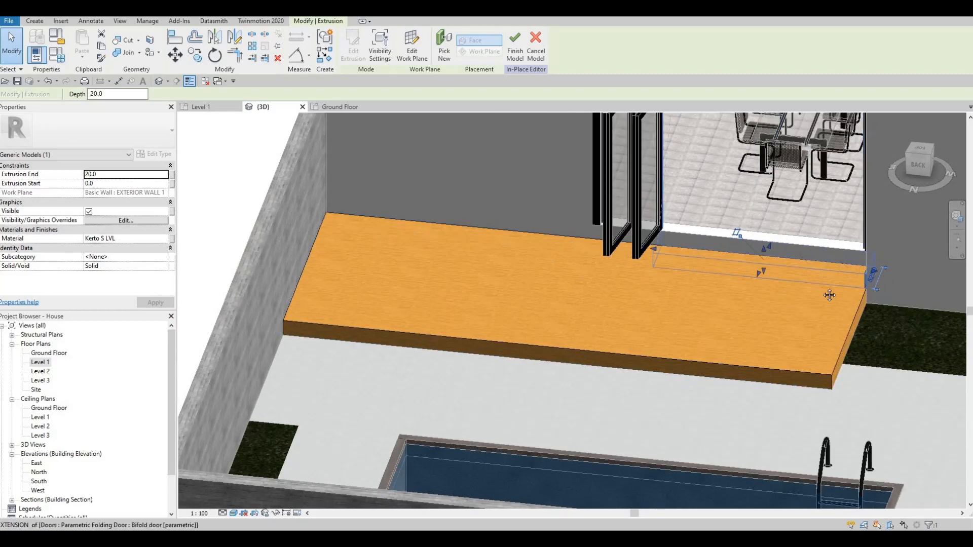
{"action": "middle_click_drag", "start_coordinate": [549, 238], "coordinate": [793, 257]}
{"action": "left_click_drag", "start_coordinate": [792, 256], "coordinate": [561, 241]}
{"action": "middle_click_drag", "start_coordinate": [549, 199], "coordinate": [806, 144]}
{"action": "middle_click_drag", "start_coordinate": [806, 145], "coordinate": [570, 133]}
- Reopen the block's profile and draw a step line from the middle of its upper edge down and across to the outer side
{"action": "double_click", "coordinate": [660, 162]}
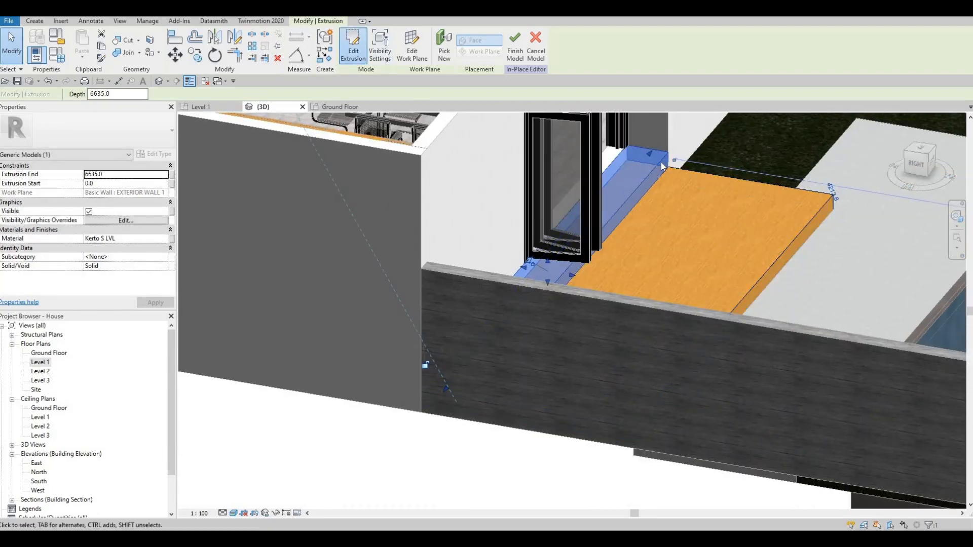
{"action": "scroll", "coordinate": [649, 141], "scroll_direction": "up", "scroll_amount": 3}
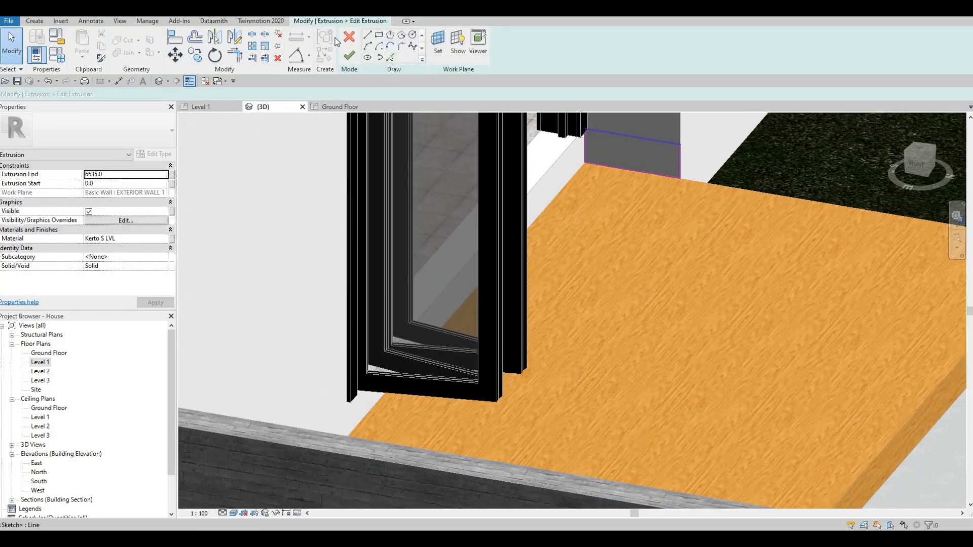
{"action": "left_click", "coordinate": [642, 145]}
{"action": "left_click", "coordinate": [679, 160]}
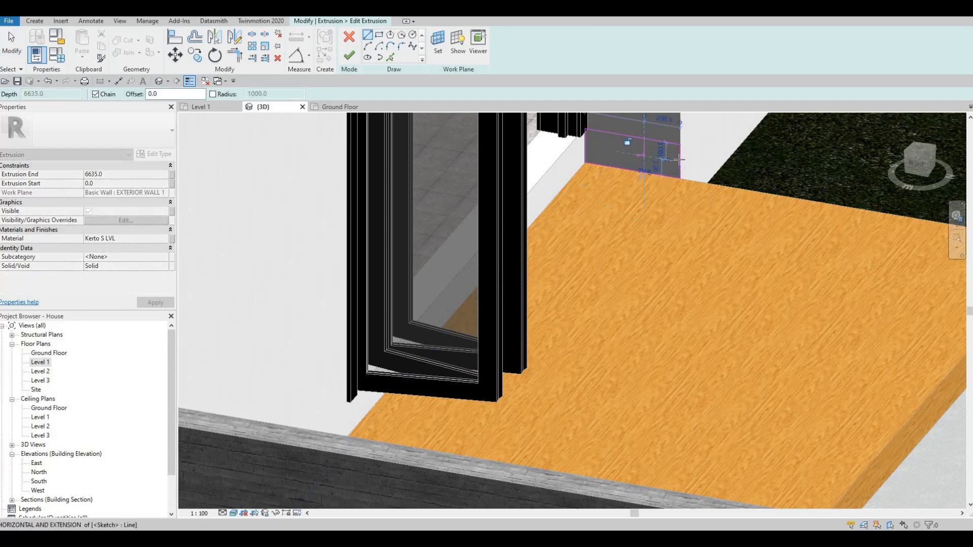
{"action": "key", "text": "Escape"}
{"action": "key", "text": "Escape"}
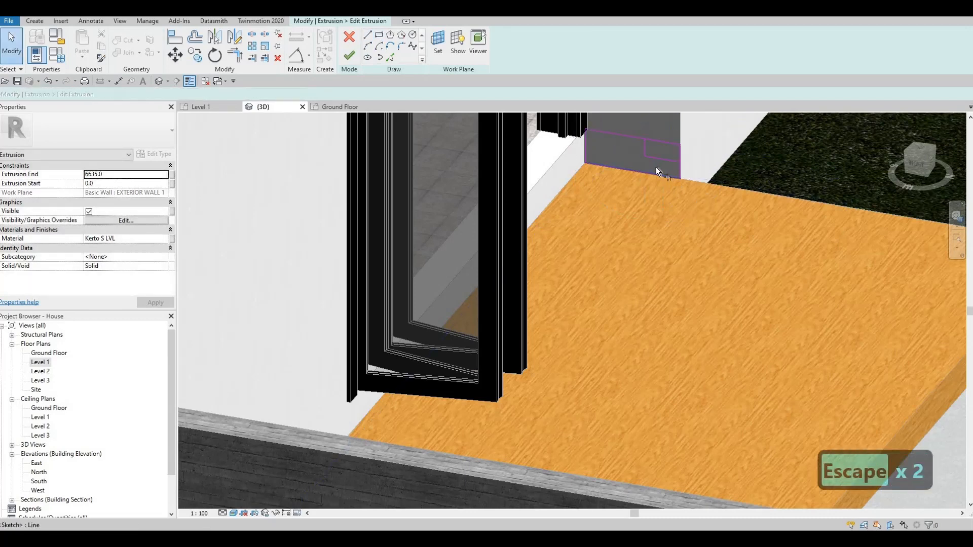
- Trim the profile lines into a two-step stair outline and finish editing the extrusion
{"action": "key", "text": "t"}
{"action": "key", "text": "r"}
{"action": "left_click", "coordinate": [647, 153]}
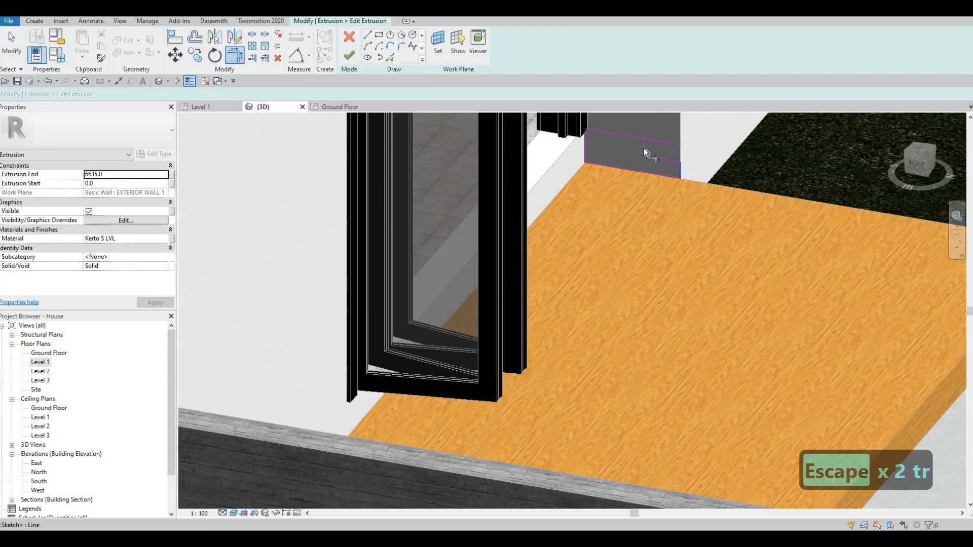
{"action": "left_click", "coordinate": [633, 136]}
{"action": "left_click", "coordinate": [644, 148]}
{"action": "key", "text": "Escape"}
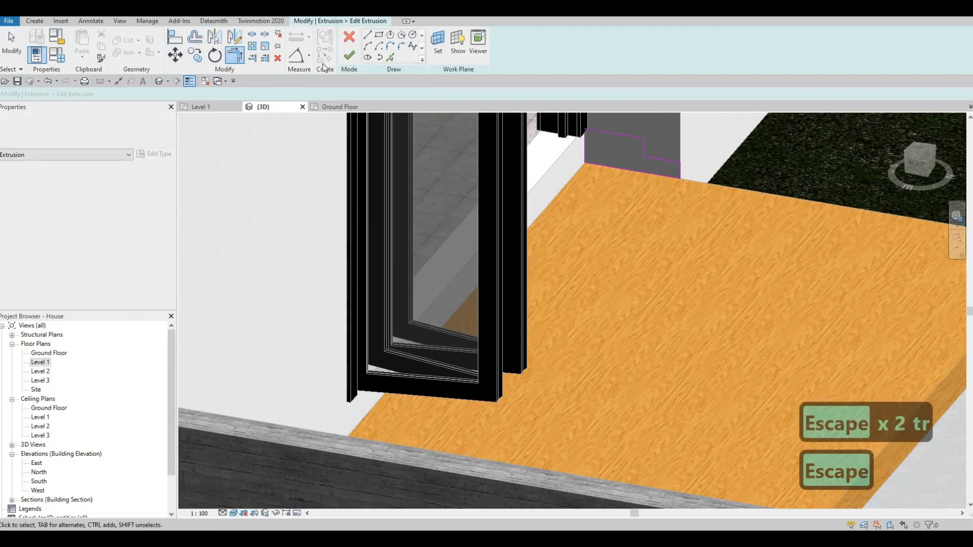
{"action": "scroll", "coordinate": [564, 206], "scroll_direction": "down", "scroll_amount": 3}
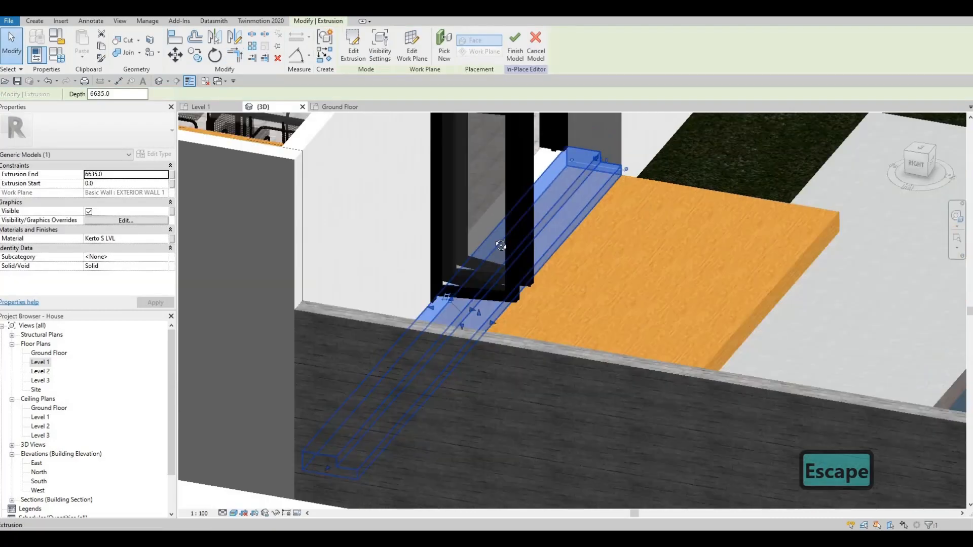
{"action": "key", "text": "Escape"}
- Examine the new steps between the folding door and the deck from several angles
{"action": "mouse_move", "coordinate": [426, 236]}
{"action": "middle_mouse_down", "text": "shift"}
{"action": "mouse_move", "coordinate": [439, 215]}
{"action": "mouse_move", "coordinate": [620, 205]}
{"action": "mouse_move", "coordinate": [544, 232]}
{"action": "mouse_move", "coordinate": [475, 199]}
{"action": "mouse_move", "coordinate": [512, 185]}
{"action": "middle_mouse_up", "text": "shift"}
{"action": "scroll", "coordinate": [515, 179], "scroll_direction": "up", "scroll_amount": 2}
{"action": "key", "text": "Escape"}
{"action": "left_click", "coordinate": [472, 207]}
{"action": "middle_click_drag", "start_coordinate": [398, 335], "coordinate": [429, 283]}
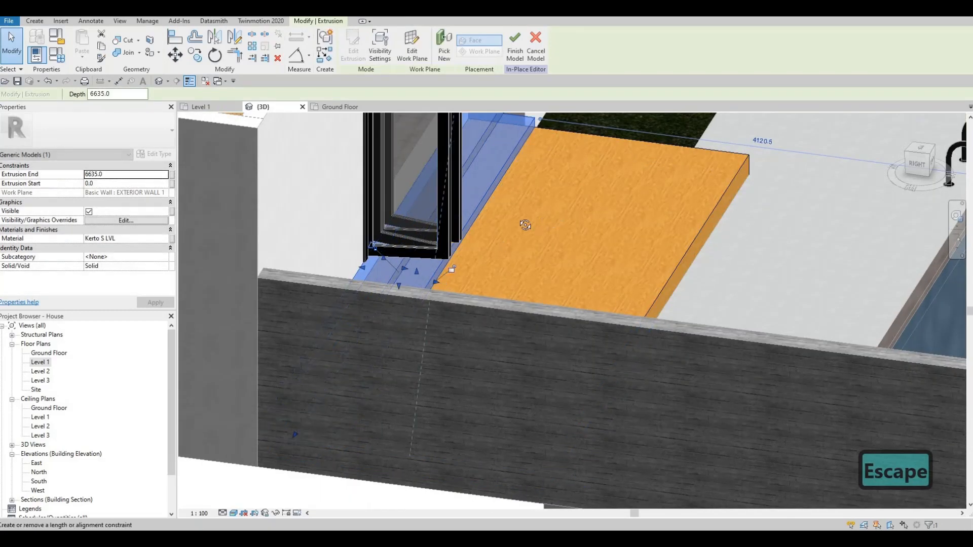
{"action": "key", "text": "Escape"}
{"action": "scroll", "coordinate": [525, 223], "scroll_direction": "down", "scroll_amount": 4}
{"action": "middle_click_drag", "start_coordinate": [525, 223], "coordinate": [426, 223], "text": "shift"}
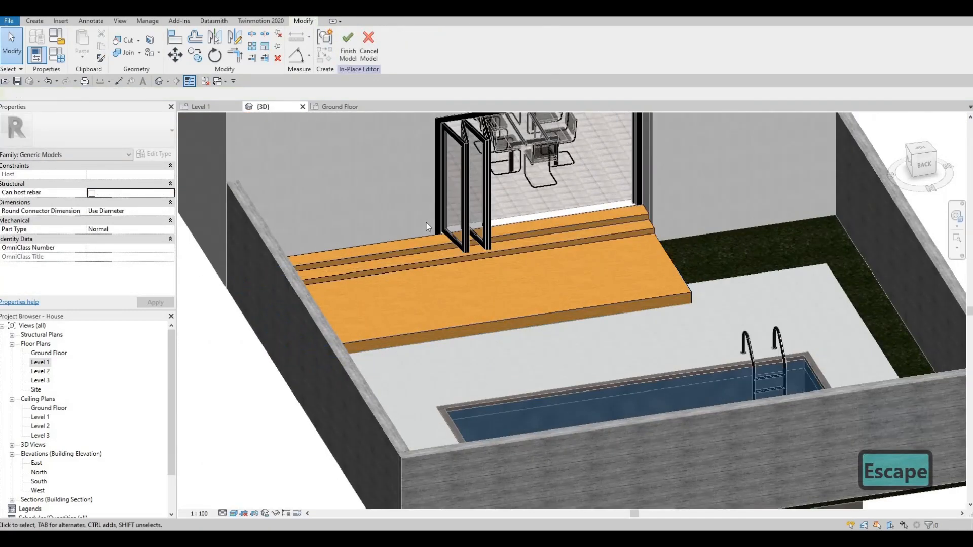
{"action": "key", "text": "Escape"}
{"action": "middle_click_drag", "start_coordinate": [595, 230], "coordinate": [380, 250], "text": "shift"}
{"action": "middle_click_drag", "start_coordinate": [602, 226], "coordinate": [524, 246], "text": "shift"}
{"action": "middle_click_drag", "start_coordinate": [671, 304], "coordinate": [643, 242]}
{"action": "key", "text": "Escape"}
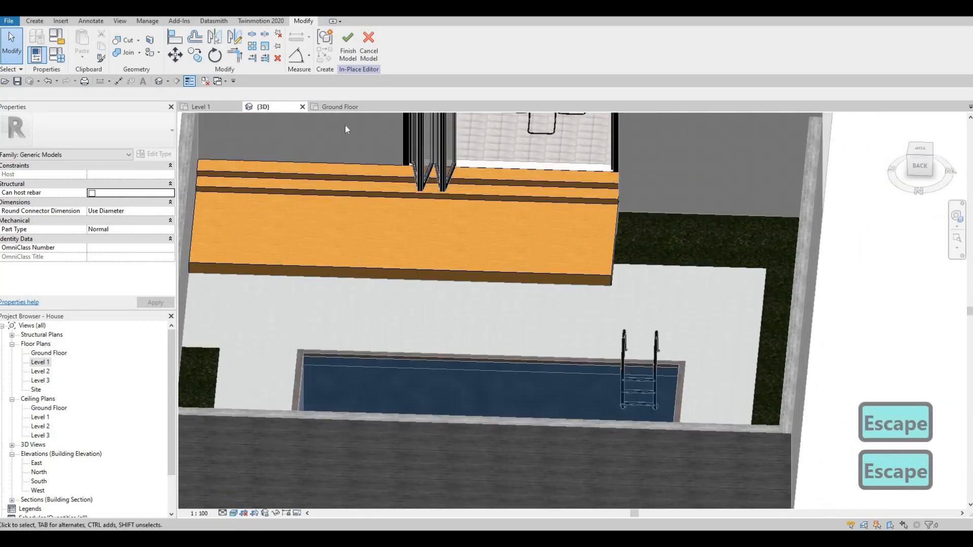
- Start a sweep in the deck model and pick the deck's lower front and side edges as its path
{"action": "middle_click_drag", "start_coordinate": [244, 176], "coordinate": [256, 134]}
{"action": "scroll", "coordinate": [256, 134], "scroll_direction": "down", "scroll_amount": 1}
{"action": "left_click", "coordinate": [35, 21]}
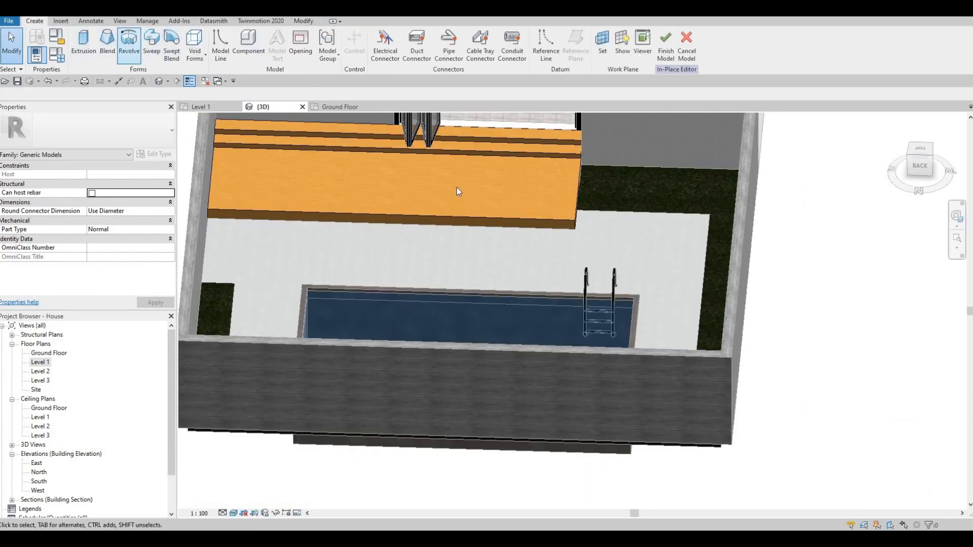
{"action": "left_click", "coordinate": [151, 46]}
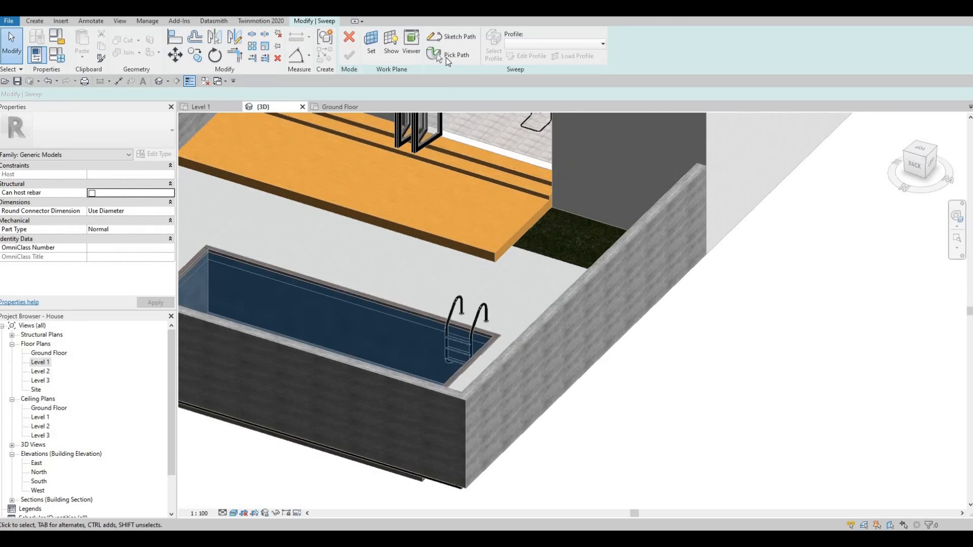
{"action": "left_click", "coordinate": [440, 55]}
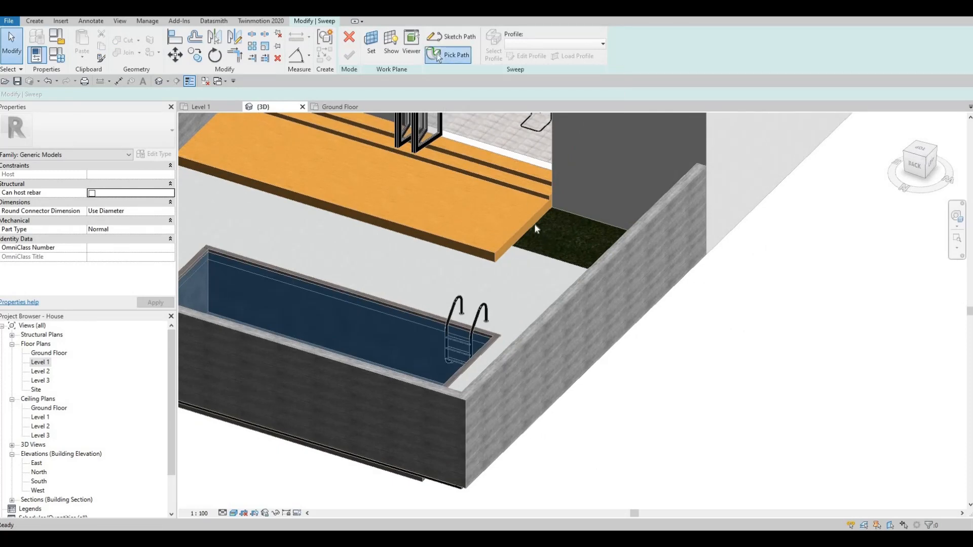
{"action": "left_click", "coordinate": [462, 252]}
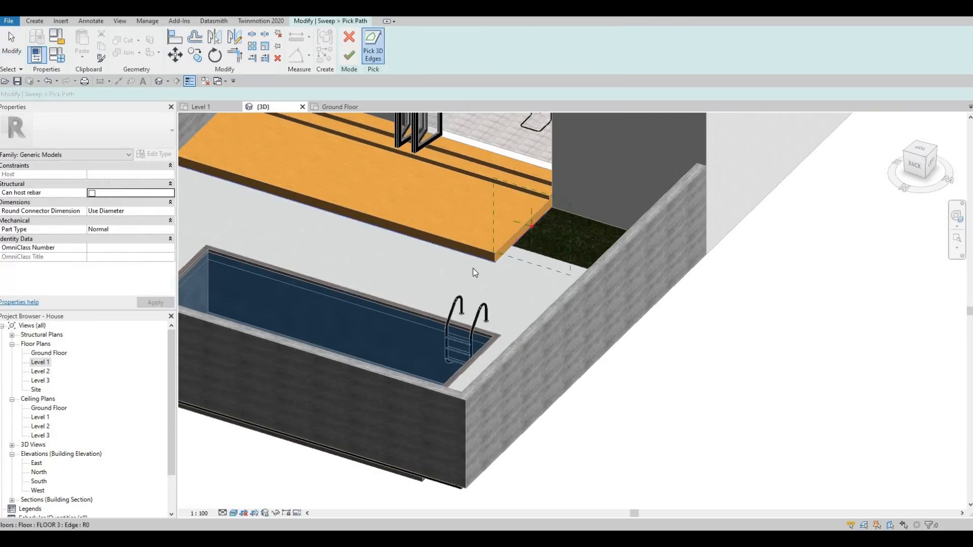
{"action": "key", "text": "Escape"}
{"action": "key", "text": "Escape"}
{"action": "scroll", "coordinate": [516, 264], "scroll_direction": "up", "scroll_amount": 5}
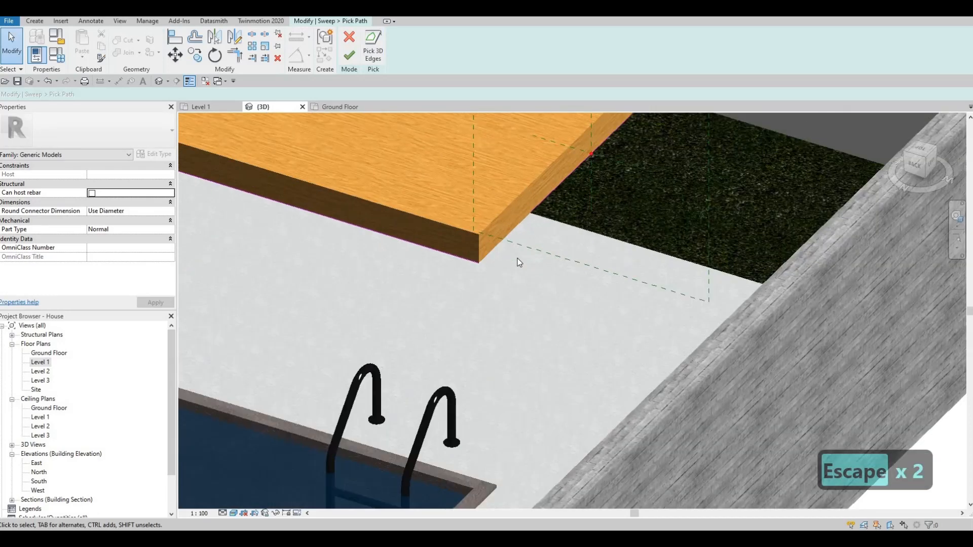
- Trim the path lines at the deck corner, then finish the path and open the sweep profile for sketching
{"action": "key", "text": "t"}
{"action": "key", "text": "r"}
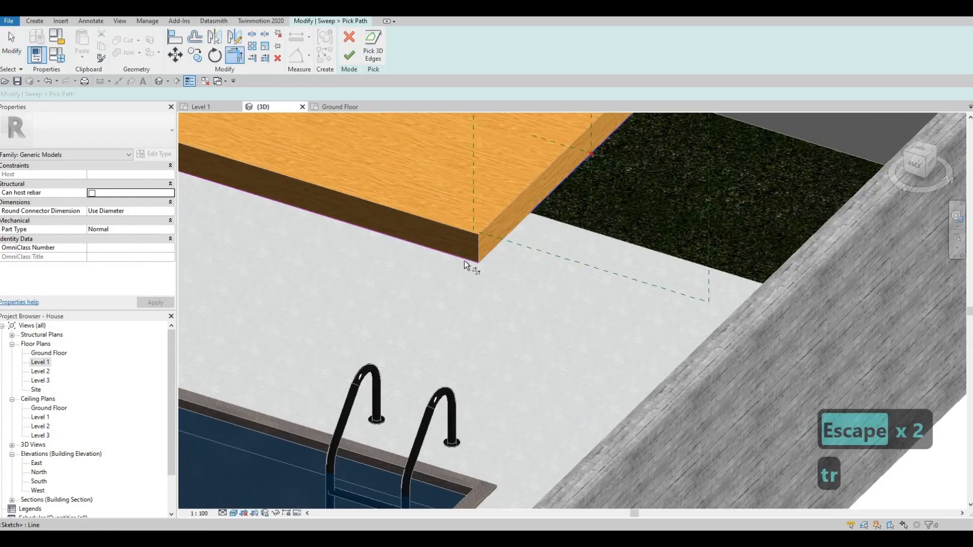
{"action": "scroll", "coordinate": [466, 243], "scroll_direction": "down", "scroll_amount": 3}
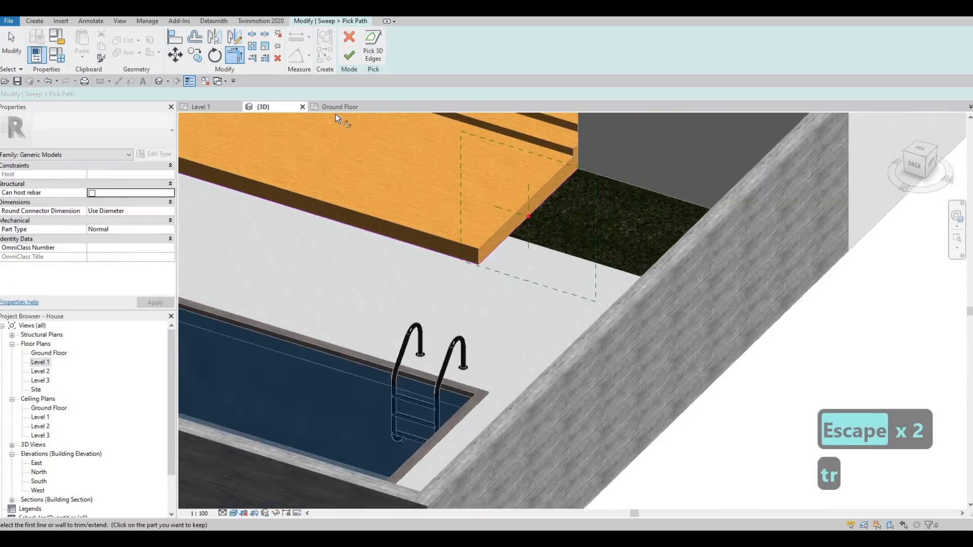
{"action": "left_click", "coordinate": [349, 58]}
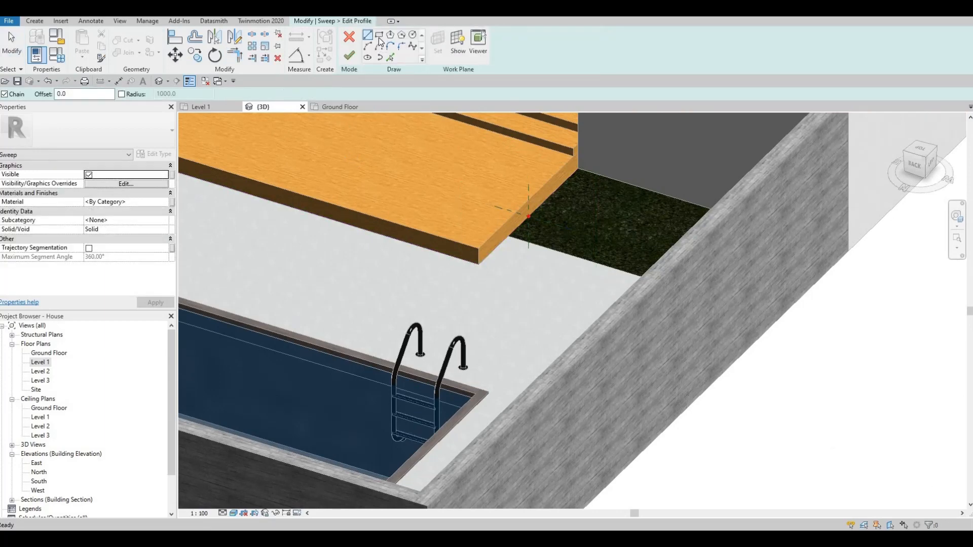
- Sketch a rectangular sweep profile about 120 wide against the deck's side edge and set its height to 100
{"action": "middle_click_drag", "start_coordinate": [562, 180], "coordinate": [629, 182], "text": "shift"}
{"action": "left_click", "coordinate": [599, 145]}
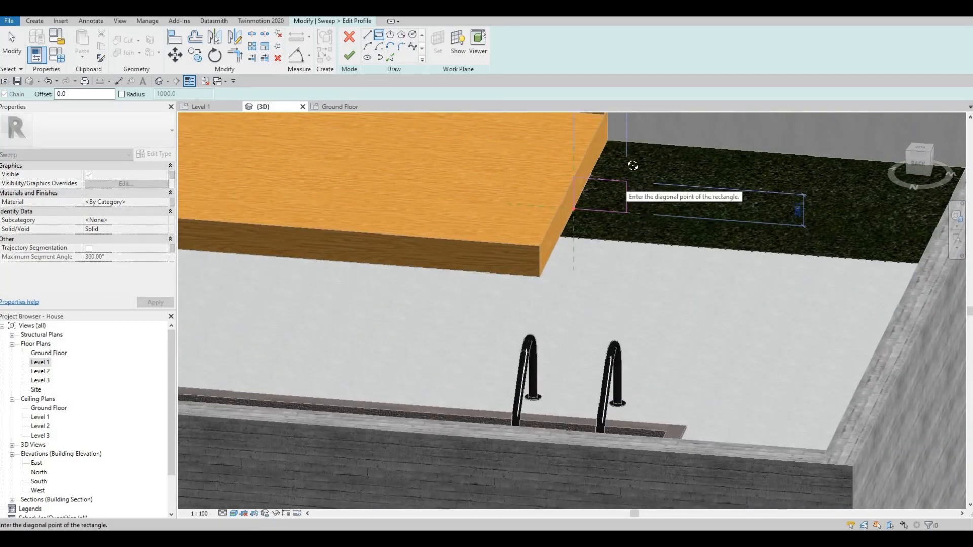
{"action": "middle_click_drag", "start_coordinate": [611, 134], "coordinate": [608, 207], "text": "shift"}
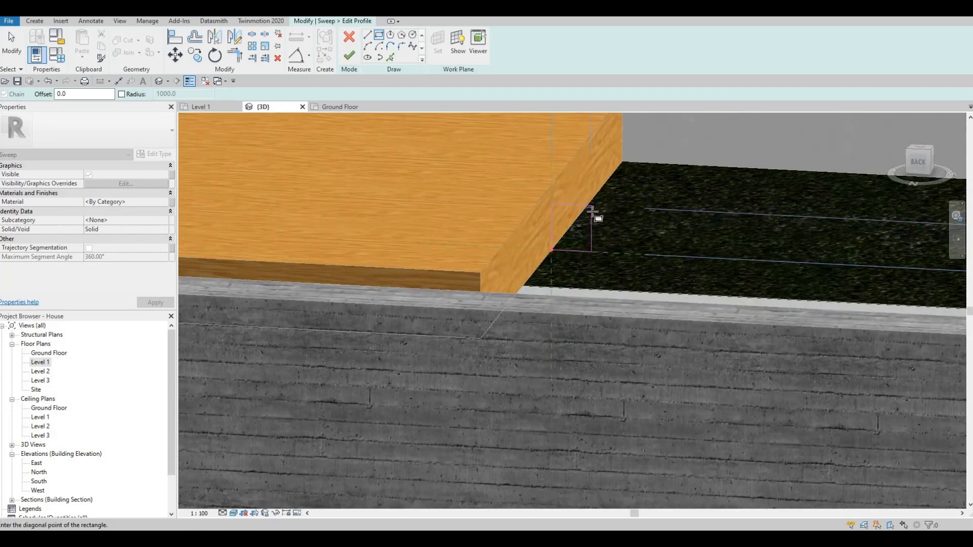
{"action": "key", "text": "Escape"}
{"action": "key", "text": "Escape"}
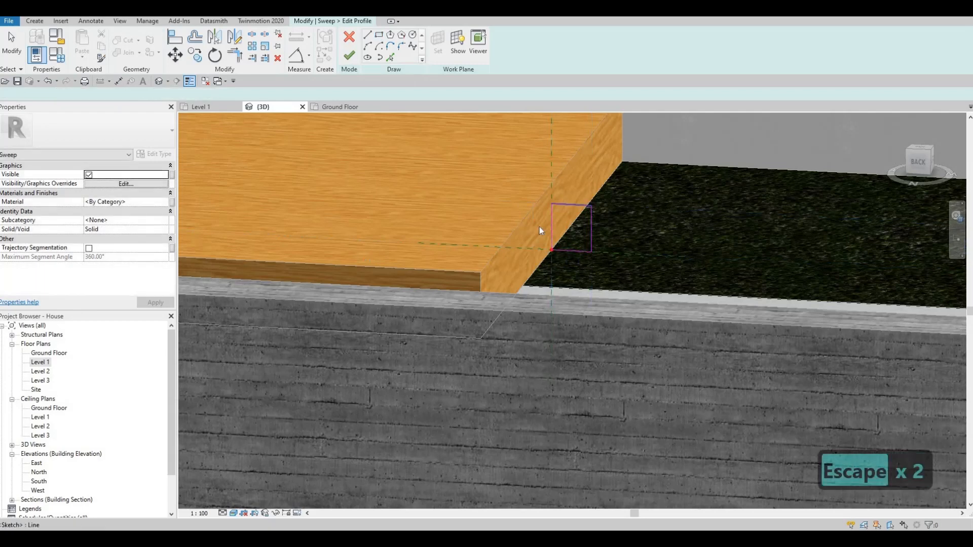
{"action": "left_click", "coordinate": [604, 229]}
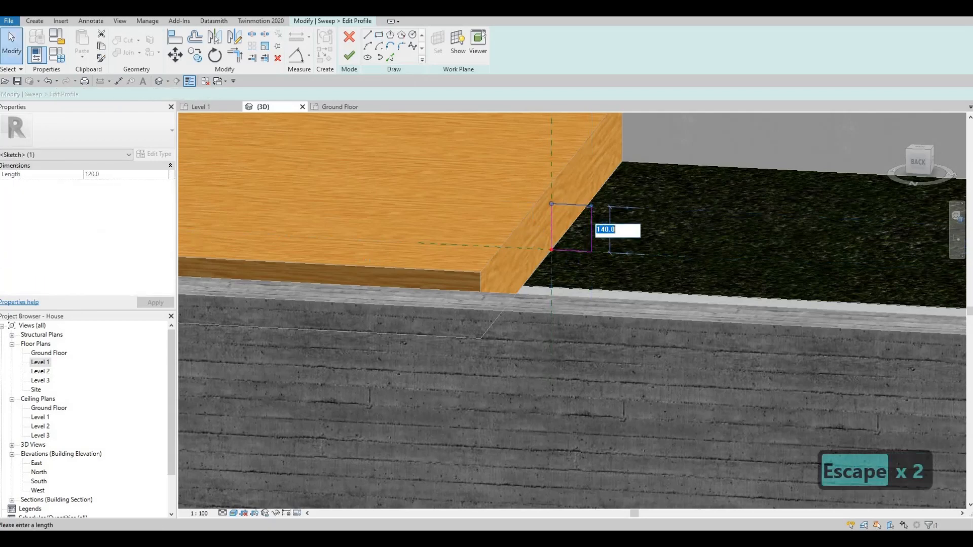
{"action": "type", "text": "100"}
{"action": "key", "text": "Return"}
{"action": "key", "text": "Escape"}
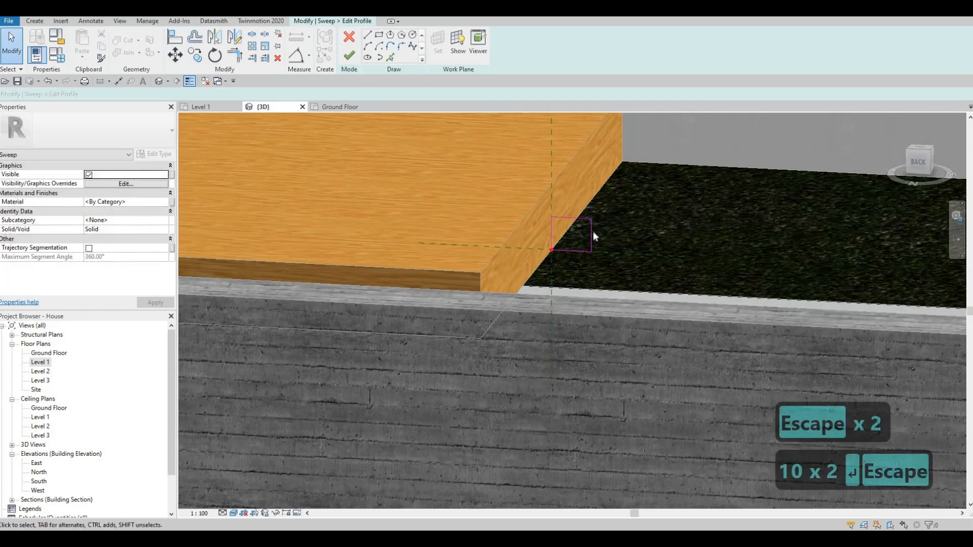
- Set the rectangular profile's width to 200, then finish the profile and the sweep around the deck
{"action": "left_click", "coordinate": [593, 231]}
{"action": "left_click_drag", "start_coordinate": [624, 232], "coordinate": [624, 231]}
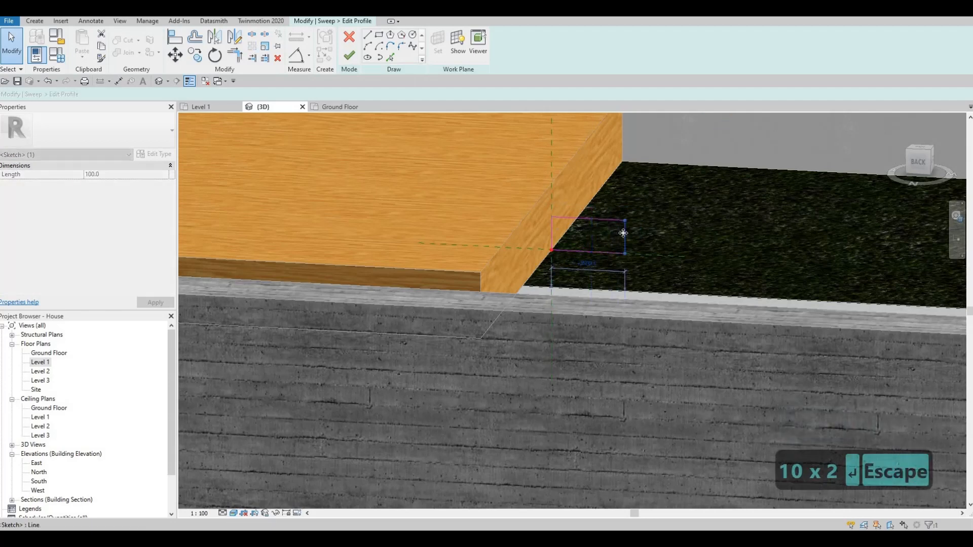
{"action": "scroll", "coordinate": [622, 232], "scroll_direction": "down", "scroll_amount": 2}
{"action": "scroll", "coordinate": [603, 251], "scroll_direction": "up", "scroll_amount": 1}
{"action": "left_click", "coordinate": [603, 251]}
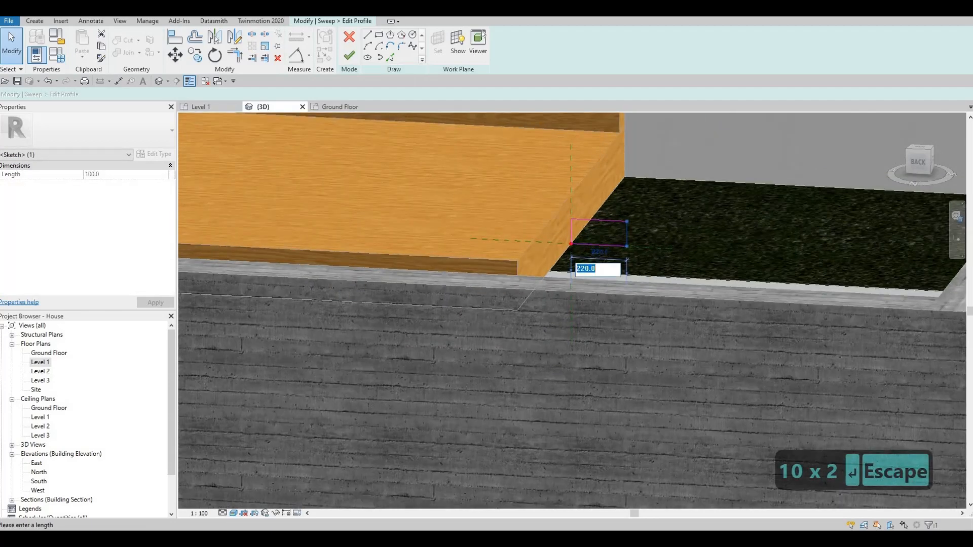
{"action": "type", "text": "200"}
{"action": "key", "text": "Return"}
{"action": "key", "text": "Escape"}
{"action": "middle_click_drag", "start_coordinate": [576, 294], "coordinate": [351, 96], "text": "shift"}
{"action": "left_click", "coordinate": [349, 55]}
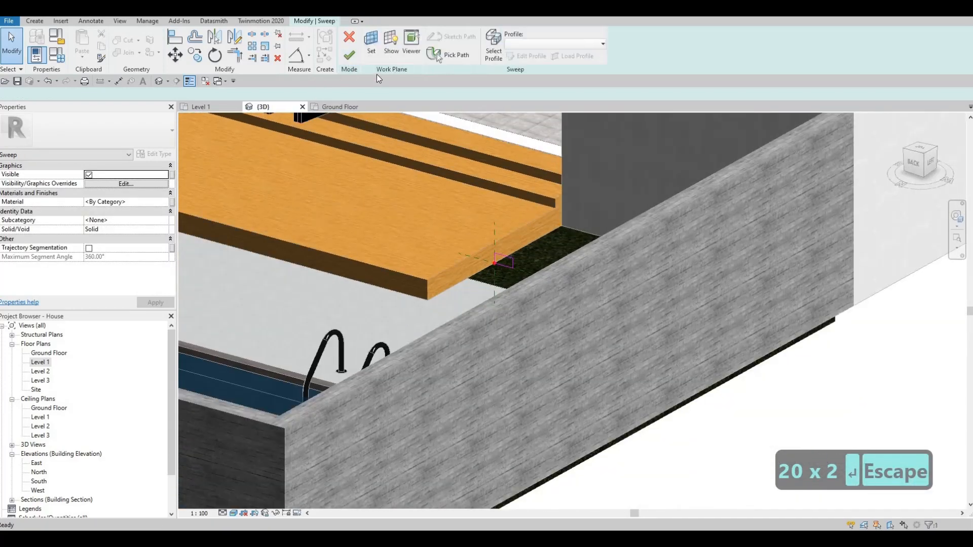
{"action": "scroll", "coordinate": [375, 194], "scroll_direction": "down", "scroll_amount": 2}
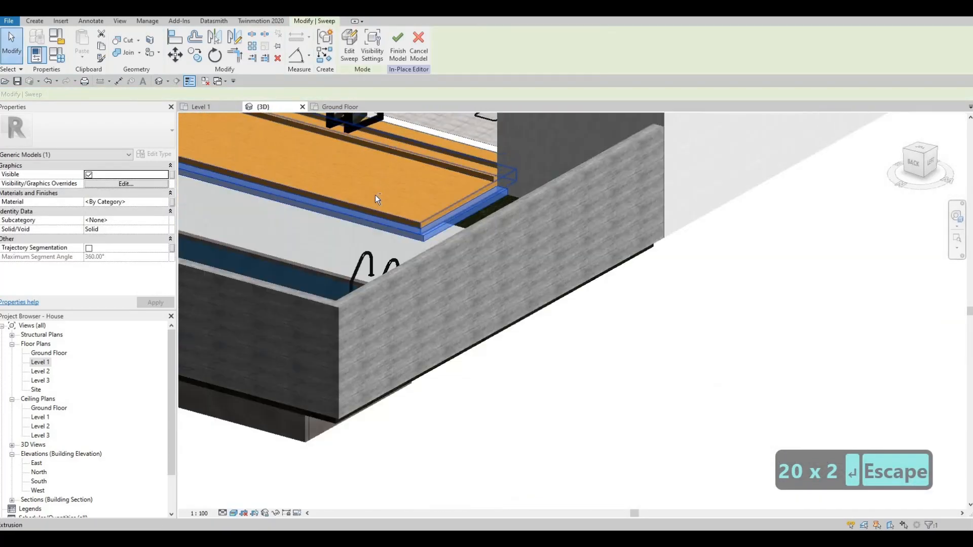
{"action": "key", "text": "Escape"}
- Copy the material name Kerto S LVL from the deck extrusion and assign it to the new edge sweep
{"action": "middle_click_drag", "start_coordinate": [431, 238], "coordinate": [572, 275], "text": "shift"}
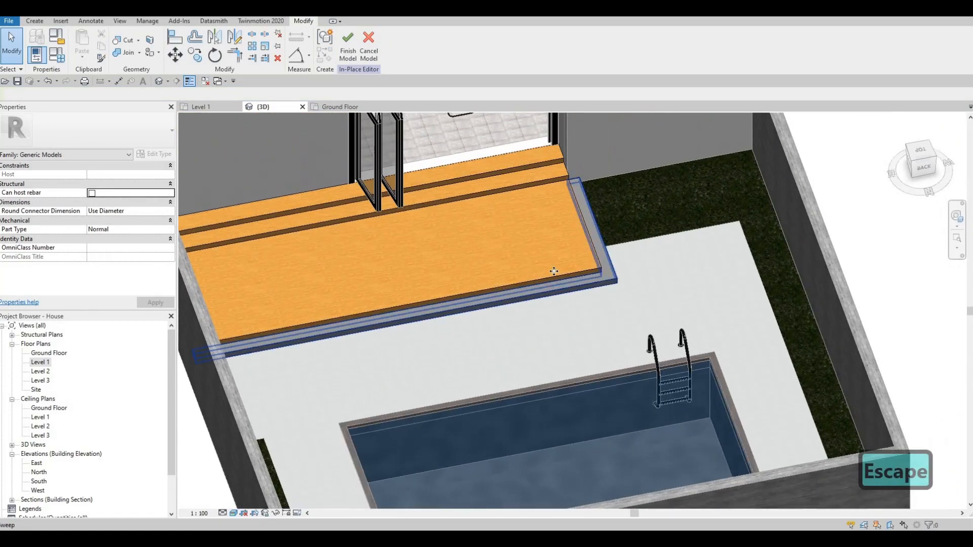
{"action": "left_click", "coordinate": [365, 245]}
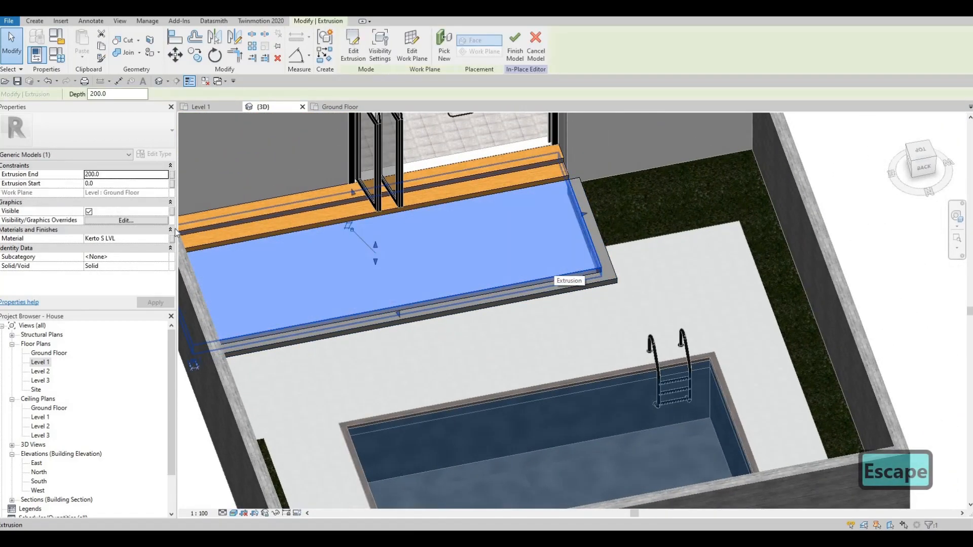
{"action": "left_click", "coordinate": [137, 238]}
{"action": "key", "text": "ctrl+c"}
{"action": "key", "text": "Escape"}
{"action": "key", "text": "Escape"}
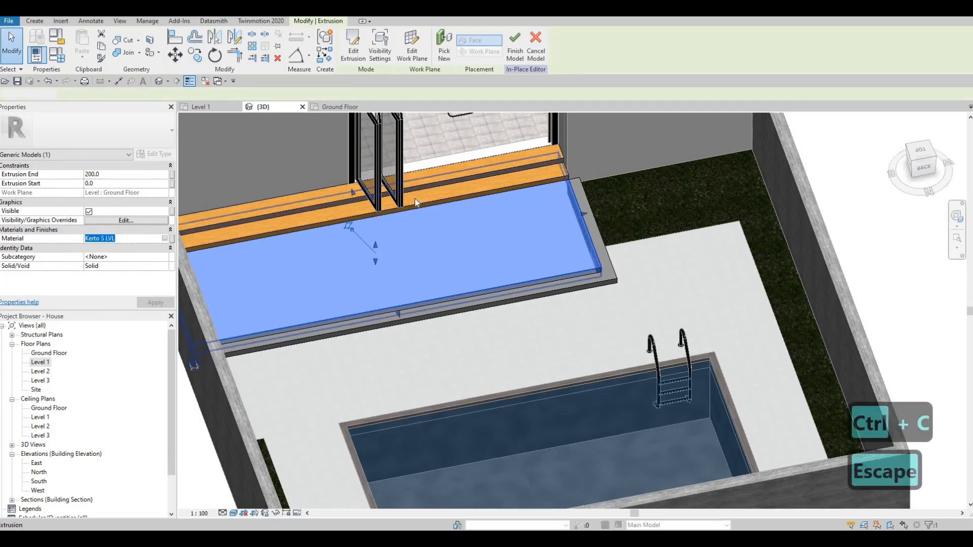
{"action": "left_click", "coordinate": [556, 294]}
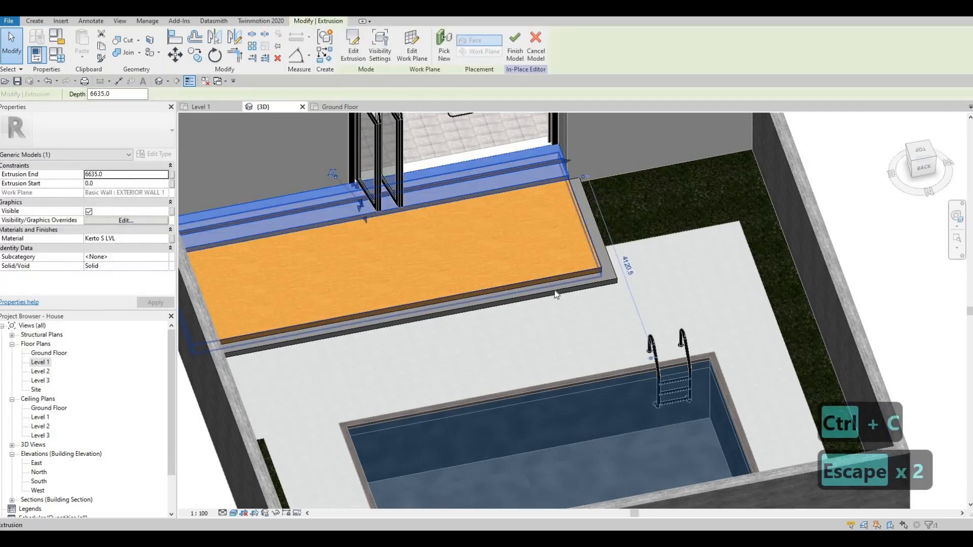
{"action": "left_click", "coordinate": [297, 267]}
{"action": "left_click", "coordinate": [136, 201]}
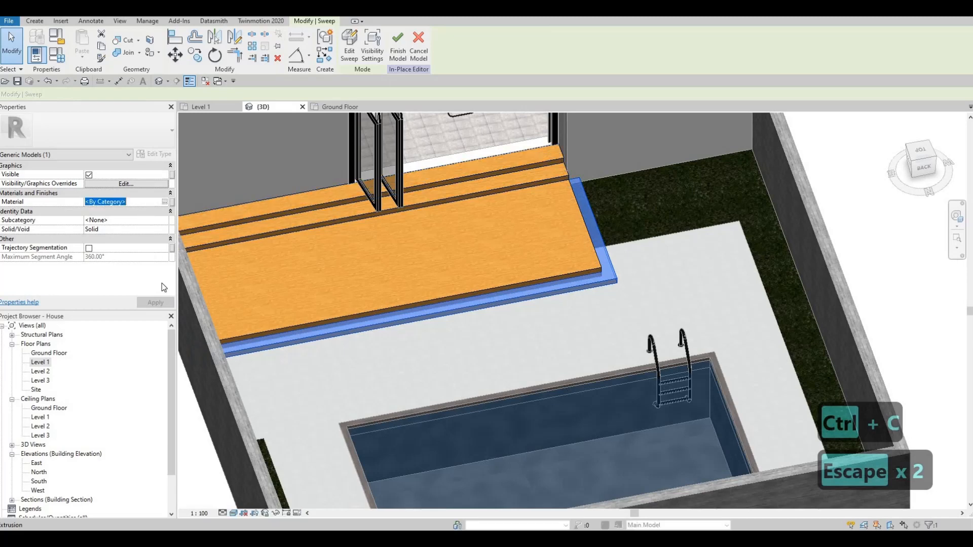
{"action": "key", "text": "ctrl+v"}
{"action": "key", "text": "Escape"}
{"action": "key", "text": "Escape"}
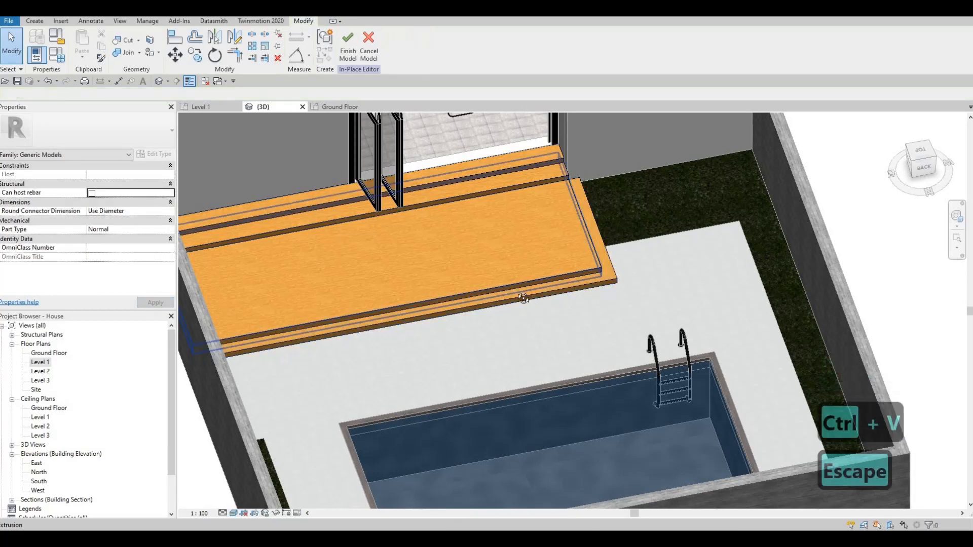
- Open the Ground Floor plan and try to finish the in-place deck model from there
{"action": "middle_click_drag", "start_coordinate": [564, 259], "coordinate": [583, 250], "text": "shift"}
{"action": "left_click", "coordinate": [583, 250]}
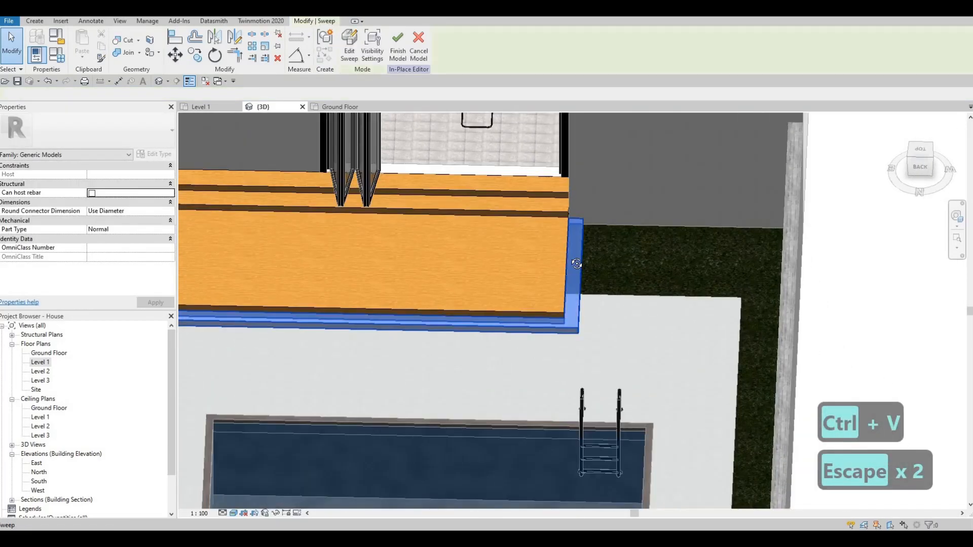
{"action": "middle_click_drag", "start_coordinate": [632, 217], "coordinate": [506, 256], "text": "shift"}
{"action": "key", "text": "Escape"}
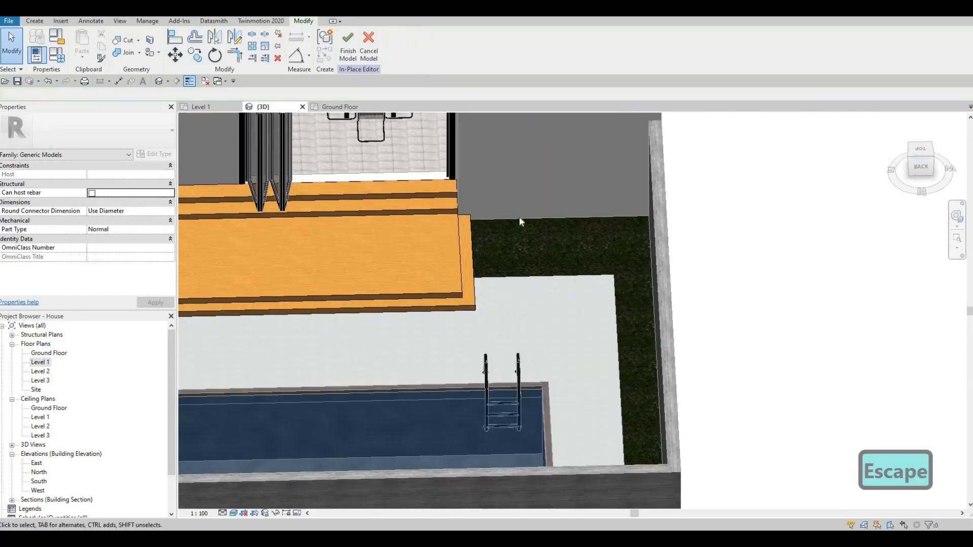
{"action": "double_click", "coordinate": [44, 361]}
{"action": "left_click", "coordinate": [339, 107]}
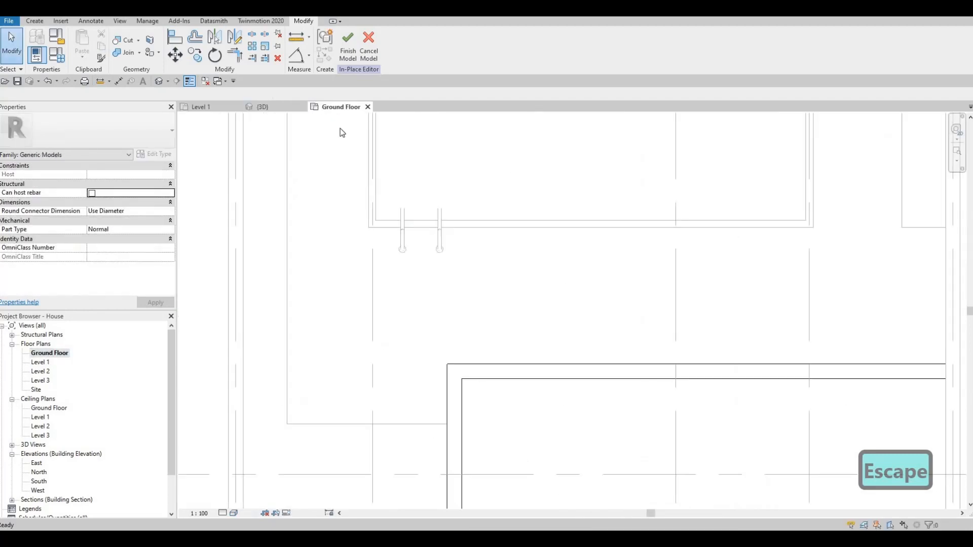
{"action": "left_click", "coordinate": [349, 49]}
{"action": "scroll", "coordinate": [438, 147], "scroll_direction": "down", "scroll_amount": 1}
{"action": "middle_click_drag", "start_coordinate": [439, 146], "coordinate": [436, 269]}
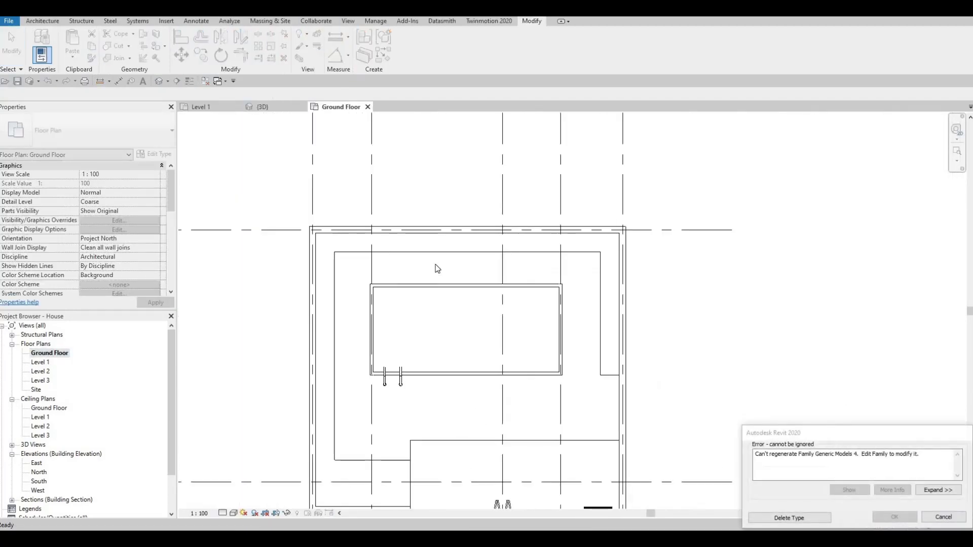
{"action": "middle_click_drag", "start_coordinate": [391, 462], "coordinate": [429, 285]}
{"action": "key", "text": "Escape"}
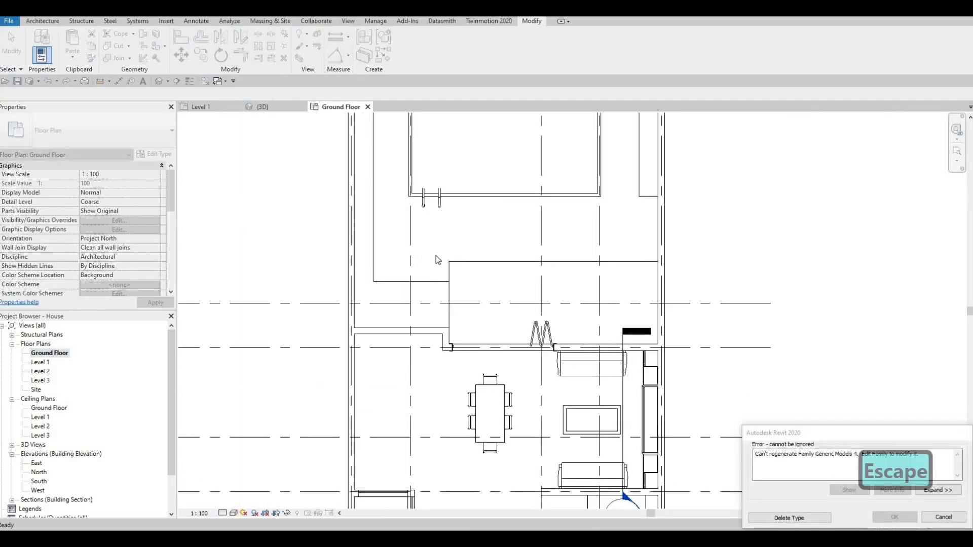
{"action": "key", "text": "Escape"}
{"action": "middle_click_drag", "start_coordinate": [402, 247], "coordinate": [425, 206]}
{"action": "scroll", "coordinate": [573, 264], "scroll_direction": "down", "scroll_amount": 2}
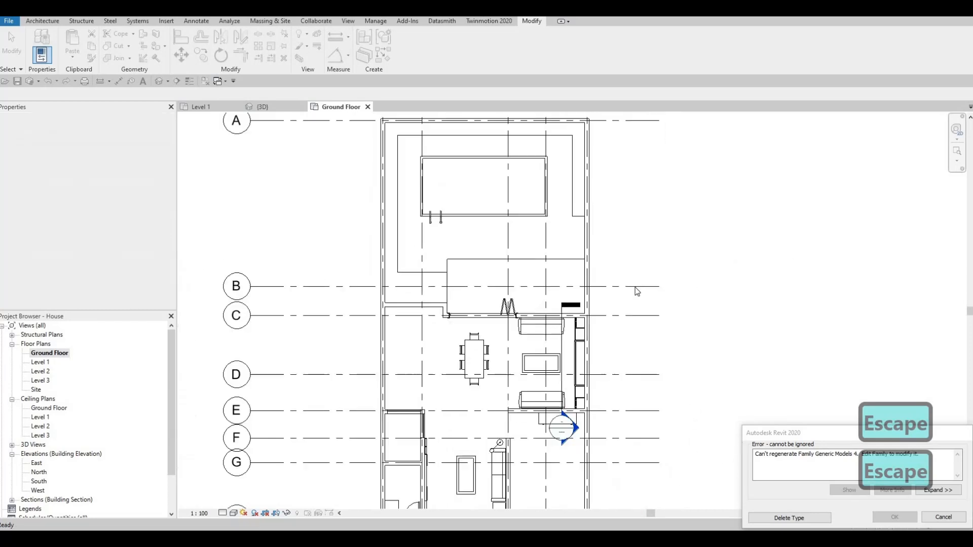
{"action": "scroll", "coordinate": [709, 350], "scroll_direction": "down", "scroll_amount": 1}
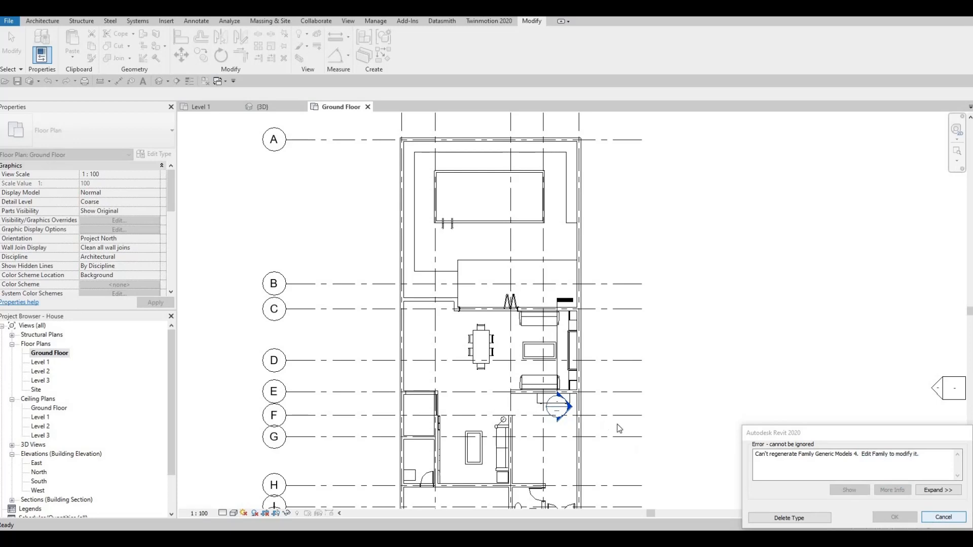
{"action": "key", "text": "Escape"}
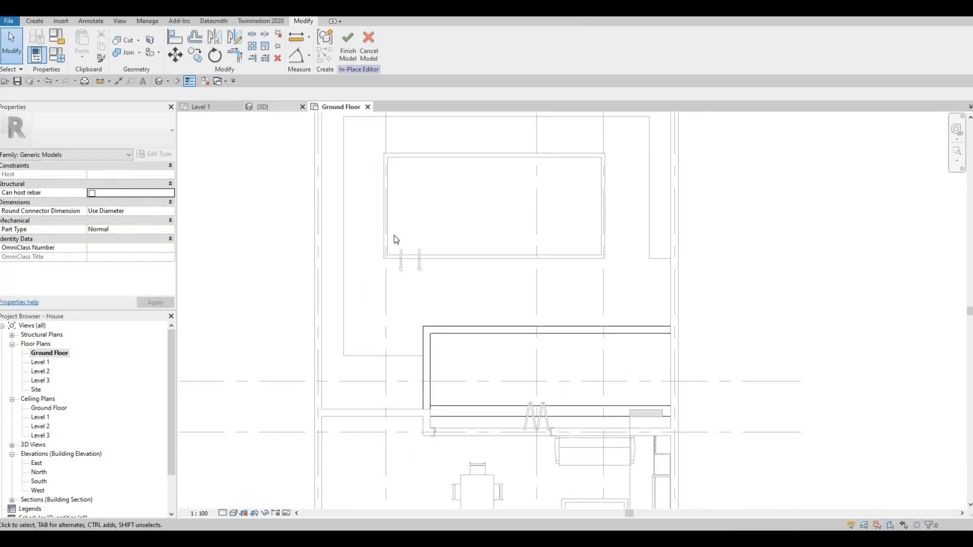
- Return to the 3D view and try again to finish the in-place deck model
{"action": "key", "text": "ctrl+Tab"}
{"action": "key", "text": "Escape"}
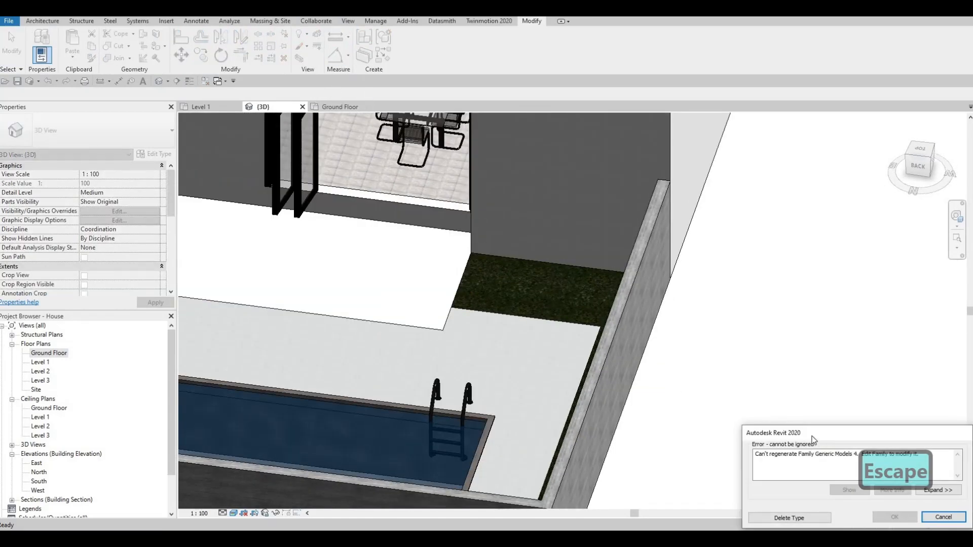
{"action": "key", "text": "Escape"}
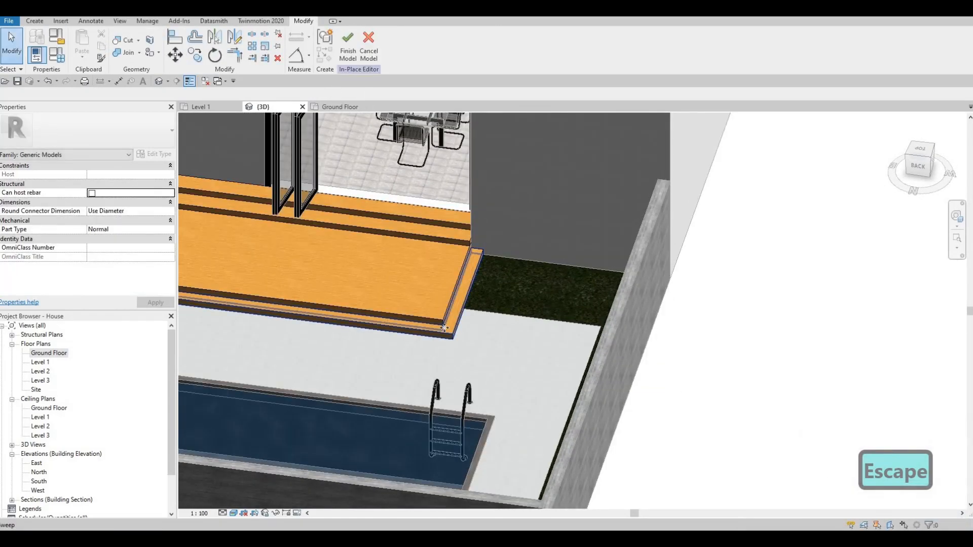
- Reopen the deck's edge sweep for editing and open its rectangular profile sketch
{"action": "left_click", "coordinate": [452, 297]}
{"action": "scroll", "coordinate": [455, 307], "scroll_direction": "up", "scroll_amount": 2}
{"action": "left_click", "coordinate": [349, 50]}
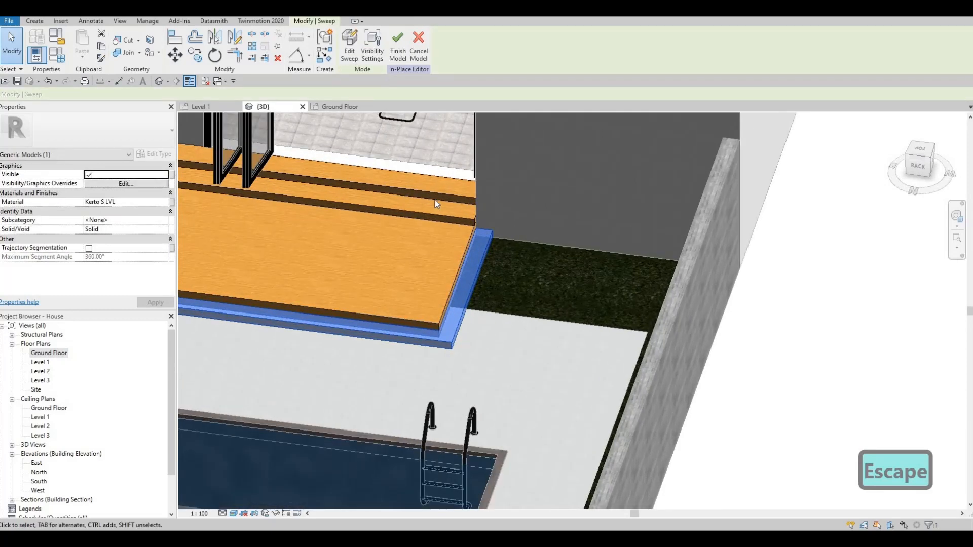
{"action": "scroll", "coordinate": [471, 278], "scroll_direction": "up", "scroll_amount": 2}
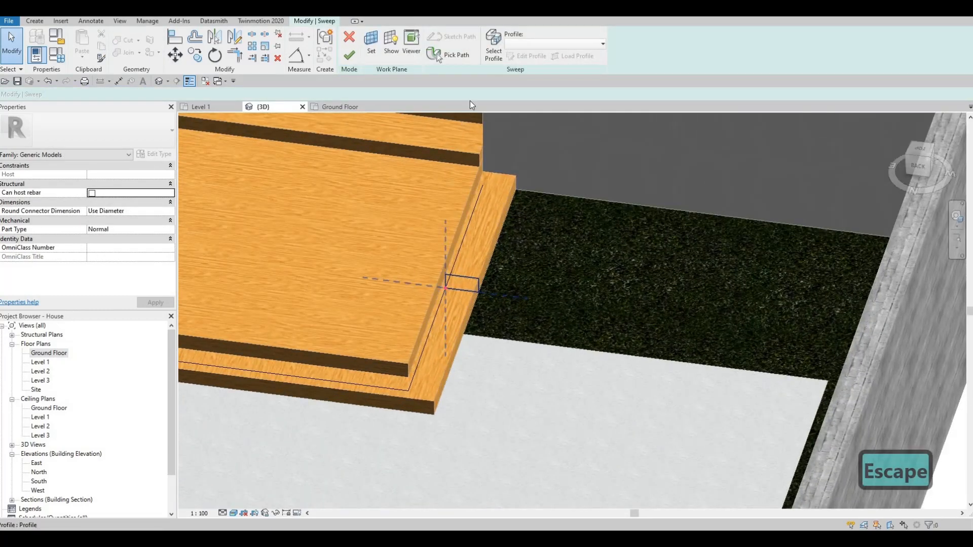
{"action": "left_click", "coordinate": [493, 47]}
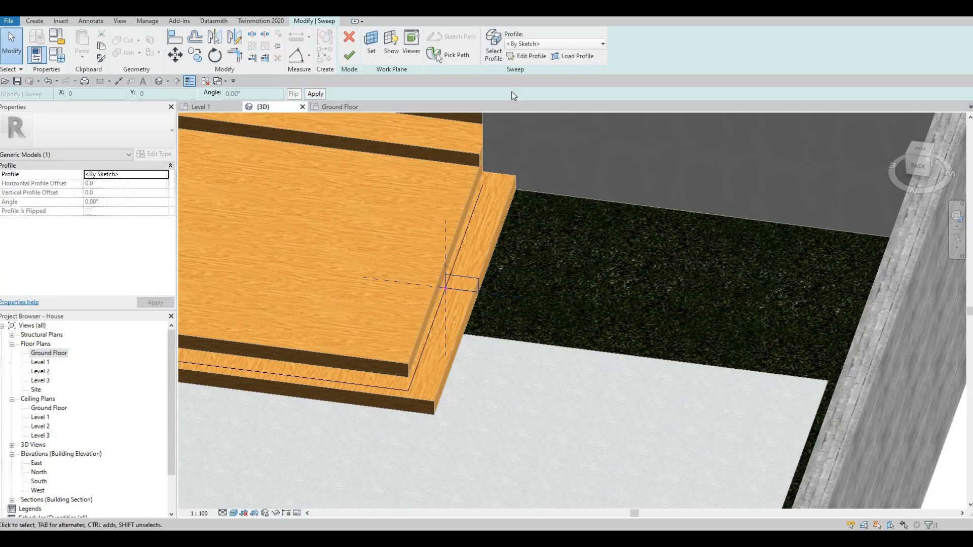
{"action": "double_click", "coordinate": [477, 290]}
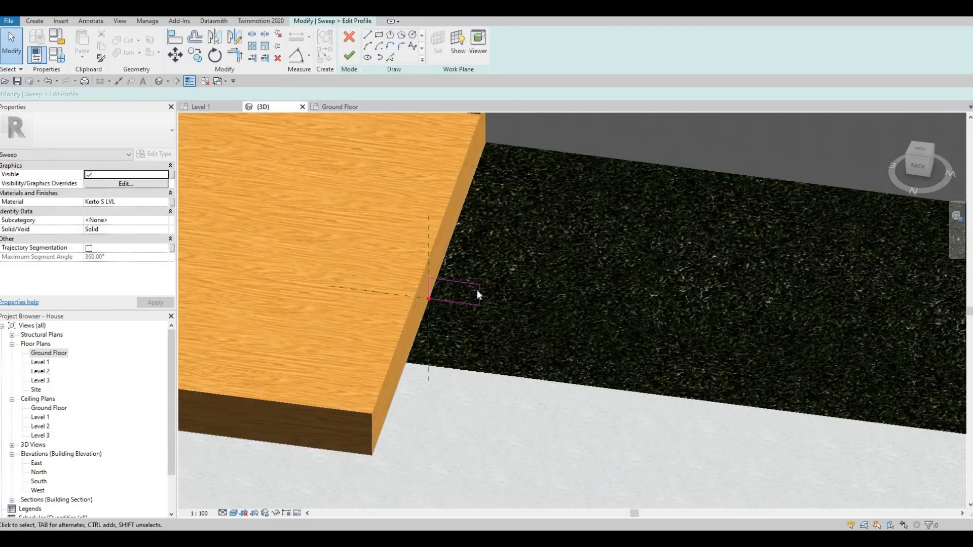
- Widen the rectangular profile to 300, then finish the profile and the sweep
{"action": "left_click_drag", "start_coordinate": [479, 296], "coordinate": [494, 297]}
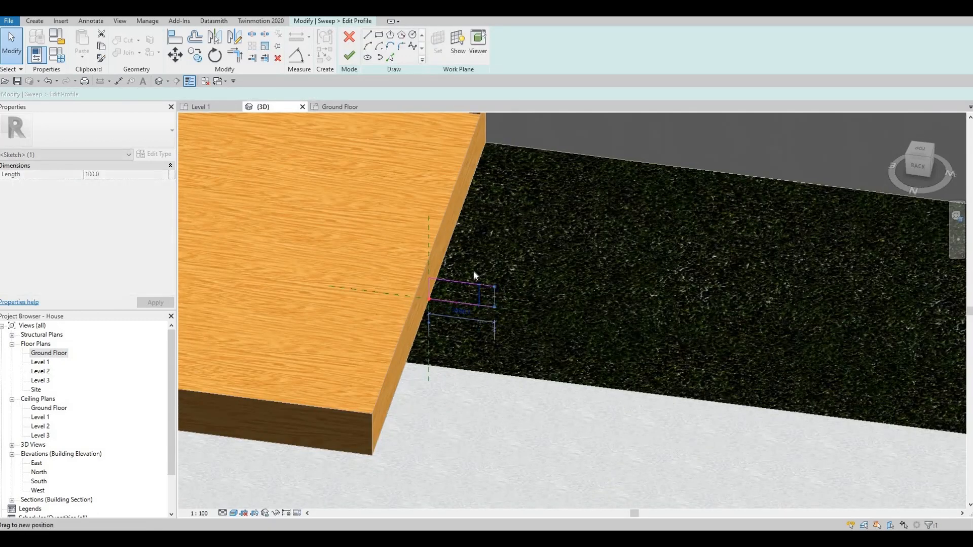
{"action": "left_click", "coordinate": [466, 313]}
{"action": "type", "text": "3"}
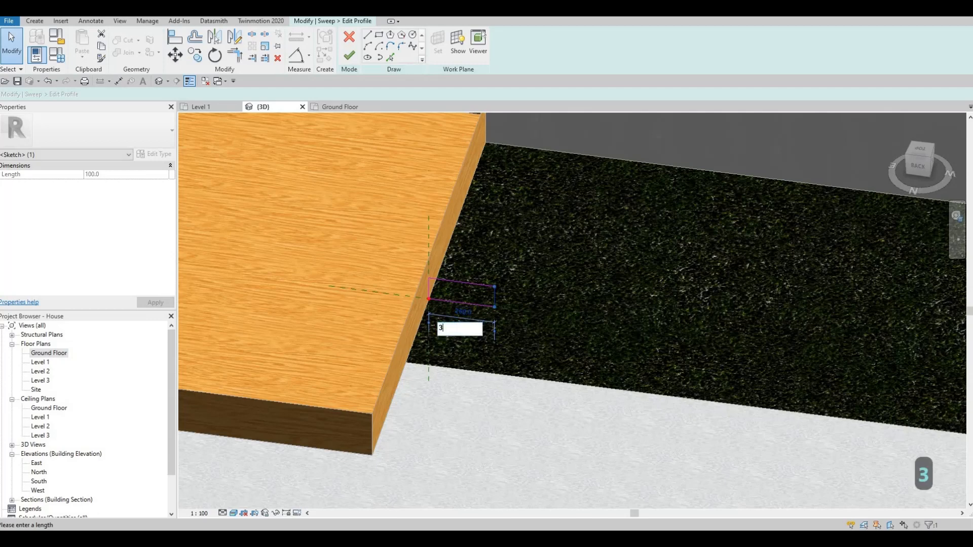
{"action": "type", "text": "00"}
{"action": "key", "text": "Return"}
{"action": "key", "text": "Escape"}
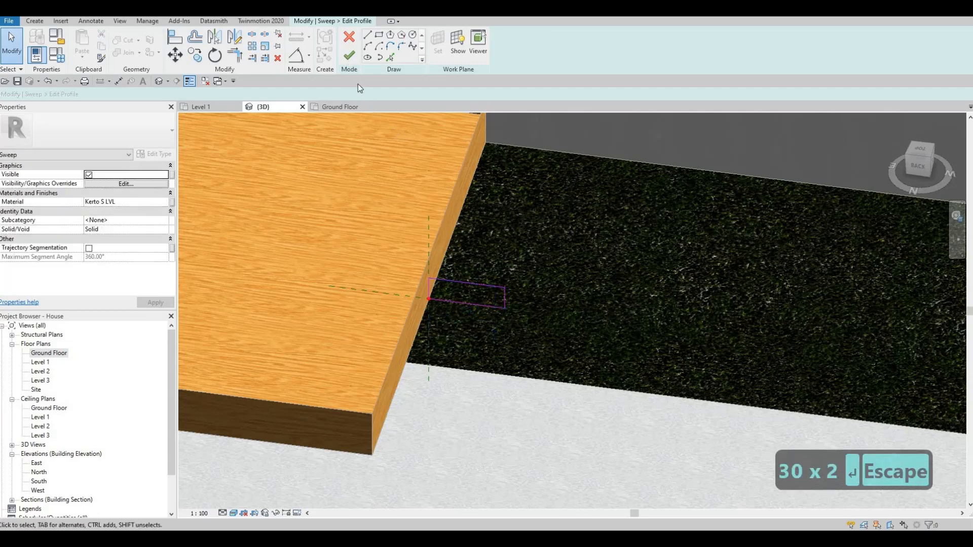
{"action": "left_click", "coordinate": [349, 55]}
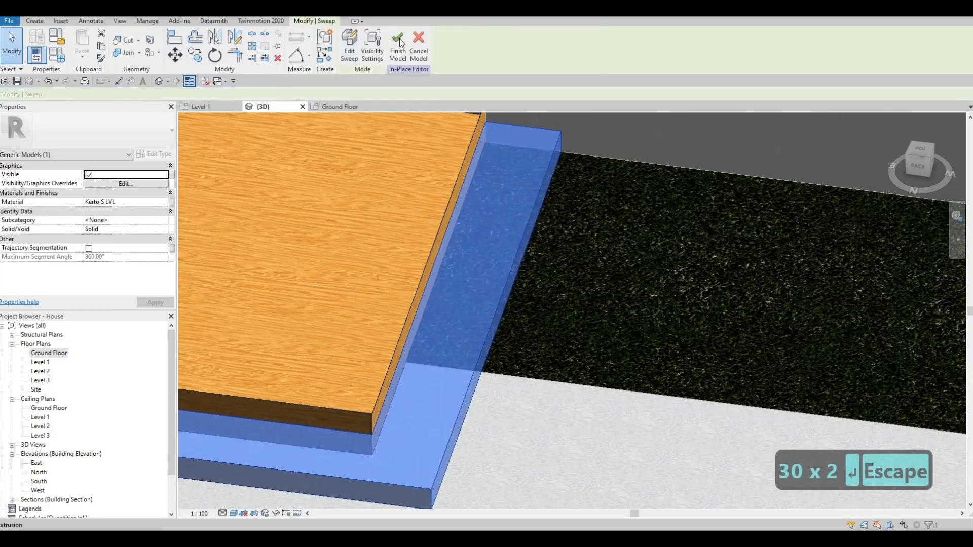
- Try once more to finish the in-place deck model with the widened edge step, then cancel the attempt
{"action": "left_click", "coordinate": [399, 43]}
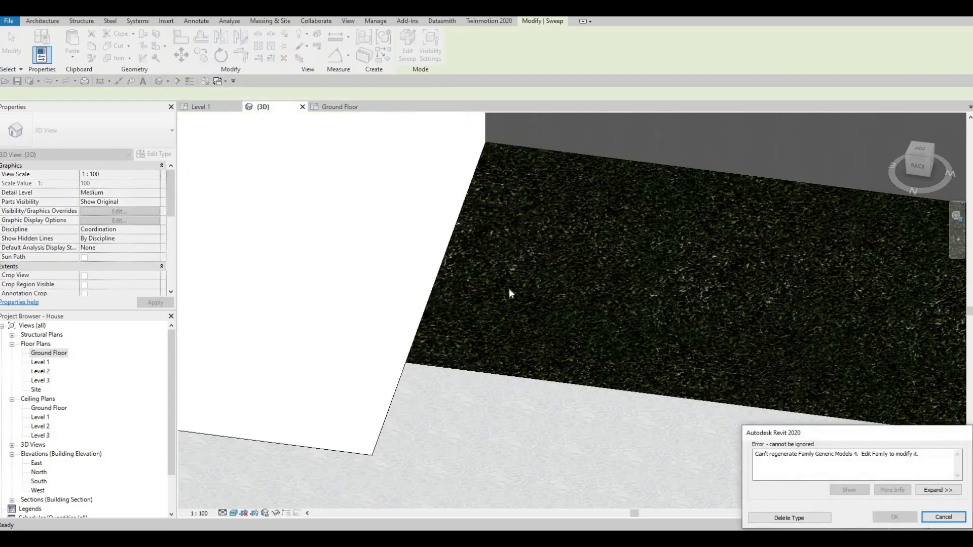
{"action": "scroll", "coordinate": [557, 294], "scroll_direction": "down", "scroll_amount": 5}
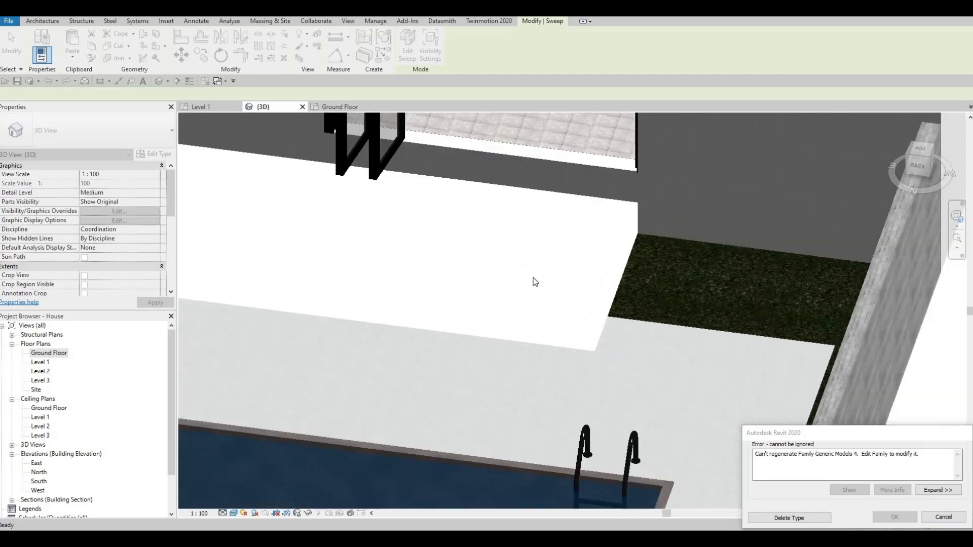
{"action": "scroll", "coordinate": [527, 264], "scroll_direction": "down", "scroll_amount": 4}
{"action": "key", "text": "Escape"}
{"action": "key", "text": "Escape"}
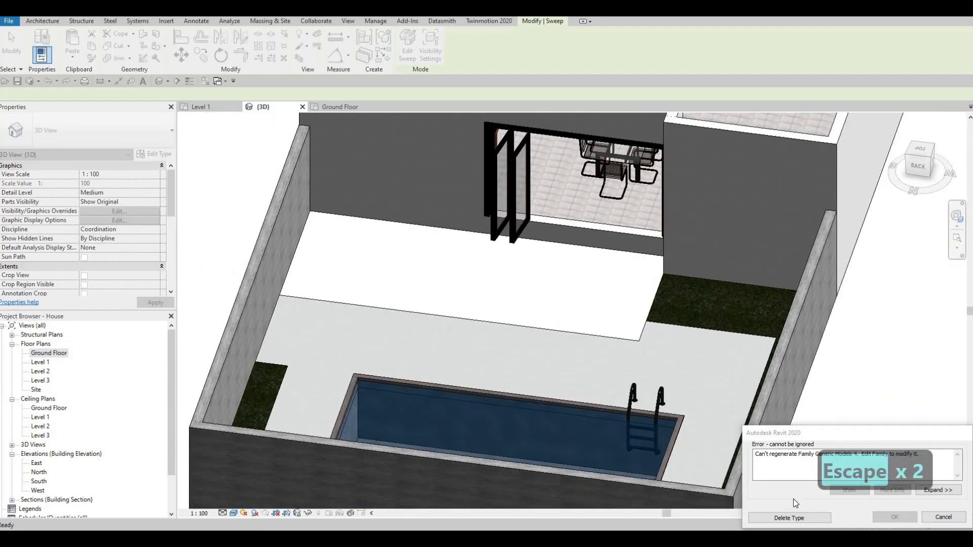
{"action": "left_click", "coordinate": [942, 517]}
- Undo the last change to the deck and finish the in-place deck model
{"action": "scroll", "coordinate": [436, 219], "scroll_direction": "down", "scroll_amount": 2}
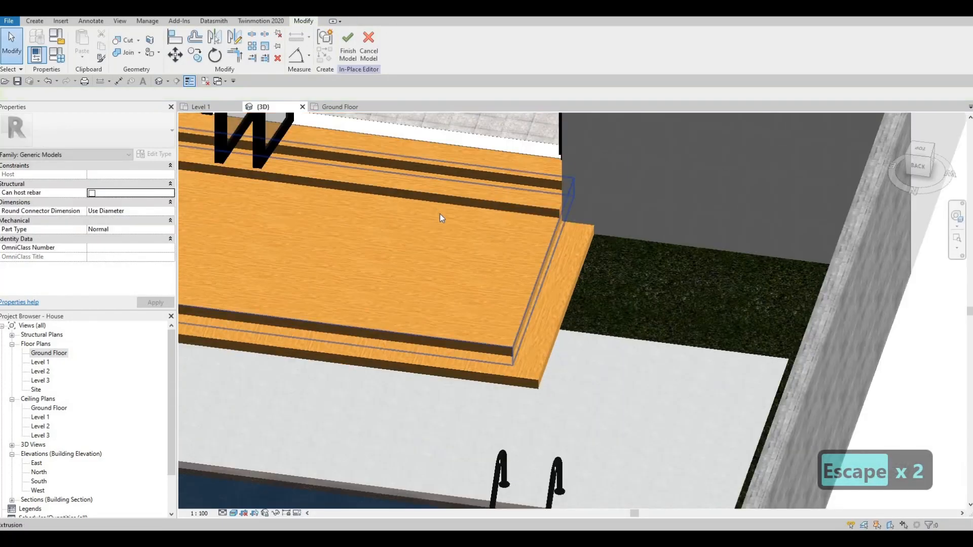
{"action": "middle_click_drag", "start_coordinate": [523, 167], "coordinate": [536, 195], "text": "shift"}
{"action": "scroll", "coordinate": [536, 197], "scroll_direction": "down", "scroll_amount": 2}
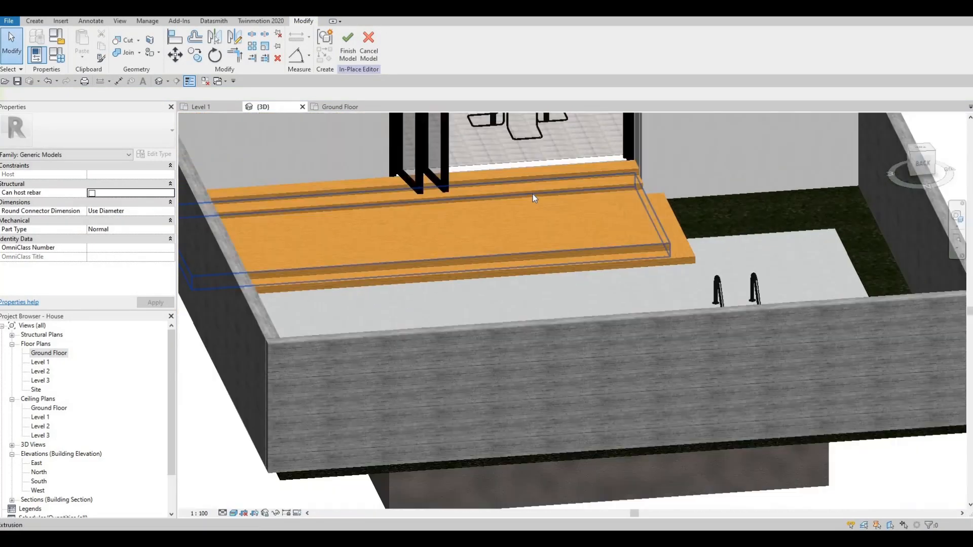
{"action": "key", "text": "ctrl+z"}
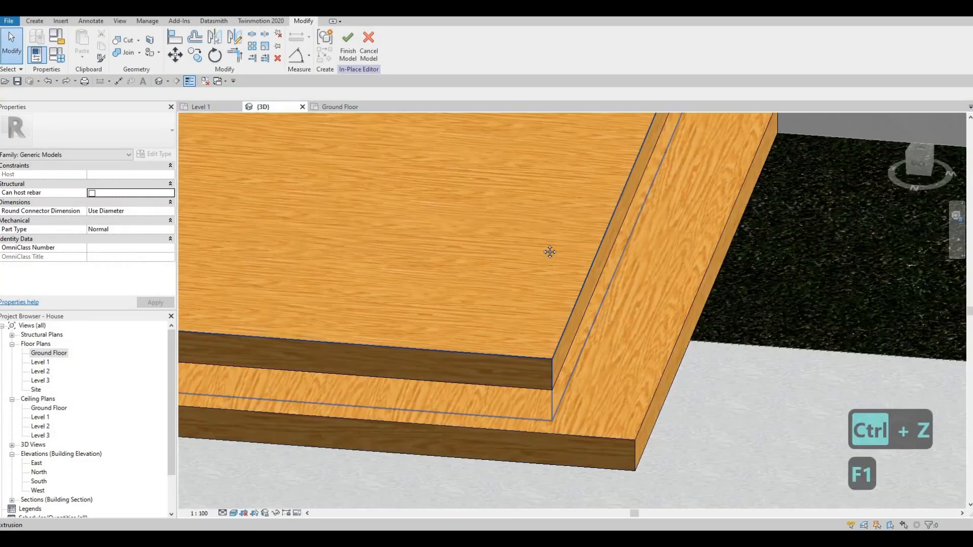
{"action": "middle_click_drag", "start_coordinate": [549, 252], "coordinate": [434, 183], "text": "shift"}
{"action": "scroll", "coordinate": [435, 183], "scroll_direction": "down", "scroll_amount": 2}
{"action": "left_click", "coordinate": [348, 43]}
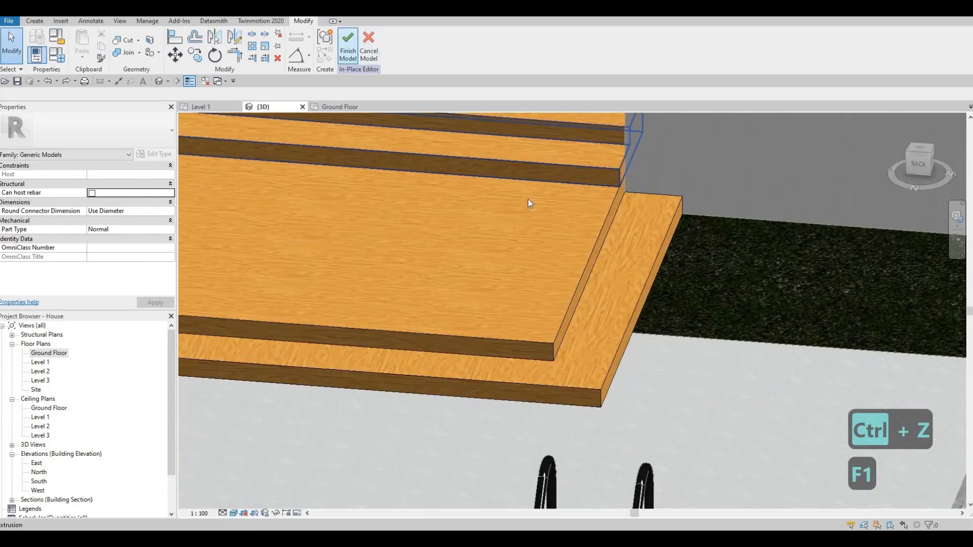
{"action": "key", "text": "Escape"}
- Examine the finished deck model, its edge step and the surrounding paving from several angles in 3D
{"action": "scroll", "coordinate": [481, 222], "scroll_direction": "down", "scroll_amount": 1}
{"action": "scroll", "coordinate": [488, 250], "scroll_direction": "down", "scroll_amount": 1}
{"action": "middle_click_drag", "start_coordinate": [489, 249], "coordinate": [429, 239], "text": "shift"}
{"action": "scroll", "coordinate": [500, 219], "scroll_direction": "down", "scroll_amount": 3}
{"action": "middle_click_drag", "start_coordinate": [500, 217], "coordinate": [528, 236], "text": "shift"}
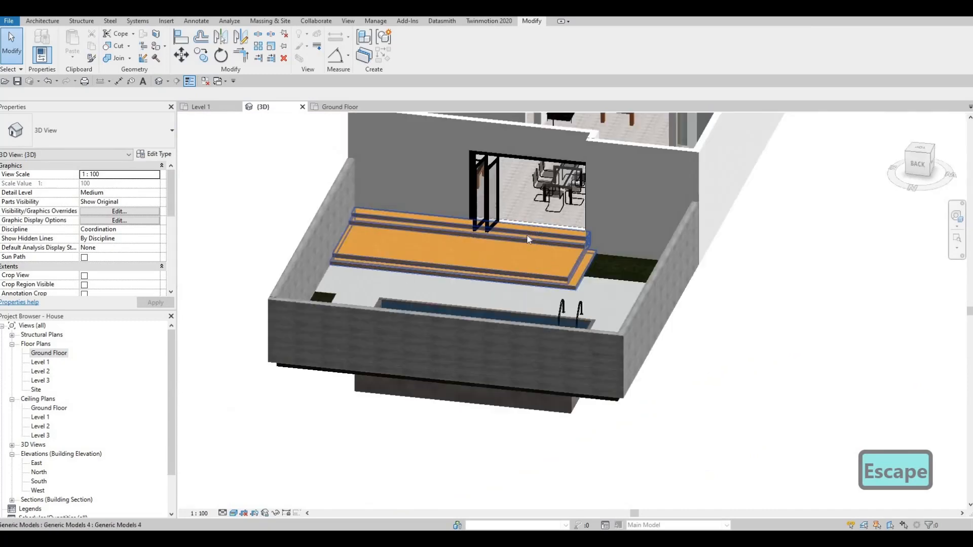
{"action": "key", "text": "Escape"}
{"action": "scroll", "coordinate": [528, 236], "scroll_direction": "up", "scroll_amount": 2}
{"action": "left_click", "coordinate": [528, 236]}
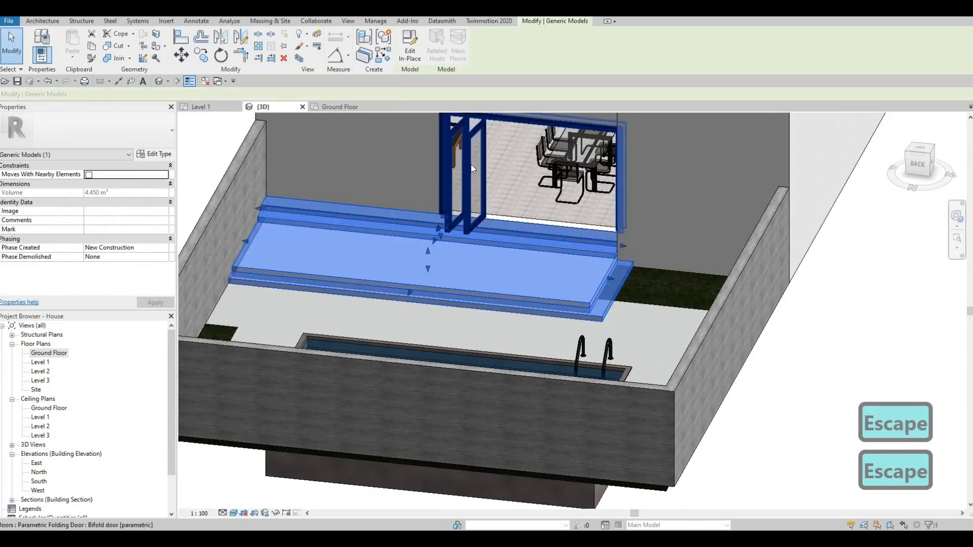
{"action": "key", "text": "Escape"}
{"action": "left_click", "coordinate": [613, 316]}
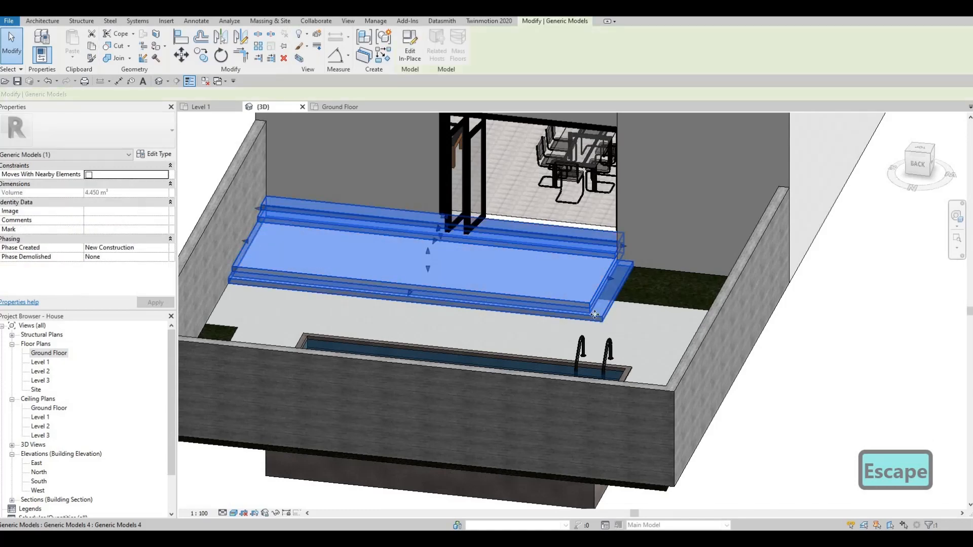
{"action": "key", "text": "Escape"}
{"action": "key", "text": "Escape"}
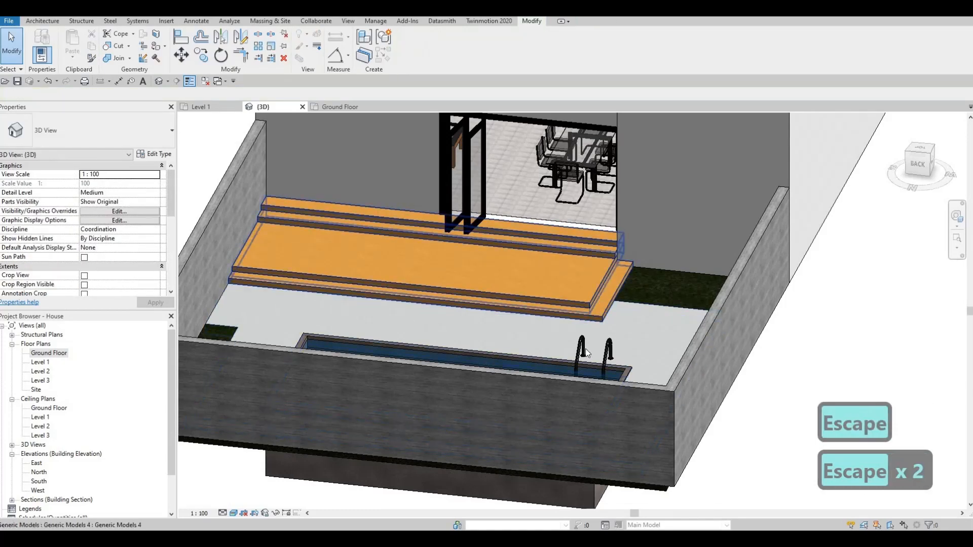
{"action": "middle_click_drag", "start_coordinate": [385, 314], "coordinate": [576, 203], "text": "shift"}
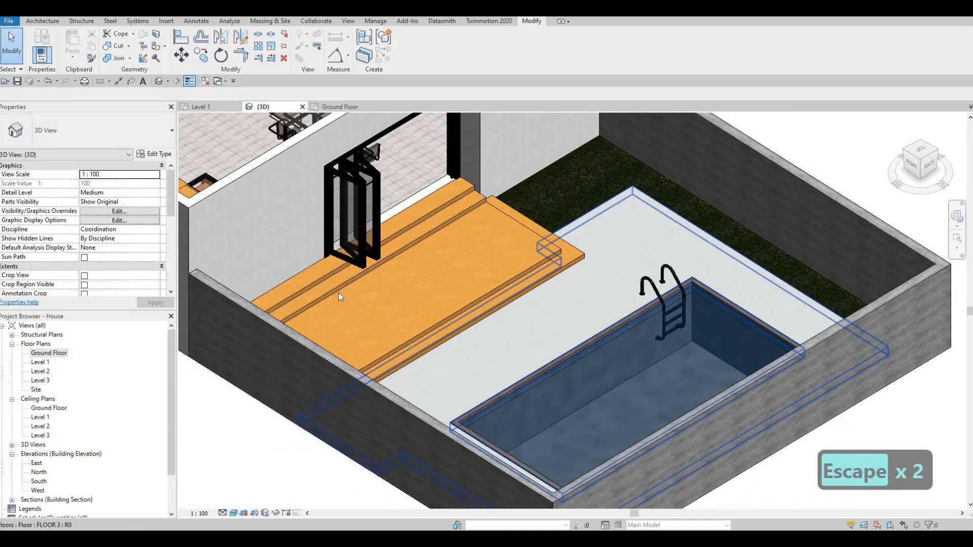
- In the Ground Floor plan, move the FLOOR 2 boundary edge beside the deck to about 2300 from the side wall and finish the boundary
{"action": "left_click", "coordinate": [32, 355]}
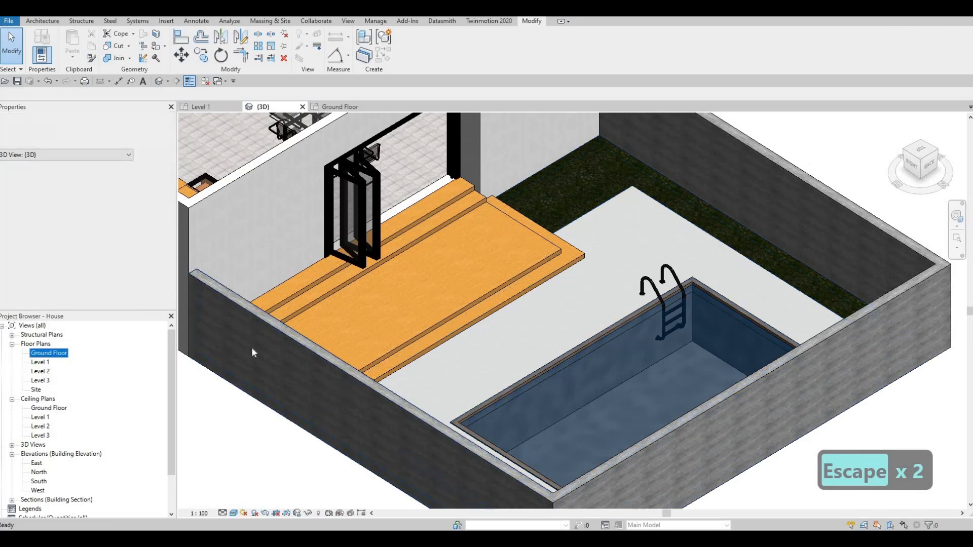
{"action": "double_click", "coordinate": [62, 355]}
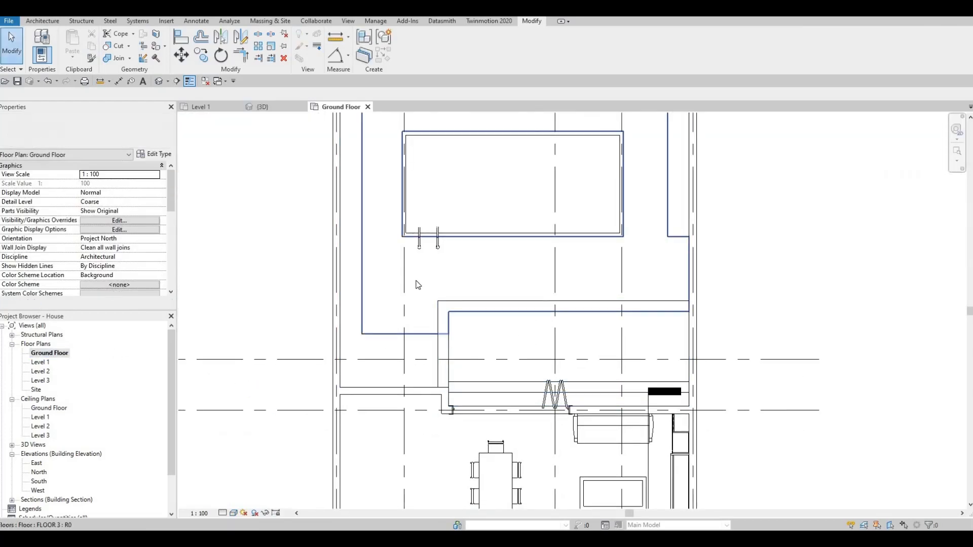
{"action": "double_click", "coordinate": [417, 284]}
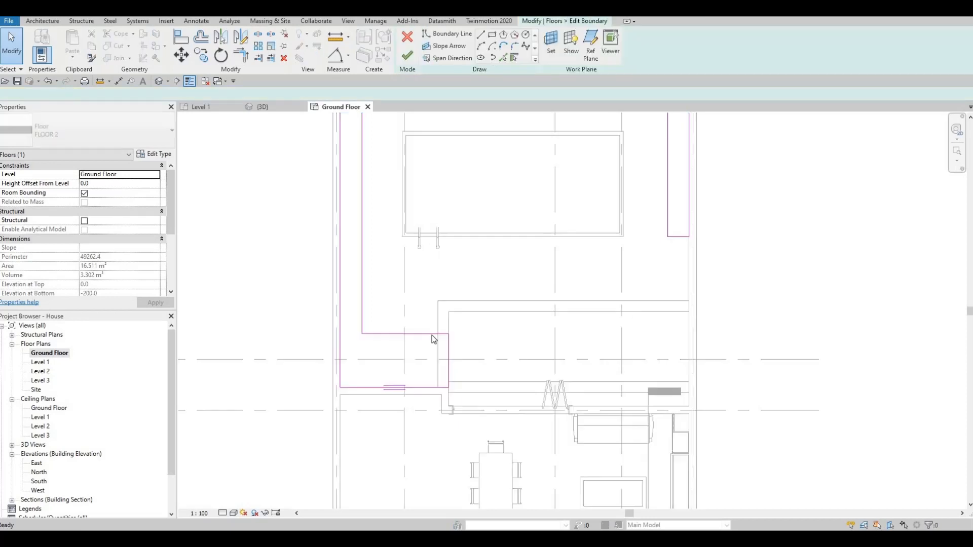
{"action": "left_click", "coordinate": [448, 349]}
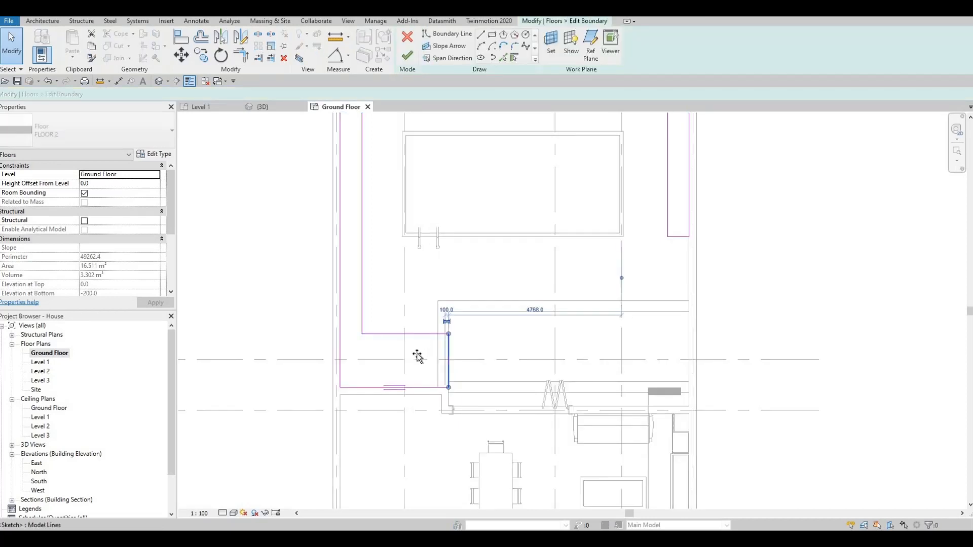
{"action": "left_click_drag", "start_coordinate": [417, 355], "coordinate": [419, 357]}
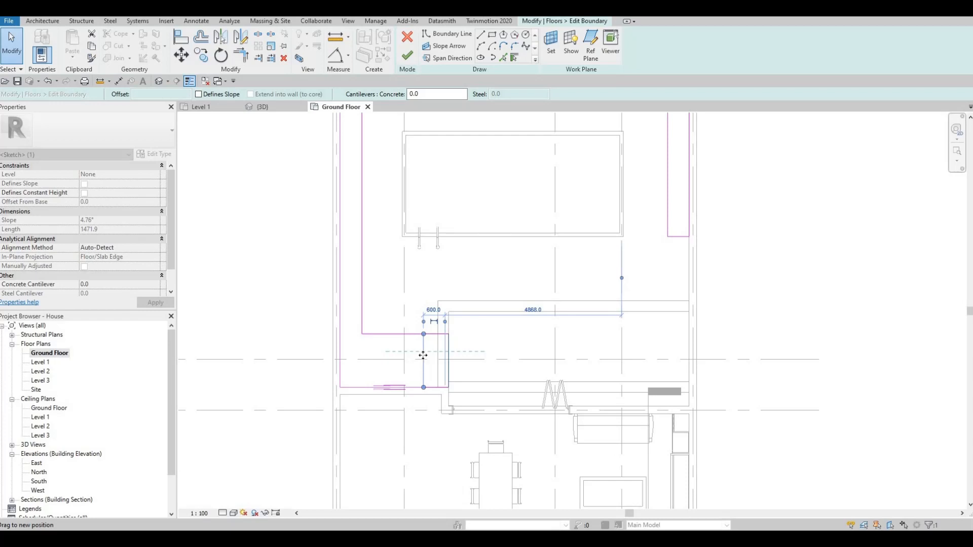
{"action": "left_click", "coordinate": [407, 56]}
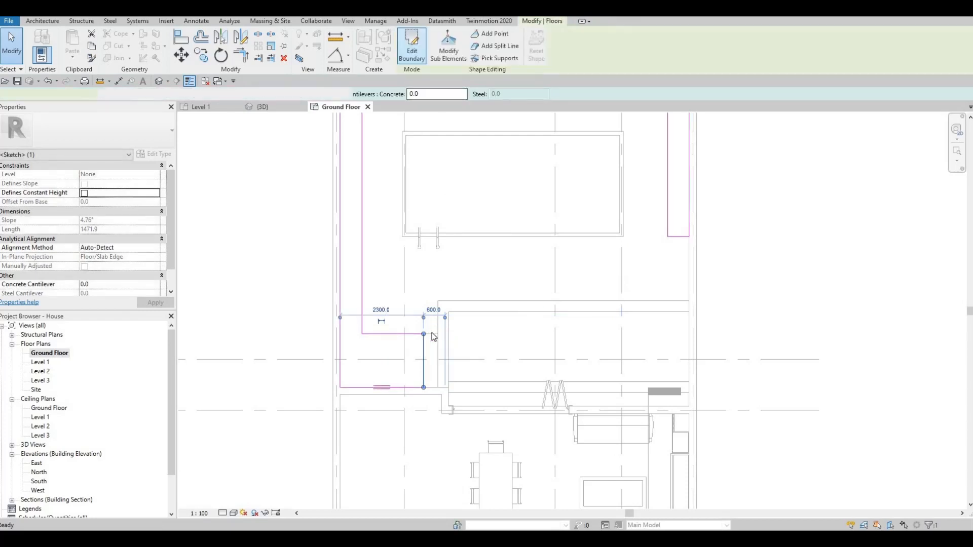
{"action": "key", "text": "Escape"}
{"action": "key", "text": "Escape"}
- Edit the FLOOR 3 boundary, picking new boundary lines along the moved FLOOR 2 edge and the house wall
{"action": "left_click", "coordinate": [426, 160]}
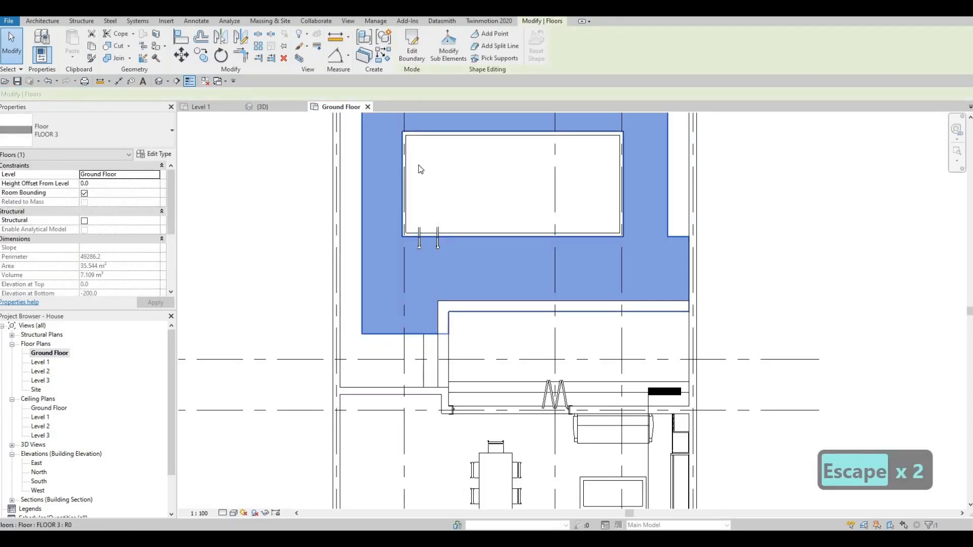
{"action": "left_click", "coordinate": [411, 49]}
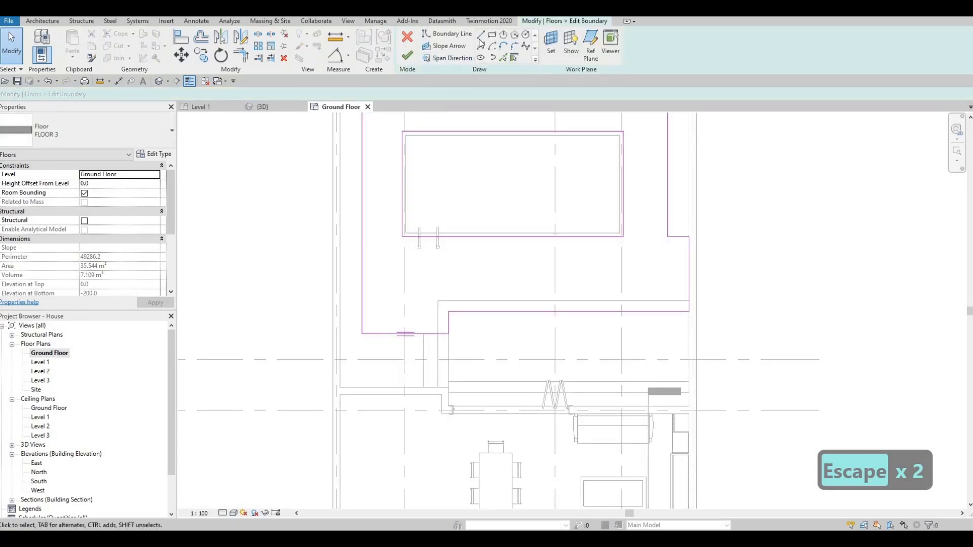
{"action": "left_click", "coordinate": [502, 58]}
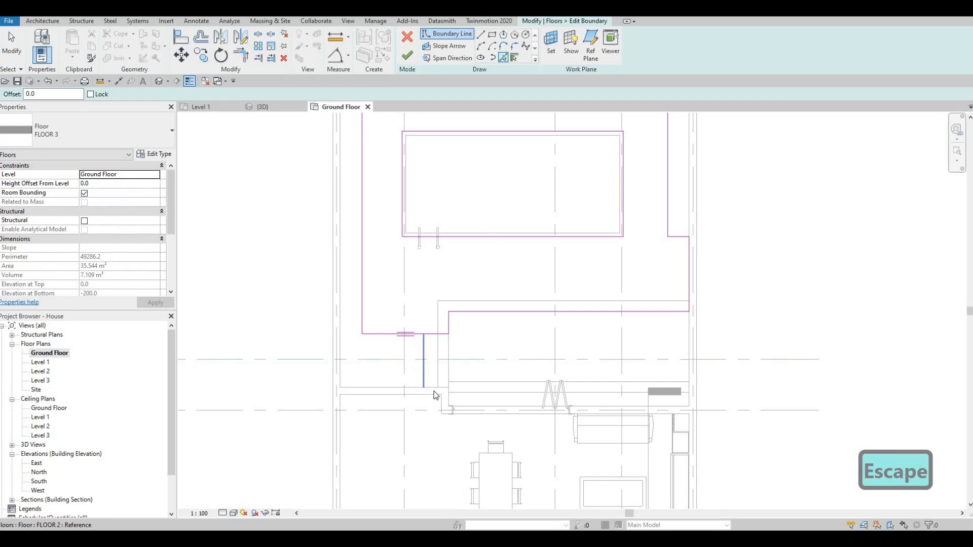
{"action": "key", "text": "Escape"}
{"action": "key", "text": "Escape"}
{"action": "key", "text": "Escape"}
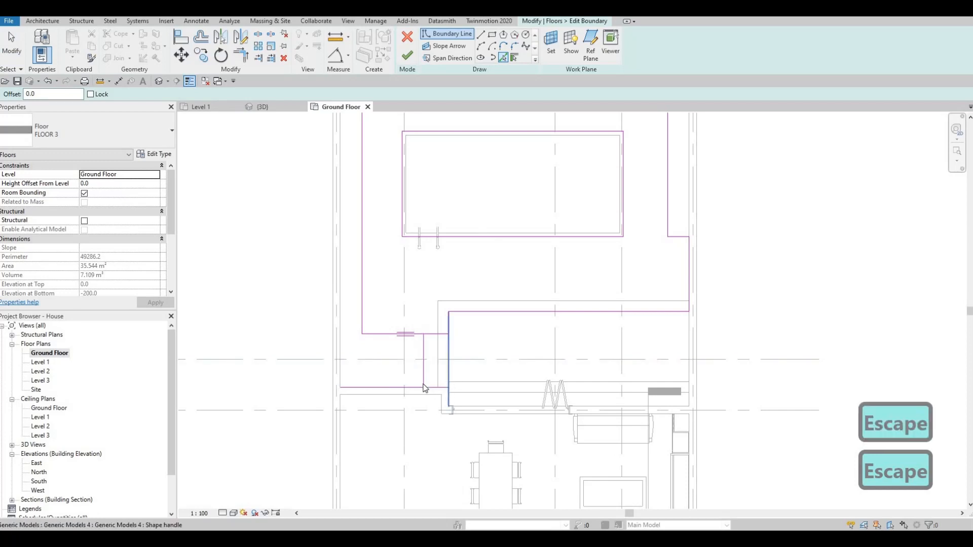
- Trim the FLOOR 3 boundary lines into closed corners between the grass and the deck, then finish the boundary
{"action": "key", "text": "t"}
{"action": "key", "text": "r"}
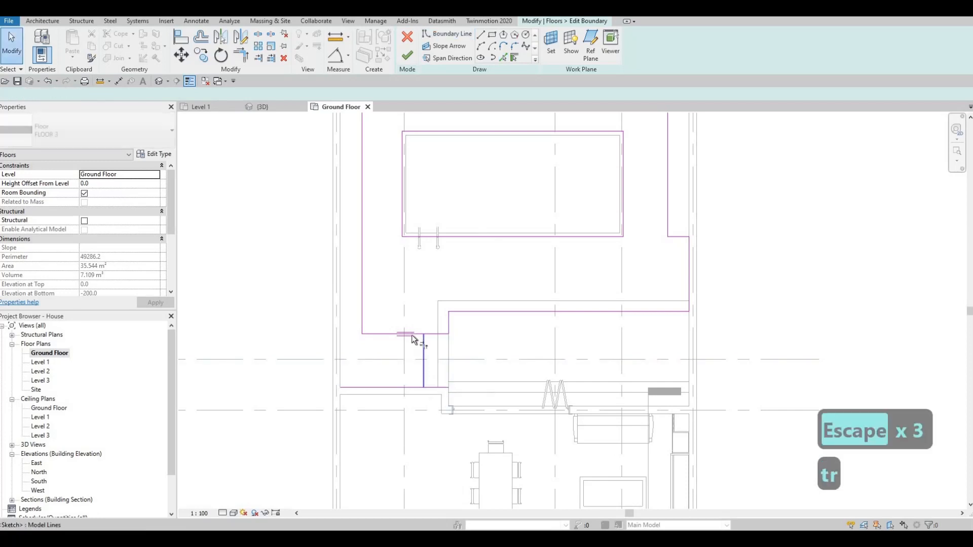
{"action": "left_click", "coordinate": [419, 336]}
{"action": "left_click", "coordinate": [425, 370]}
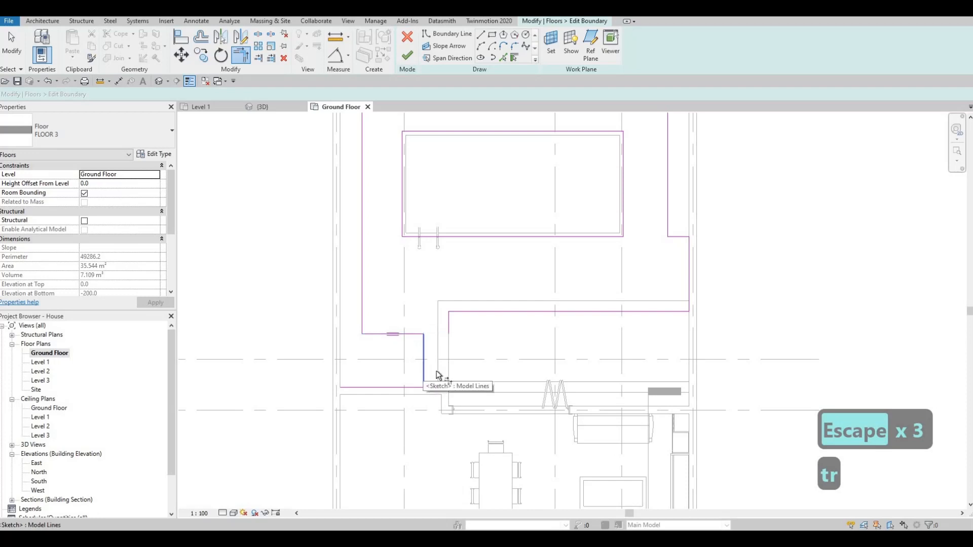
{"action": "left_click", "coordinate": [434, 387]}
{"action": "left_click", "coordinate": [448, 327]}
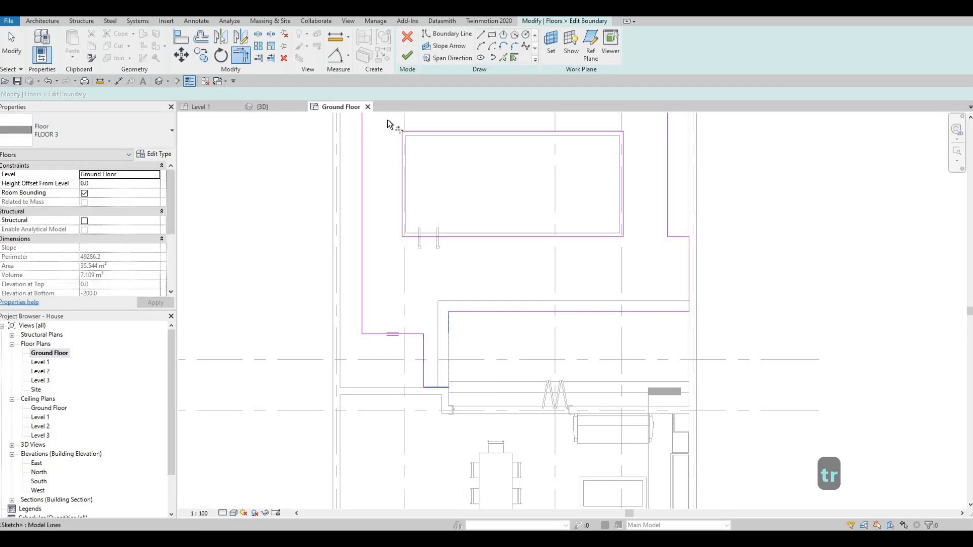
{"action": "key", "text": "Escape"}
{"action": "key", "text": "Escape"}
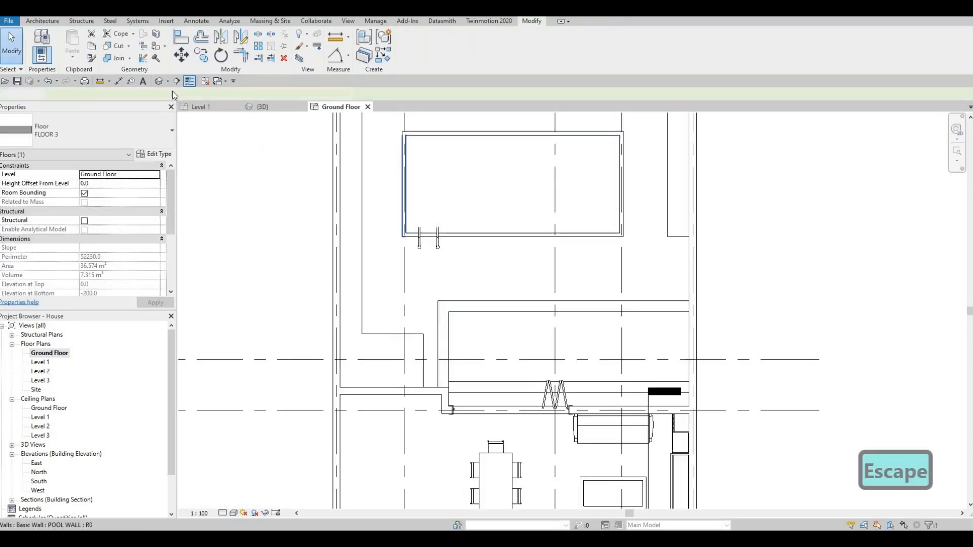
- Return to the 3D view and review the extended paving around the deck, pool and living space
{"action": "scroll", "coordinate": [406, 302], "scroll_direction": "down", "scroll_amount": 2}
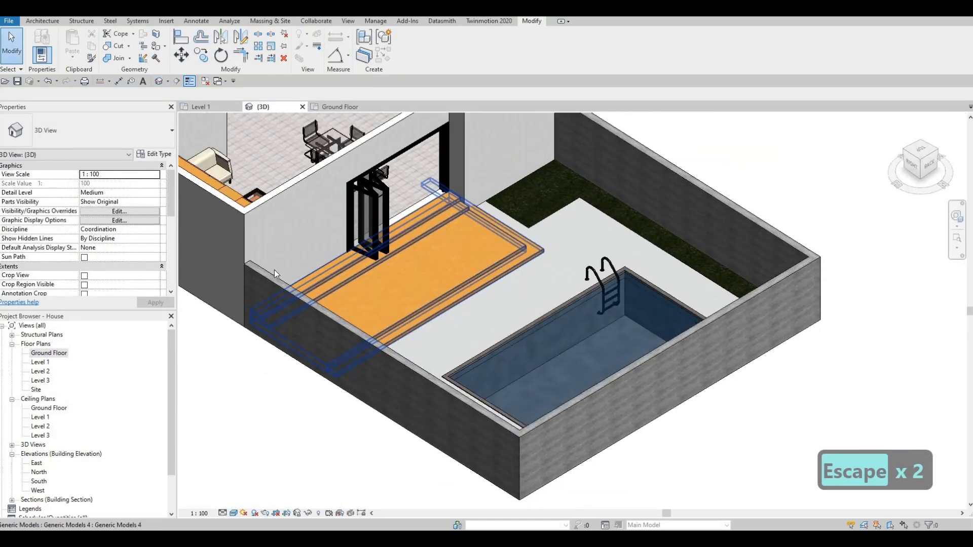
{"action": "middle_click_drag", "start_coordinate": [406, 302], "coordinate": [482, 332], "text": "shift"}
{"action": "middle_click_drag", "start_coordinate": [183, 269], "coordinate": [625, 407]}
{"action": "scroll", "coordinate": [694, 340], "scroll_direction": "up", "scroll_amount": 2}
{"action": "scroll", "coordinate": [625, 407], "scroll_direction": "up", "scroll_amount": 3}
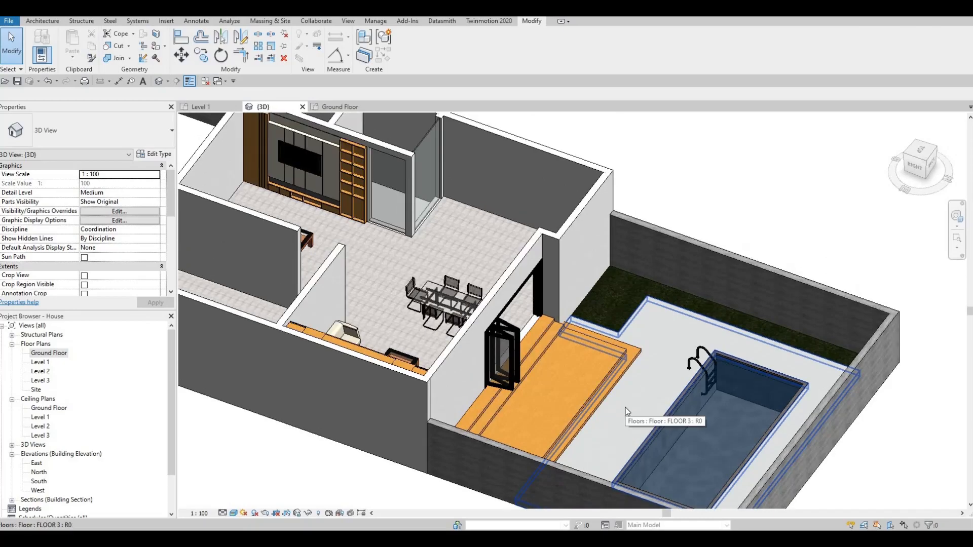